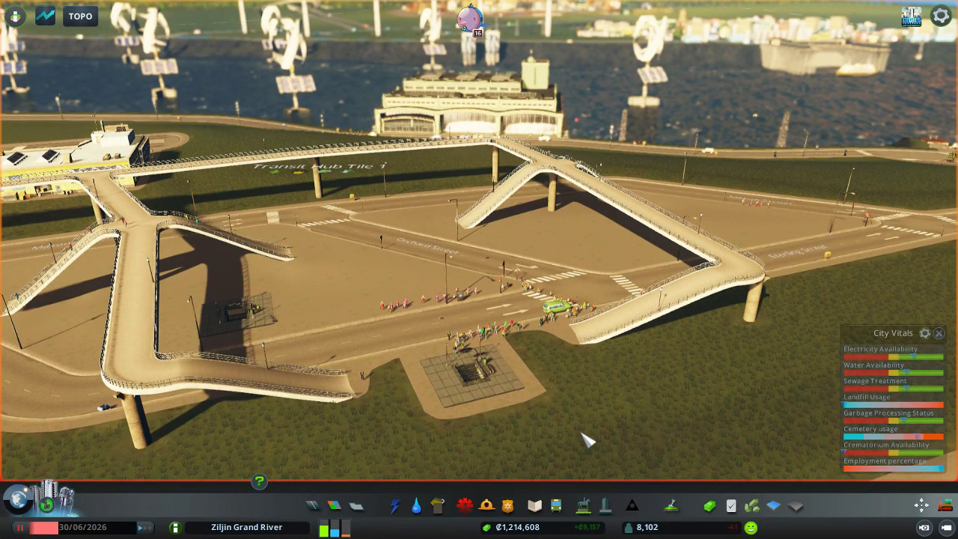
# Resume the simulation and orbit the camera around the elevated transit interchange.
pyautogui.press('space')
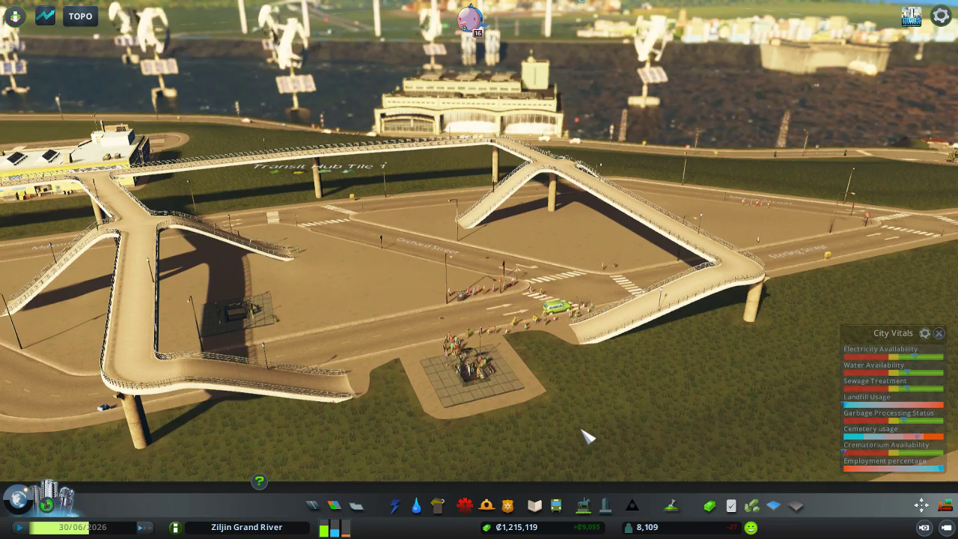
pyautogui.scroll(1, 587, 438)
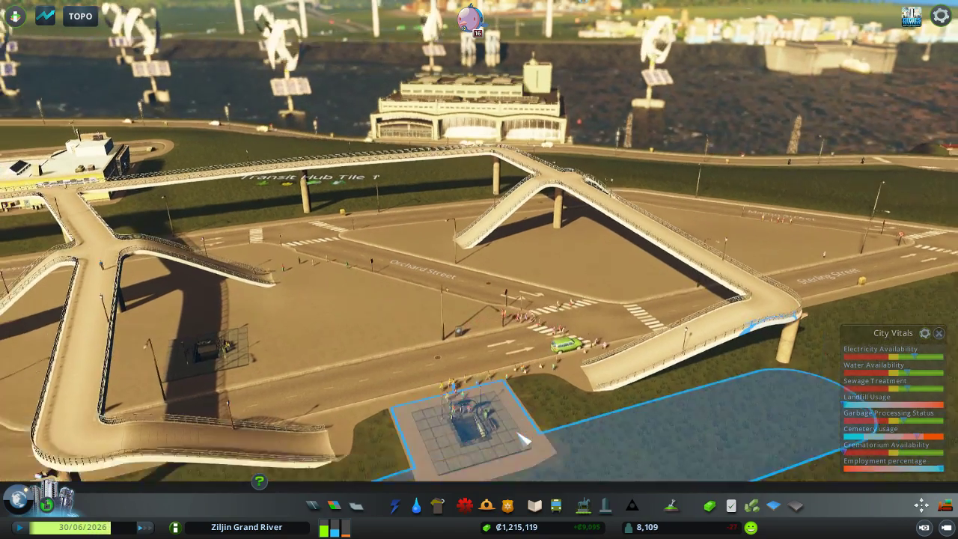
pyautogui.scroll(-2, 529, 440)
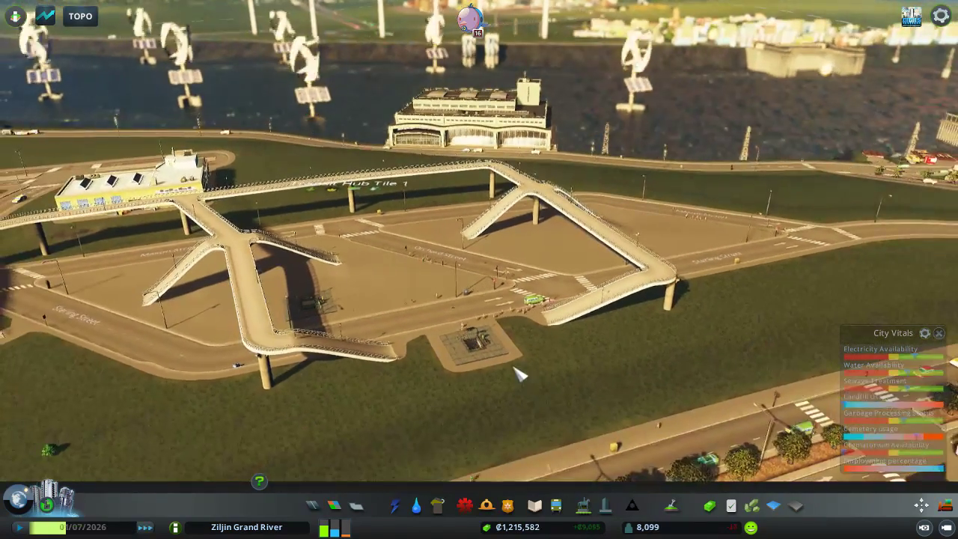
pyautogui.scroll(-1, 521, 374)
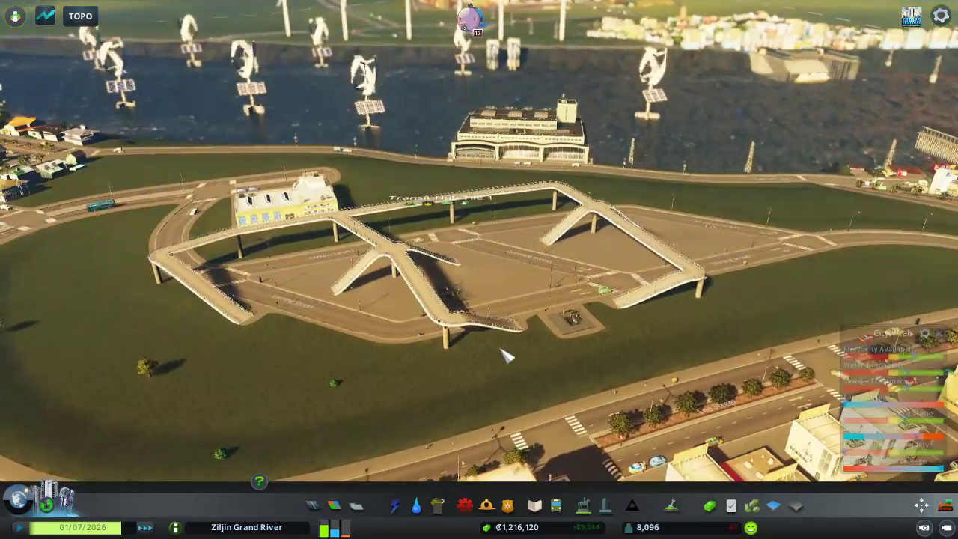
pyautogui.rightClick(508, 357)
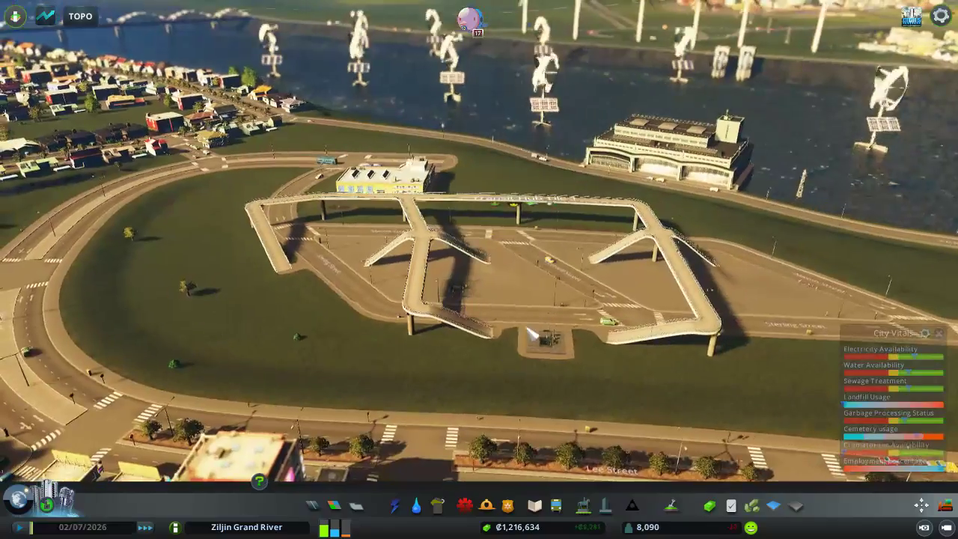
pyautogui.scroll(2, 532, 335)
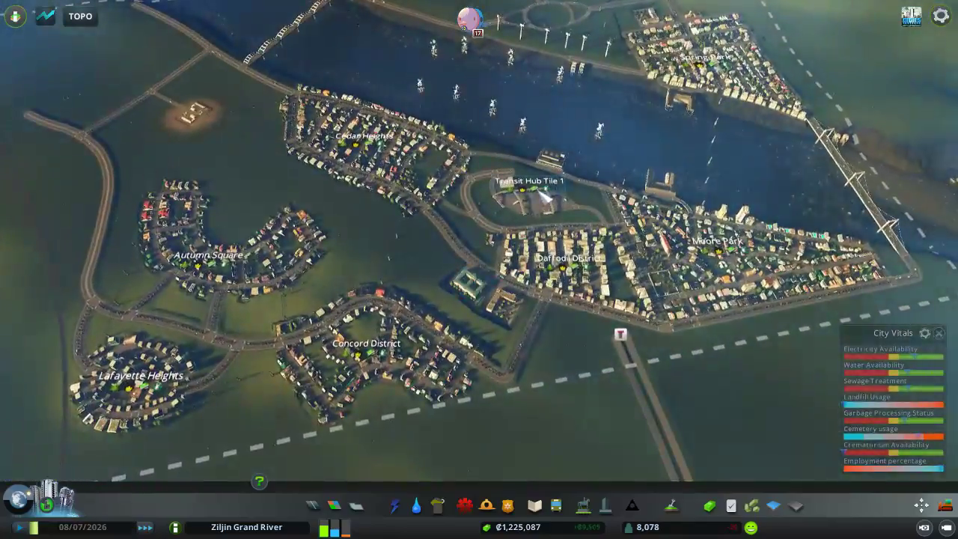
# Rotate the view along the curving road beside the empty southern flats.
pyautogui.press('q')
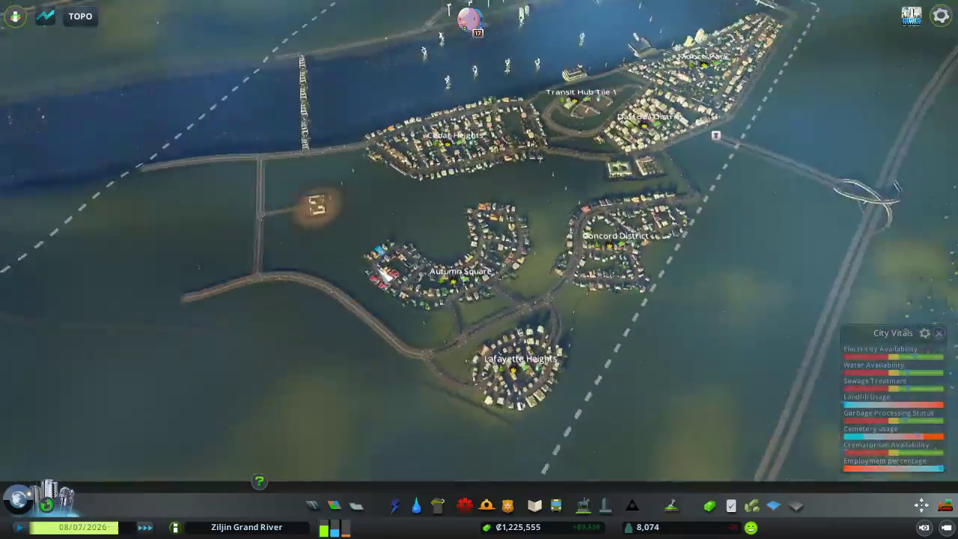
pyautogui.scroll(3, 640, 374)
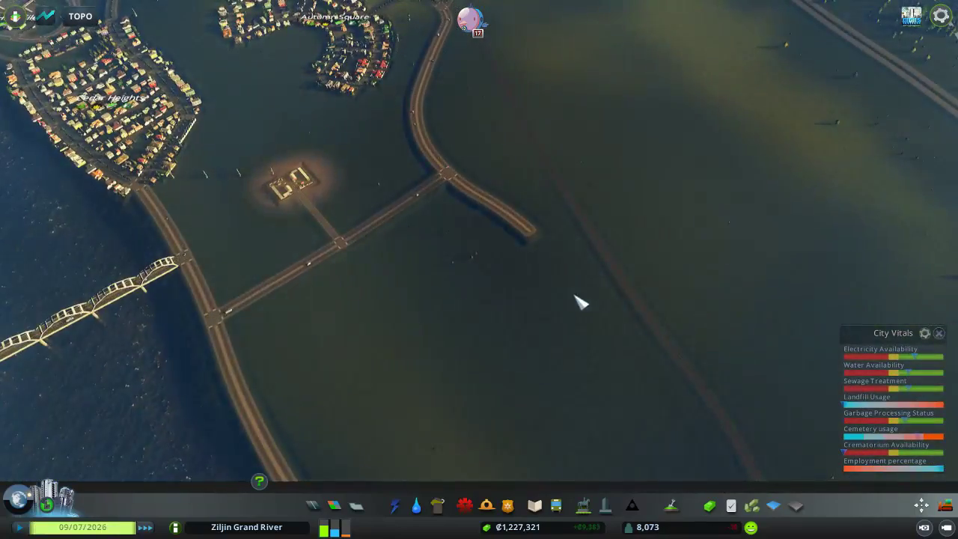
pyautogui.scroll(3, 581, 301)
pyautogui.scroll(3, 554, 247)
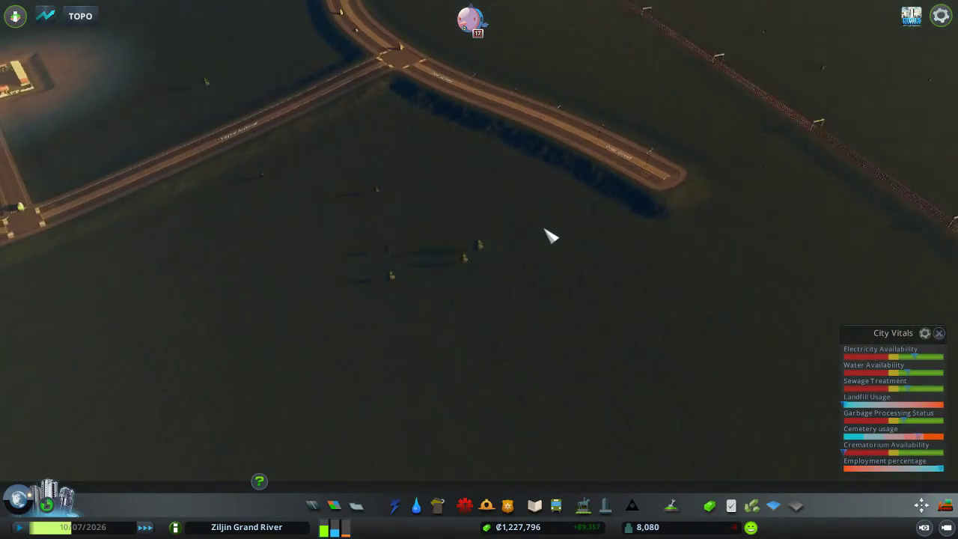
pyautogui.scroll(3, 546, 233)
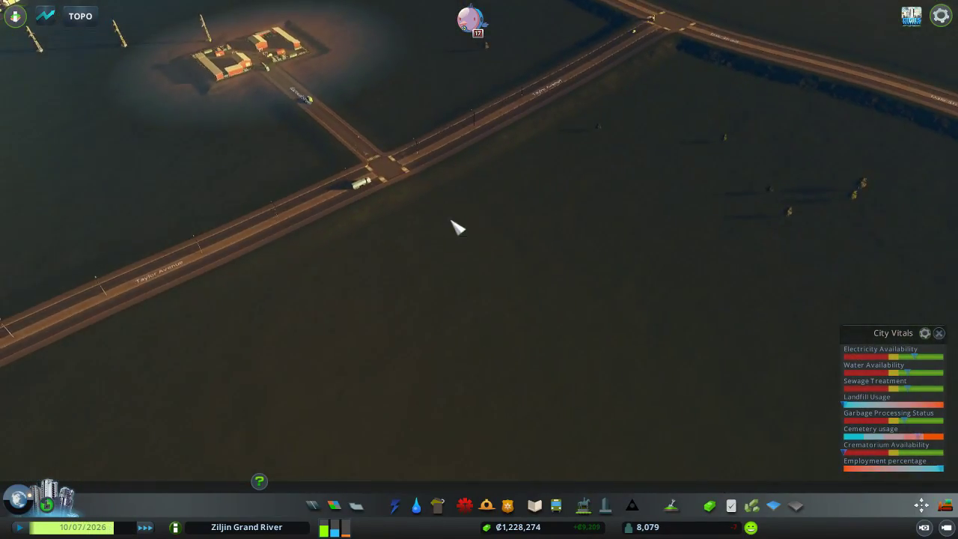
pyautogui.scroll(-3, 457, 228)
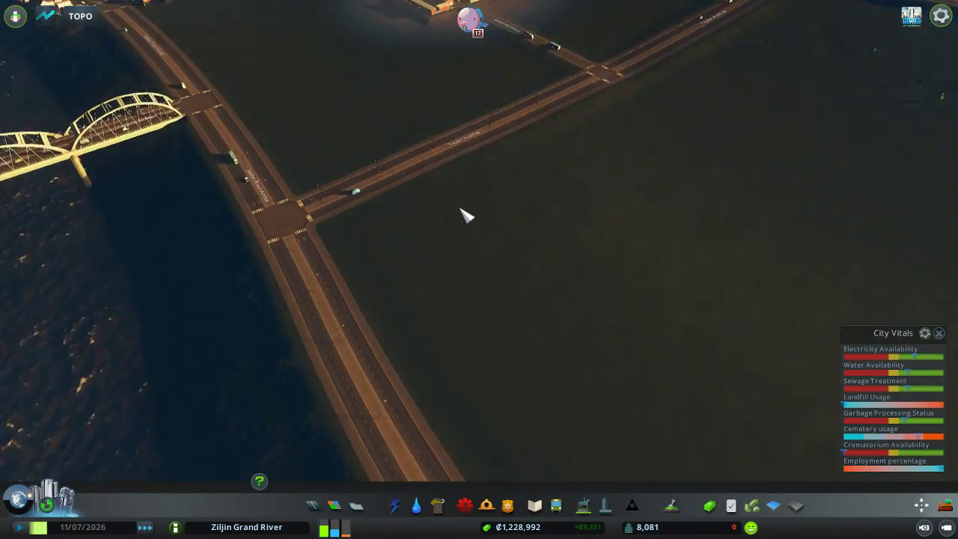
pyautogui.scroll(3, 460, 213)
pyautogui.press('q')
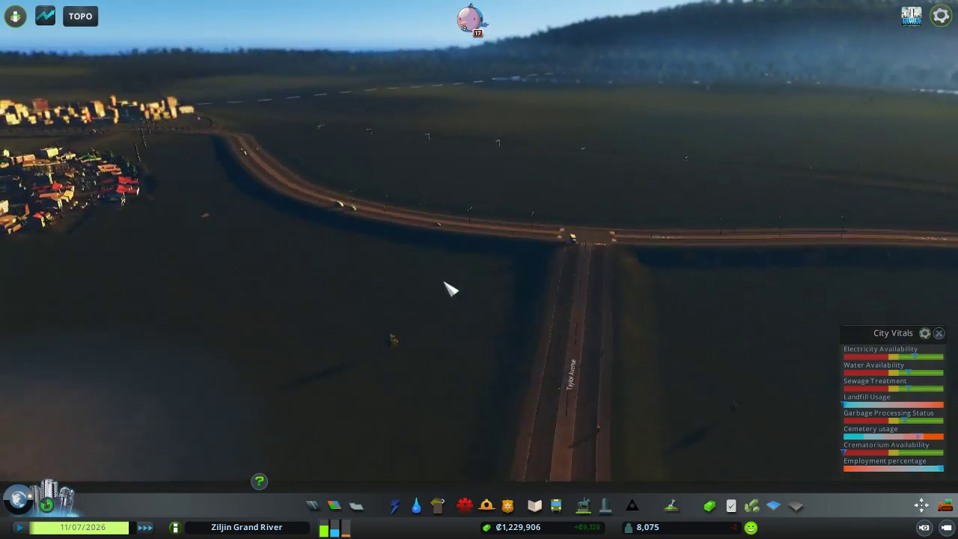
pyautogui.press('q')
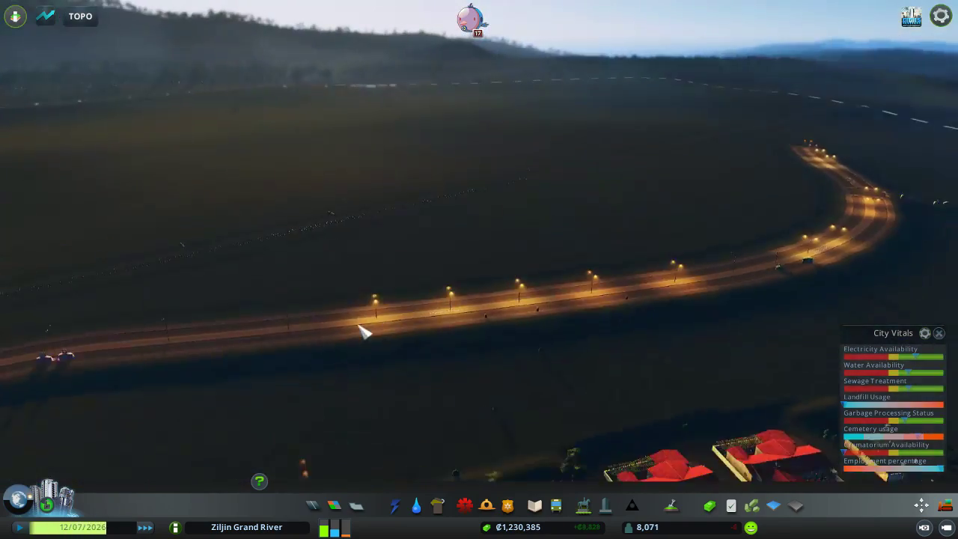
pyautogui.press('q')
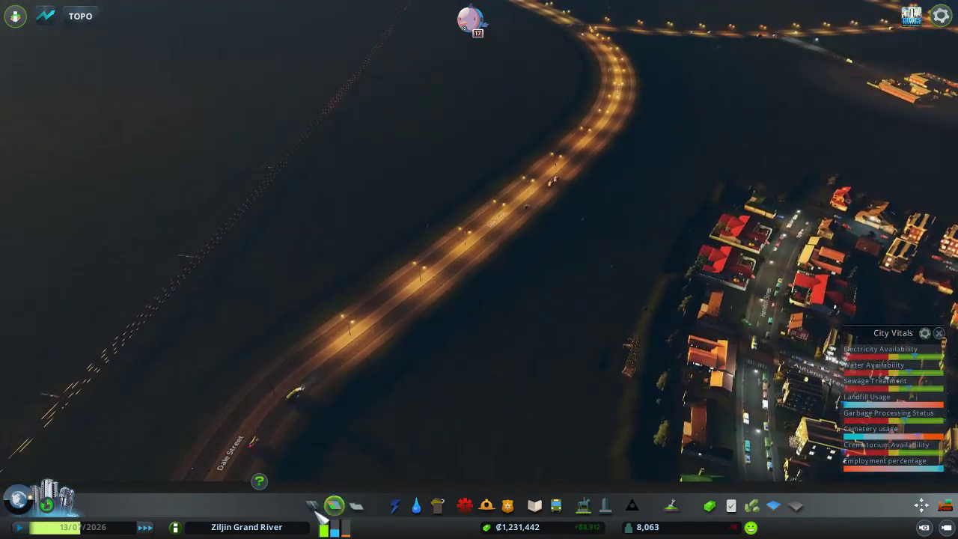
# Set the Roads panel to medium roads with the default elevation mode.
pyautogui.click(313, 505)
pyautogui.press('q')
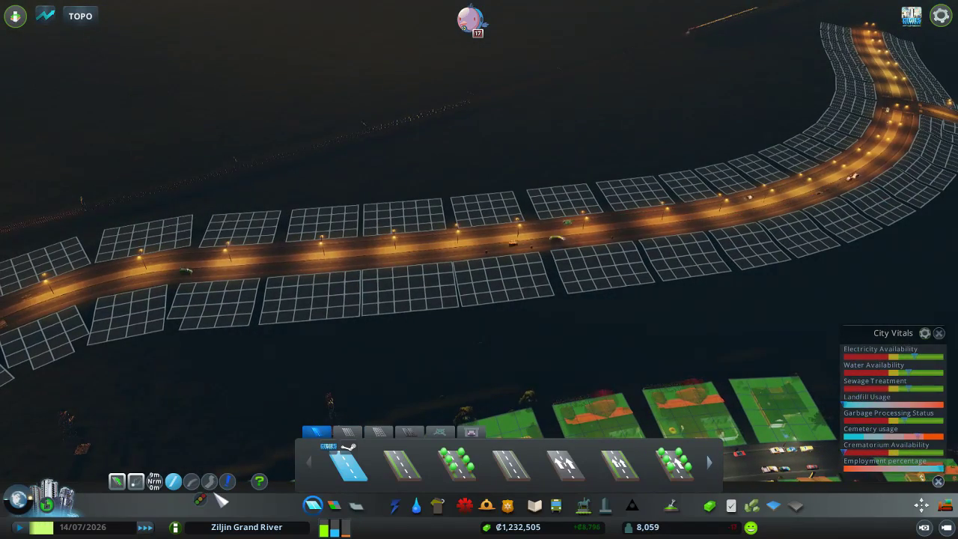
pyautogui.click(348, 433)
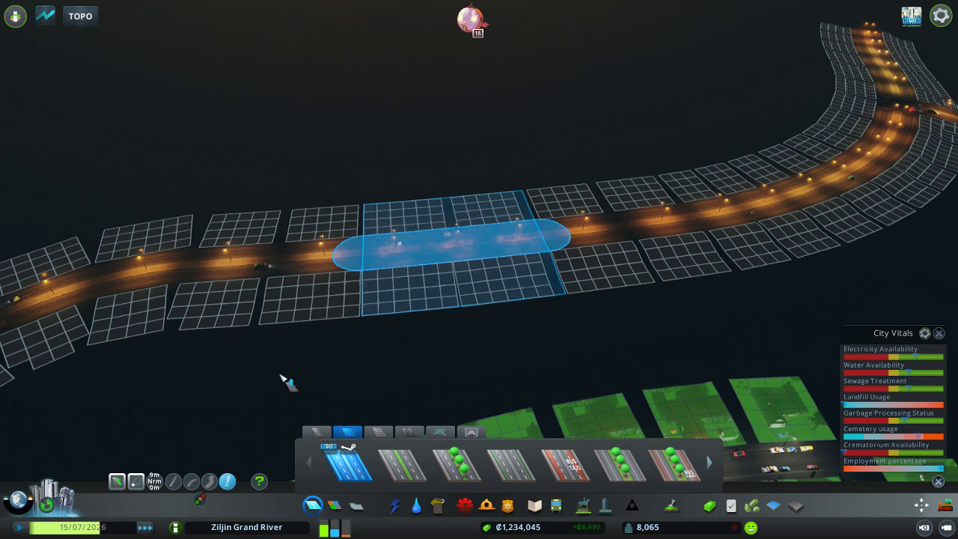
pyautogui.click(155, 482)
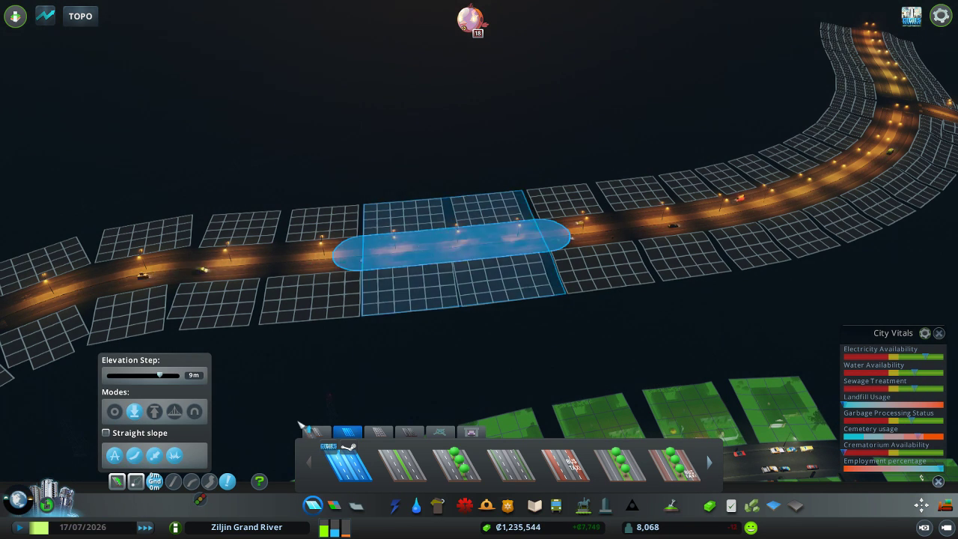
pyautogui.scroll(3, 479, 225)
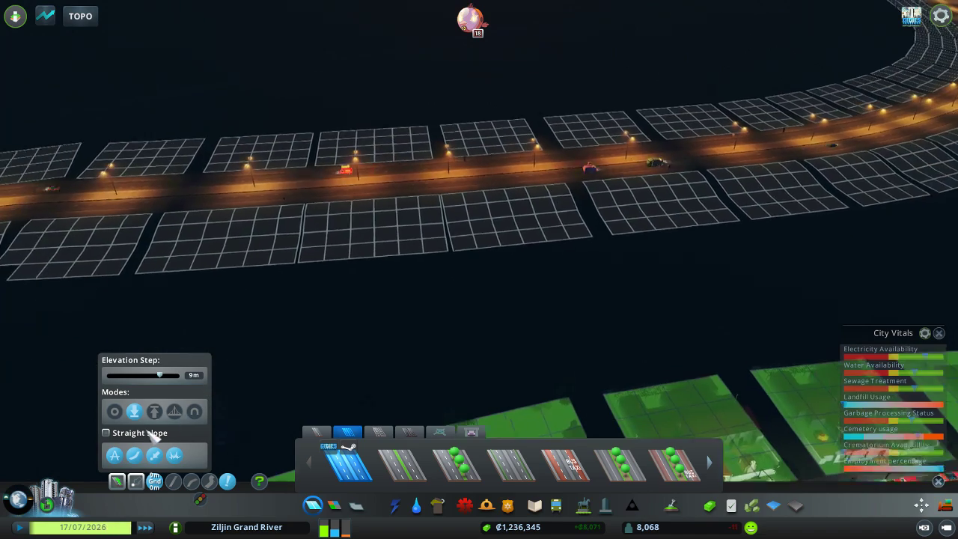
pyautogui.click(113, 411)
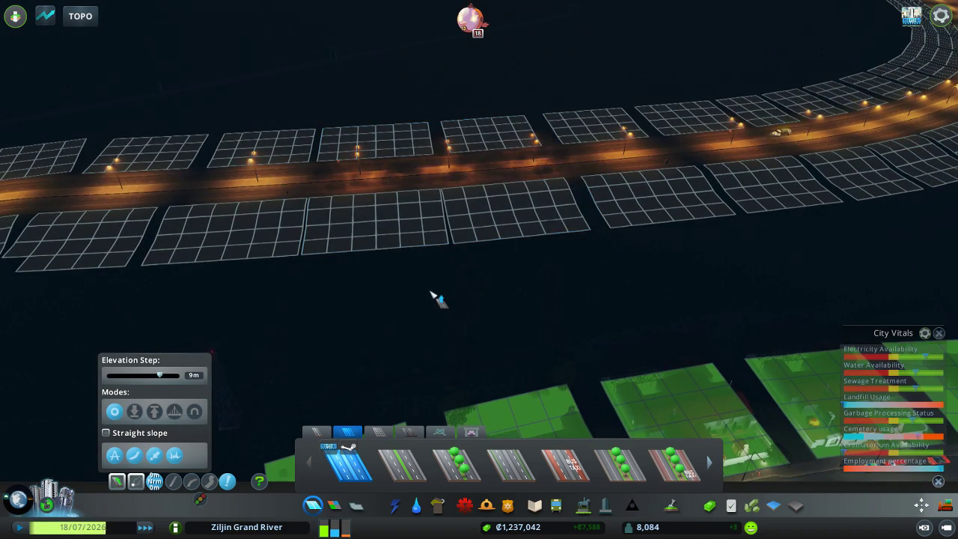
pyautogui.press('Escape')
pyautogui.scroll(-5, 434, 292)
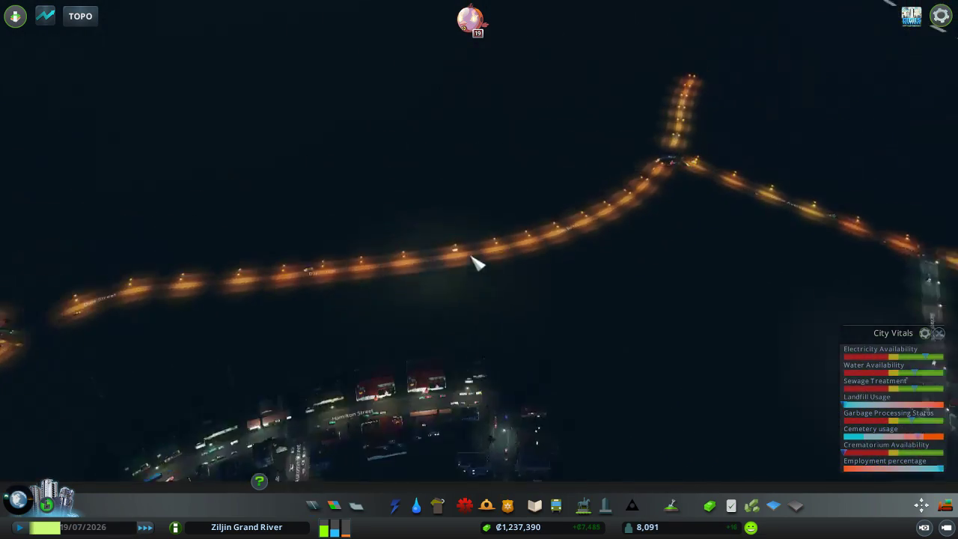
pyautogui.scroll(-5, 478, 263)
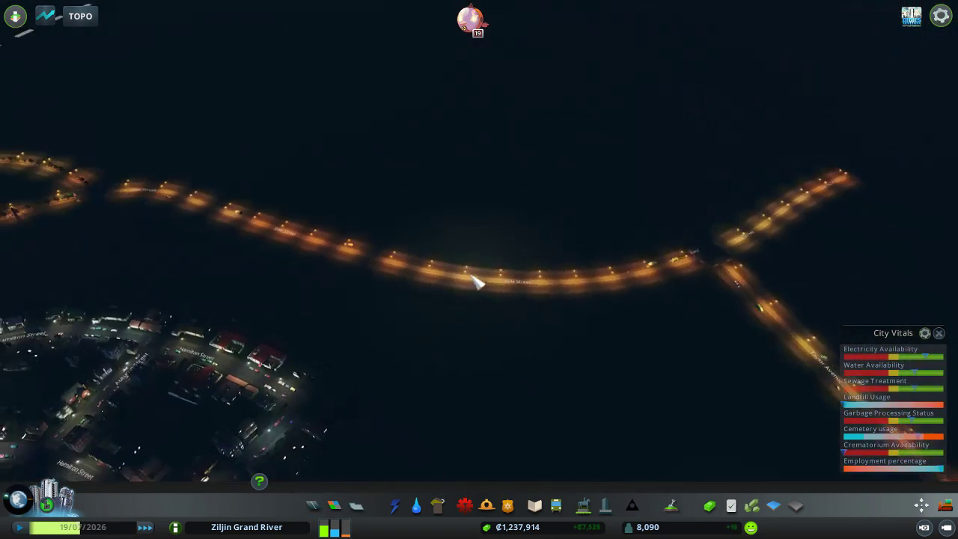
pyautogui.click(313, 506)
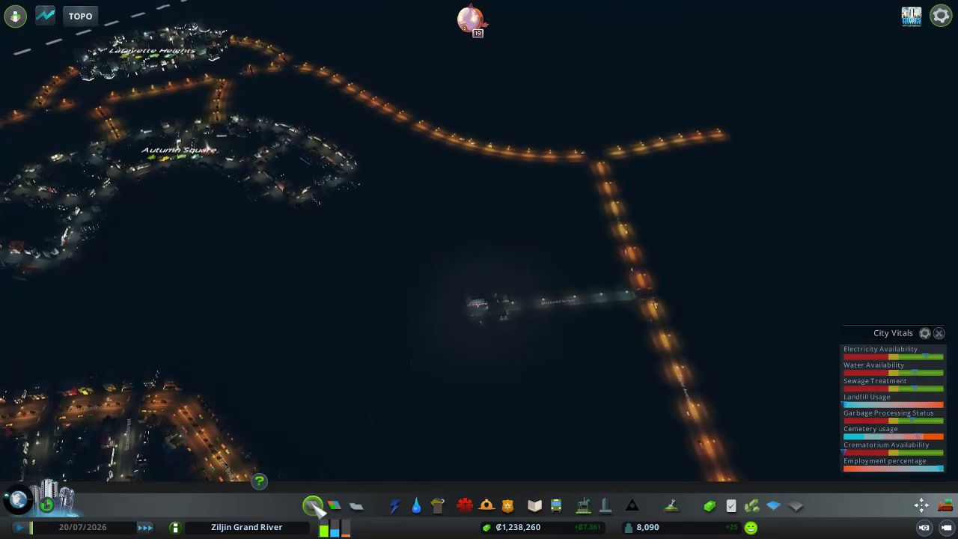
pyautogui.scroll(5, 473, 280)
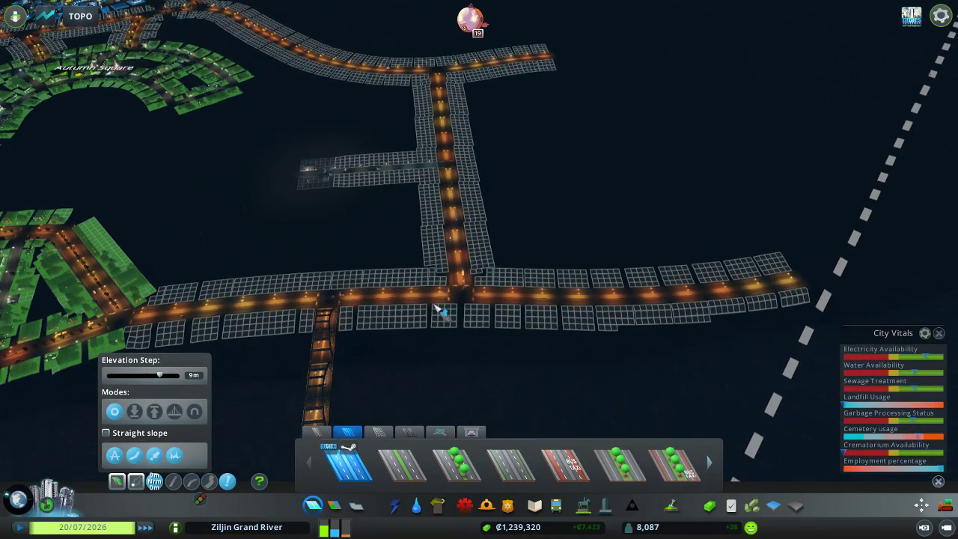
pyautogui.scroll(3, 404, 225)
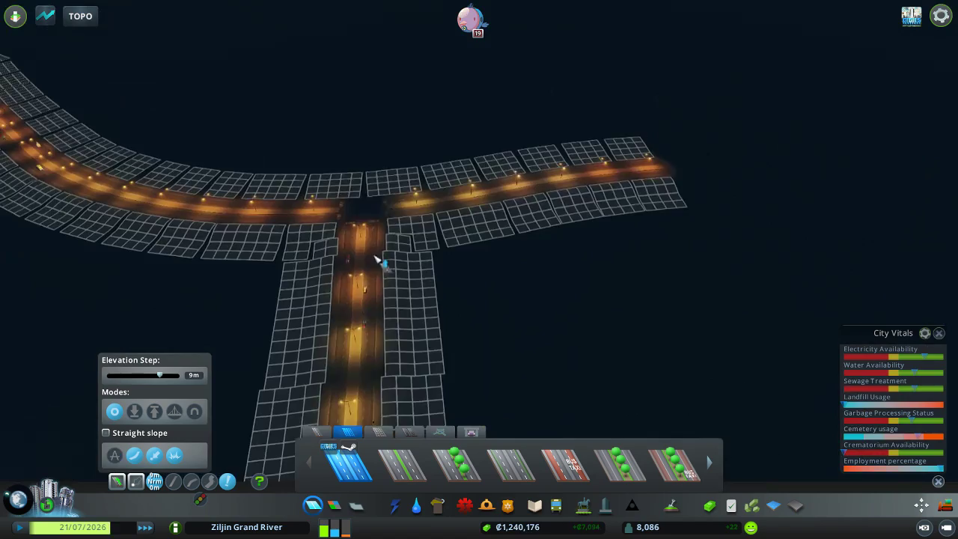
pyautogui.scroll(3, 382, 262)
pyautogui.scroll(3, 375, 265)
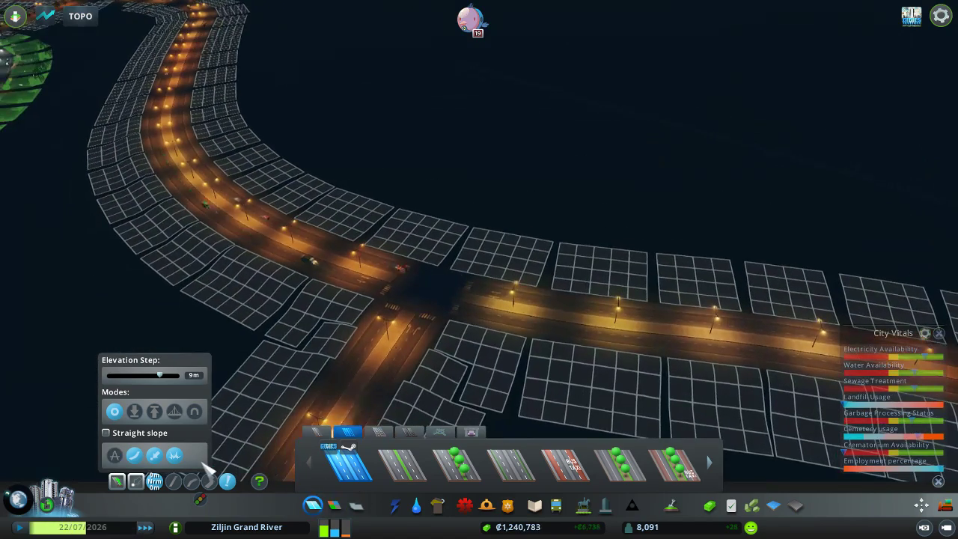
pyautogui.scroll(-5, 374, 299)
pyautogui.scroll(-5, 374, 300)
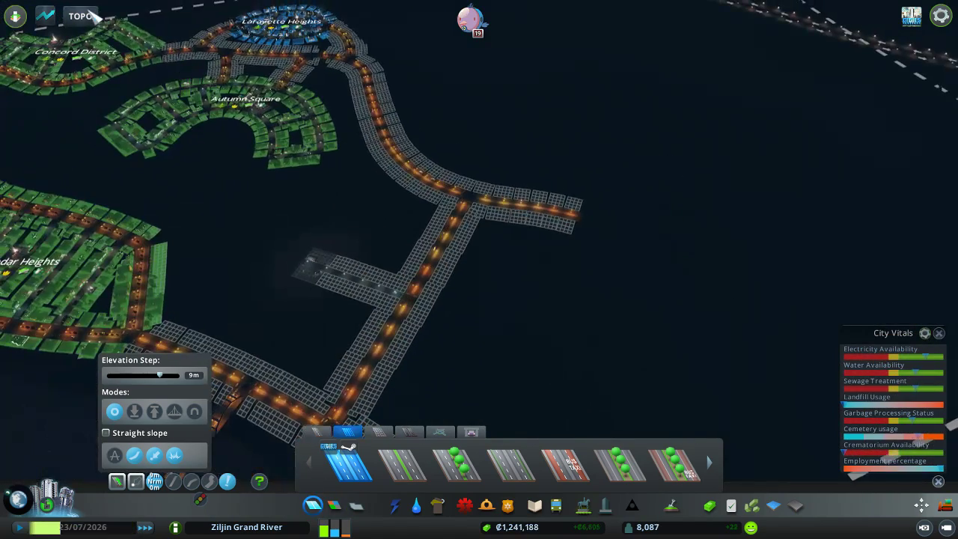
# Toggle the contour overlay, cancel the road preview, and dismiss the transport overview.
pyautogui.click(81, 16)
pyautogui.scroll(-5, 551, 266)
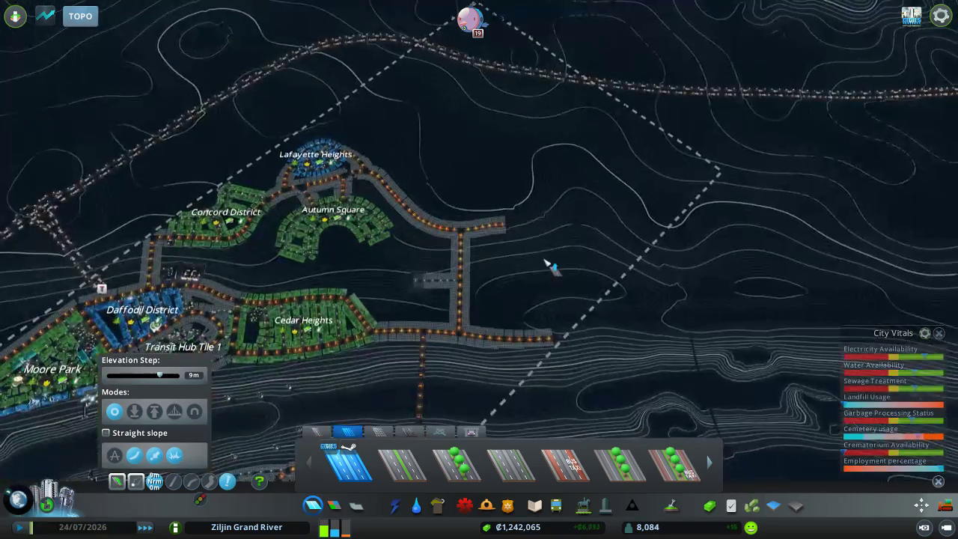
pyautogui.scroll(-5, 551, 266)
pyautogui.scroll(-3, 551, 265)
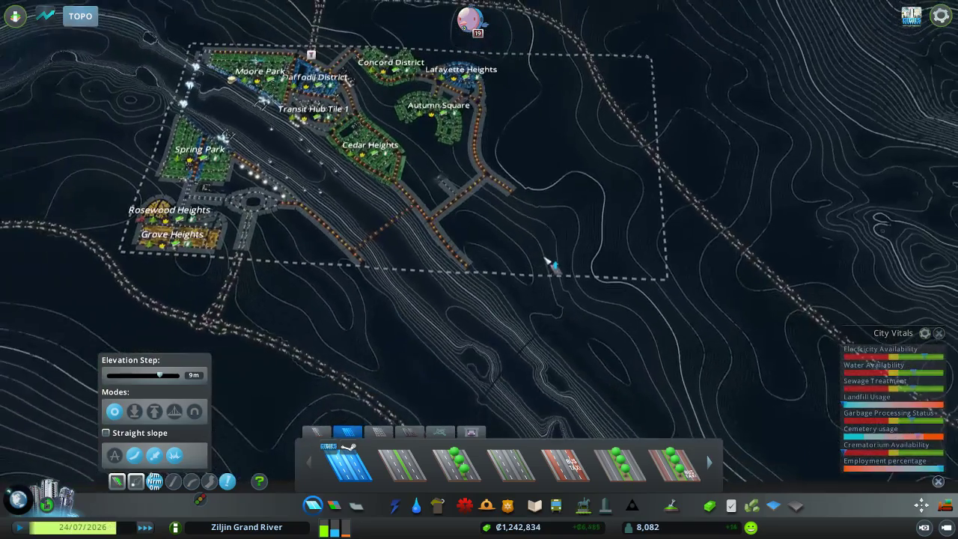
pyautogui.scroll(3, 550, 247)
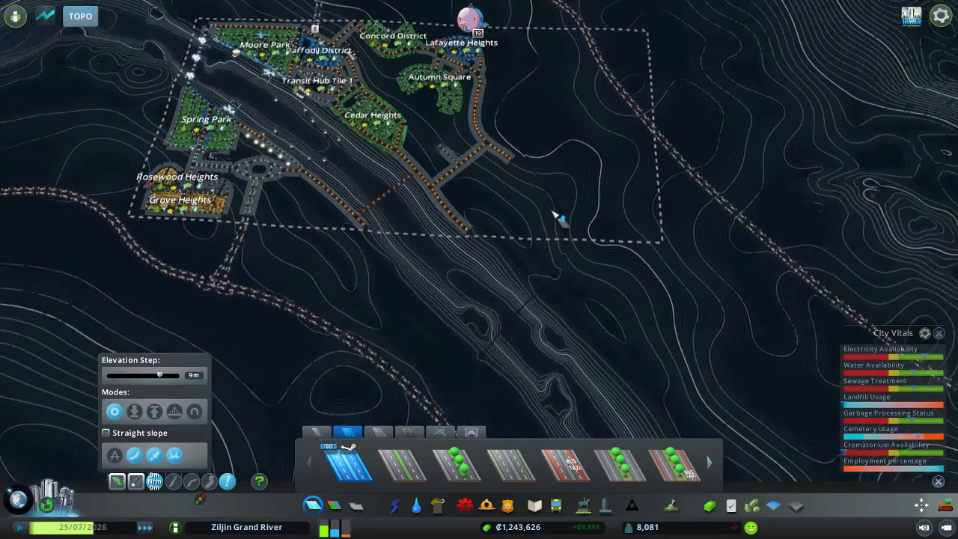
pyautogui.scroll(5, 557, 217)
pyautogui.scroll(4, 524, 224)
pyautogui.scroll(-4, 348, 416)
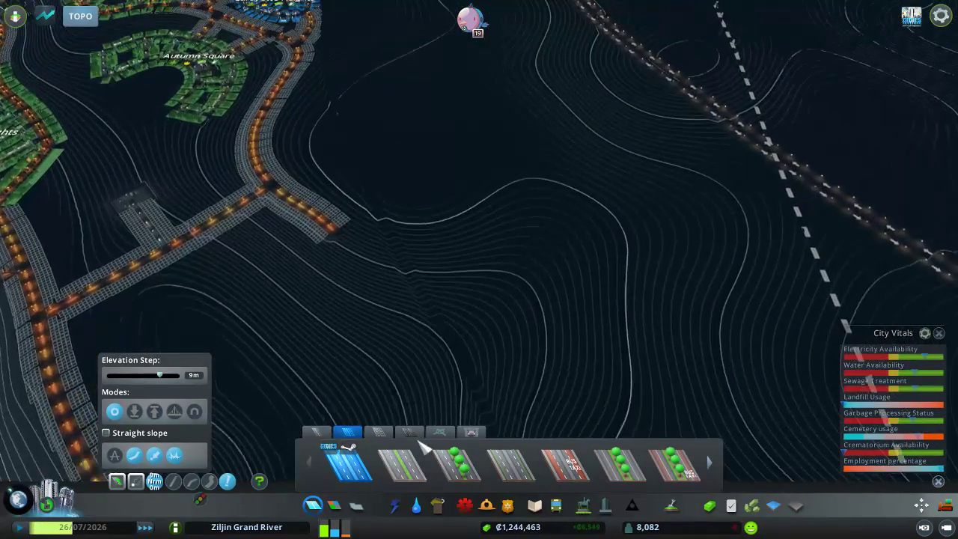
pyautogui.scroll(5, 330, 359)
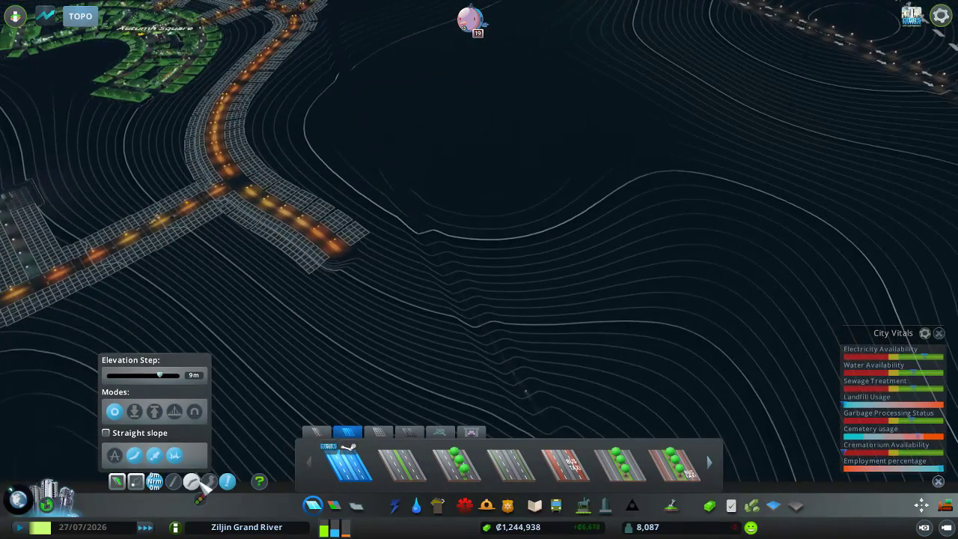
pyautogui.scroll(4, 337, 336)
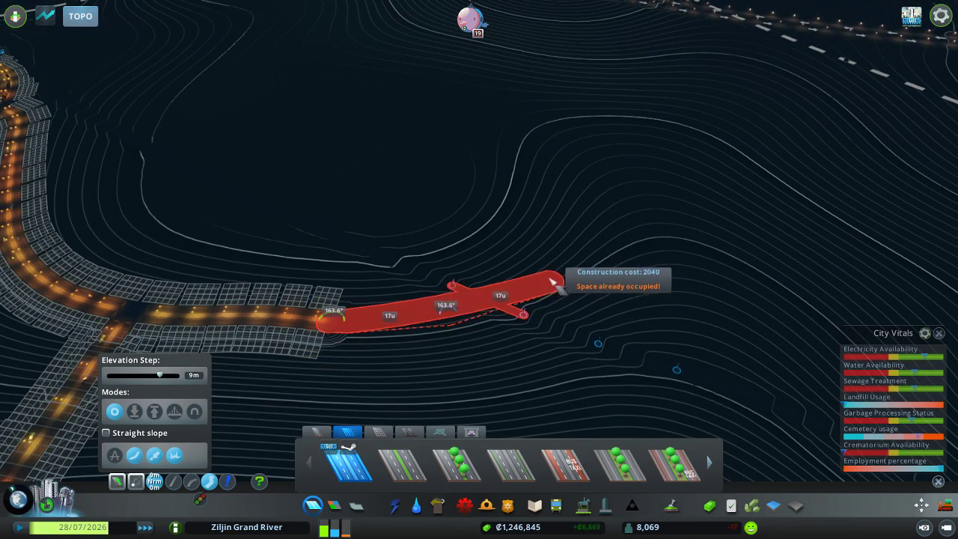
pyautogui.rightClick(490, 315)
pyautogui.scroll(-5, 434, 322)
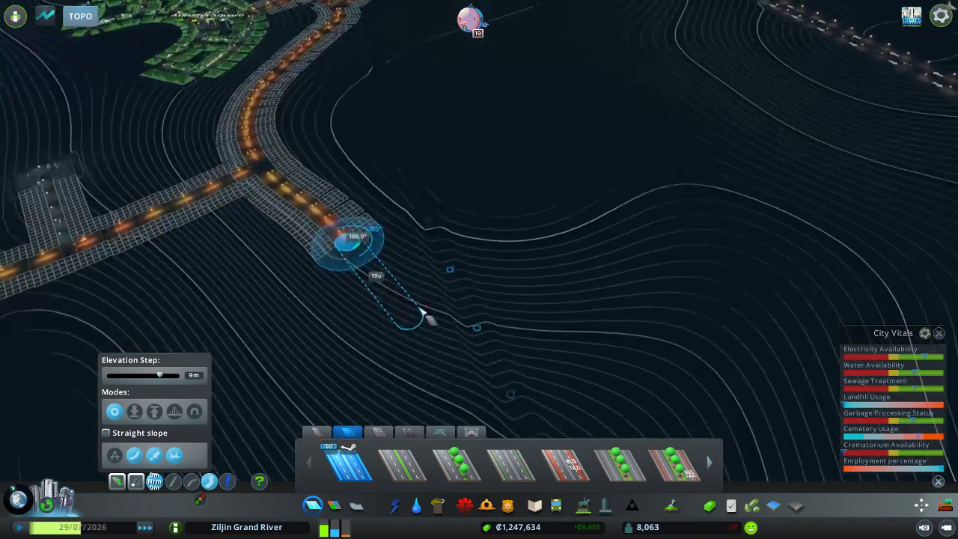
pyautogui.scroll(-5, 427, 322)
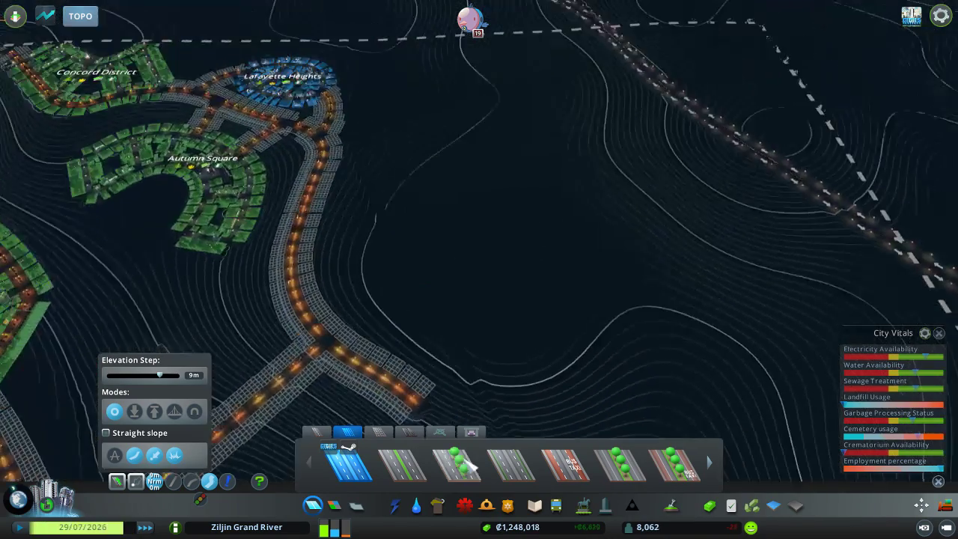
pyautogui.scroll(-3, 468, 374)
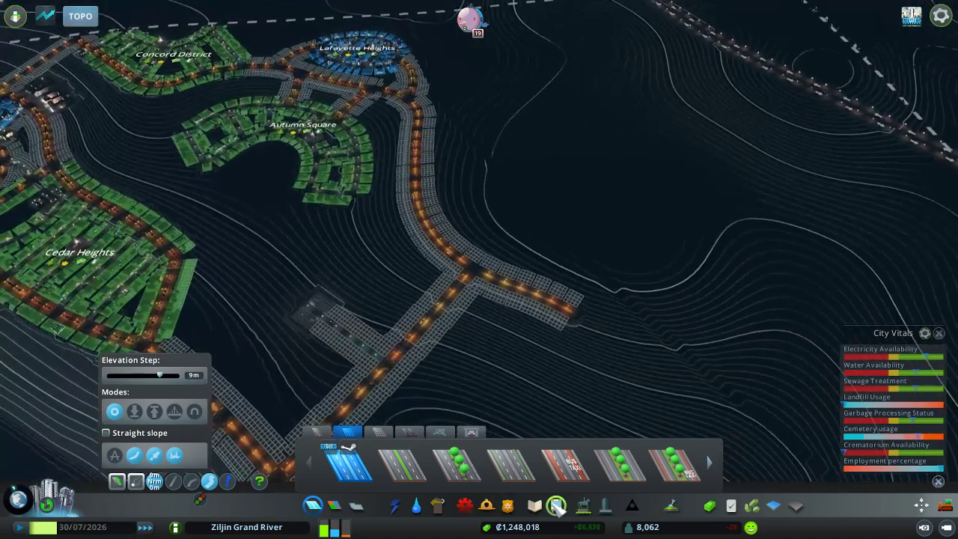
pyautogui.click(555, 507)
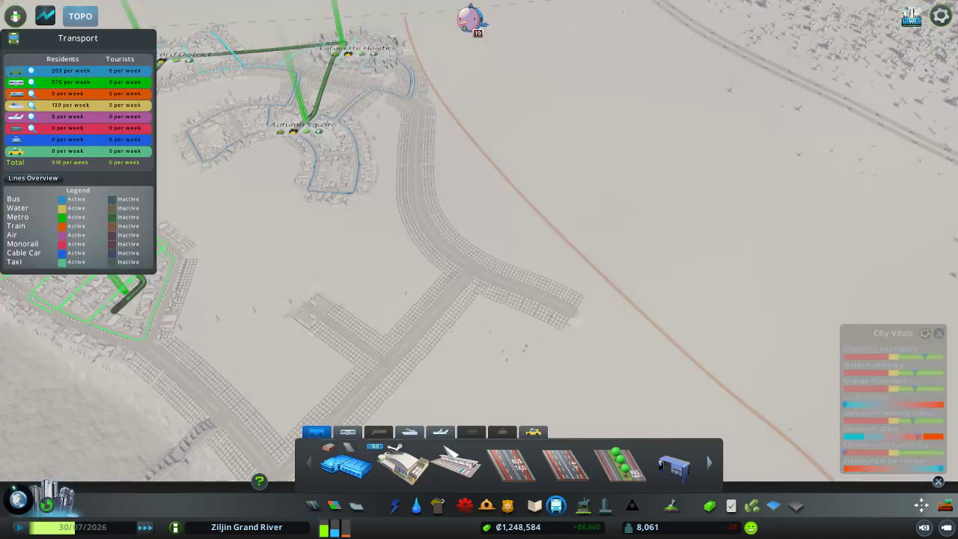
pyautogui.click(558, 506)
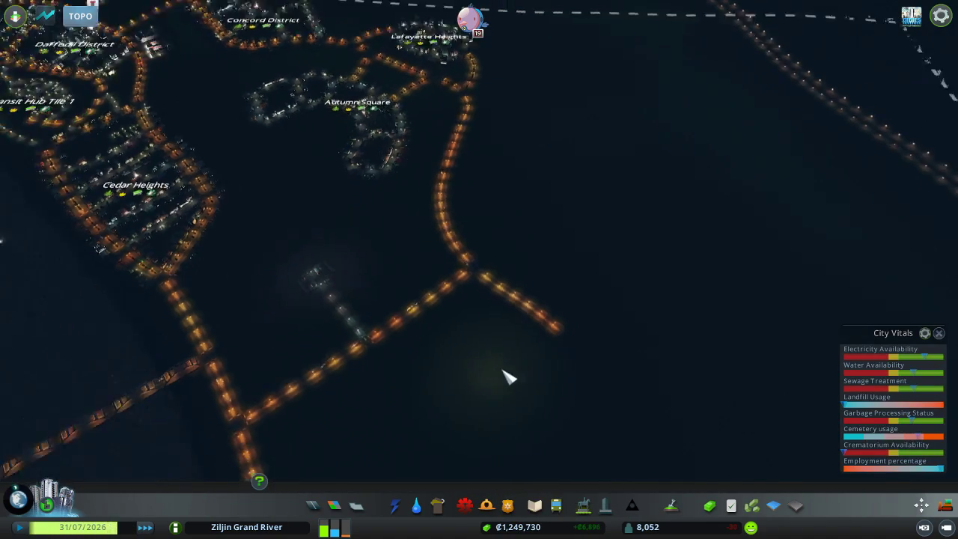
pyautogui.scroll(-3, 535, 412)
pyautogui.scroll(-3, 509, 351)
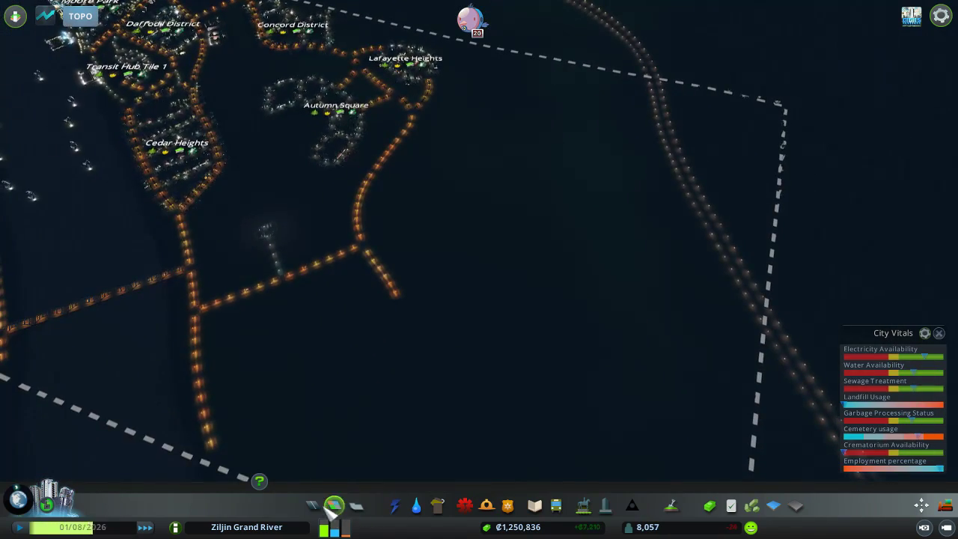
# Extend the southeastern street's end with a short two-lane road segment.
pyautogui.click(313, 506)
pyautogui.scroll(4, 442, 359)
pyautogui.scroll(3, 442, 389)
pyautogui.scroll(3, 464, 375)
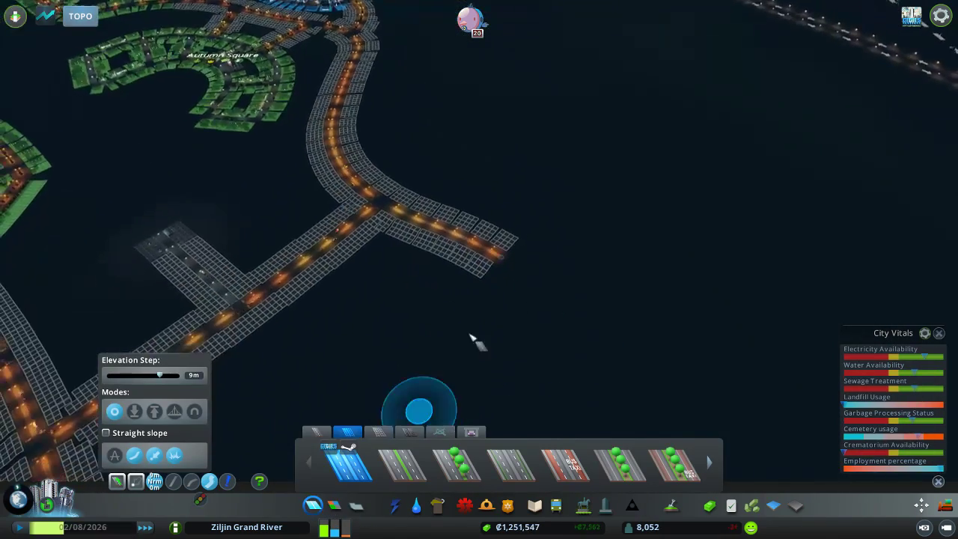
pyautogui.scroll(3, 487, 284)
pyautogui.click(494, 251)
pyautogui.scroll(2, 524, 262)
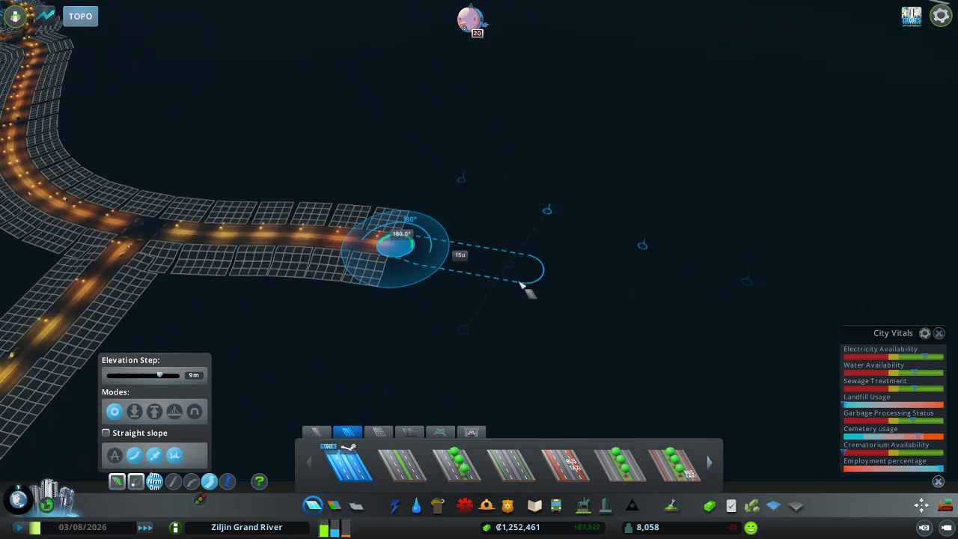
pyautogui.rightClick(569, 269)
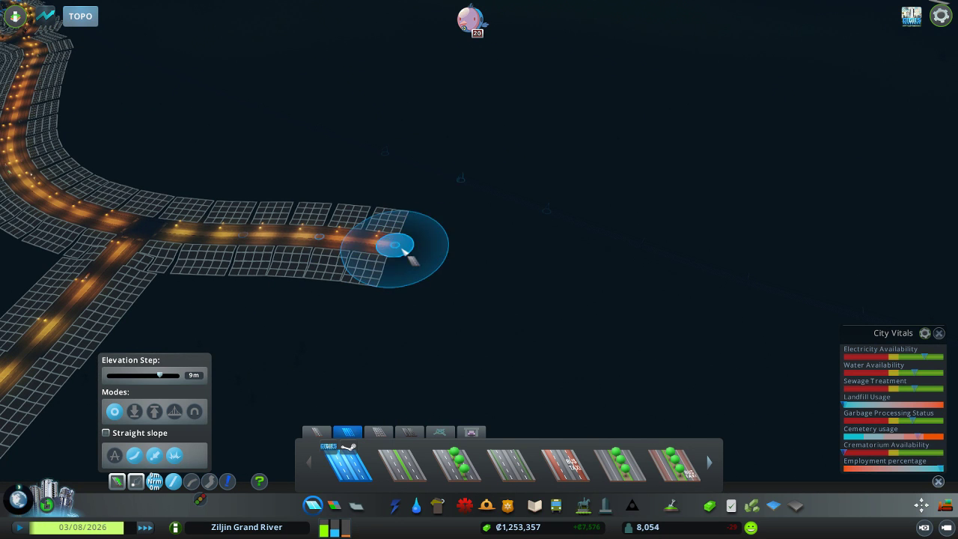
pyautogui.click(382, 247)
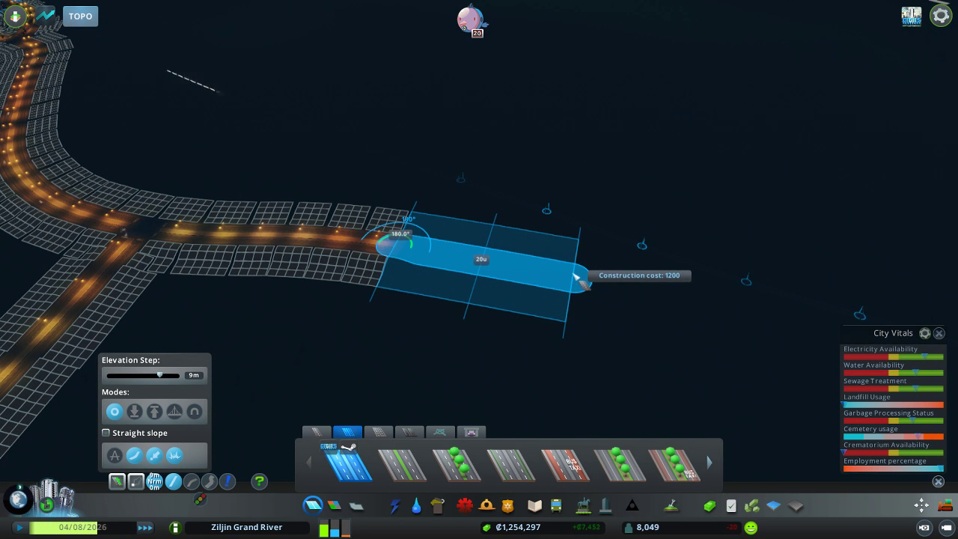
pyautogui.click(490, 262)
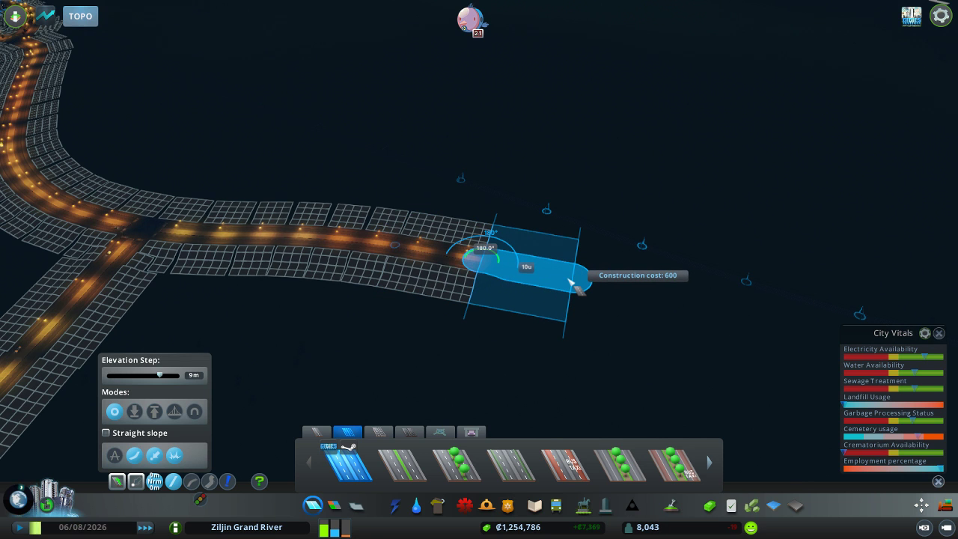
pyautogui.rightClick(566, 292)
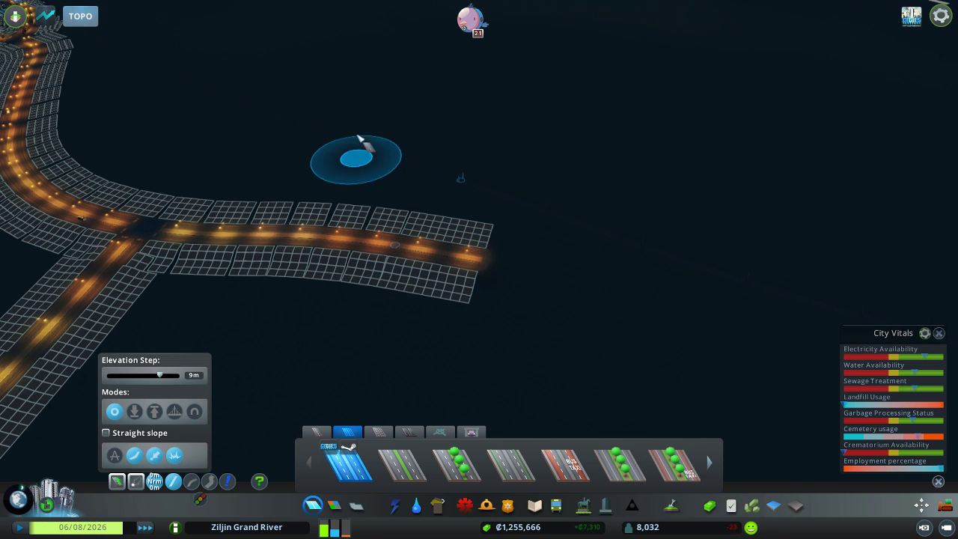
# Show contour lines, bulldoze both stub segments, and select the basic road in curve mode.
pyautogui.click(81, 16)
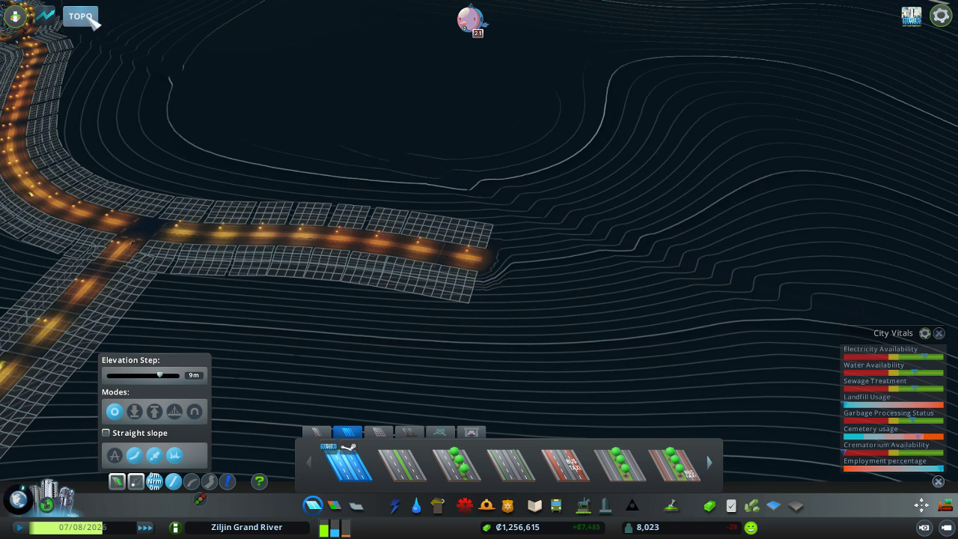
pyautogui.scroll(-3, 263, 184)
pyautogui.press('b')
pyautogui.click(450, 333)
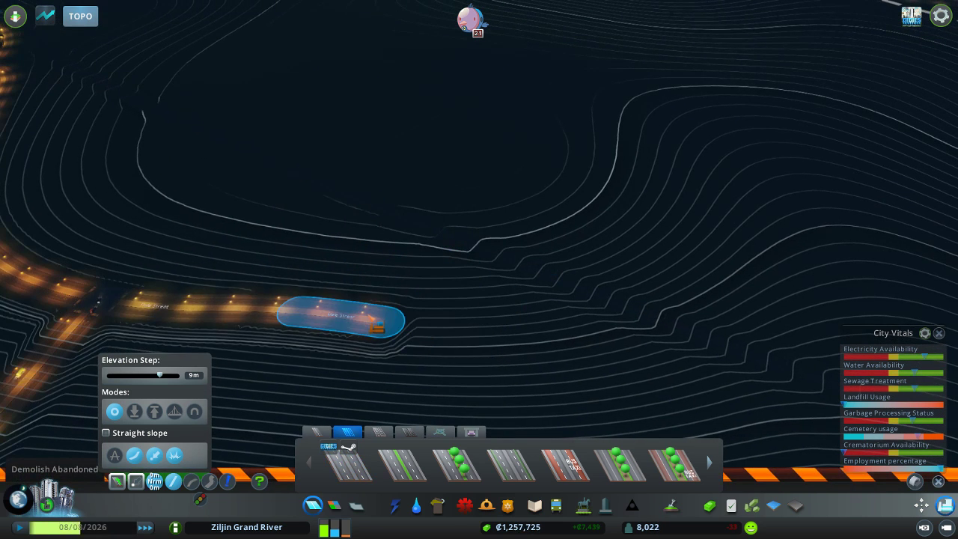
pyautogui.click(372, 322)
pyautogui.click(346, 464)
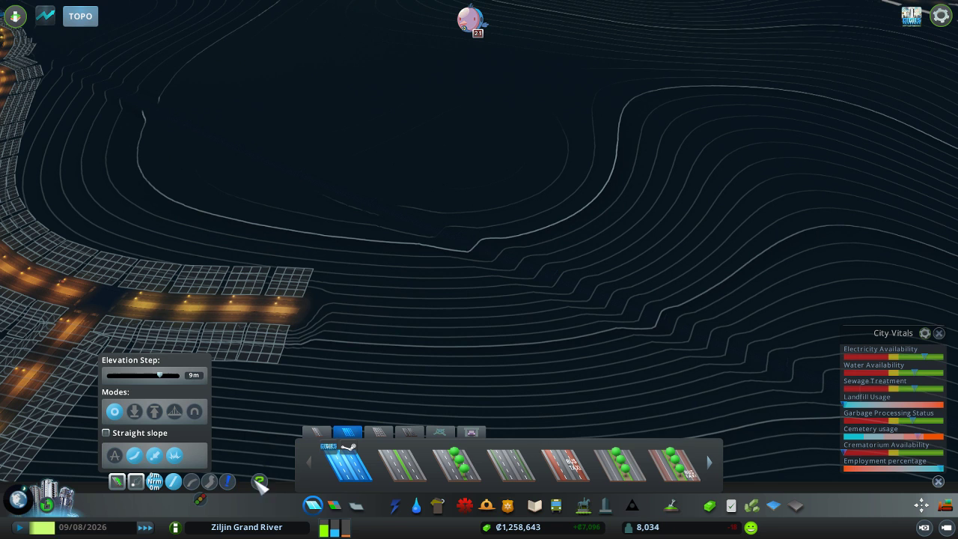
pyautogui.click(217, 483)
# Build a long road from the street end, segment by segment along the hillside contours.
pyautogui.click(295, 313)
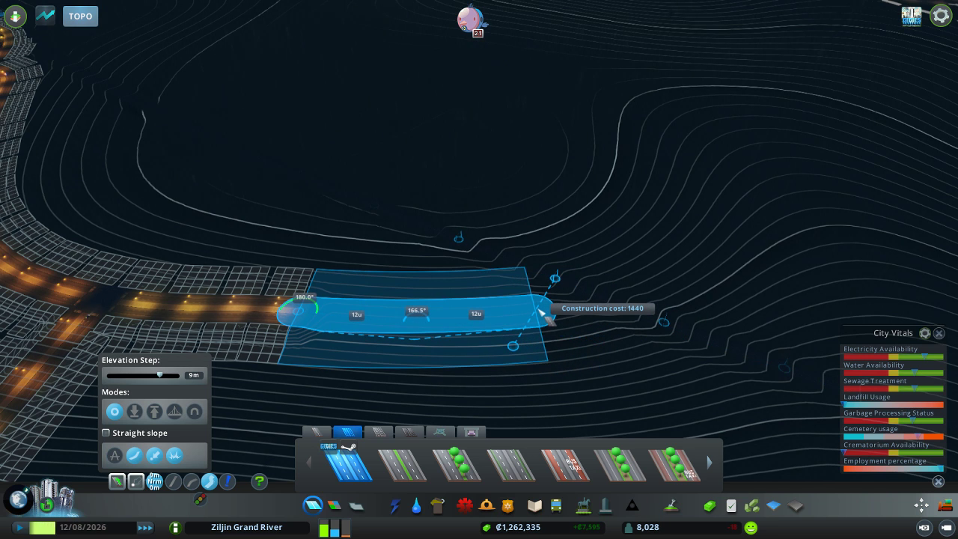
pyautogui.press('pagedown')
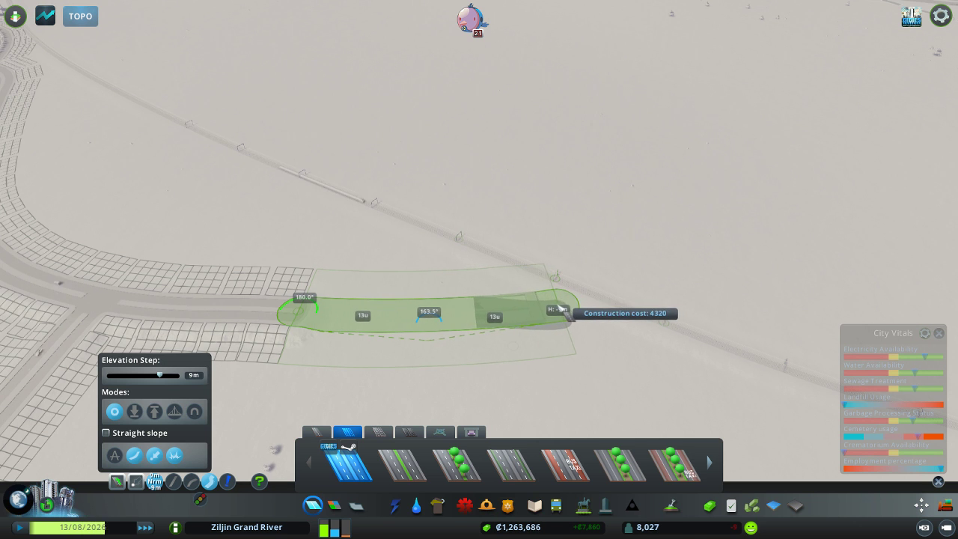
pyautogui.click(549, 313)
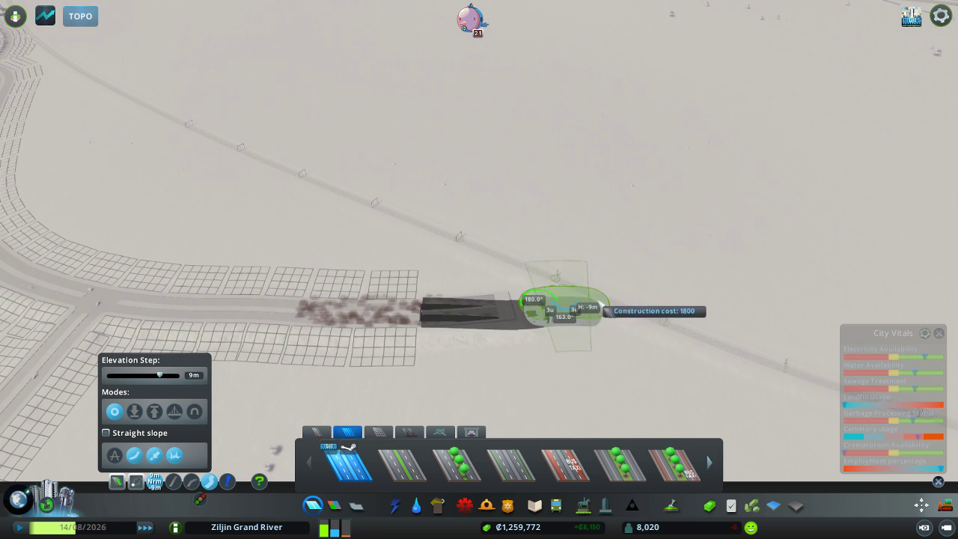
pyautogui.press('q')
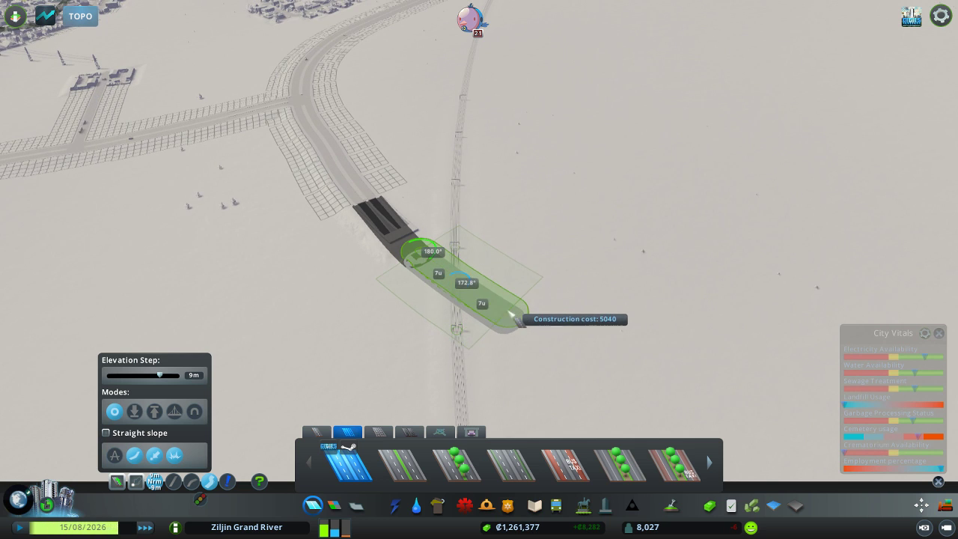
pyautogui.click(506, 314)
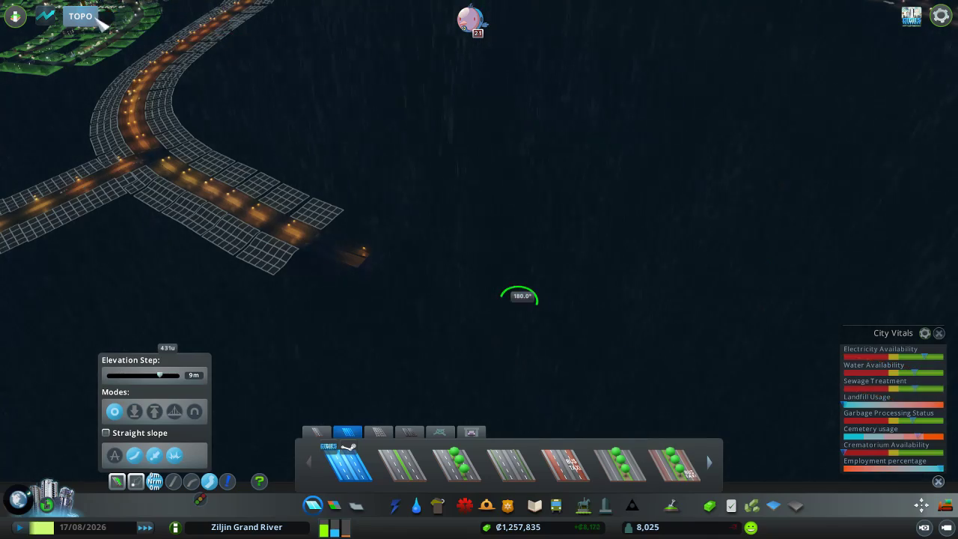
pyautogui.click(81, 16)
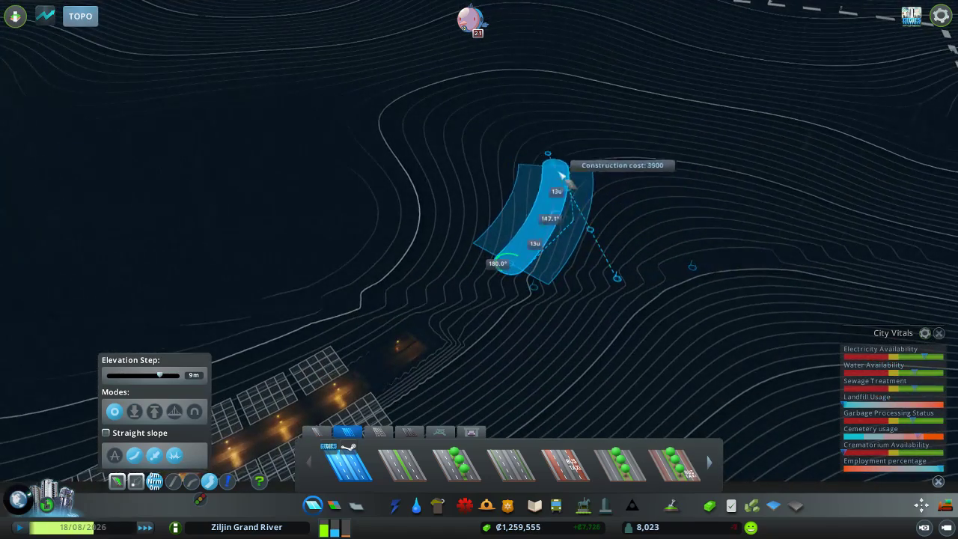
pyautogui.press('a')
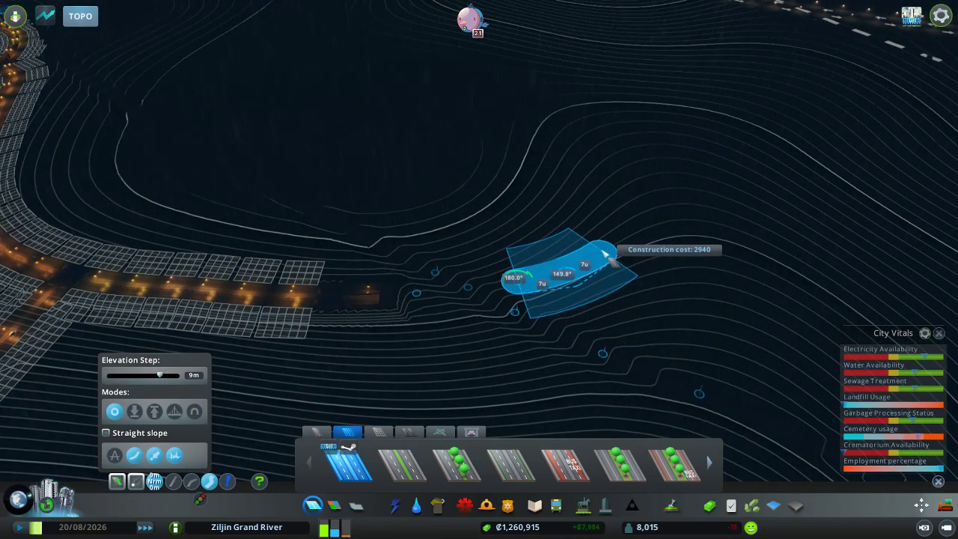
pyautogui.click(608, 254)
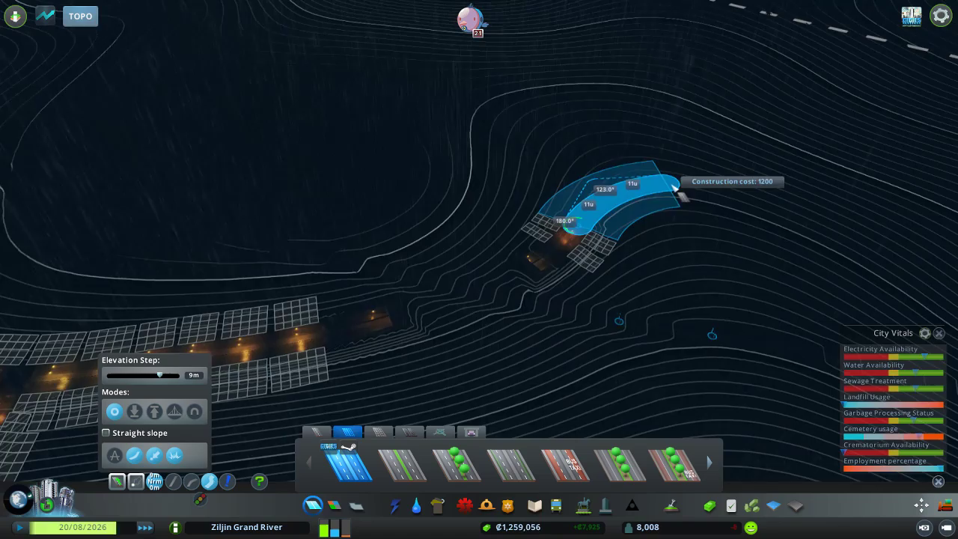
pyautogui.scroll(3, 678, 187)
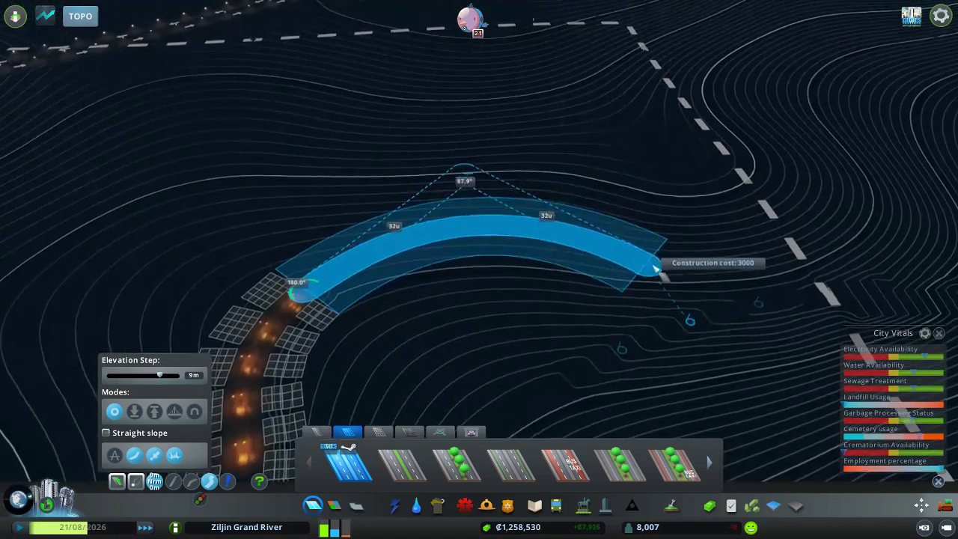
pyautogui.click(408, 266)
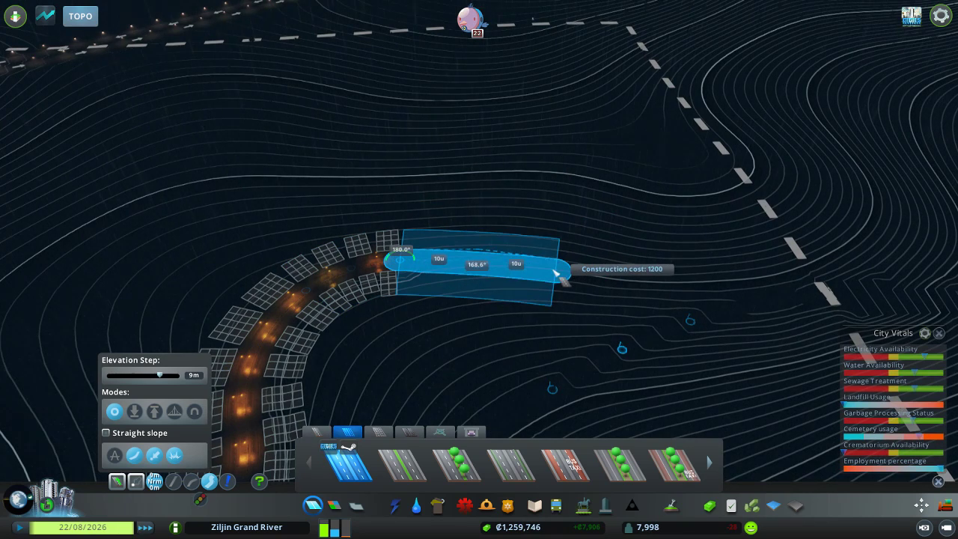
pyautogui.click(500, 255)
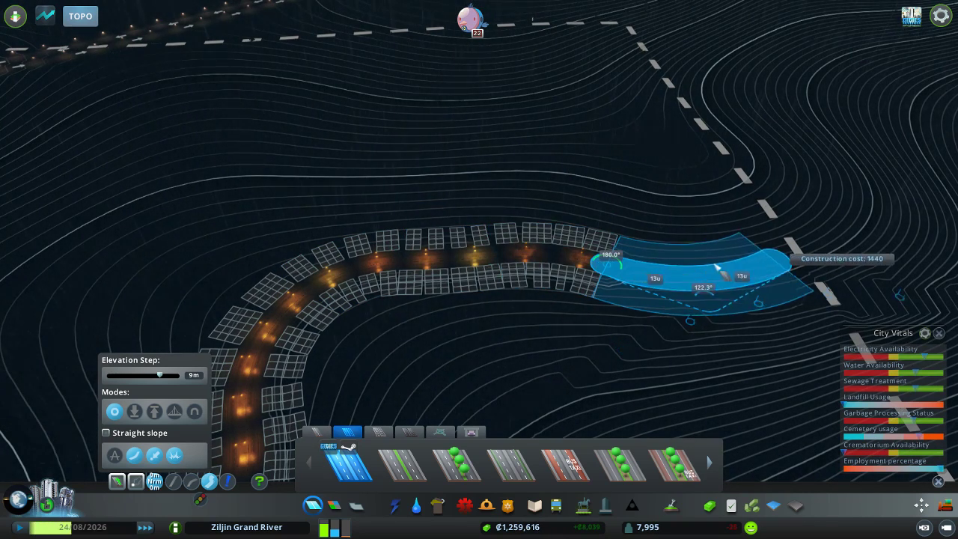
pyautogui.click(704, 268)
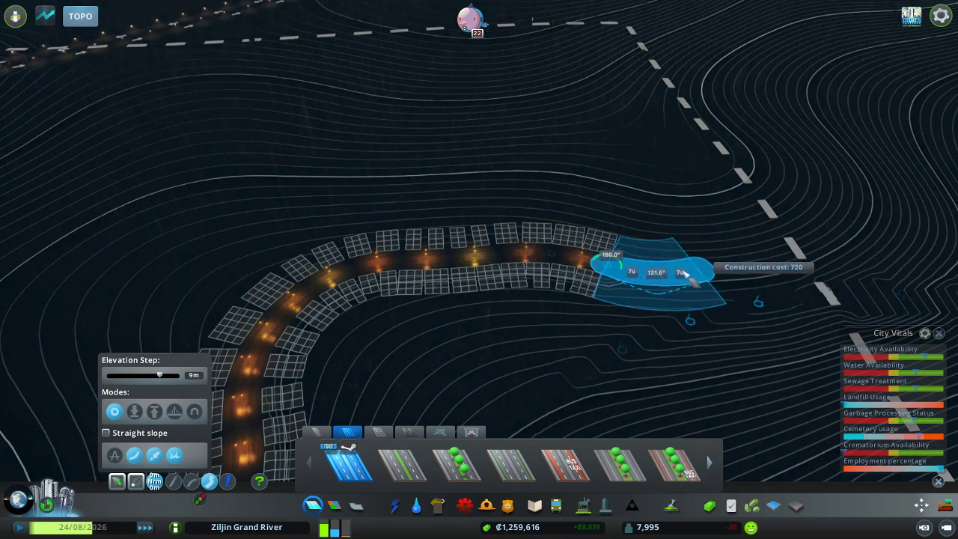
pyautogui.click(794, 259)
pyautogui.scroll(-5, 643, 290)
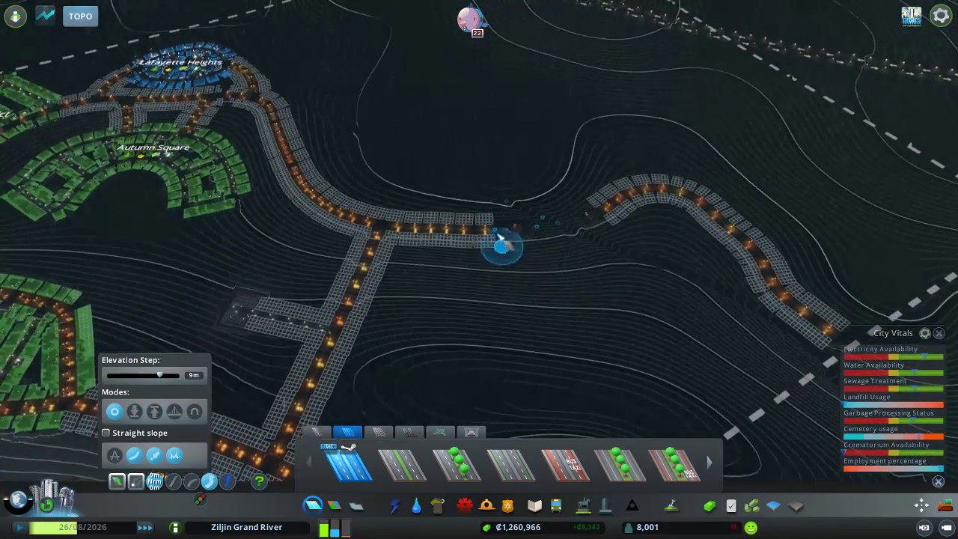
# Draw a second two-lane road beside the first, curving downhill along the contours.
pyautogui.press('e')
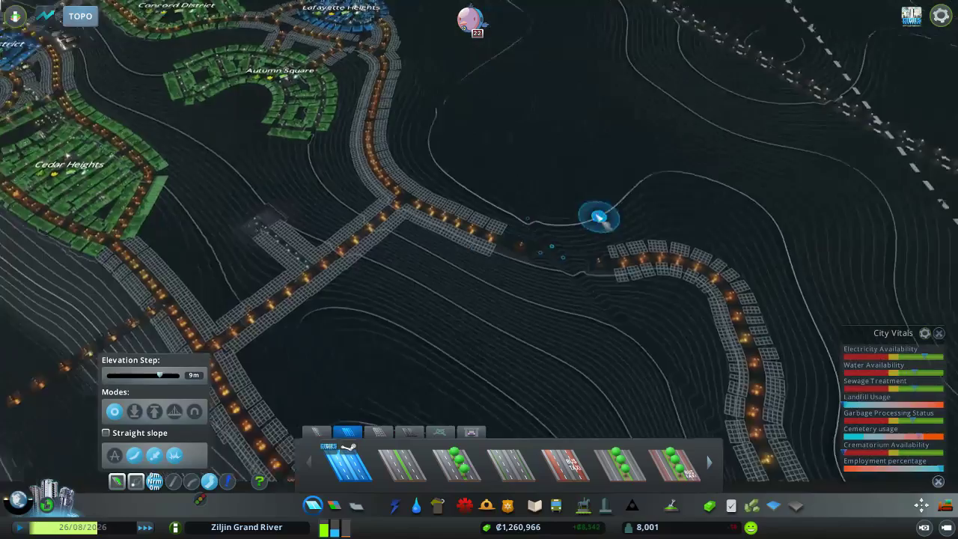
pyautogui.scroll(5, 526, 321)
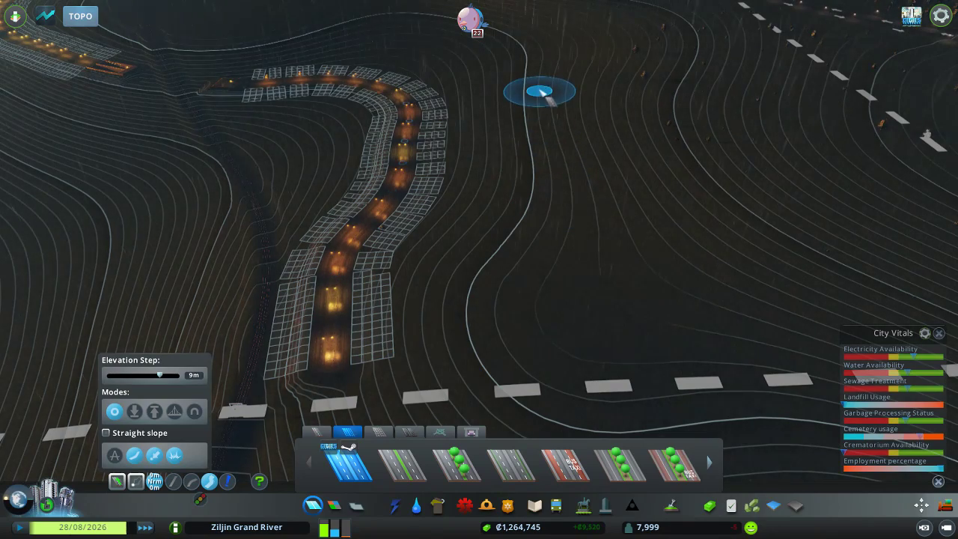
pyautogui.click(551, 146)
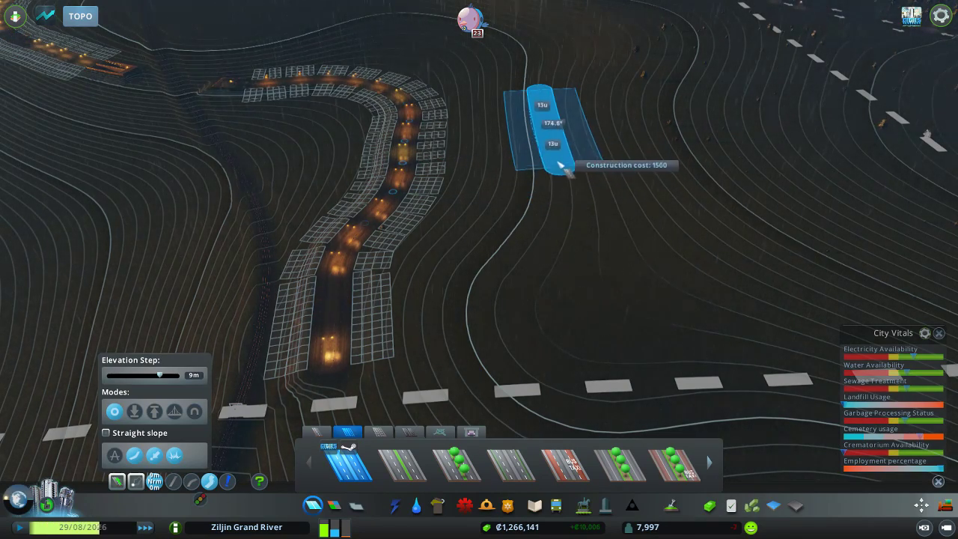
pyautogui.click(563, 167)
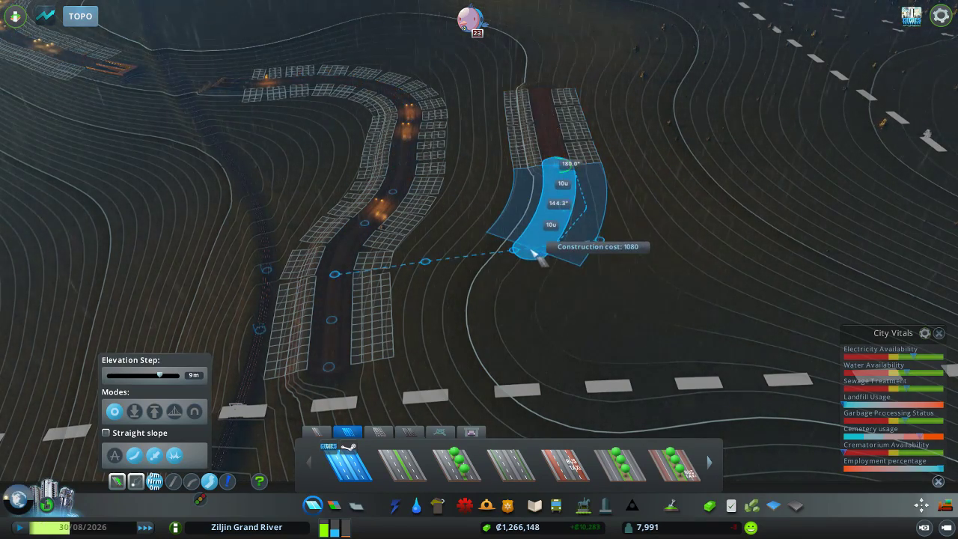
pyautogui.click(524, 259)
pyautogui.click(522, 367)
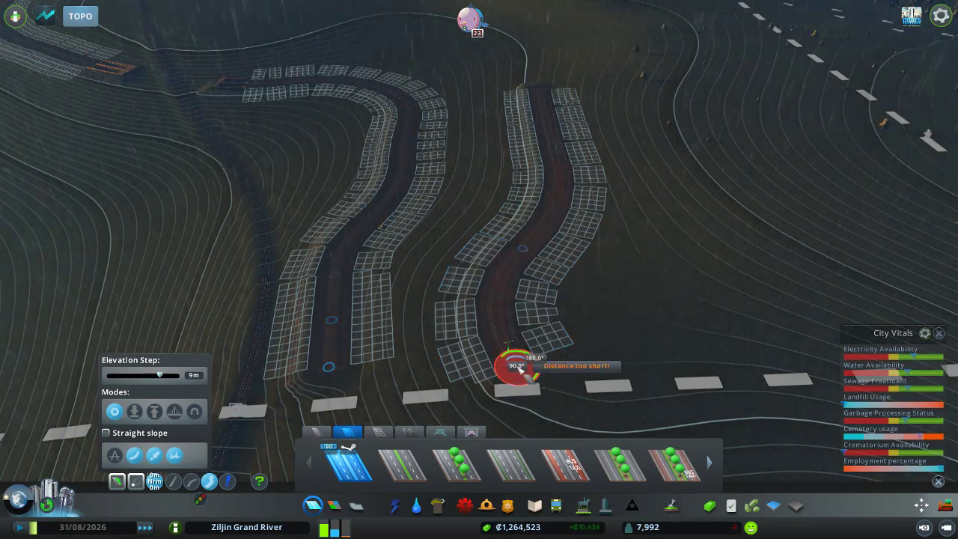
pyautogui.rightClick(546, 296)
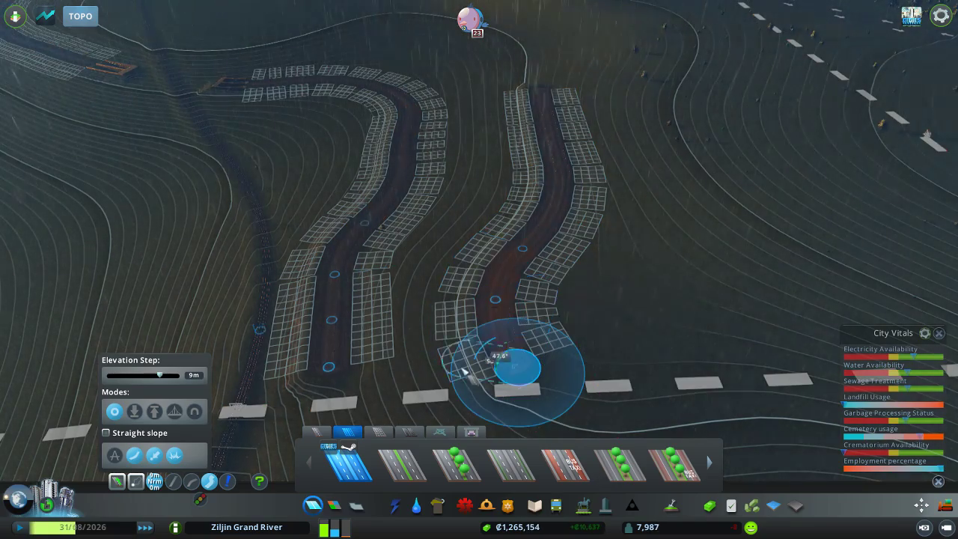
pyautogui.click(316, 432)
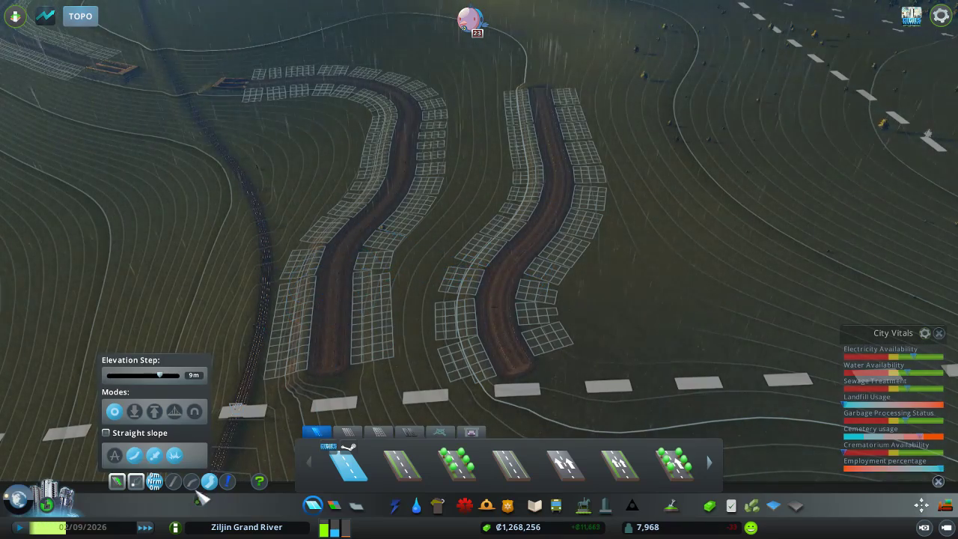
# Draw a straight connector between the curved roads and bulldoze the unwanted segment.
pyautogui.click(534, 238)
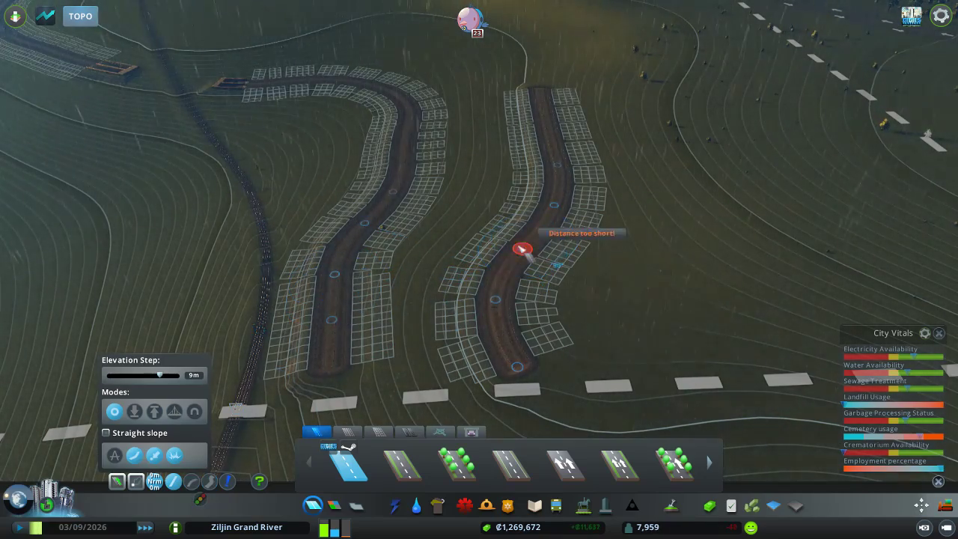
pyautogui.click(367, 225)
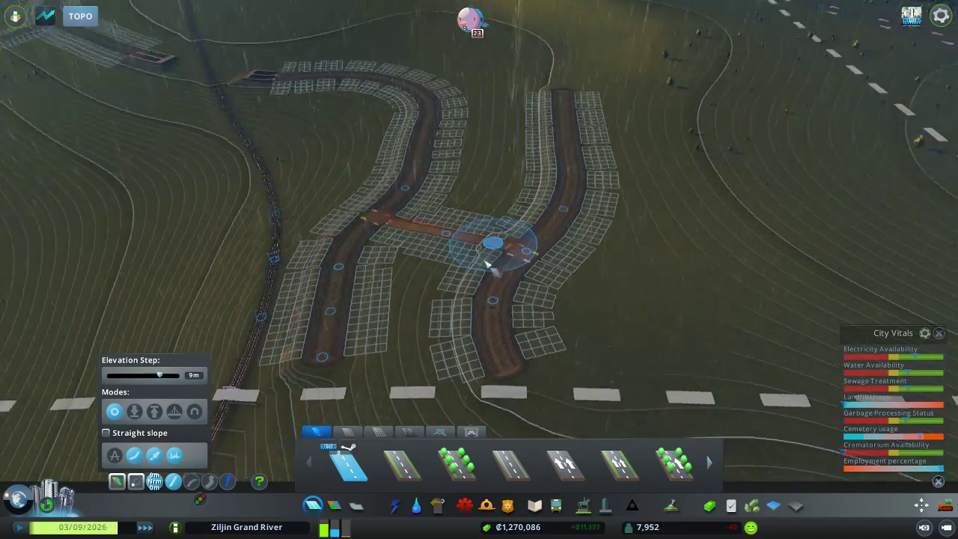
pyautogui.press('b')
pyautogui.click(573, 299)
pyautogui.press('b')
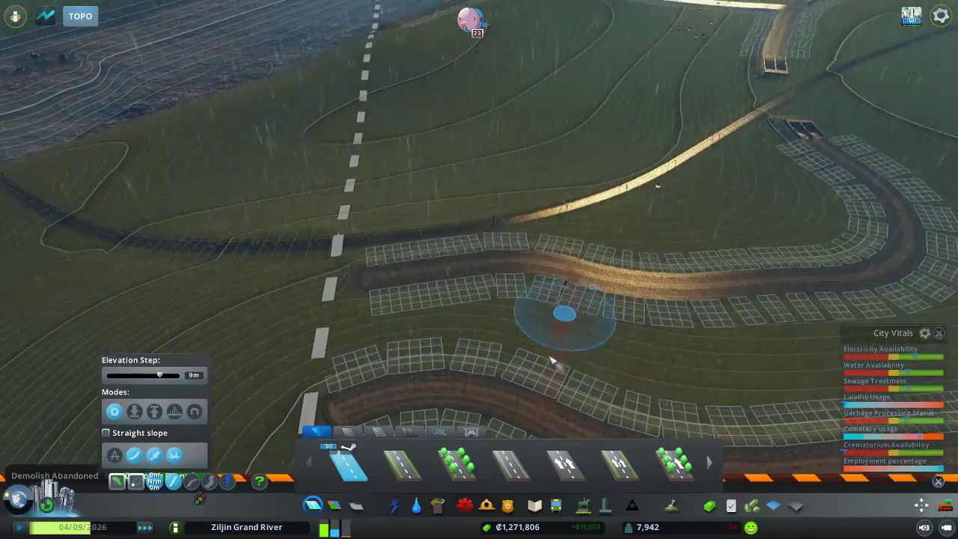
pyautogui.scroll(-3, 479, 299)
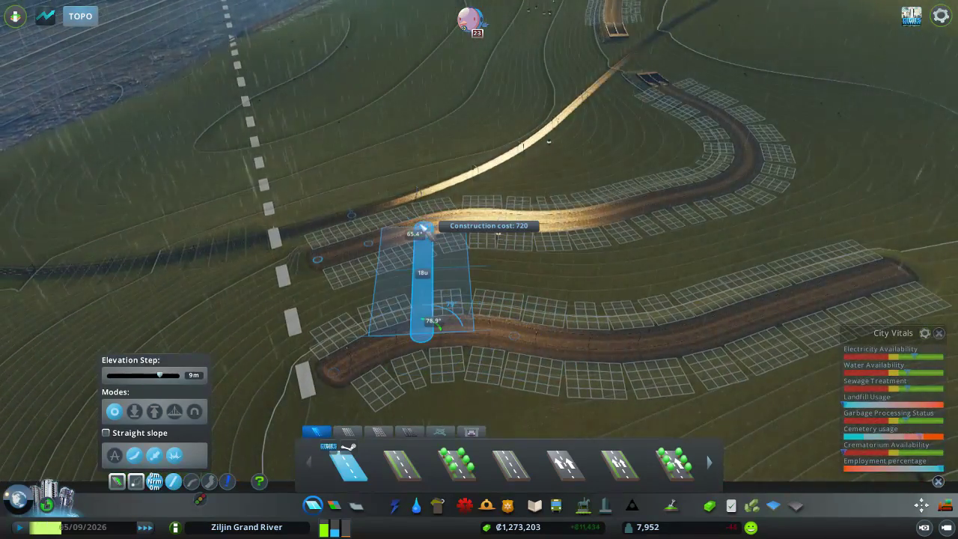
# Redraw the straight connector from the lower curved road onto the upper one.
pyautogui.rightClick(423, 229)
pyautogui.click(537, 341)
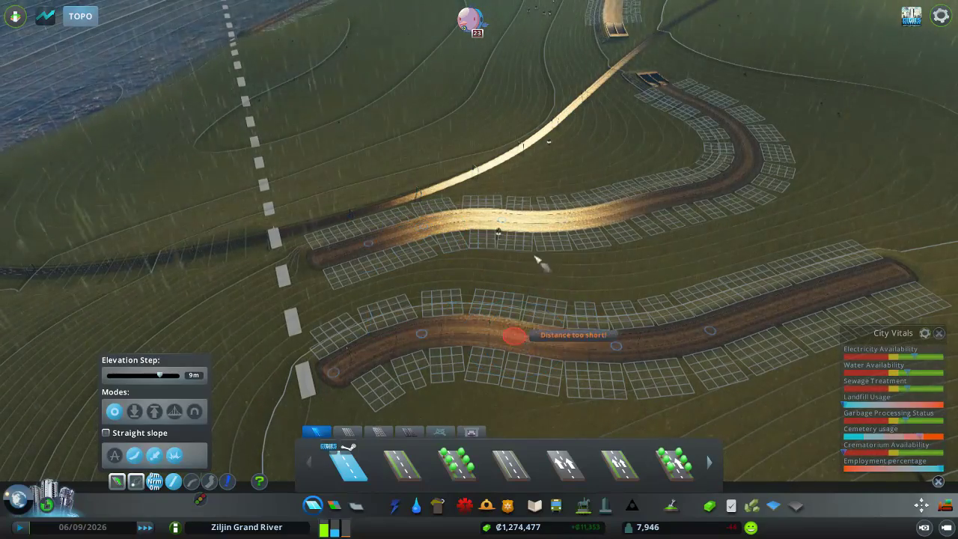
pyautogui.click(554, 225)
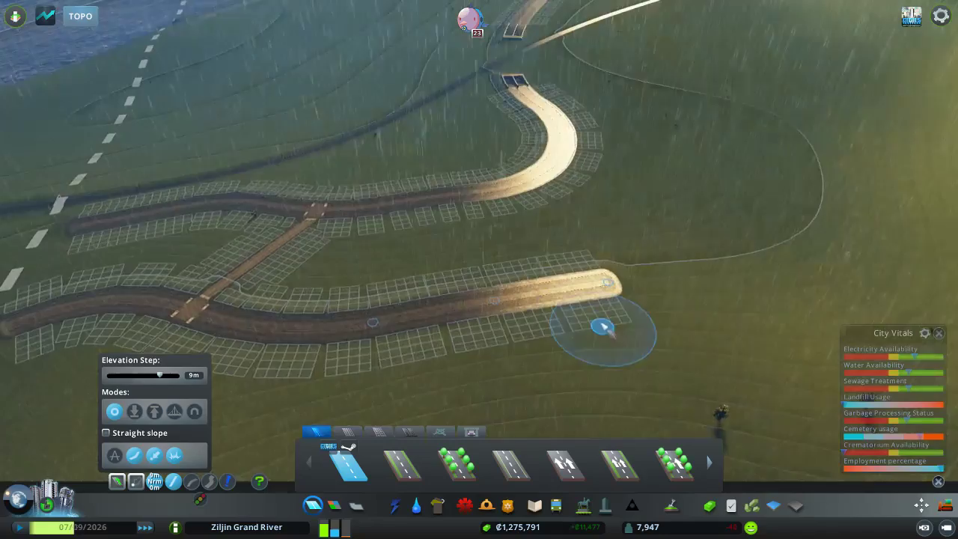
pyautogui.press('q')
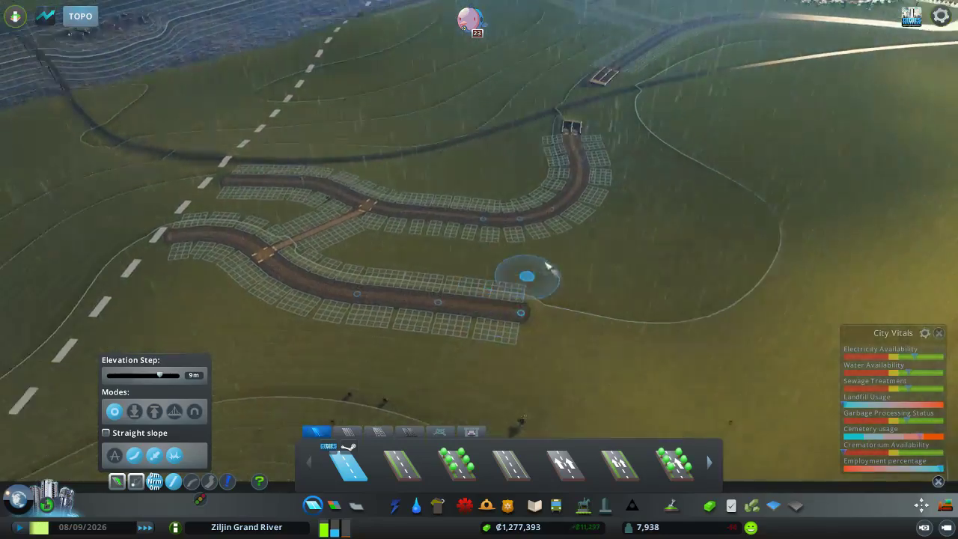
pyautogui.scroll(5, 603, 298)
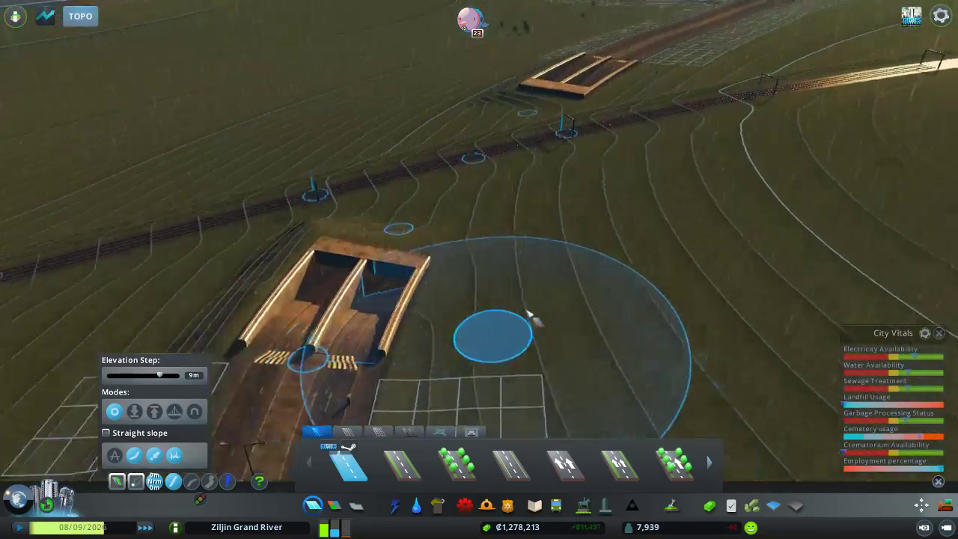
pyautogui.scroll(-5, 533, 318)
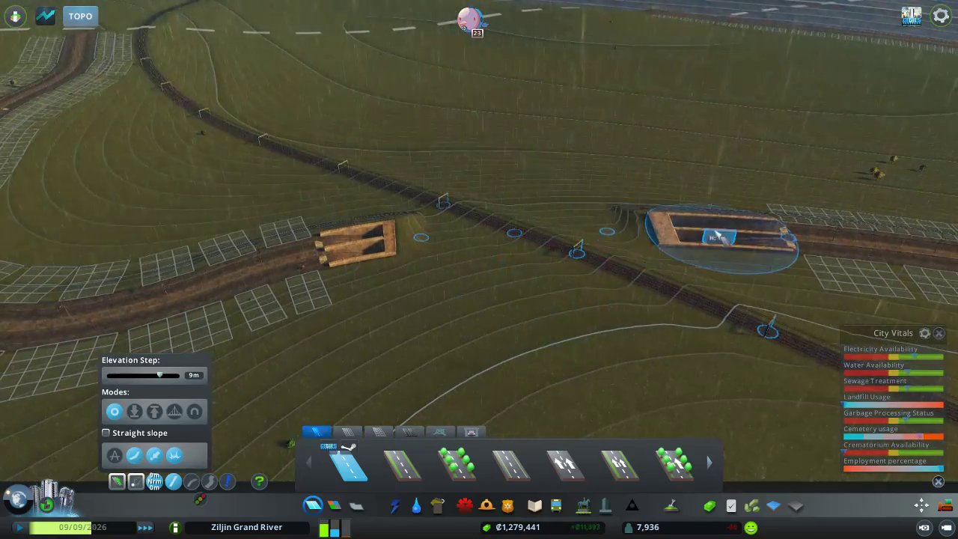
# Clear the road piece at the tunnel ramp and start a medium tunnel road there.
pyautogui.press('a')
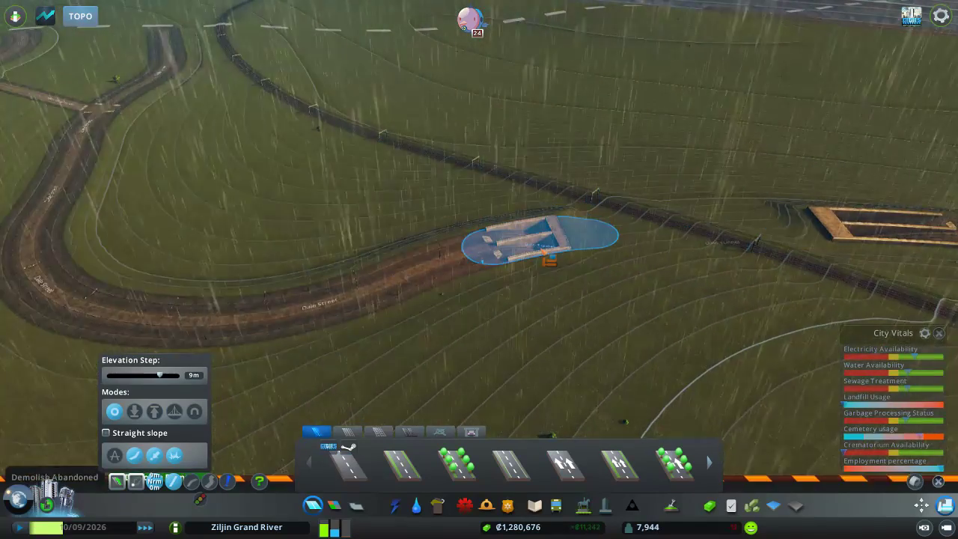
pyautogui.click(539, 243)
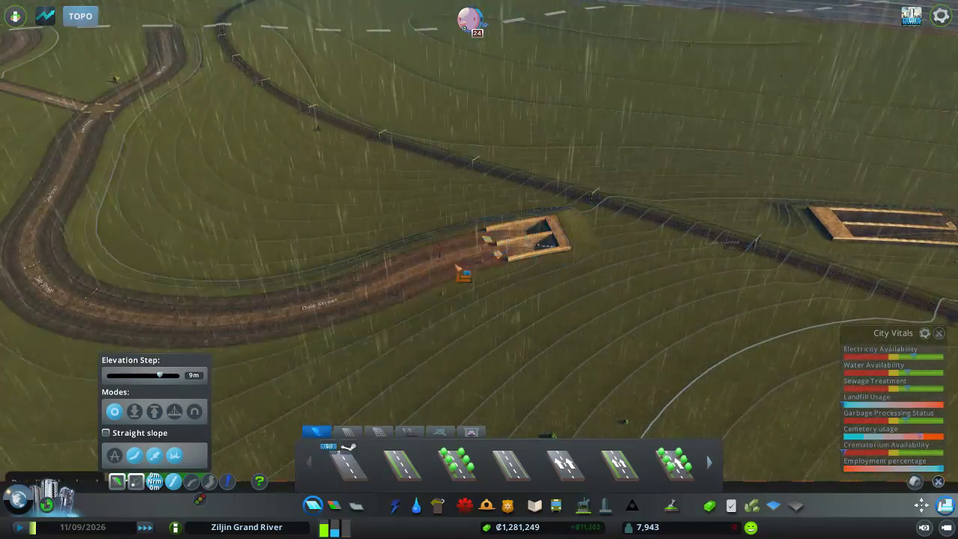
pyautogui.scroll(2, 490, 322)
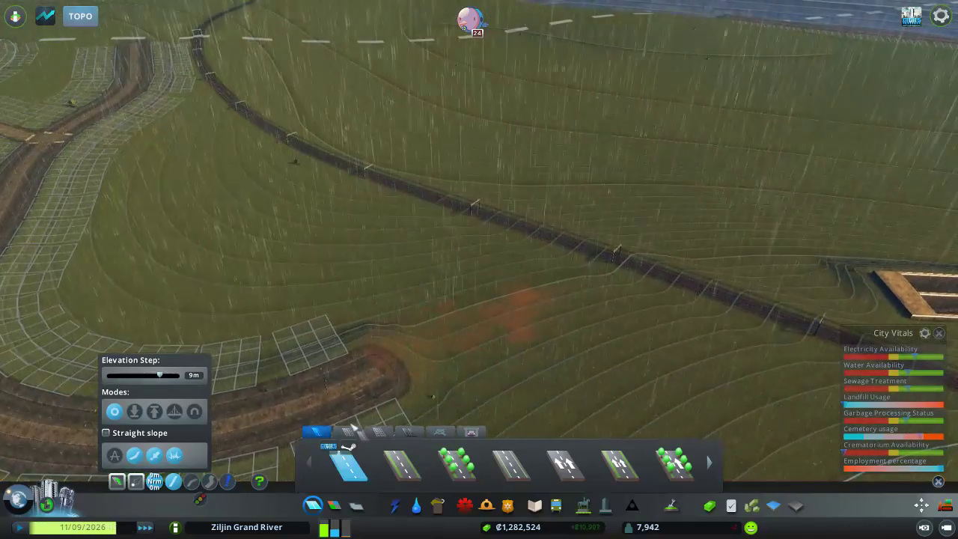
pyautogui.click(346, 432)
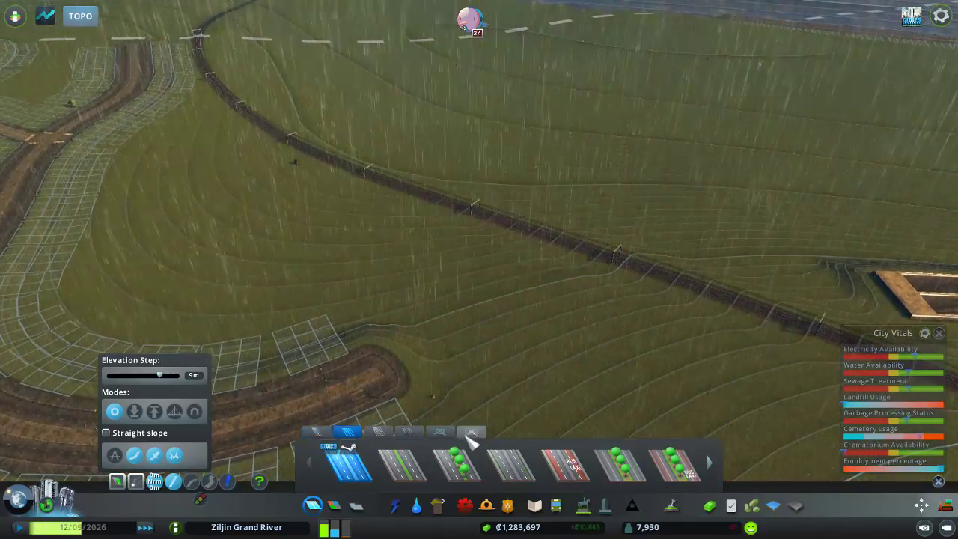
pyautogui.press('pagedown')
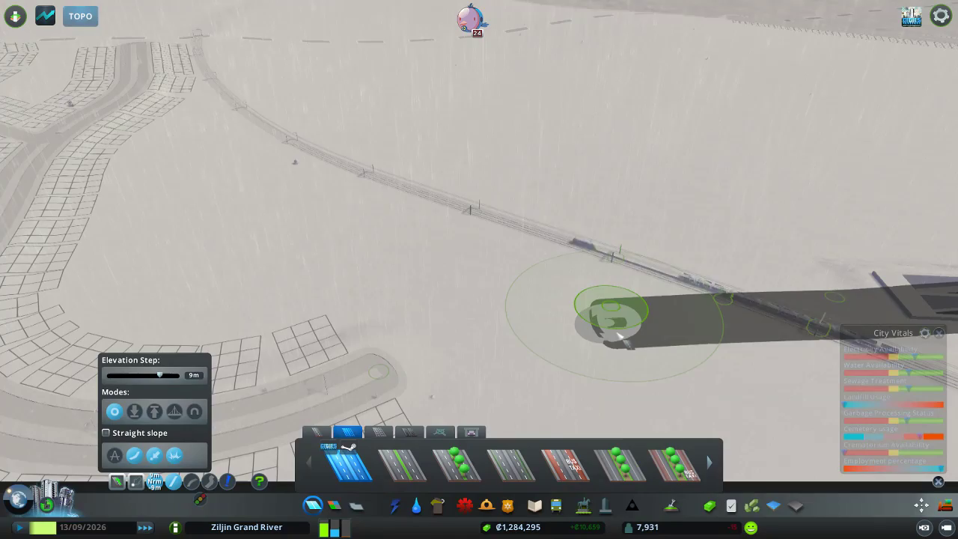
pyautogui.click(616, 314)
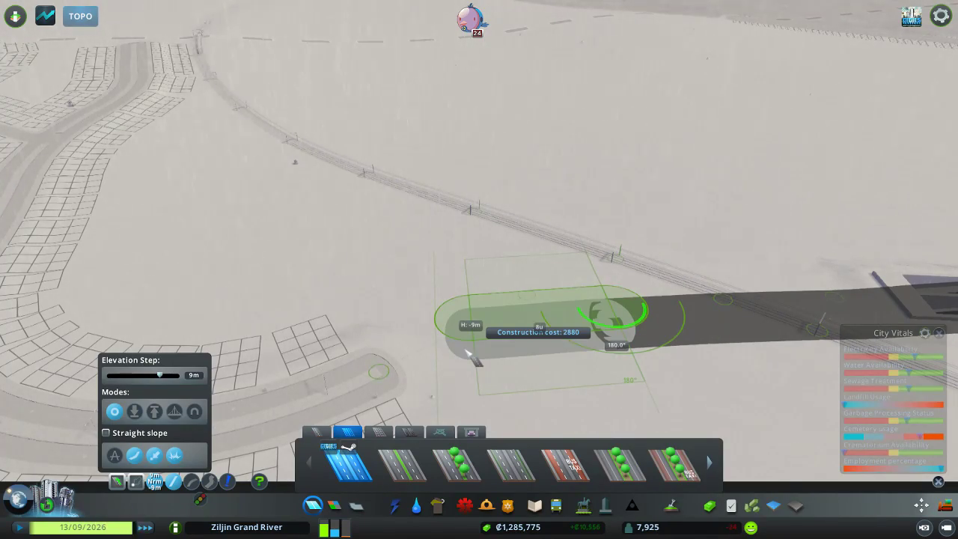
pyautogui.press('pageup')
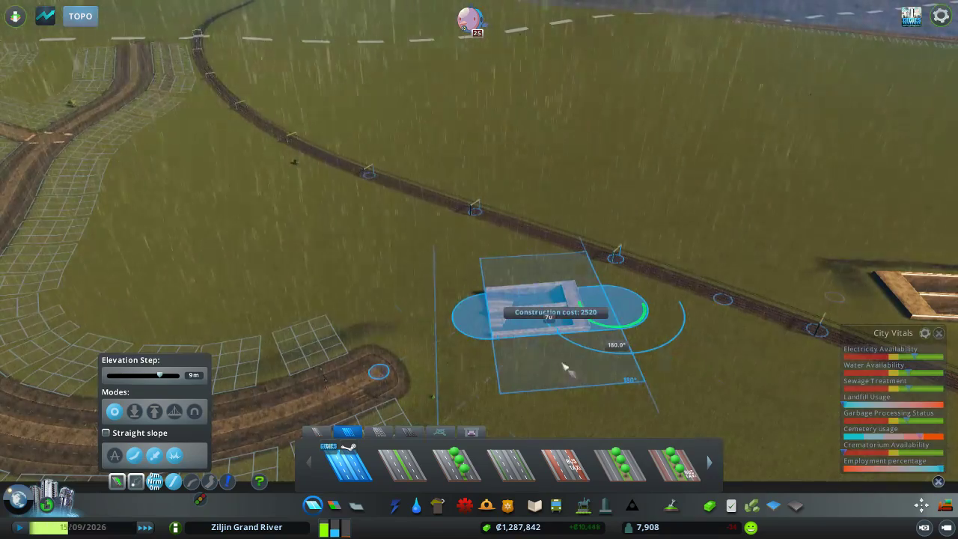
# Rotate across the railway and check the tunnel layout in underground view.
pyautogui.press('q')
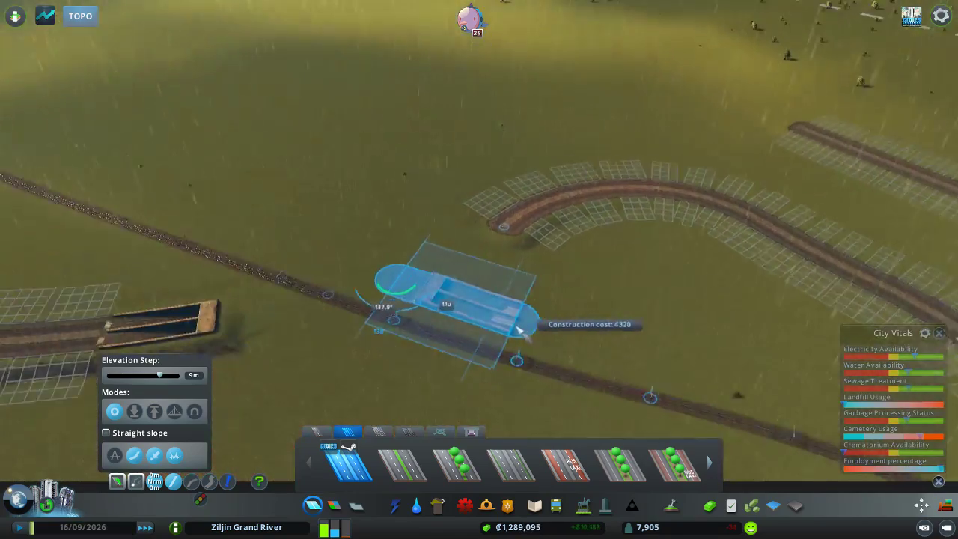
pyautogui.press('q')
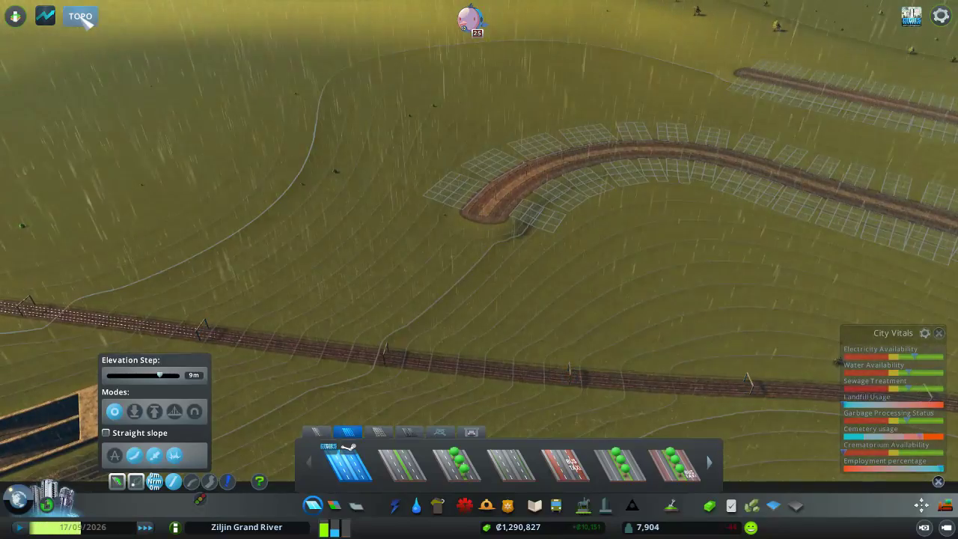
pyautogui.press('q')
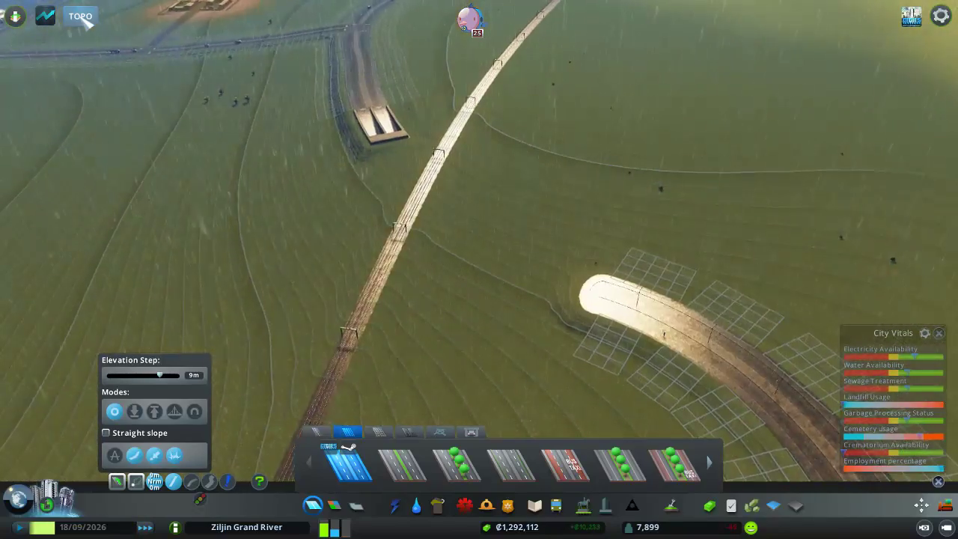
pyautogui.press('q')
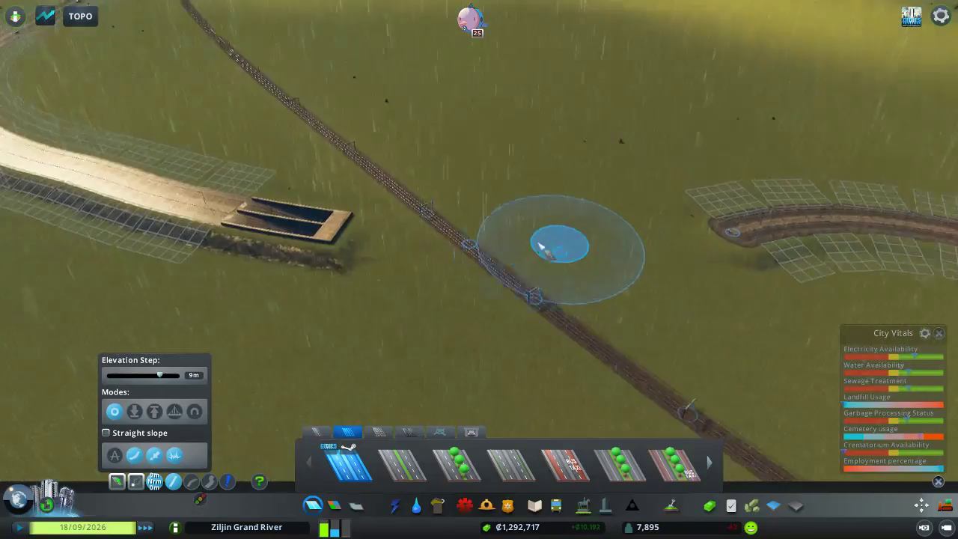
pyautogui.scroll(-2, 543, 247)
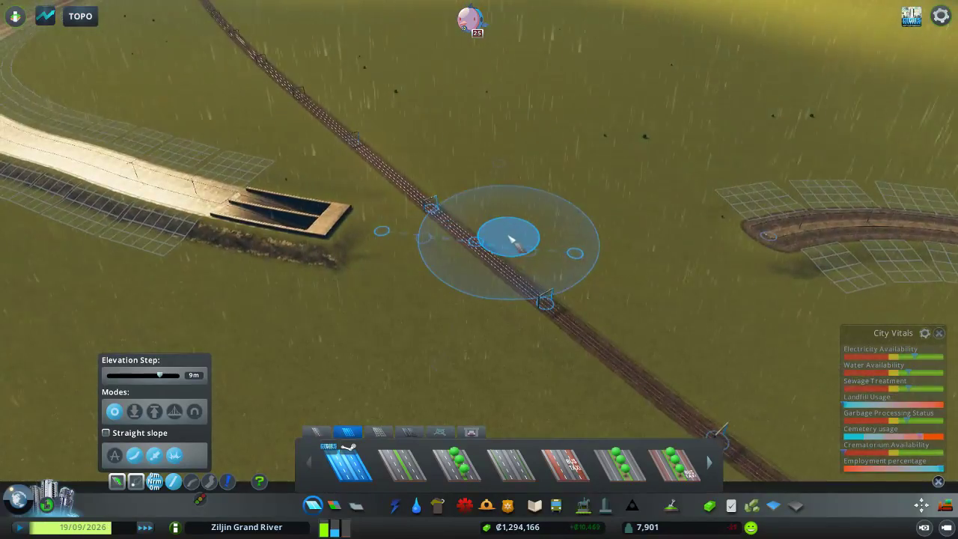
pyautogui.press('pagedown')
pyautogui.press('pageup')
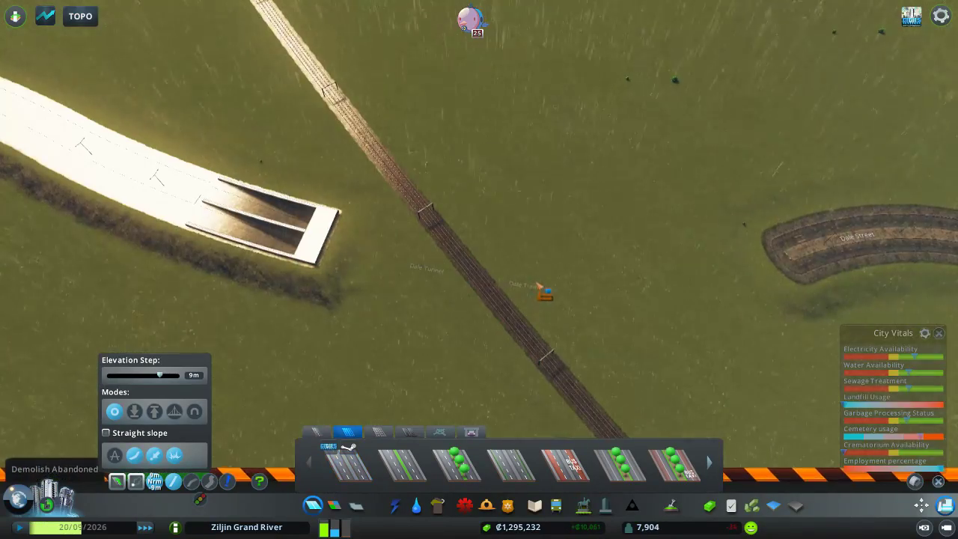
pyautogui.press('pagedown')
pyautogui.press('pageup')
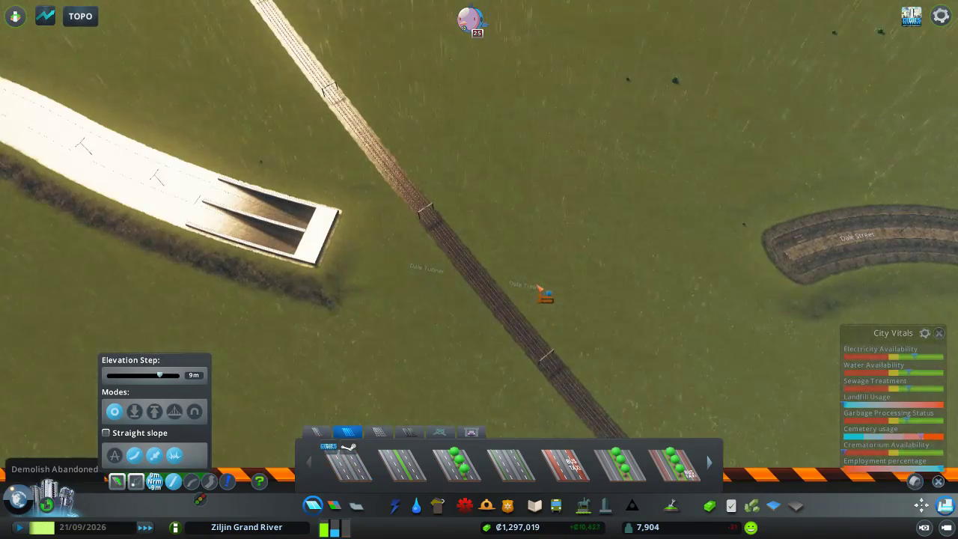
# Bulldoze the overlong tunnel section underground and select the basic two-lane road.
pyautogui.press('pagedown')
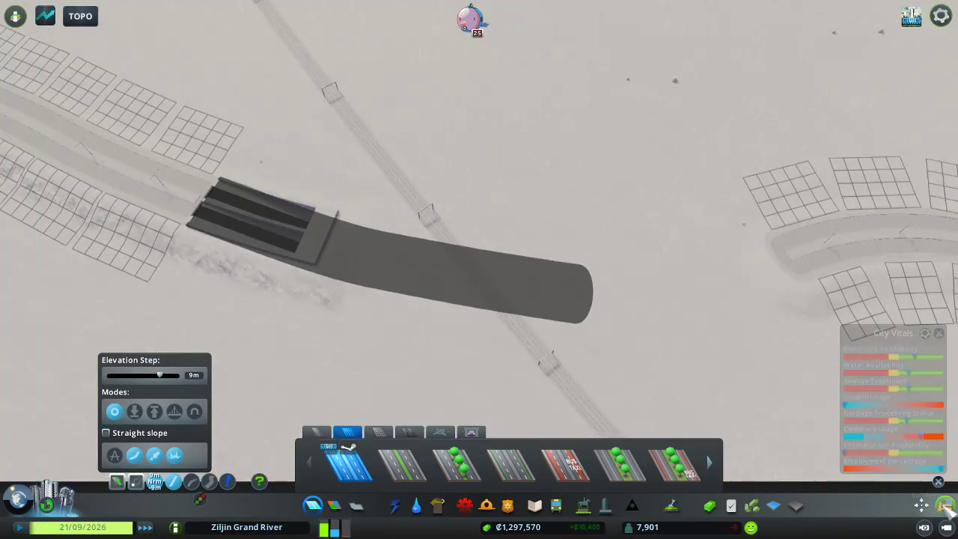
pyautogui.press('b')
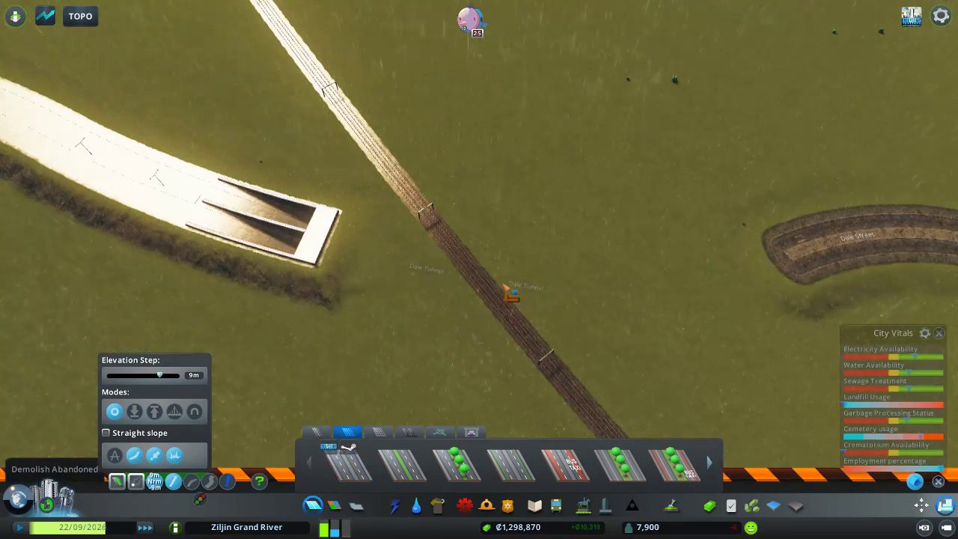
pyautogui.press('pagedown')
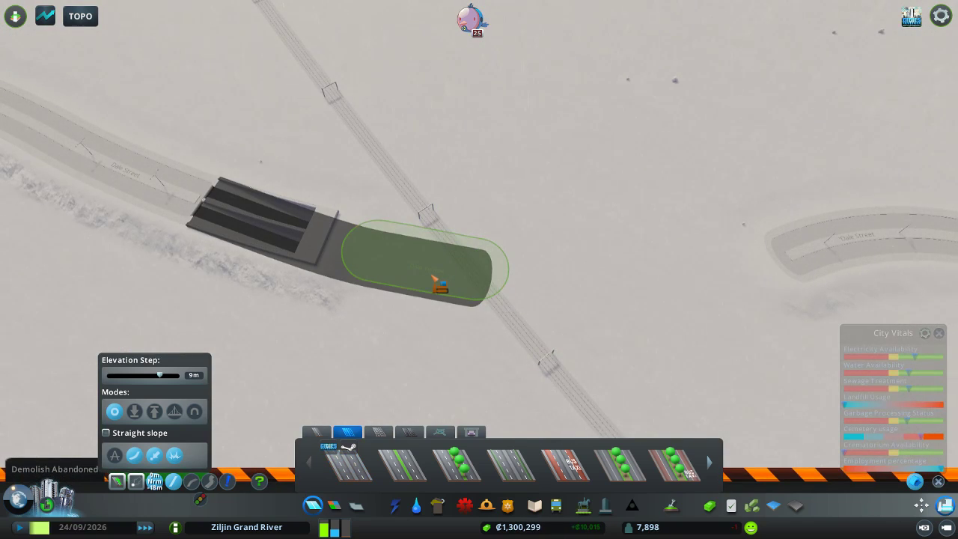
pyautogui.click(438, 283)
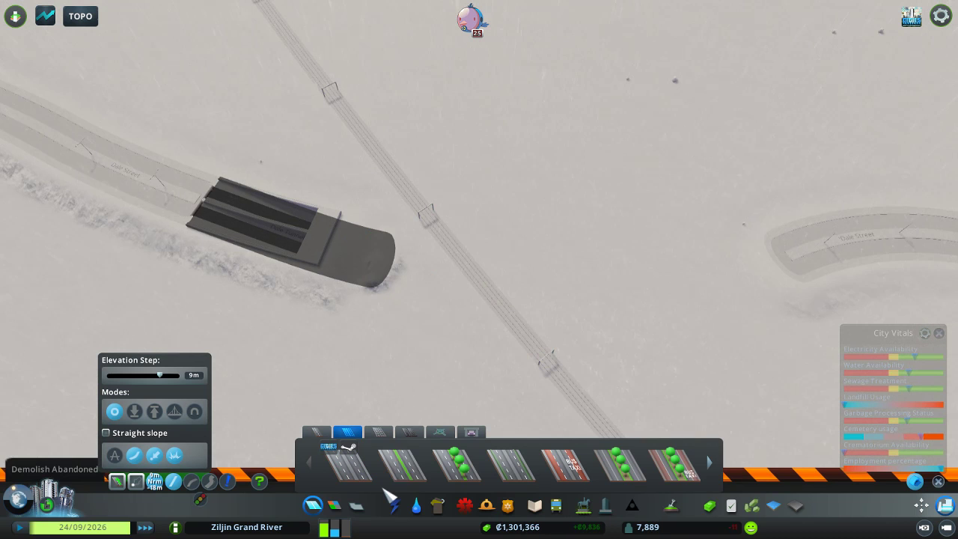
pyautogui.click(352, 464)
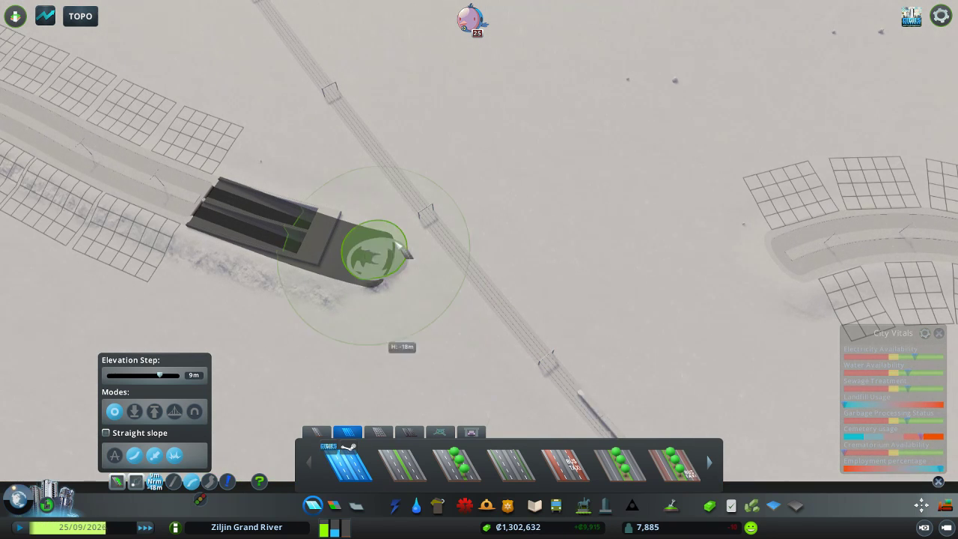
pyautogui.click(528, 280)
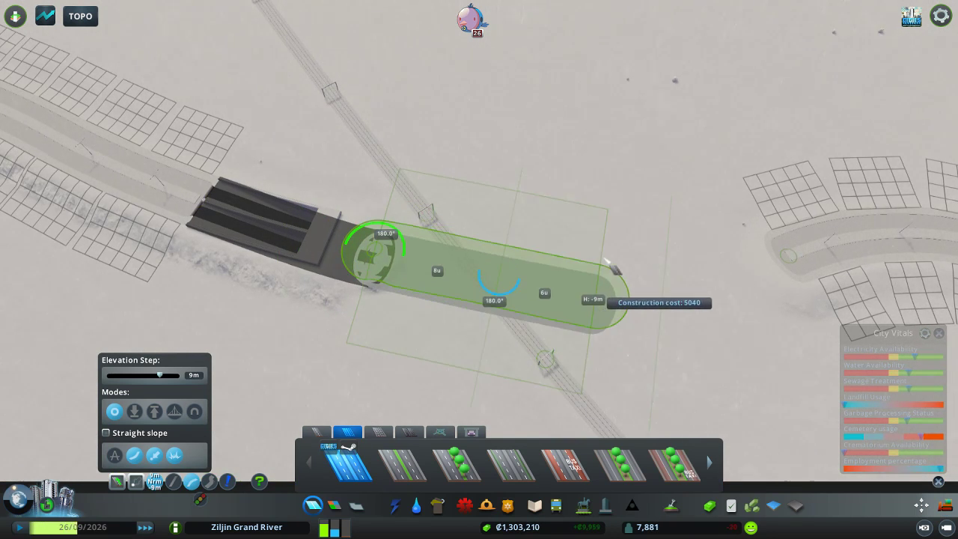
pyautogui.rightClick(593, 288)
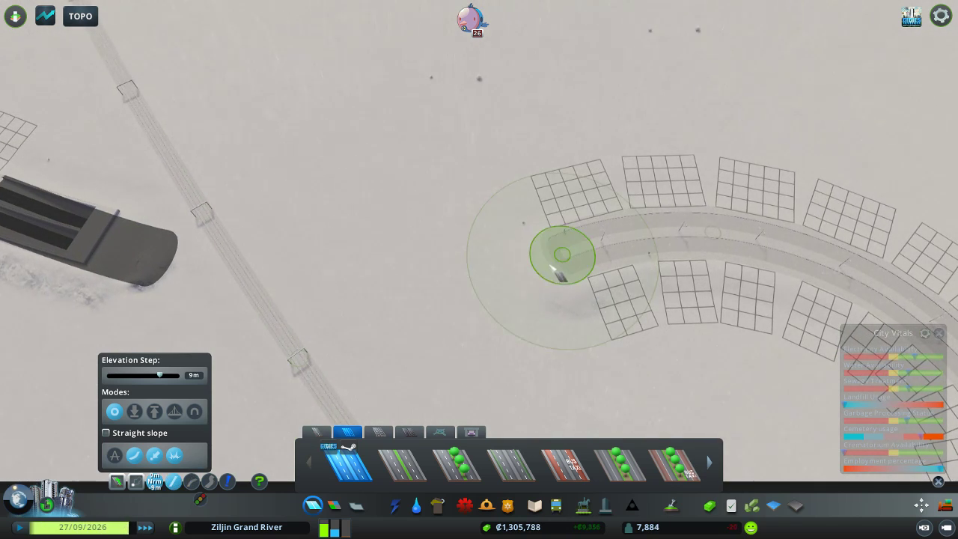
# Lay a tunnel-depth road beneath the railway joining both tunnel portals.
pyautogui.click(81, 16)
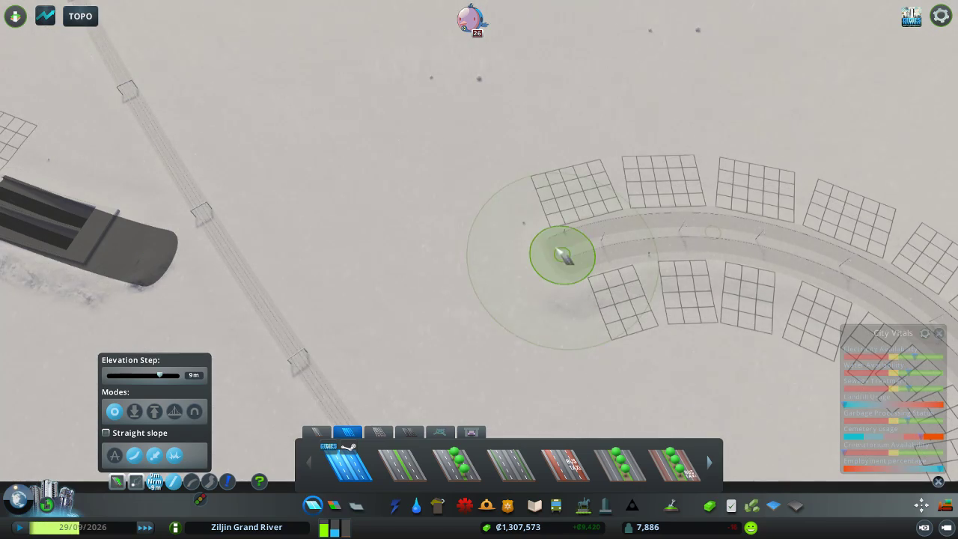
pyautogui.click(563, 255)
pyautogui.press('pagedown')
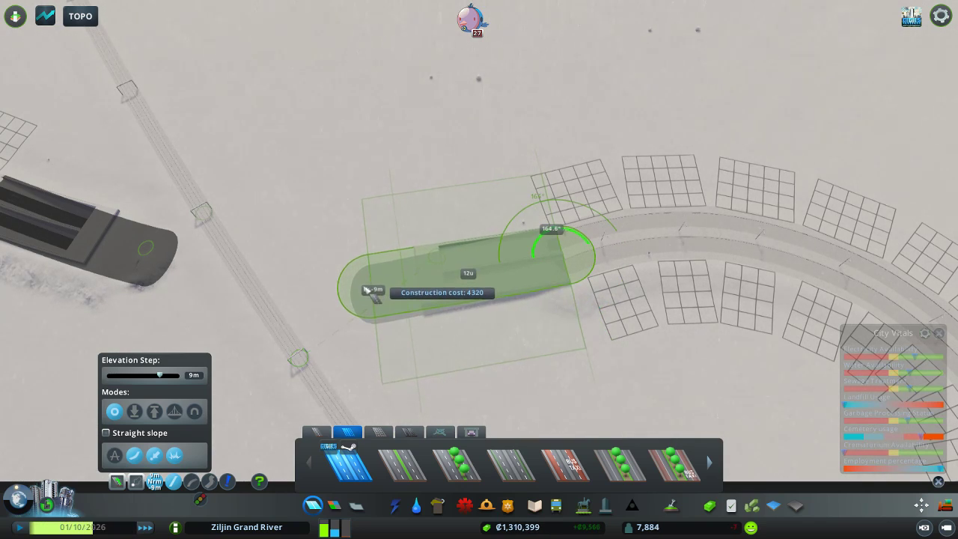
pyautogui.click(367, 290)
pyautogui.scroll(-3, 405, 307)
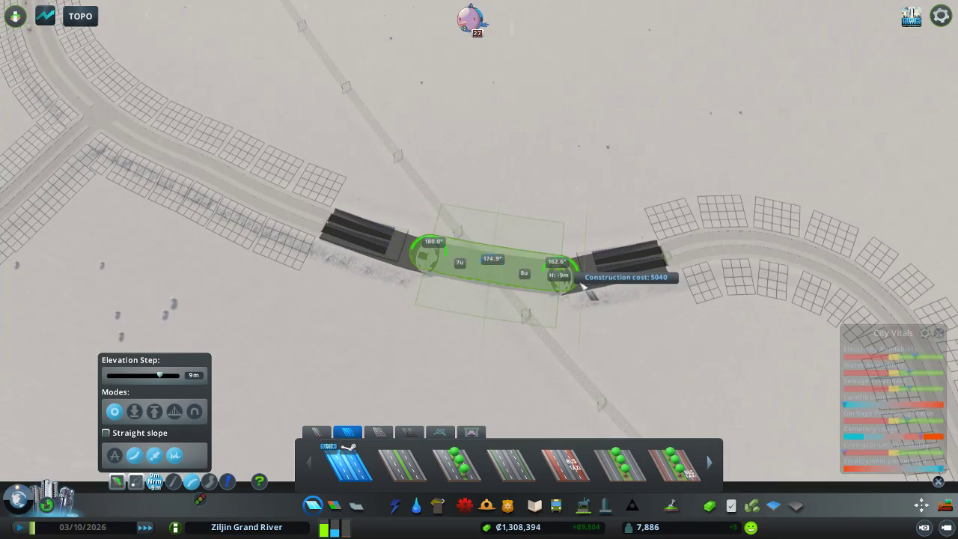
pyautogui.click(581, 283)
pyautogui.middleClick(569, 277)
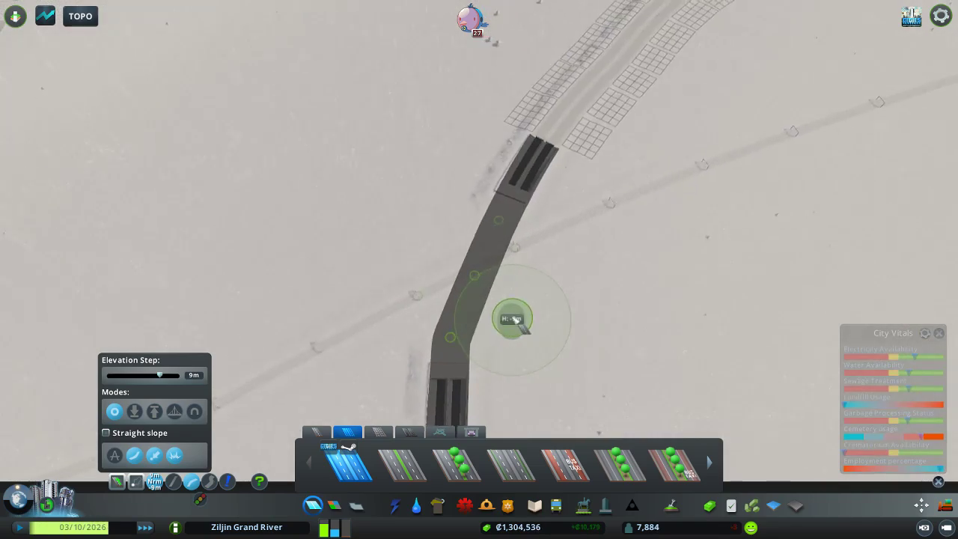
pyautogui.middleClick(490, 318)
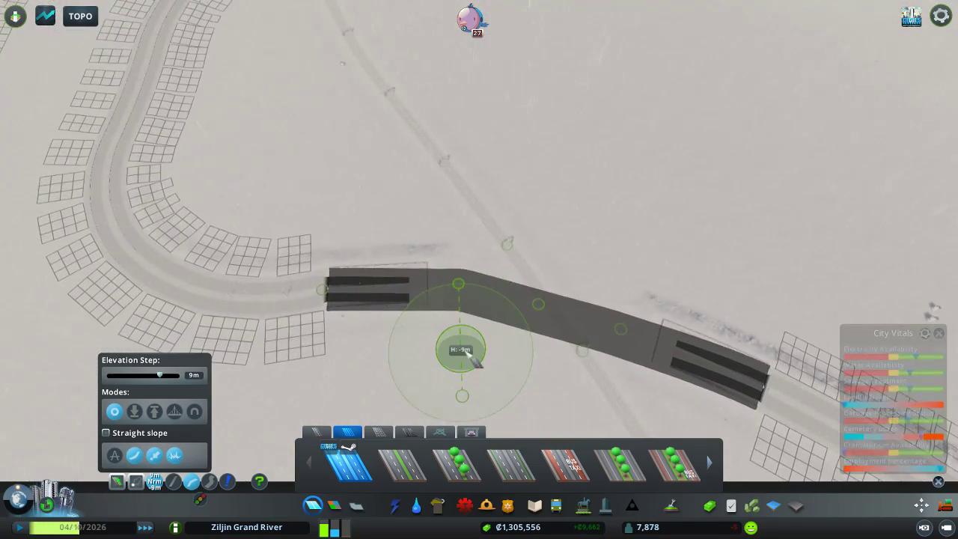
pyautogui.press('Escape')
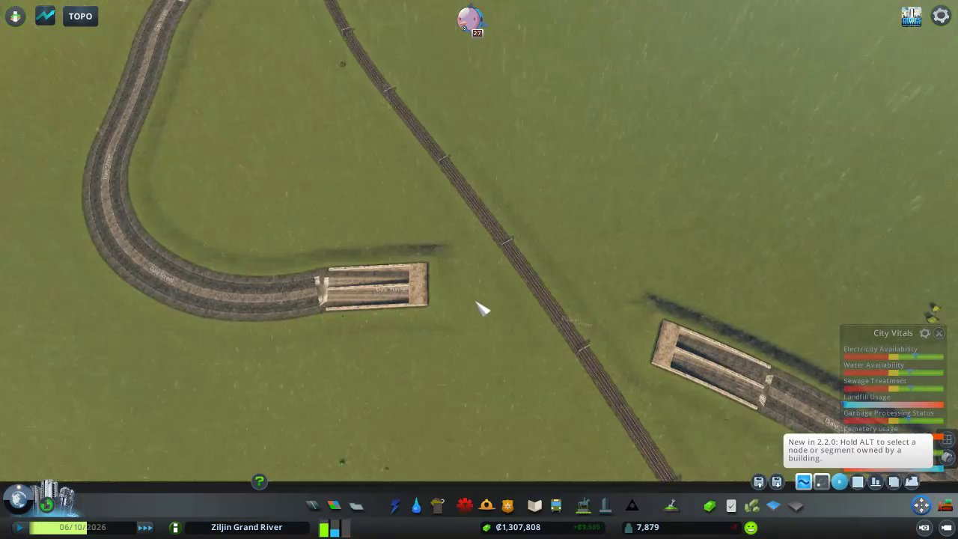
pyautogui.scroll(-1, 476, 298)
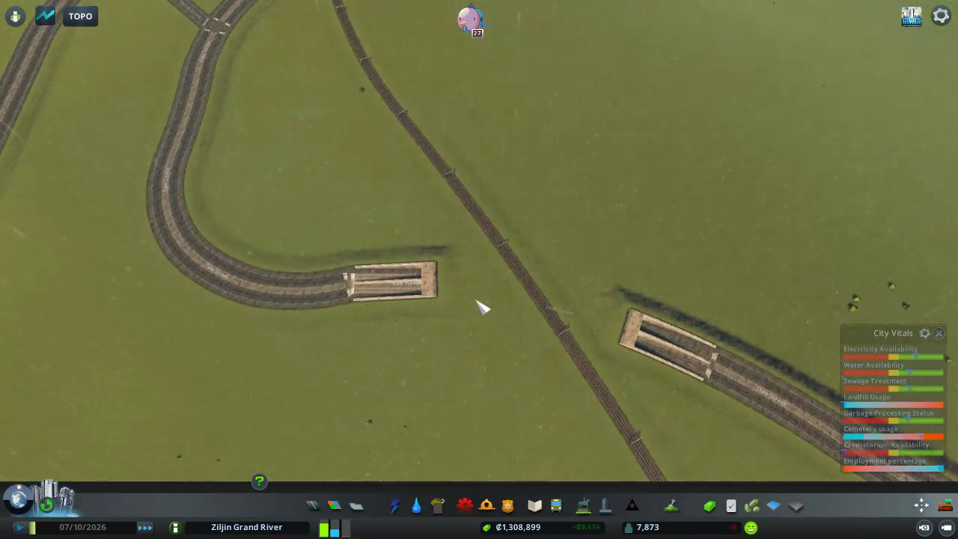
pyautogui.scroll(-1, 482, 307)
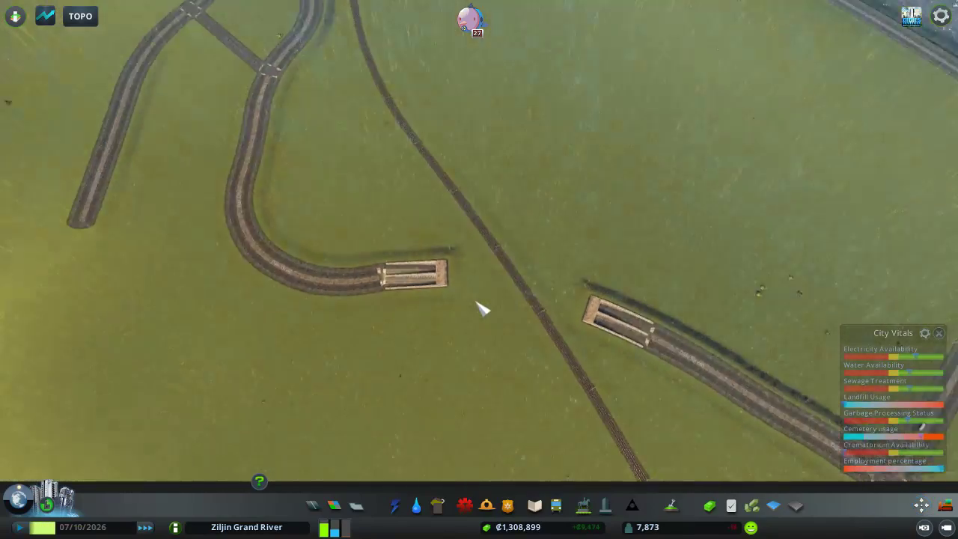
pyautogui.scroll(3, 482, 307)
# Bend the road beside the tunnel entrance into a curve using Move It.
pyautogui.press('b')
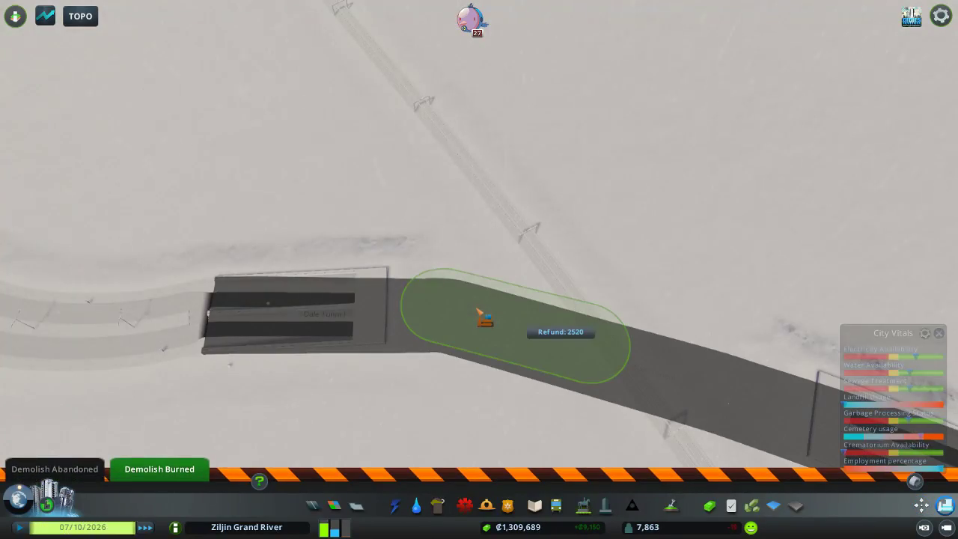
pyautogui.press('m')
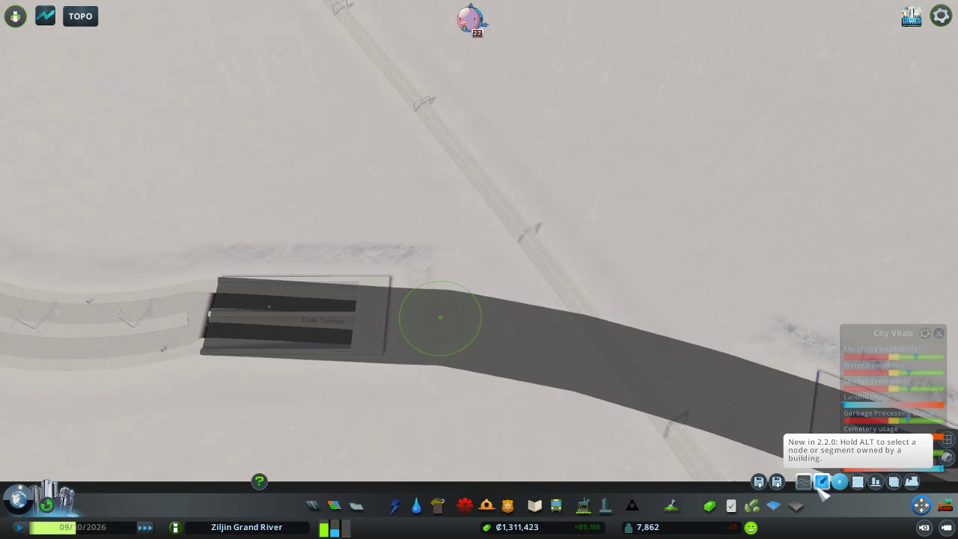
pyautogui.moveTo(449, 335); pyautogui.dragTo(447, 344)
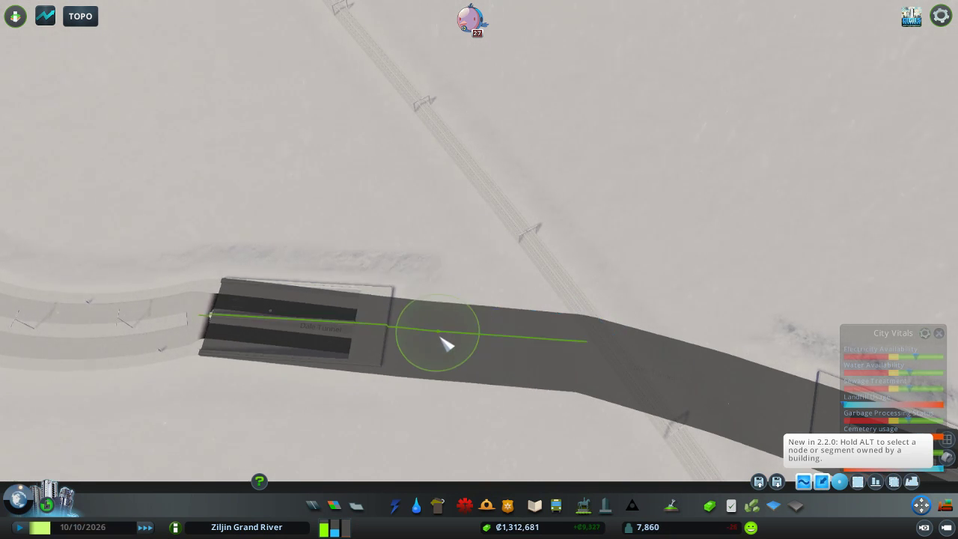
pyautogui.click(447, 340)
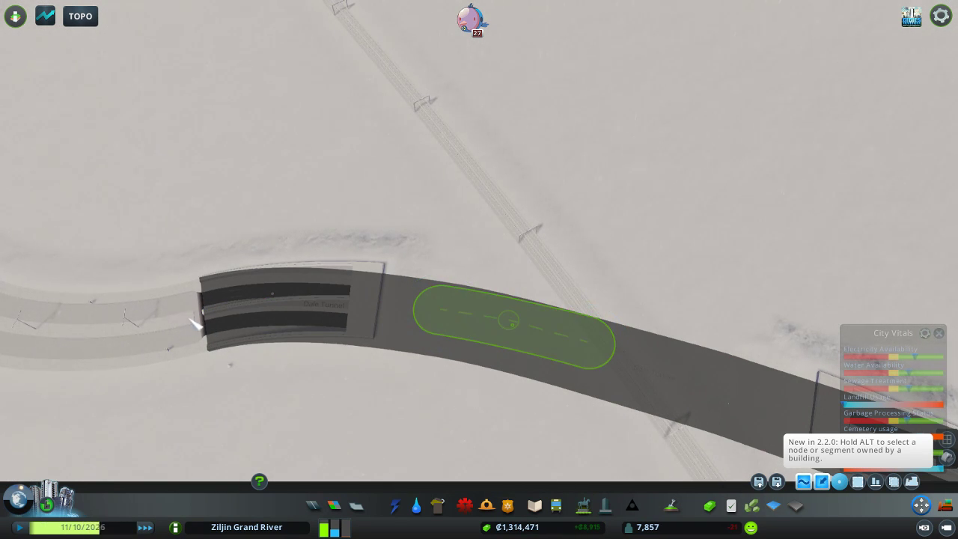
pyautogui.scroll(-4, 247, 337)
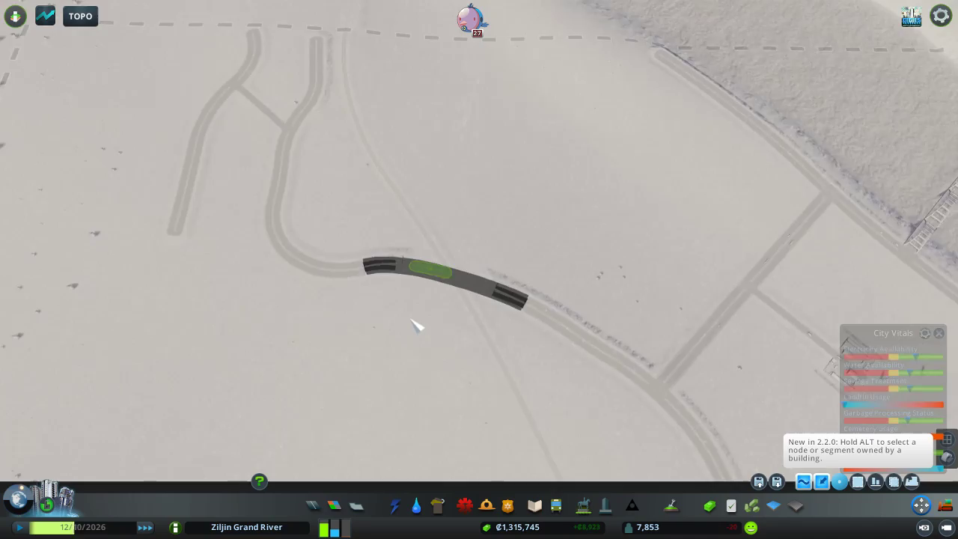
pyautogui.scroll(3, 388, 366)
pyautogui.scroll(3, 388, 365)
pyautogui.scroll(2, 442, 351)
# Bulldoze the tunnel segment under the railway in the normal terrain view.
pyautogui.hotkey('ctrl', 'i')
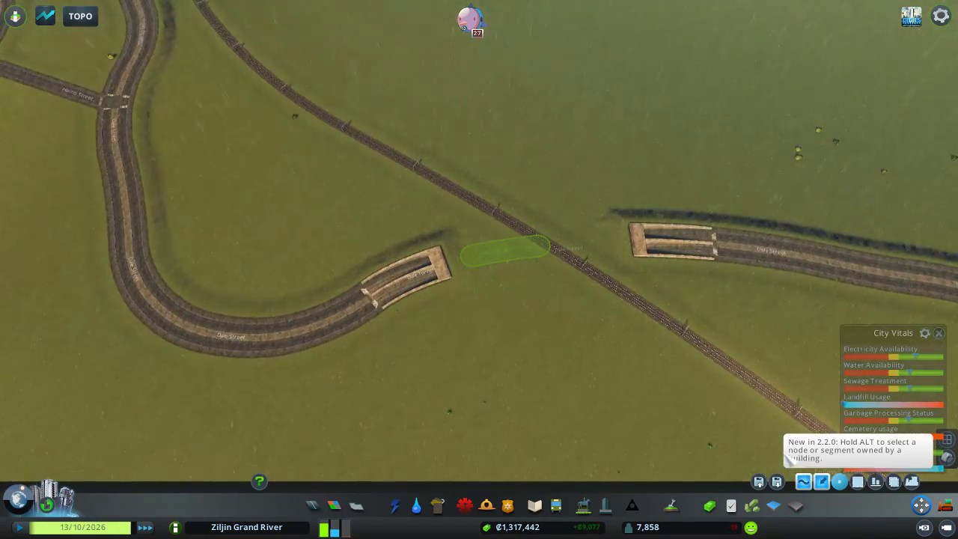
pyautogui.press('b')
pyautogui.click(628, 329)
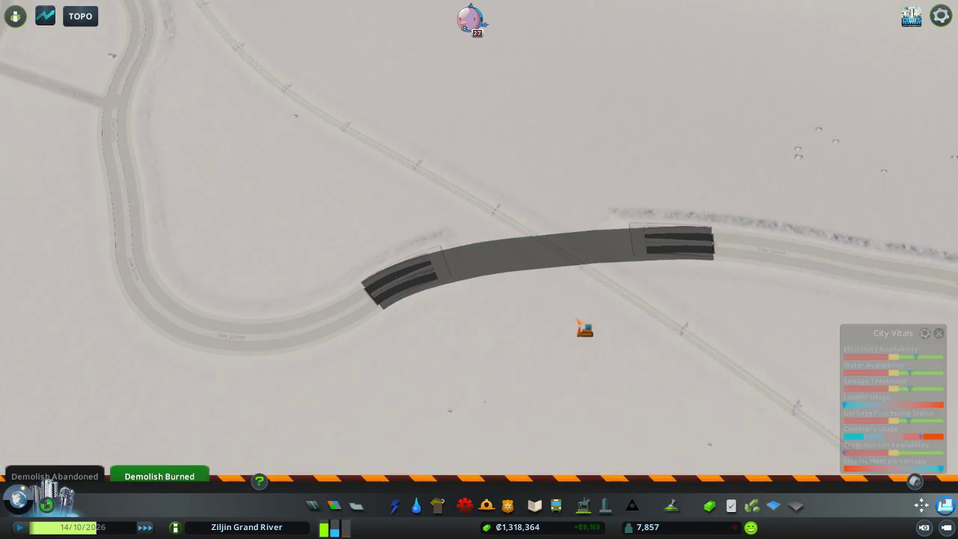
pyautogui.press('Escape')
pyautogui.scroll(-5, 528, 327)
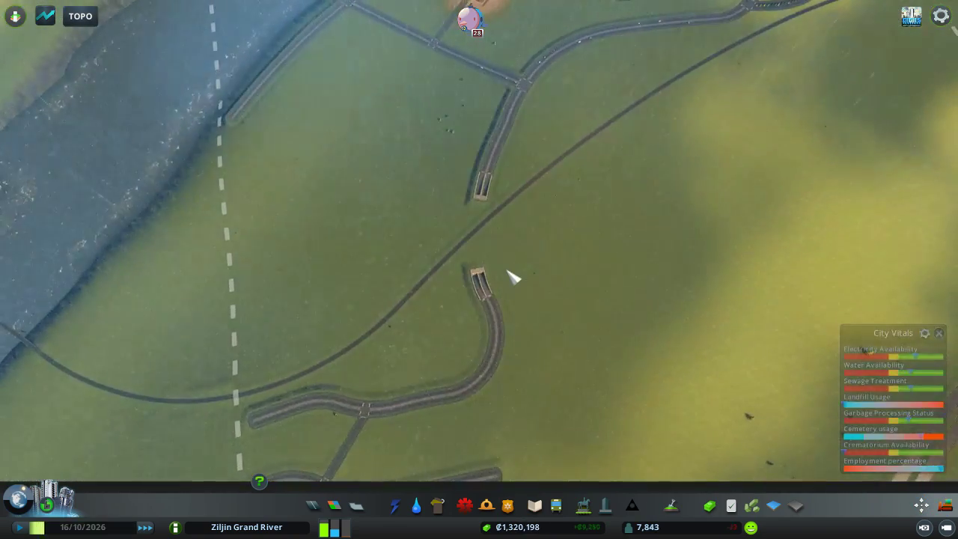
pyautogui.scroll(3, 462, 309)
# With the TOPO contour overlay on, place a curved segment extending the street along the contours.
pyautogui.click(313, 506)
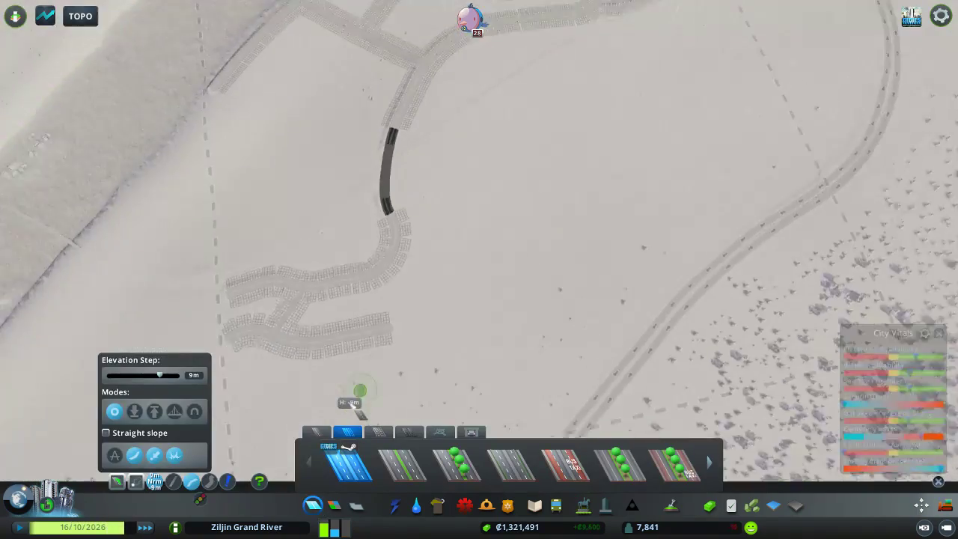
pyautogui.press('Escape')
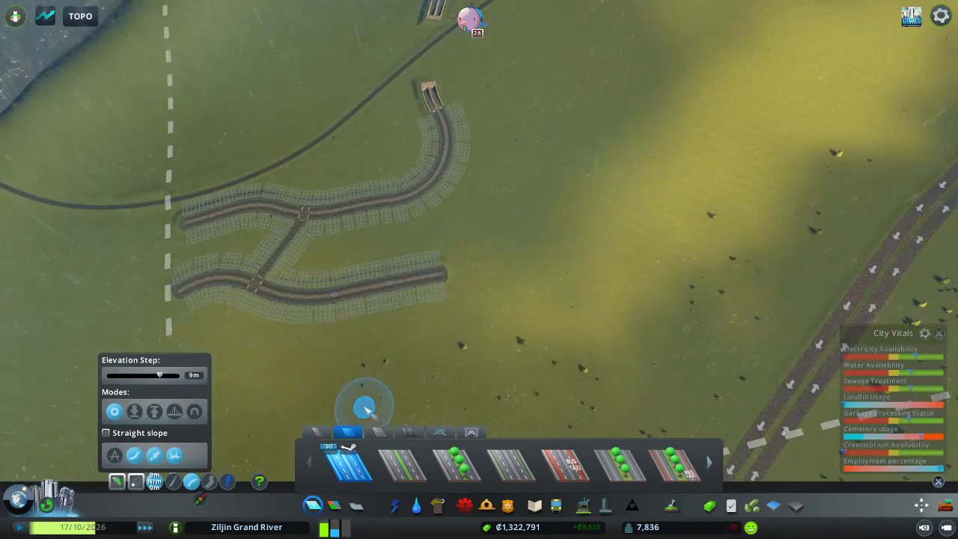
pyautogui.scroll(4, 411, 292)
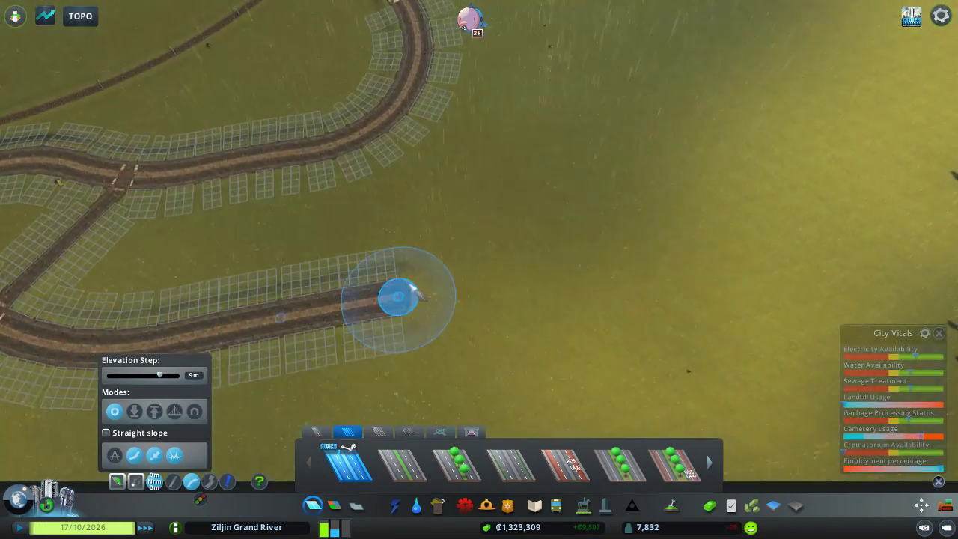
pyautogui.scroll(-4, 411, 292)
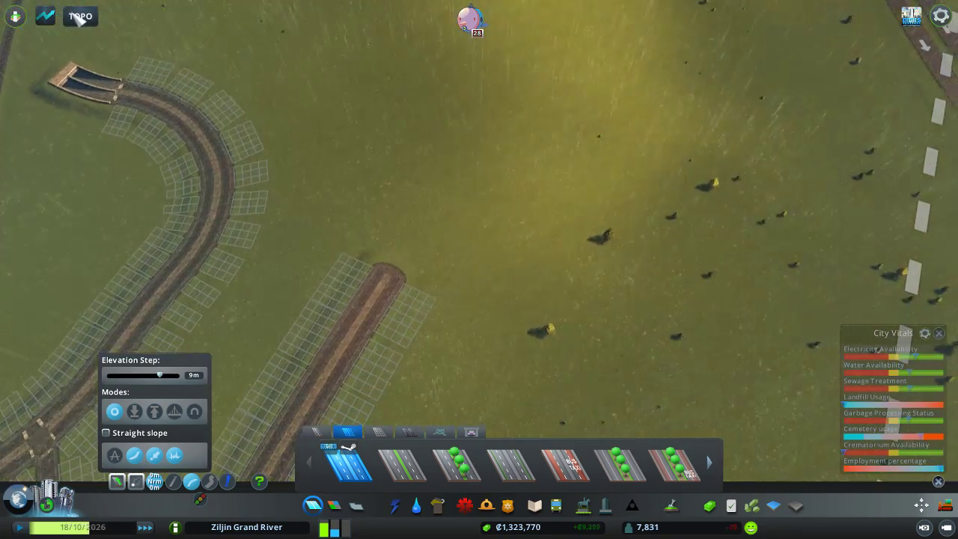
pyautogui.click(80, 15)
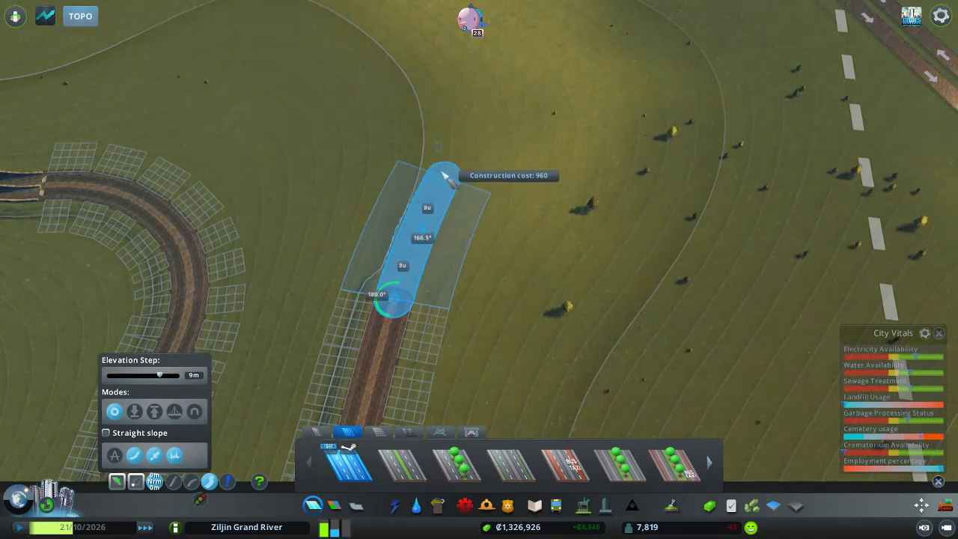
pyautogui.rightClick(446, 176)
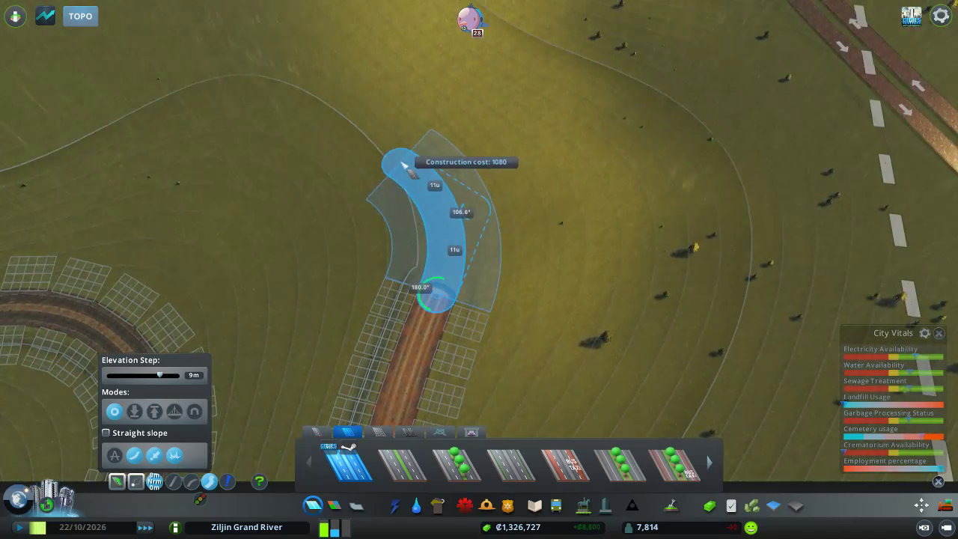
pyautogui.middleClick(408, 135)
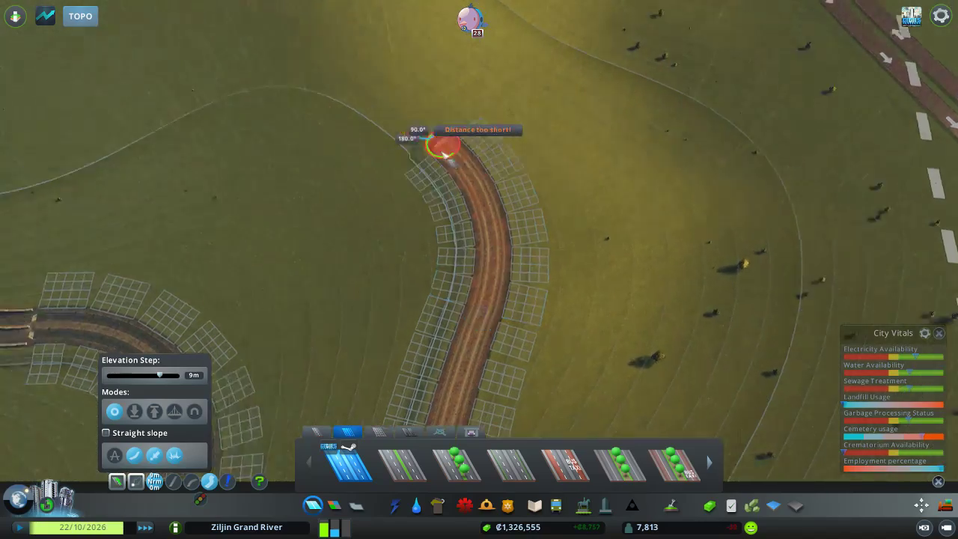
pyautogui.rightClick(409, 136)
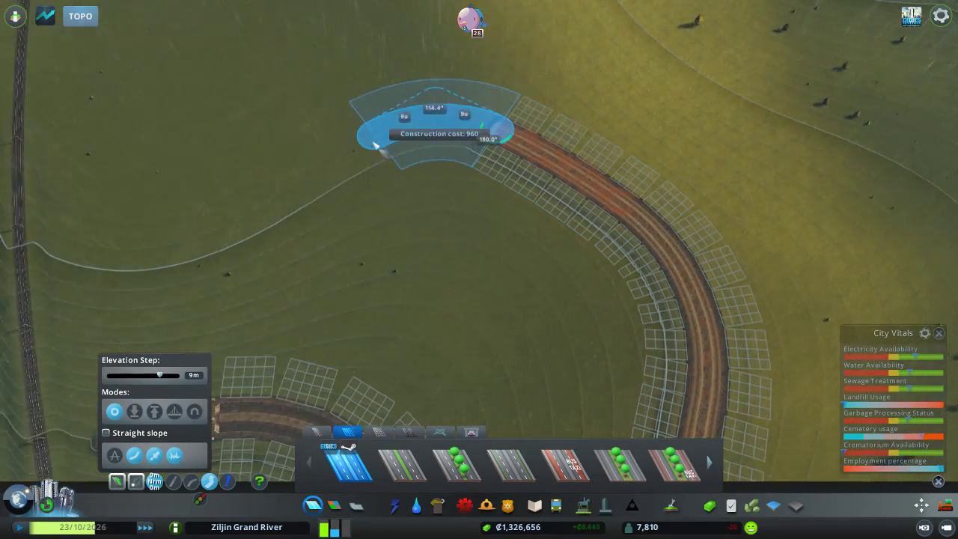
pyautogui.click(393, 133)
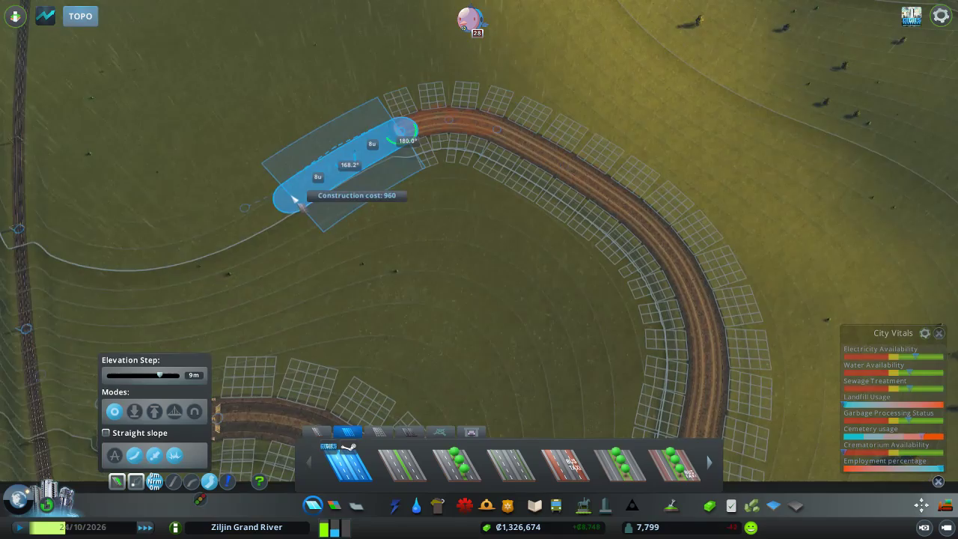
# Add a short underground curved segment from the road end beside the railway.
pyautogui.press('s')
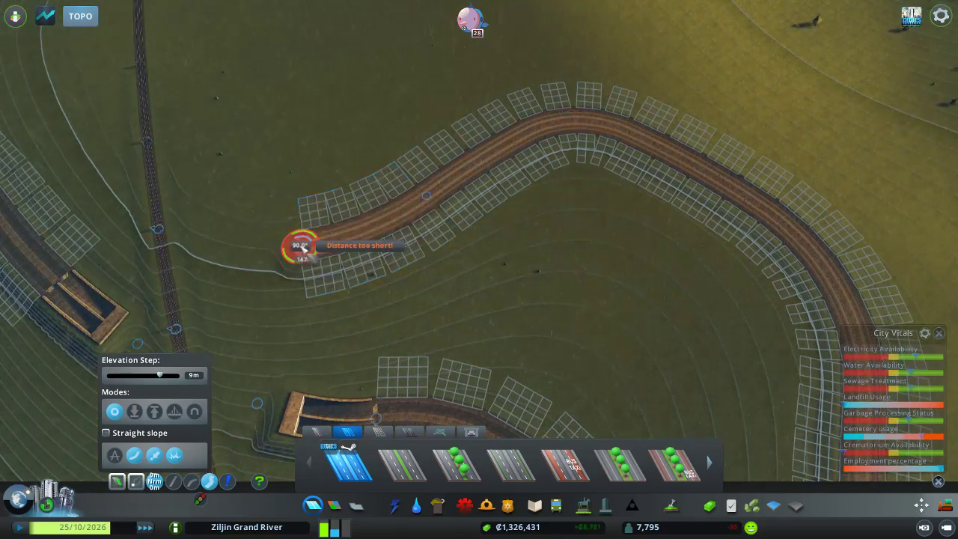
pyautogui.rightClick(303, 249)
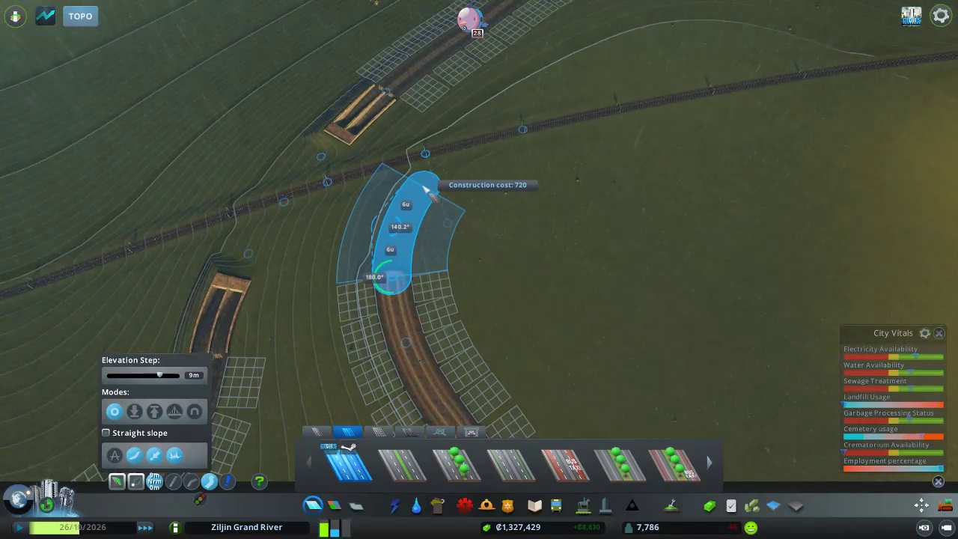
pyautogui.press('pageup')
pyautogui.click(426, 188)
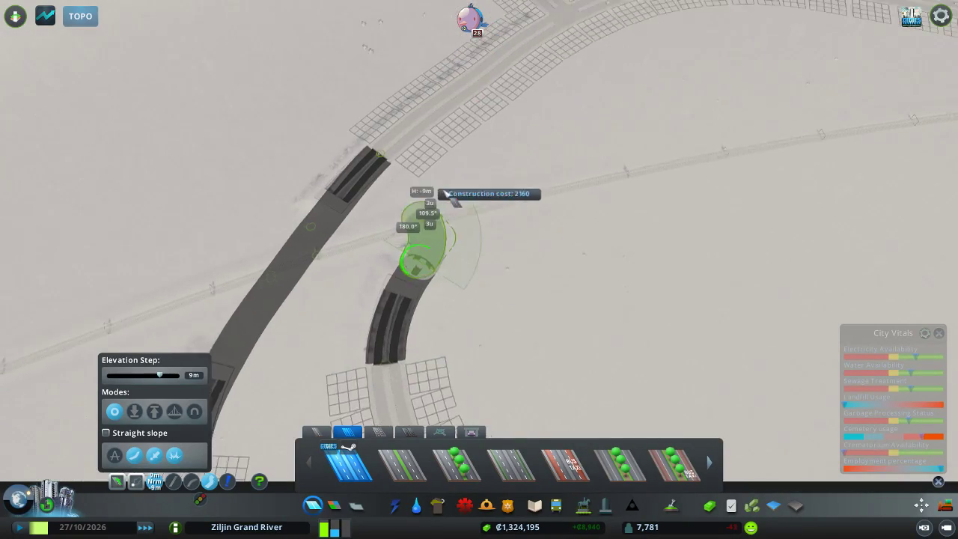
pyautogui.press('w')
pyautogui.press('w')
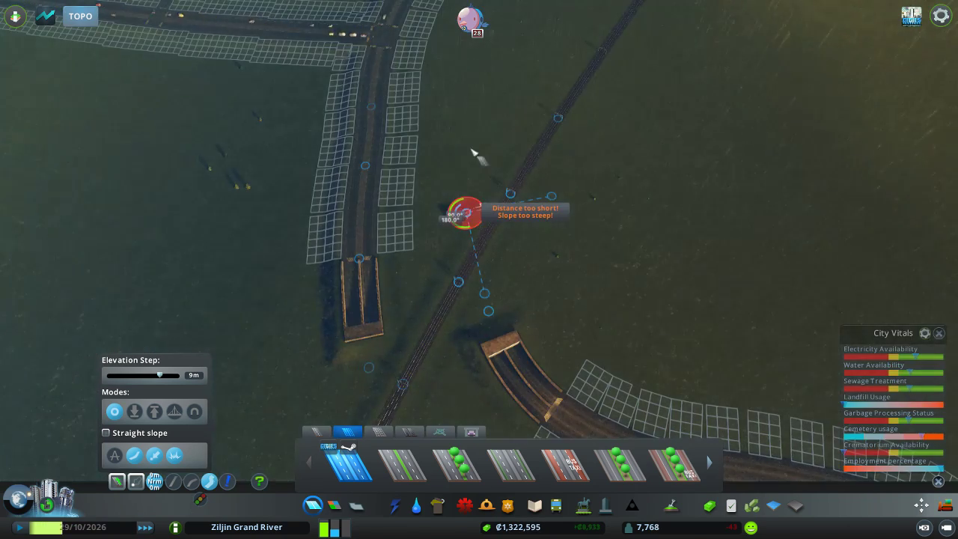
# Toggle the contour overlay off and back on and reposition the road preview.
pyautogui.click(80, 15)
pyautogui.click(80, 15)
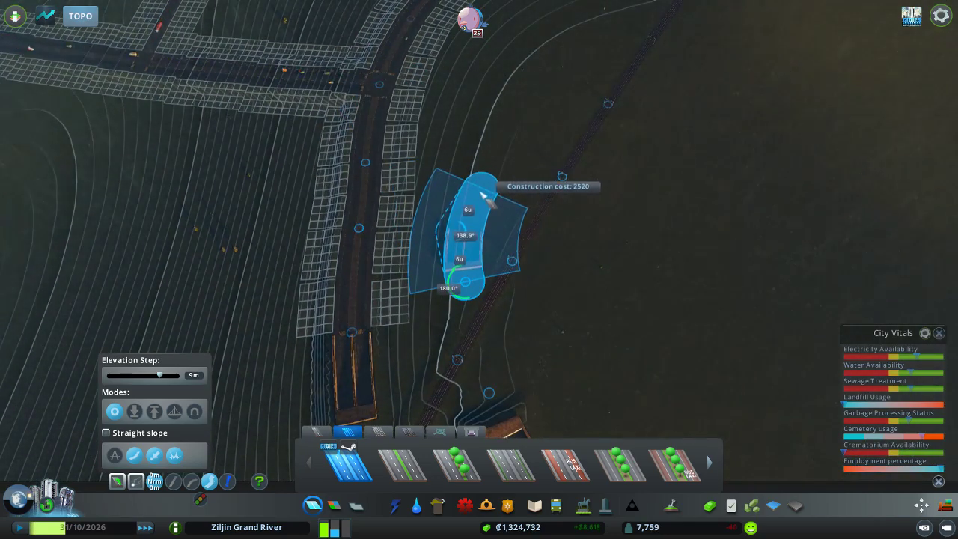
pyautogui.press('q')
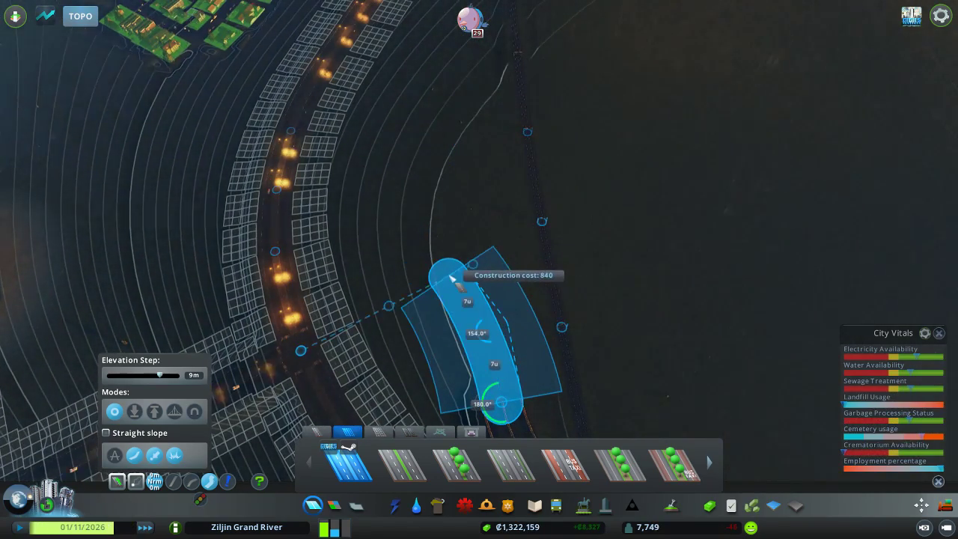
pyautogui.press('w')
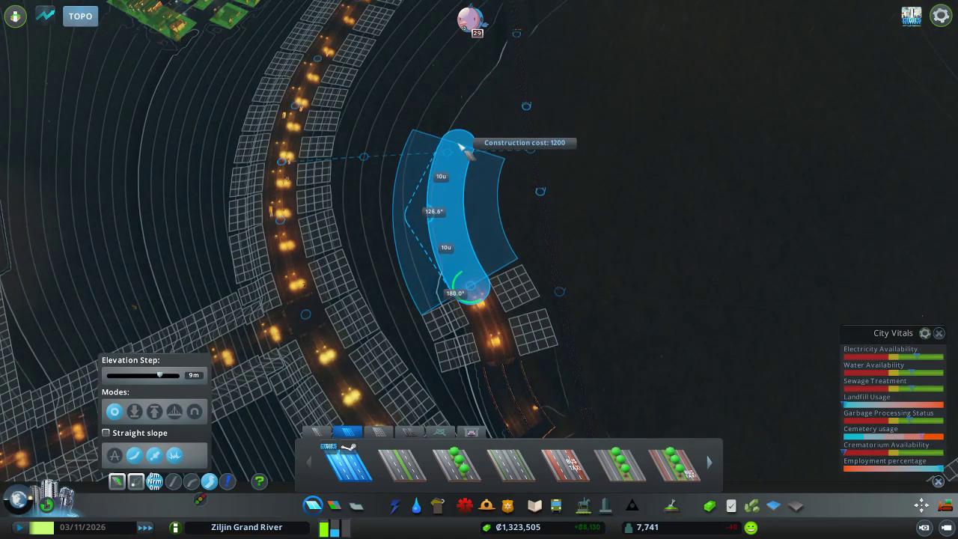
pyautogui.press('w')
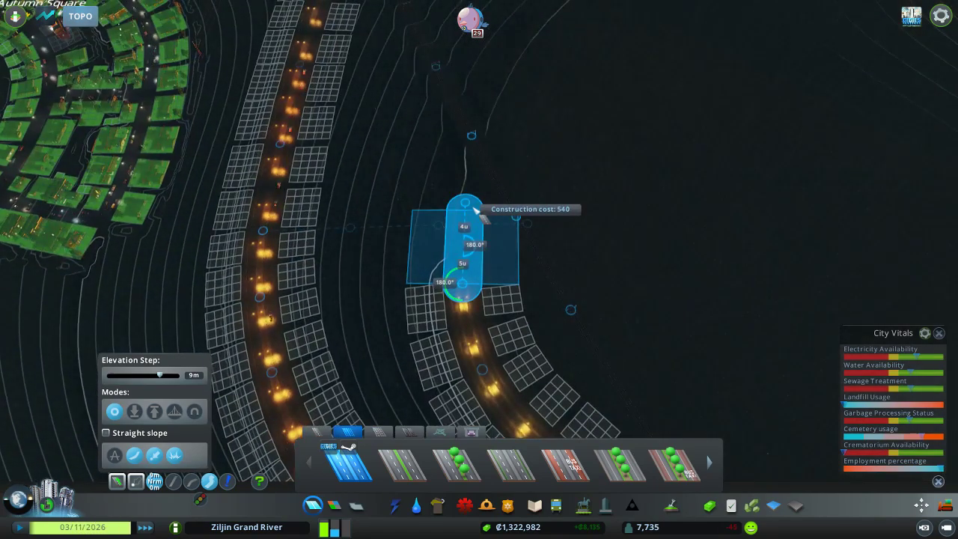
# Try the planned road underground and at ground level, then cancel it.
pyautogui.press('pagedown')
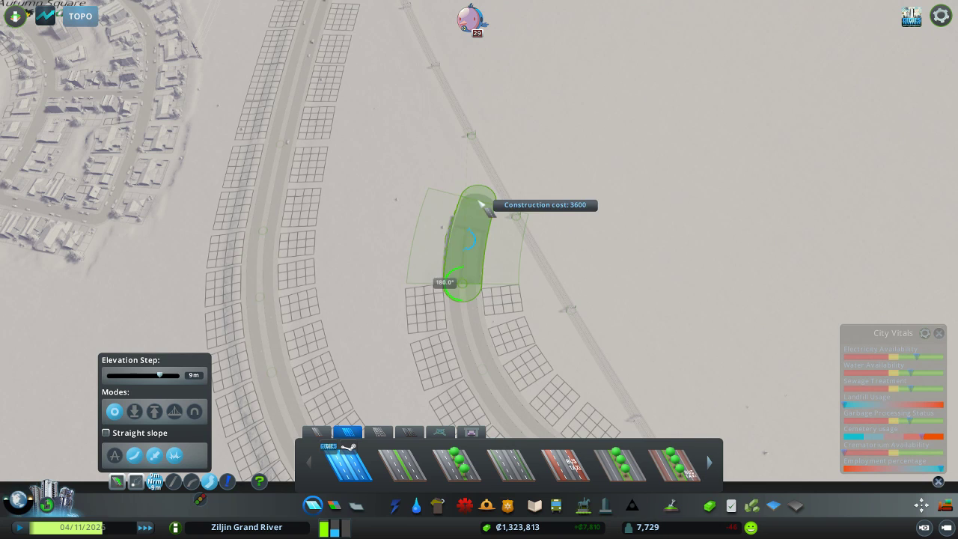
pyautogui.press('pageup')
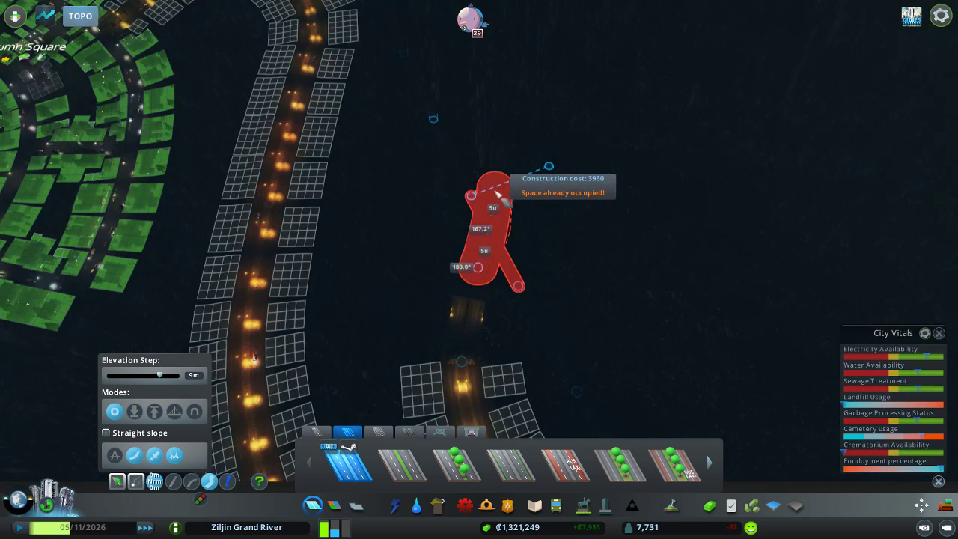
pyautogui.press('pagedown')
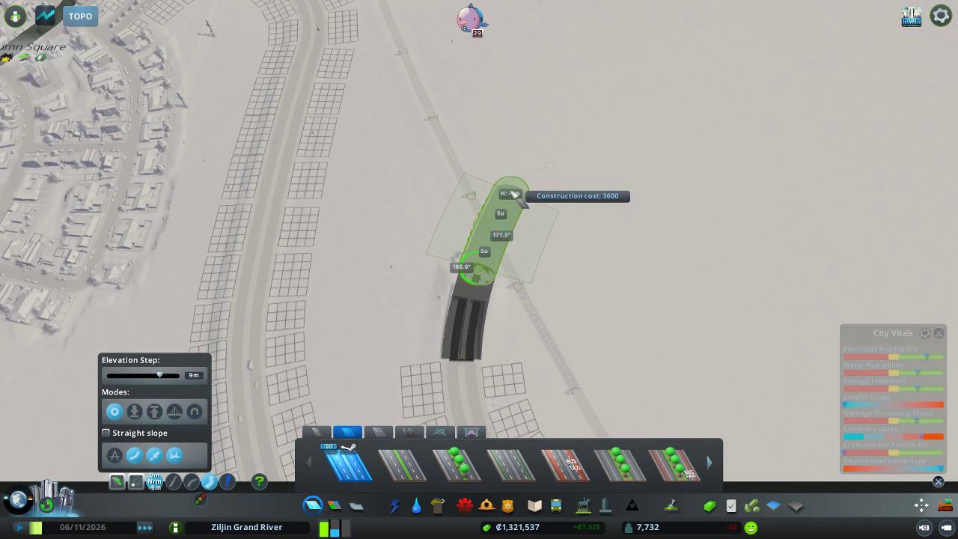
pyautogui.press('pageup')
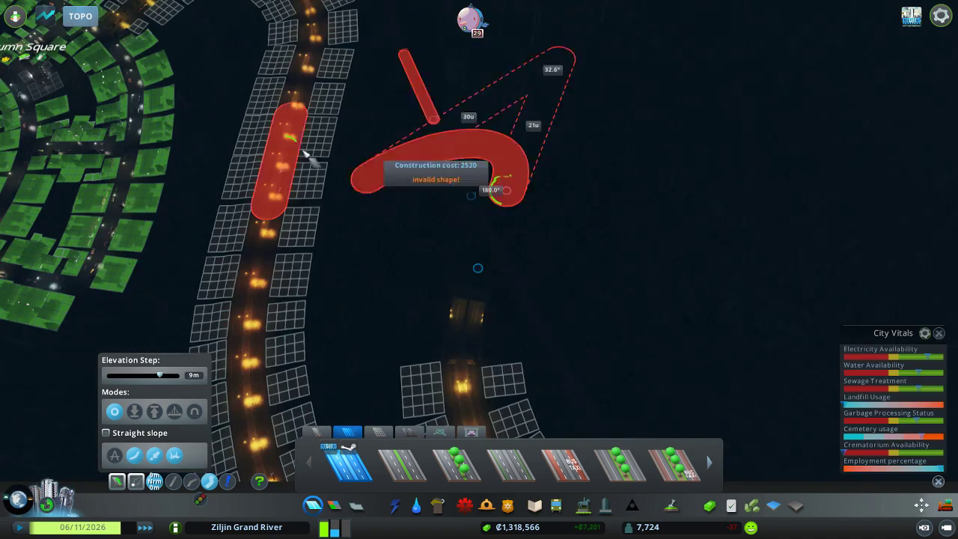
pyautogui.rightClick(503, 225)
# With contours shown, place curved segments climbing north up to the railway.
pyautogui.click(80, 16)
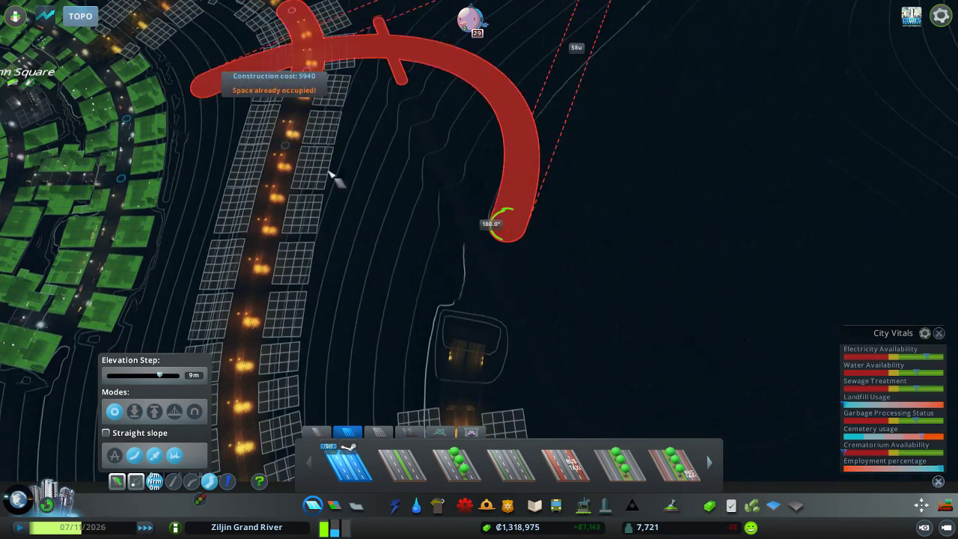
pyautogui.scroll(4, 503, 225)
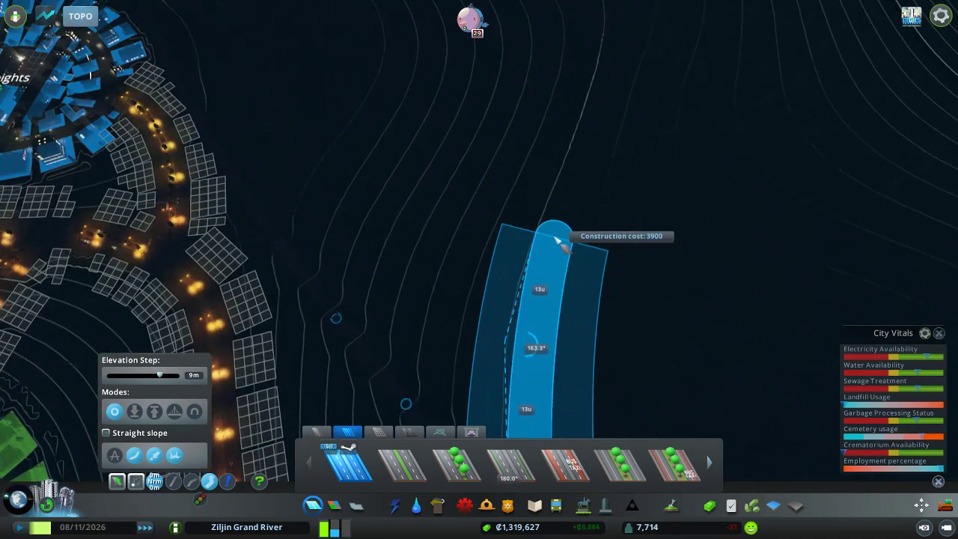
pyautogui.scroll(-2, 540, 186)
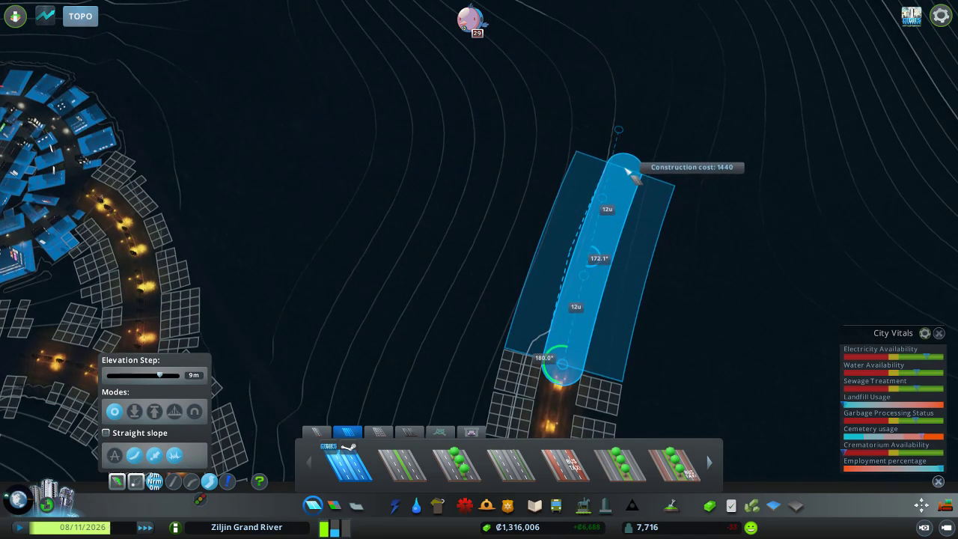
pyautogui.click(621, 180)
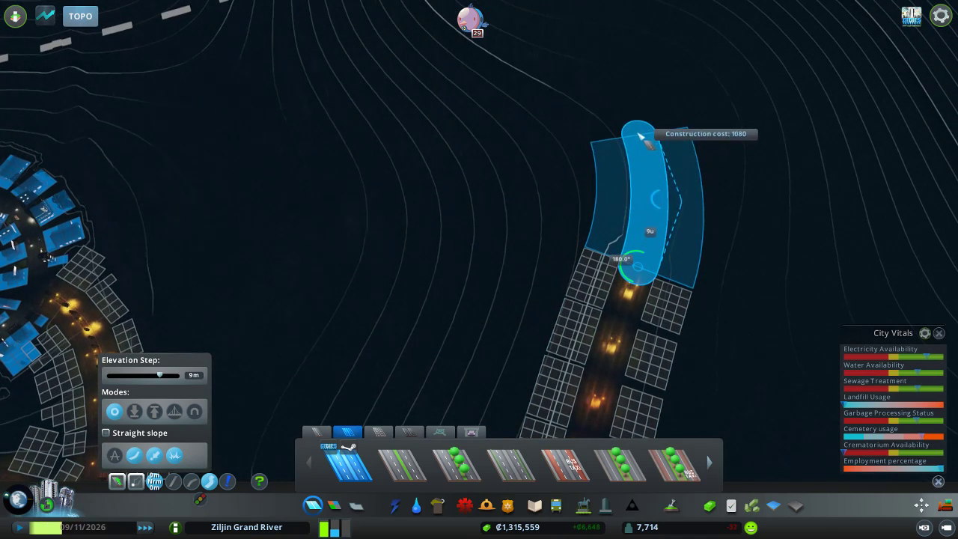
pyautogui.click(642, 136)
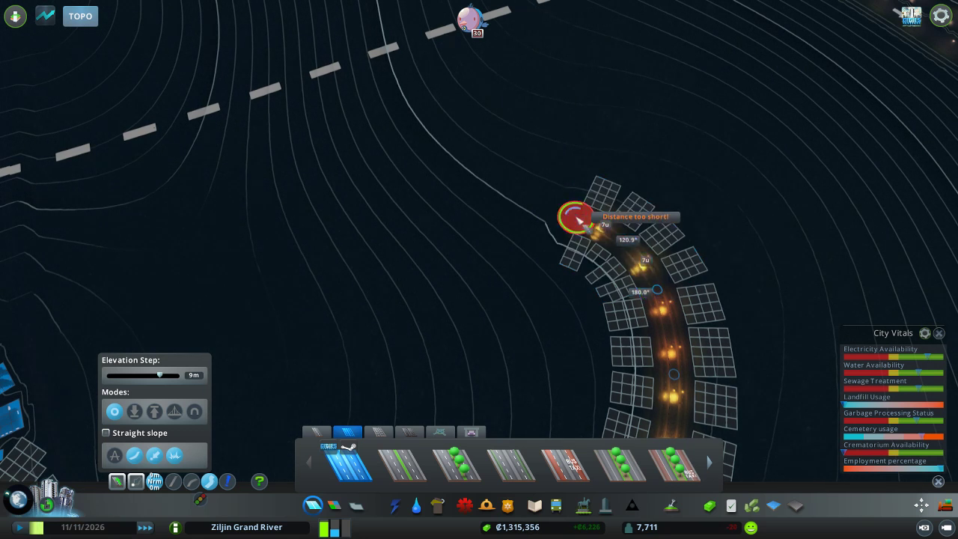
pyautogui.click(414, 69)
pyautogui.scroll(-5, 479, 224)
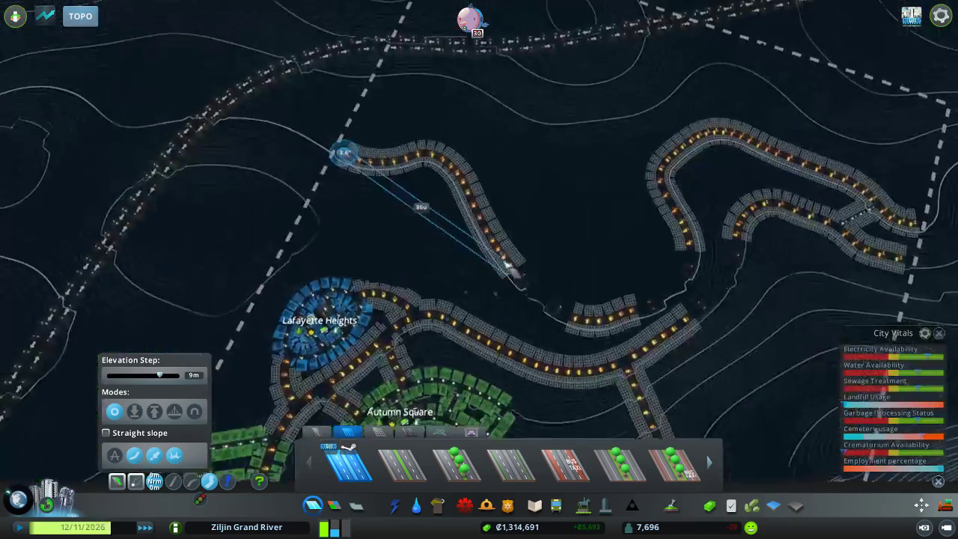
pyautogui.rightClick(509, 266)
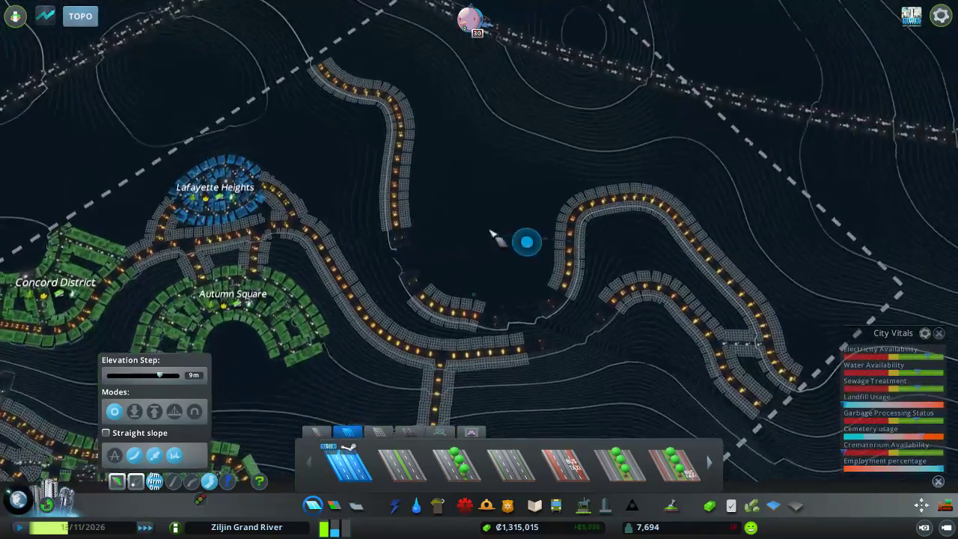
pyautogui.scroll(5, 487, 314)
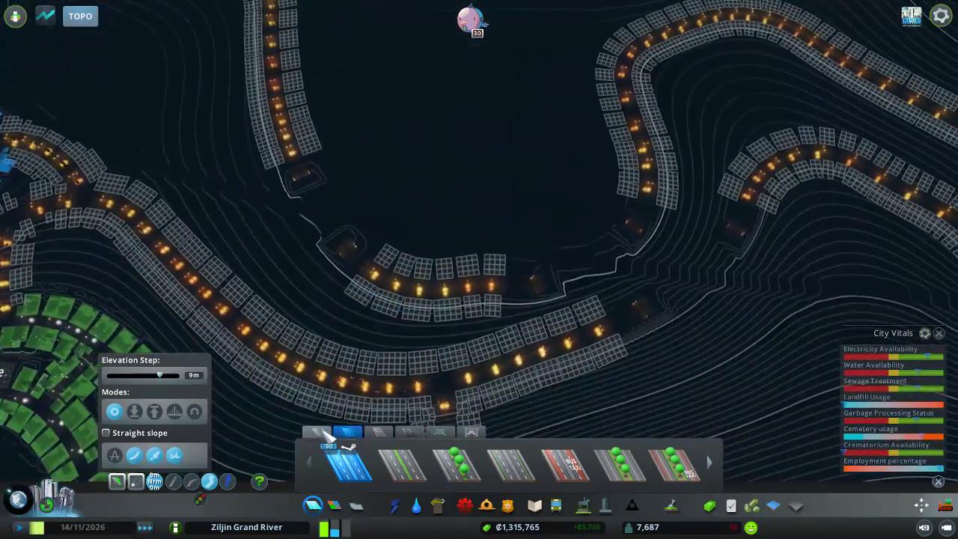
pyautogui.scroll(3, 389, 386)
pyautogui.scroll(-5, 389, 386)
pyautogui.scroll(-3, 389, 374)
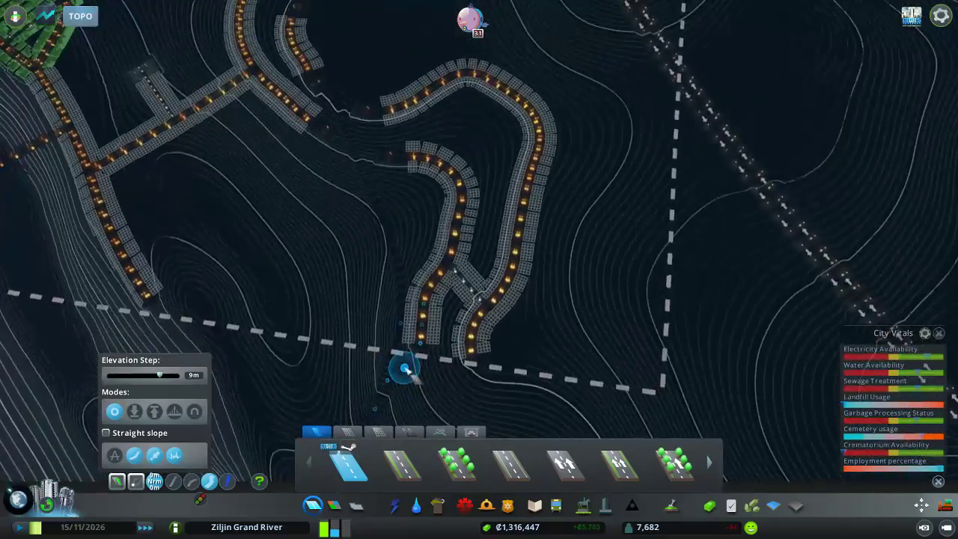
pyautogui.press('a')
pyautogui.press('w')
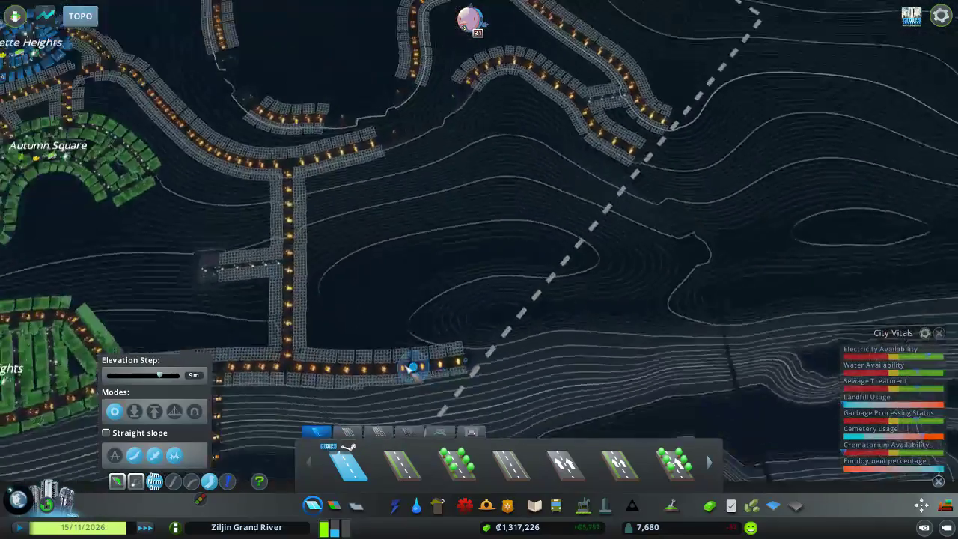
pyautogui.scroll(4, 411, 368)
pyautogui.scroll(4, 450, 224)
pyautogui.scroll(2, 450, 225)
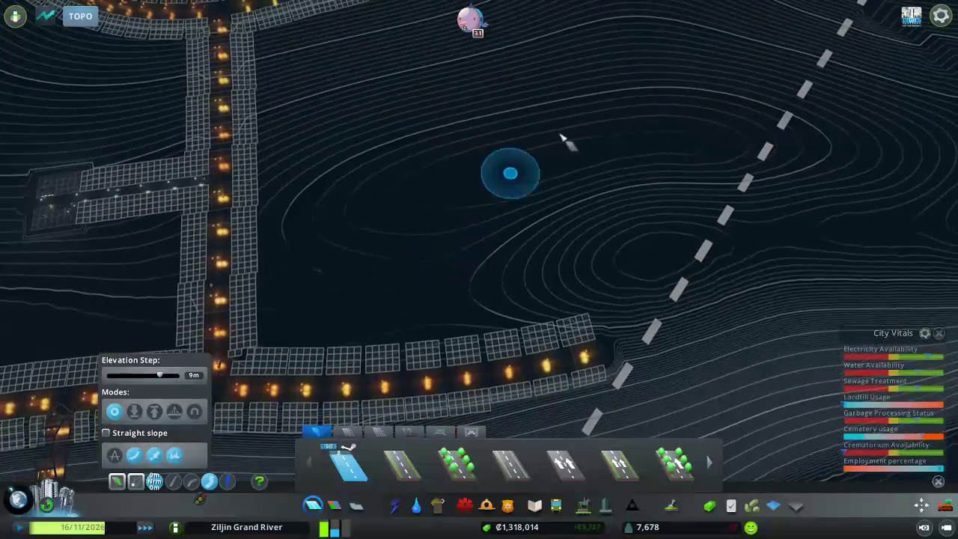
pyautogui.scroll(-3, 524, 172)
pyautogui.scroll(-3, 464, 209)
pyautogui.scroll(-2, 420, 254)
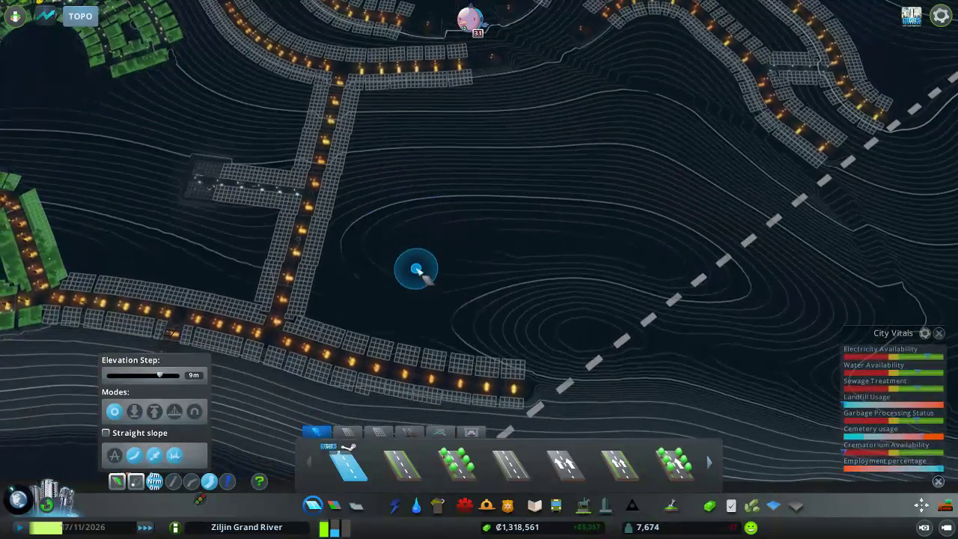
pyautogui.scroll(-2, 410, 271)
pyautogui.scroll(3, 410, 271)
pyautogui.scroll(2, 411, 271)
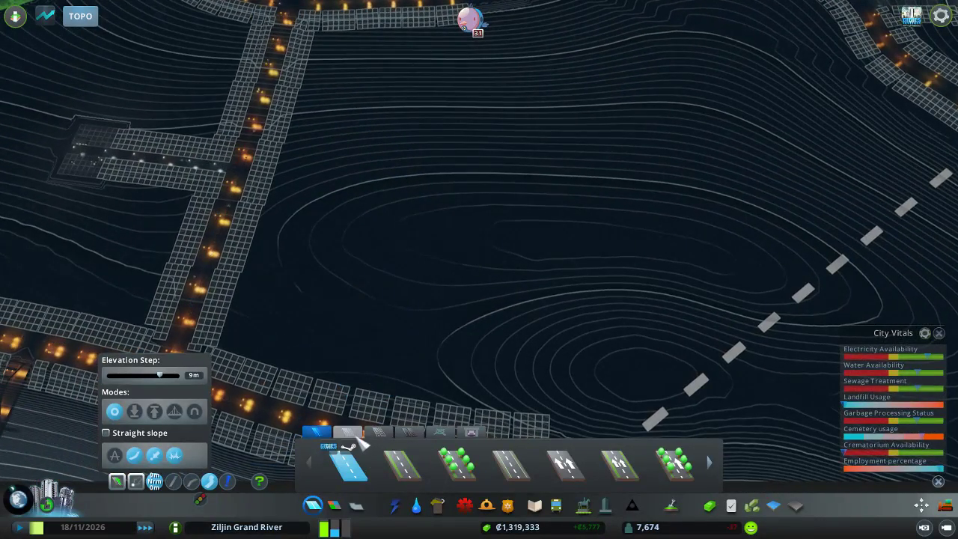
# Draw a curved road around the hill, ending near the district boundary.
pyautogui.click(349, 433)
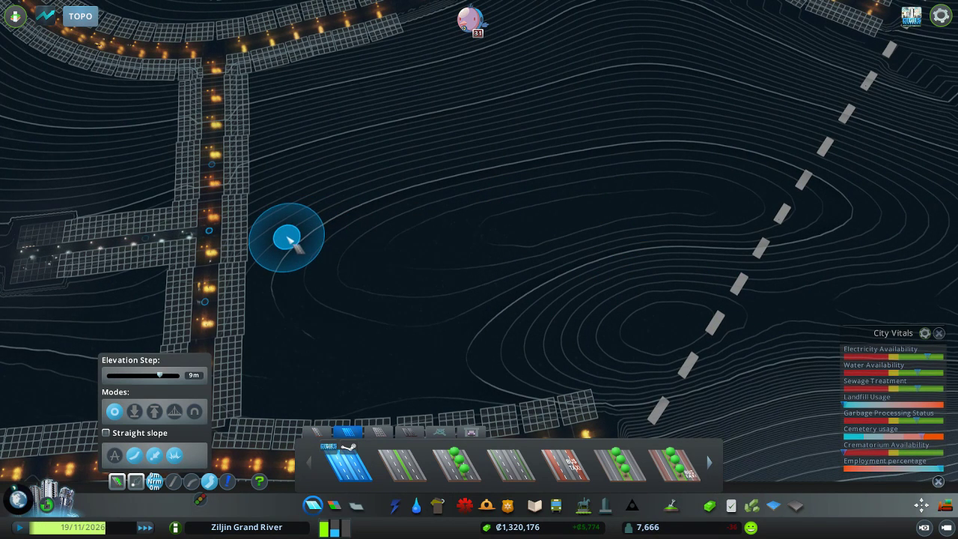
pyautogui.click(560, 146)
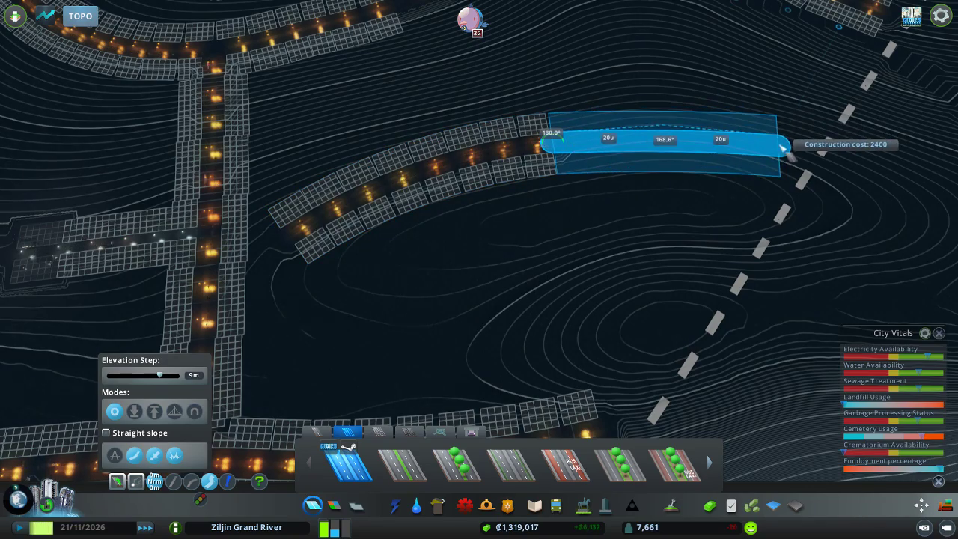
pyautogui.press('q')
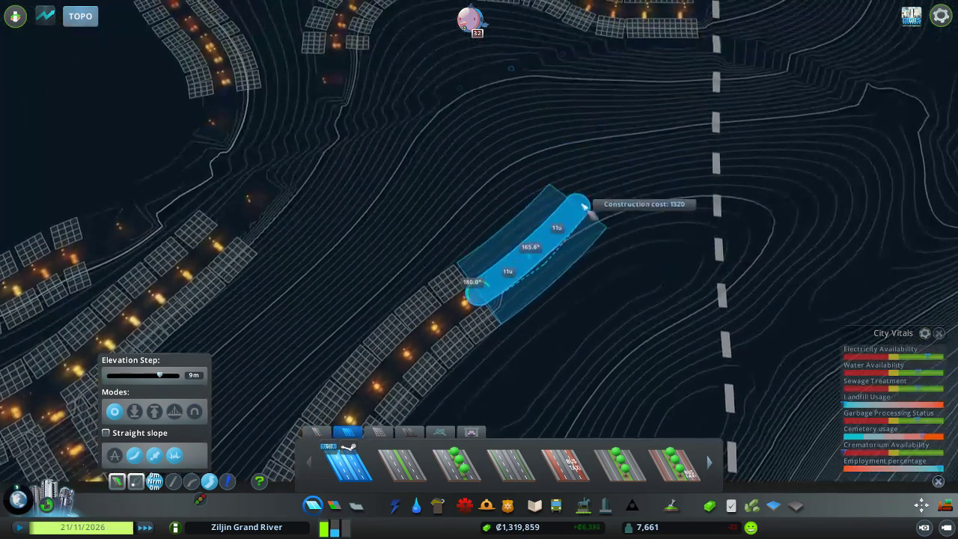
pyautogui.click(562, 235)
pyautogui.click(689, 191)
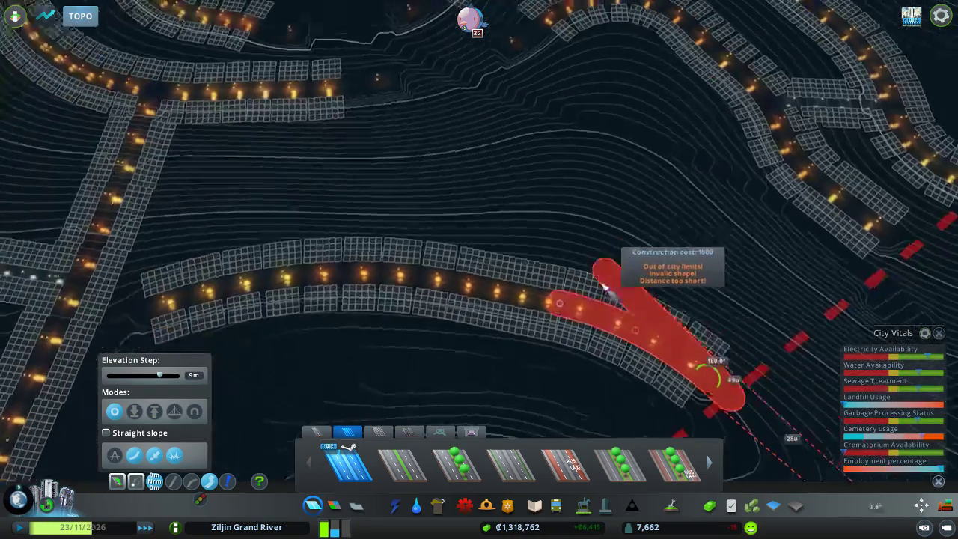
pyautogui.scroll(-5, 610, 288)
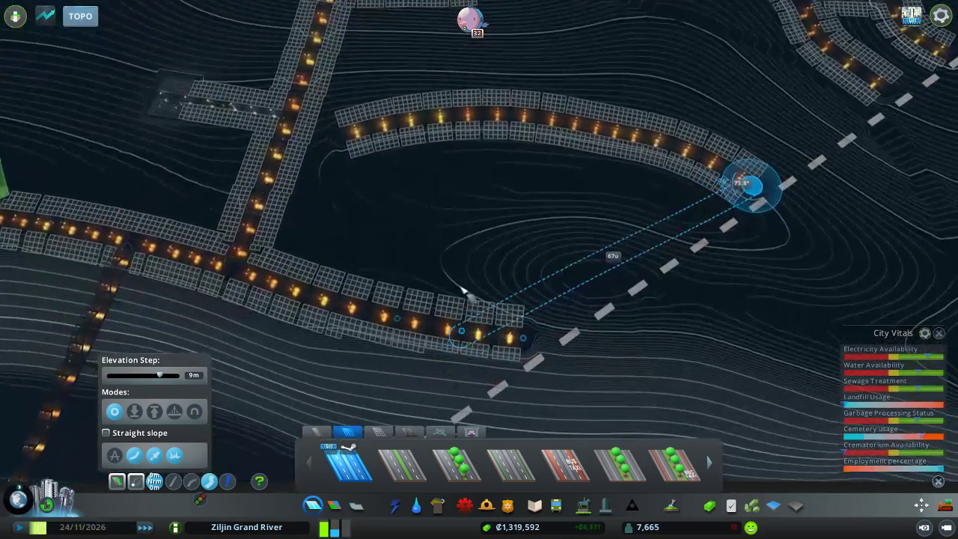
pyautogui.scroll(3, 387, 310)
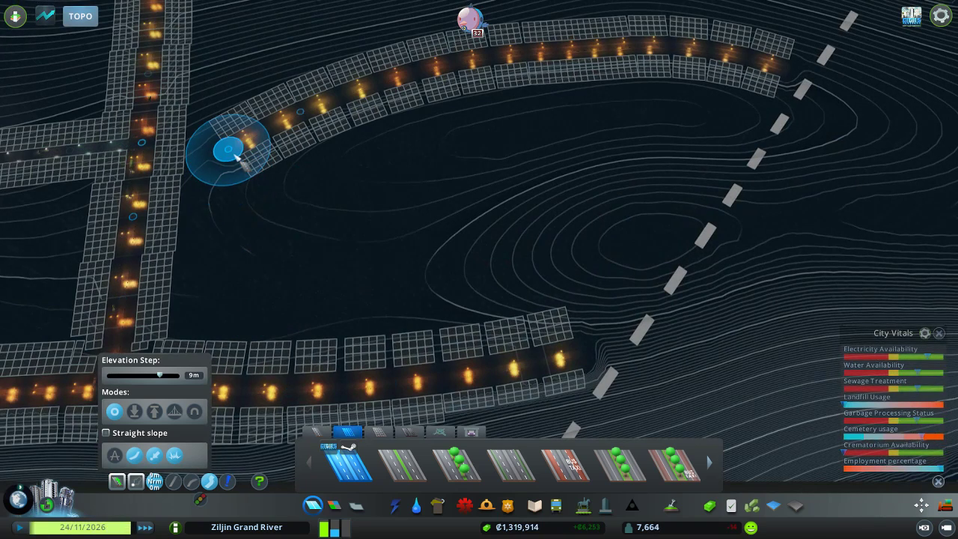
# Draw a curved connector from the upper road down to the lower road.
pyautogui.click(202, 187)
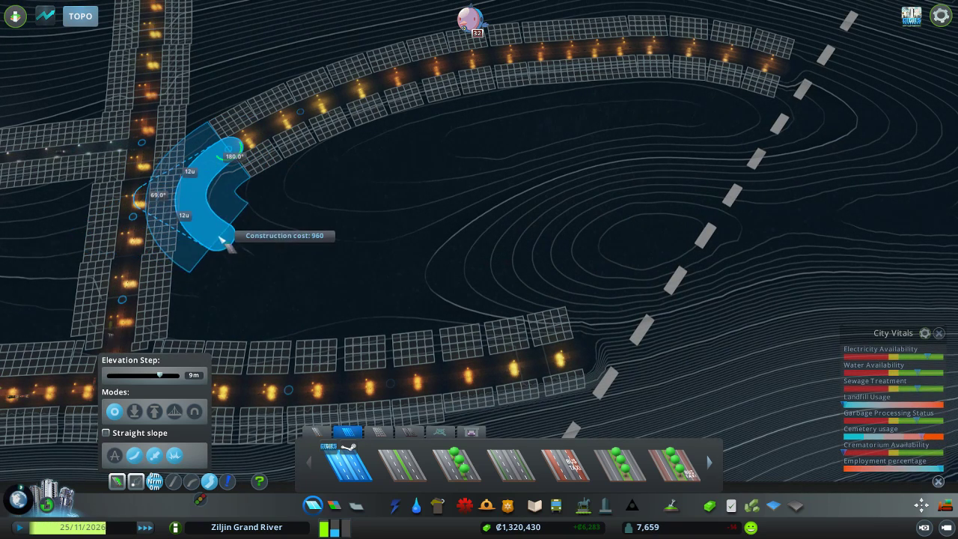
pyautogui.click(217, 236)
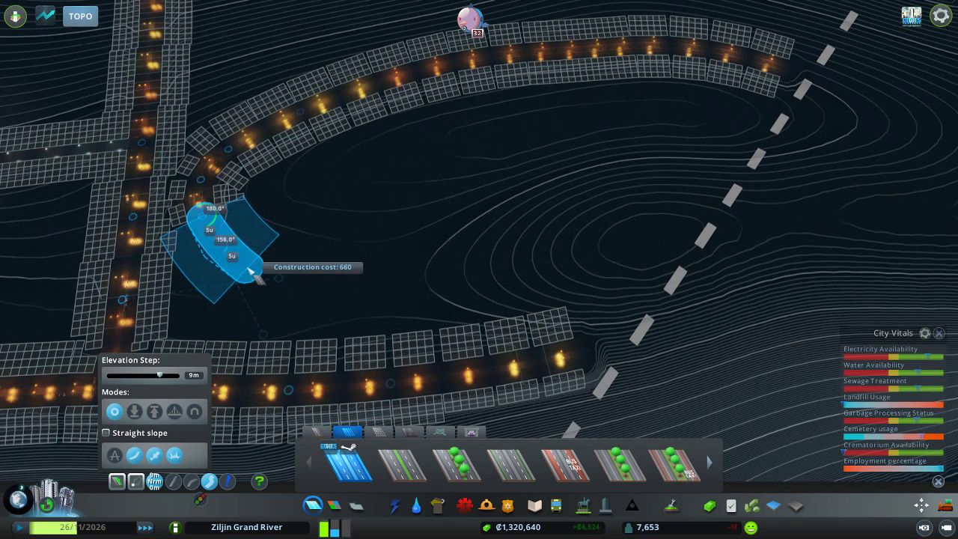
pyautogui.click(258, 274)
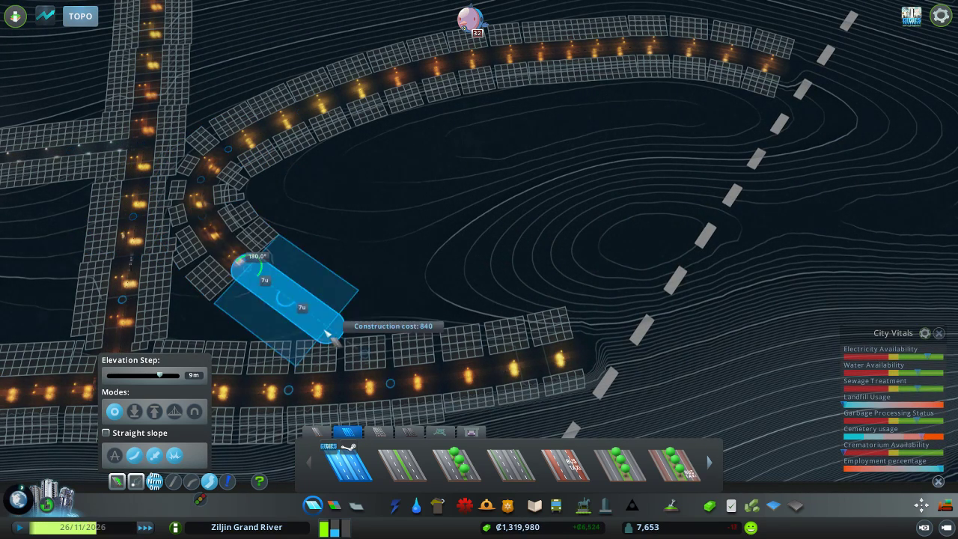
pyautogui.click(329, 395)
pyautogui.rightClick(539, 236)
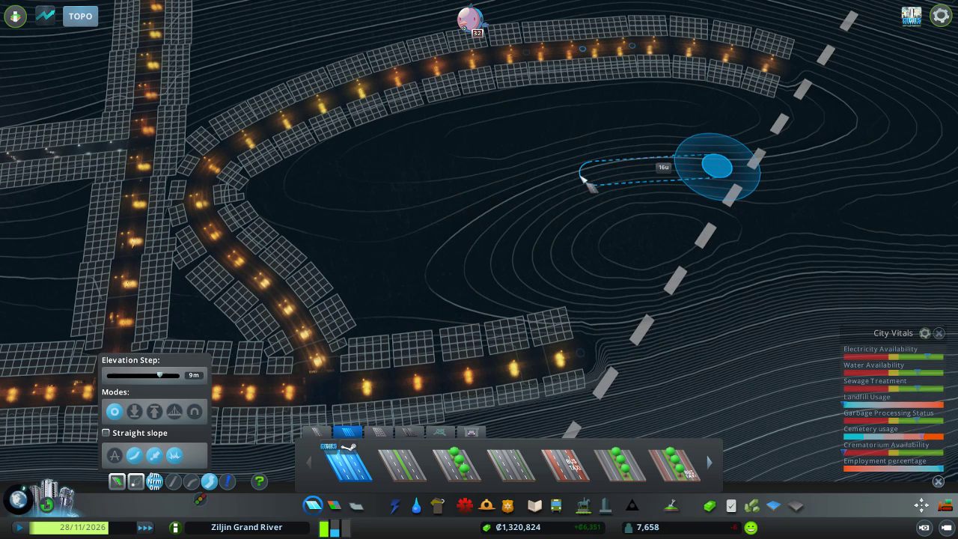
# Draw a second inner curved street toward the connector, with a short link attempt.
pyautogui.click(719, 166)
pyautogui.click(460, 254)
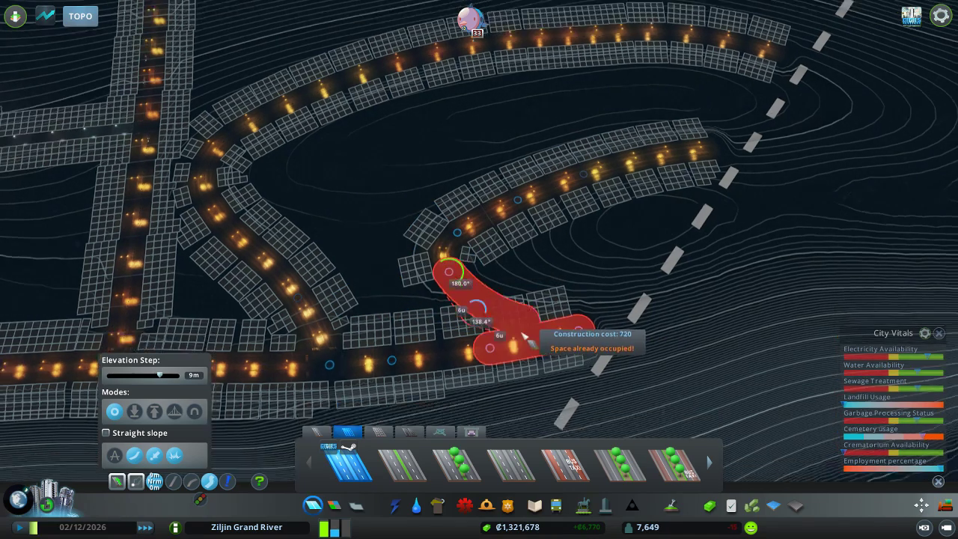
pyautogui.press('s')
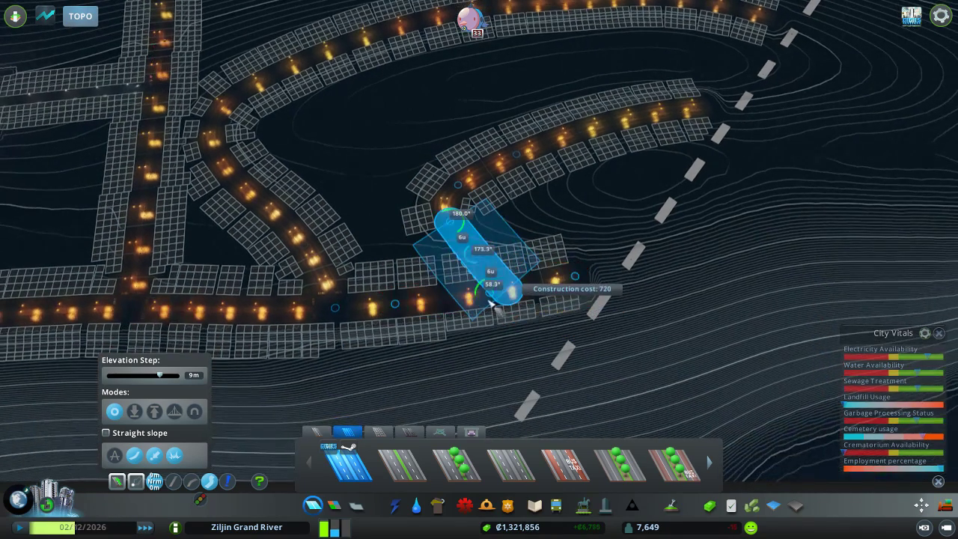
pyautogui.click(479, 300)
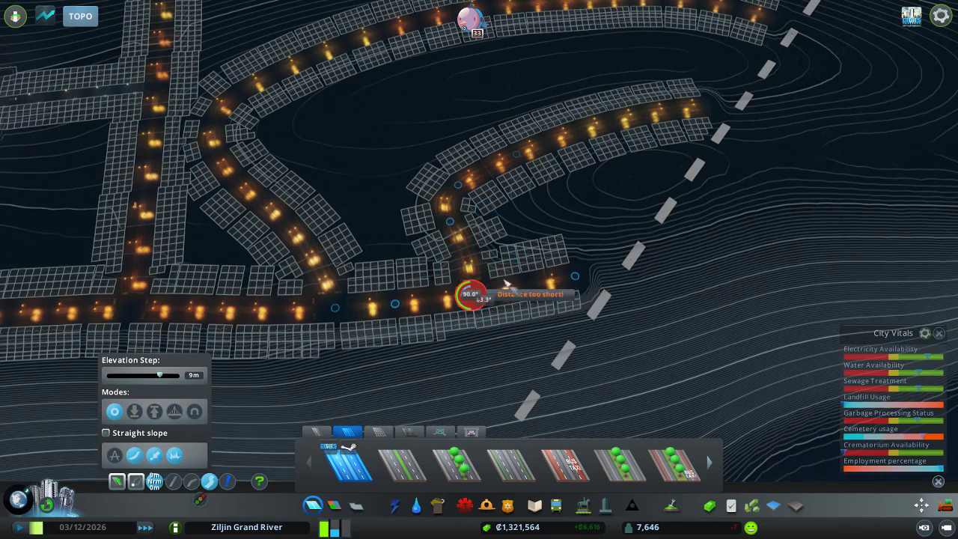
pyautogui.scroll(2, 479, 299)
pyautogui.scroll(-2, 515, 303)
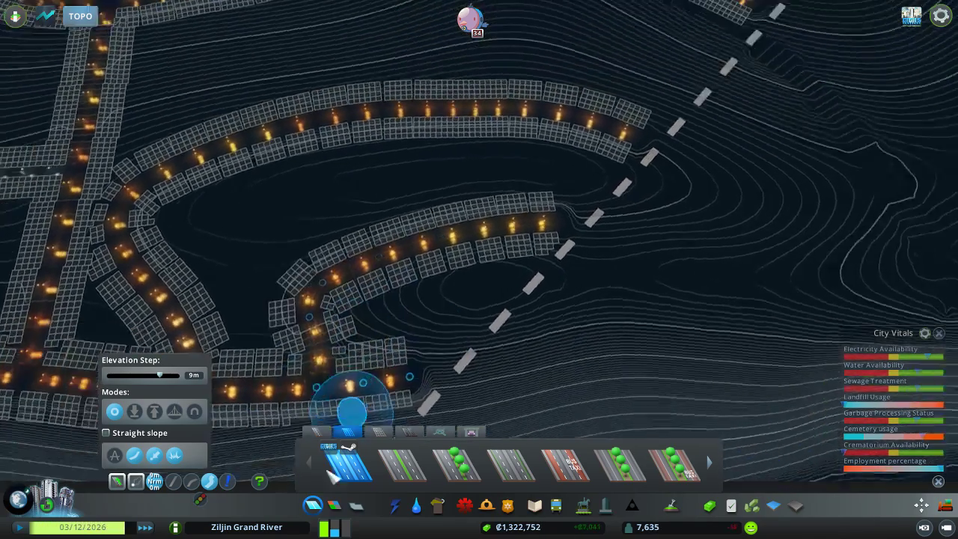
pyautogui.click(317, 431)
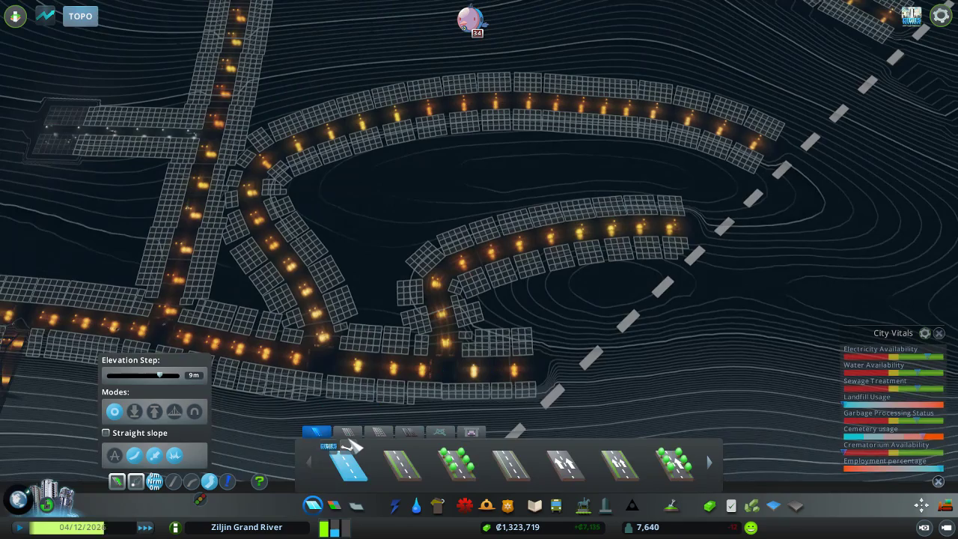
pyautogui.click(349, 446)
pyautogui.click(349, 433)
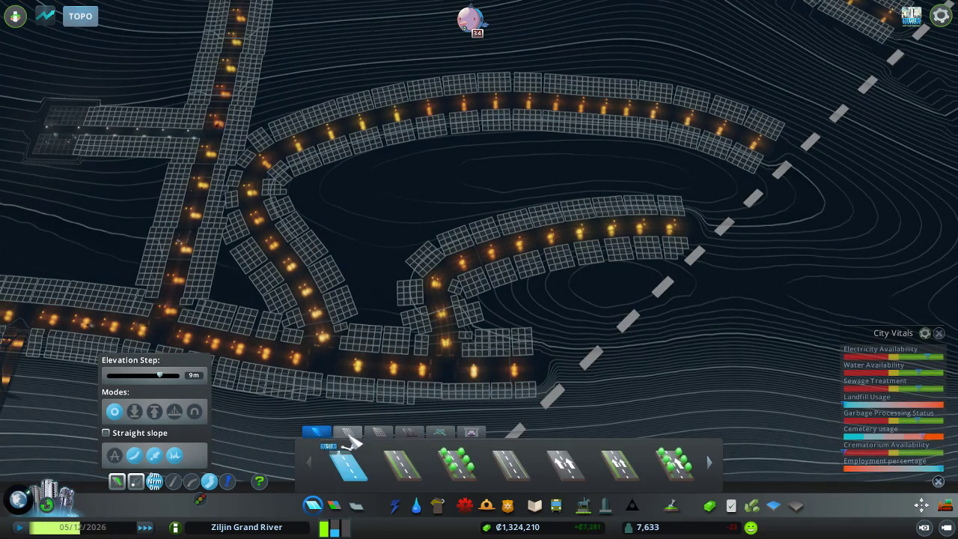
pyautogui.scroll(2, 427, 279)
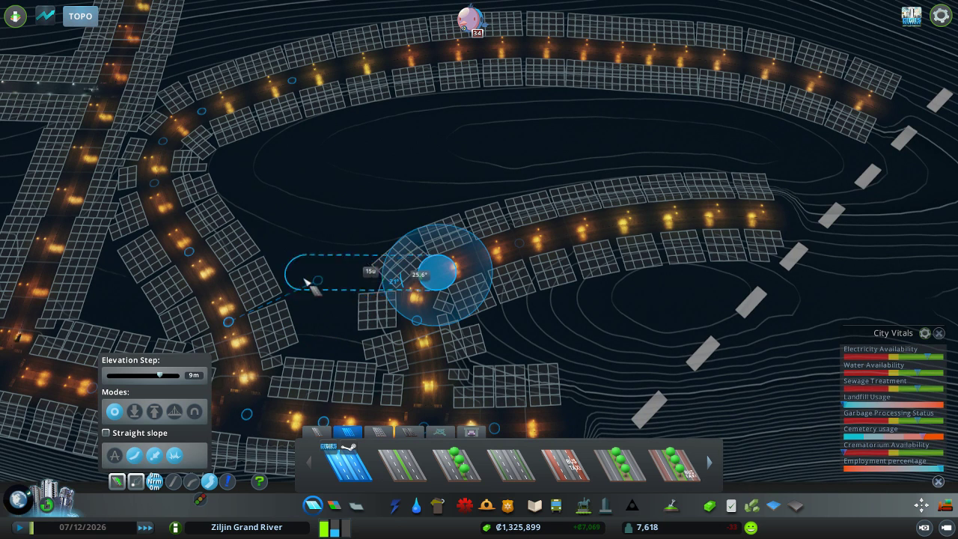
pyautogui.rightClick(342, 252)
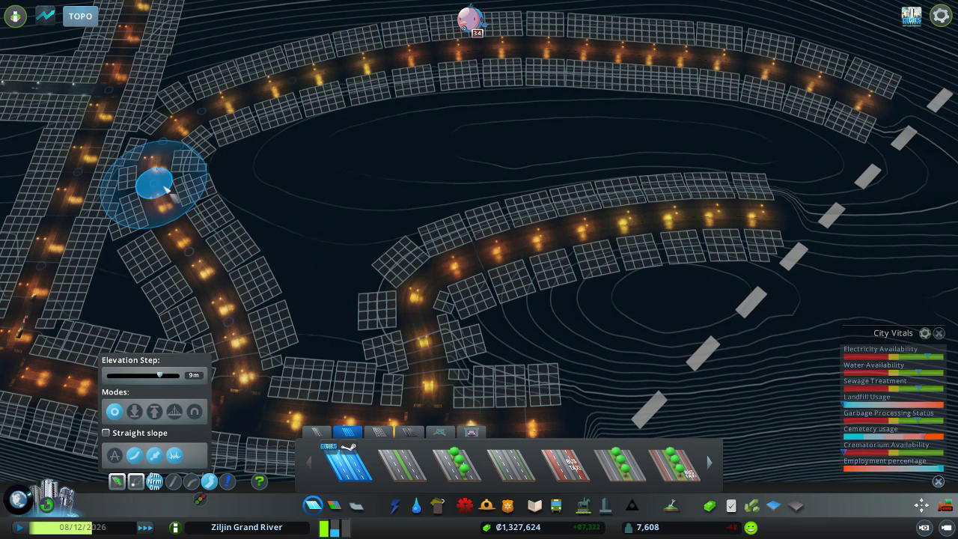
pyautogui.scroll(3, 322, 314)
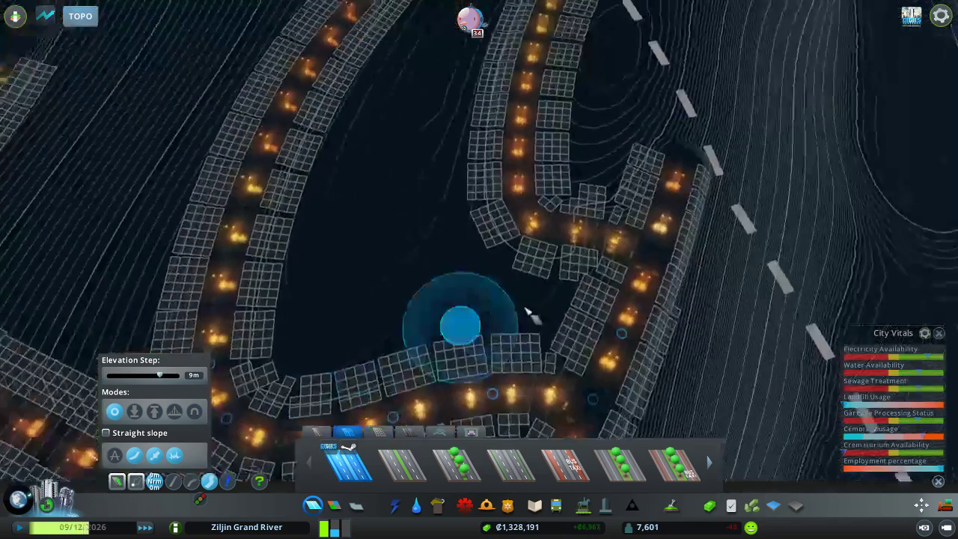
pyautogui.scroll(-2, 533, 314)
pyautogui.click(524, 221)
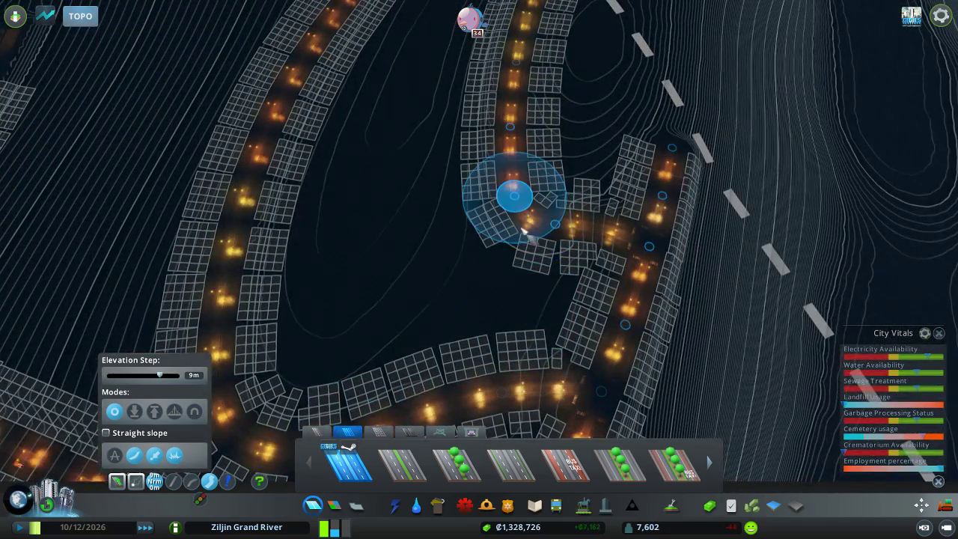
pyautogui.scroll(-2, 524, 225)
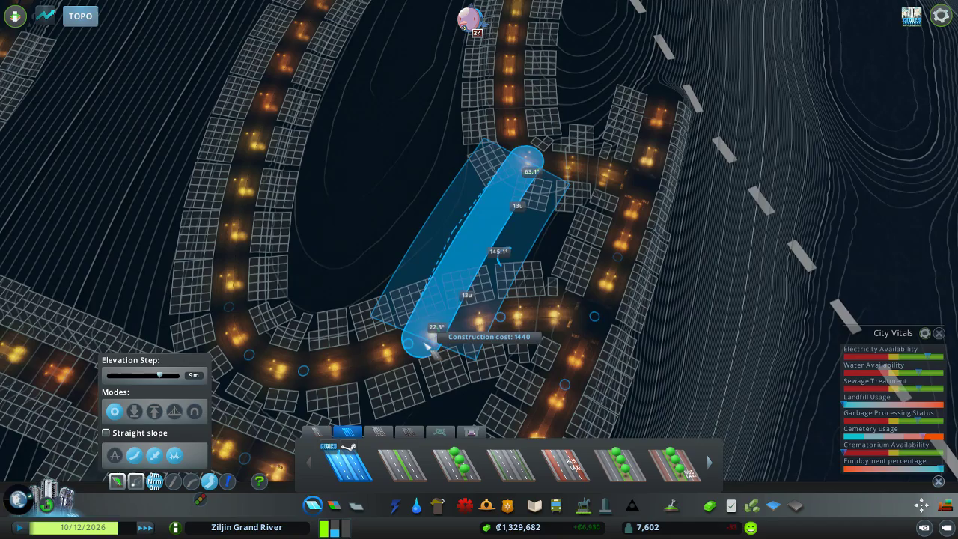
pyautogui.rightClick(436, 337)
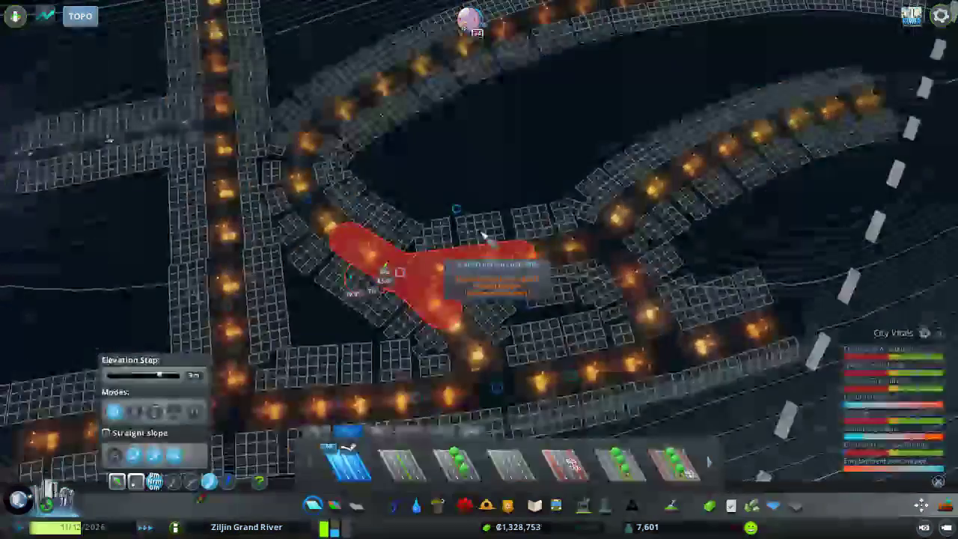
pyautogui.scroll(-2, 479, 224)
pyautogui.scroll(-1, 479, 285)
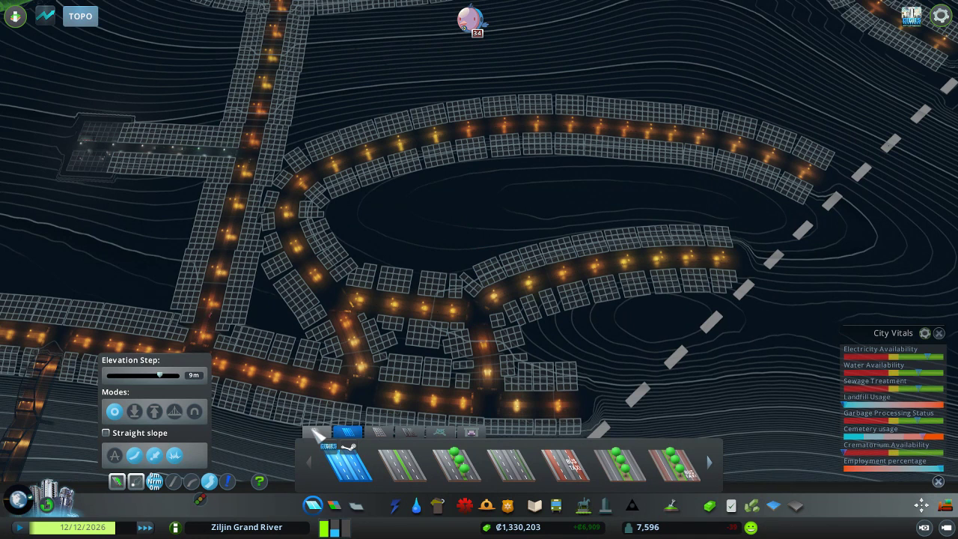
# Pick the two-lane road and build the first connector after two cancelled attempts.
pyautogui.click(317, 433)
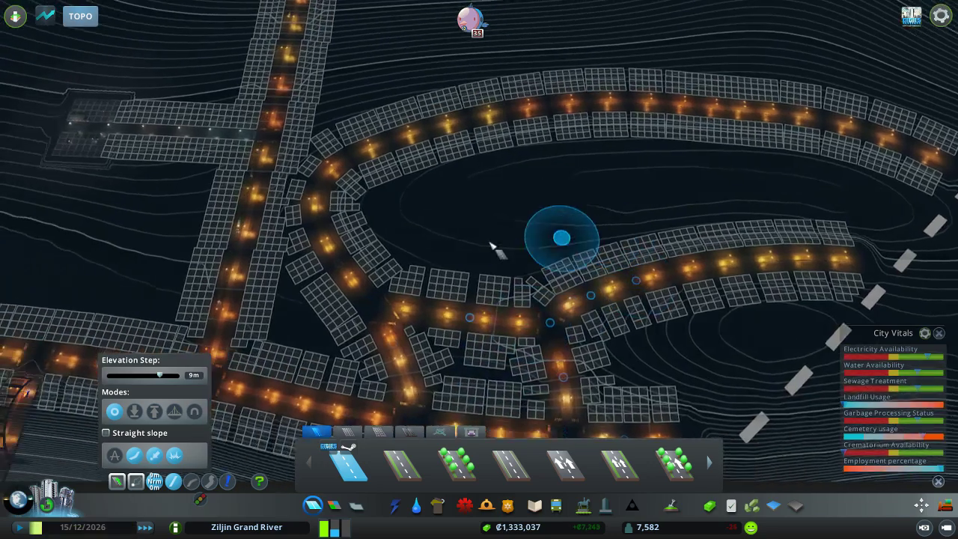
pyautogui.scroll(3, 435, 330)
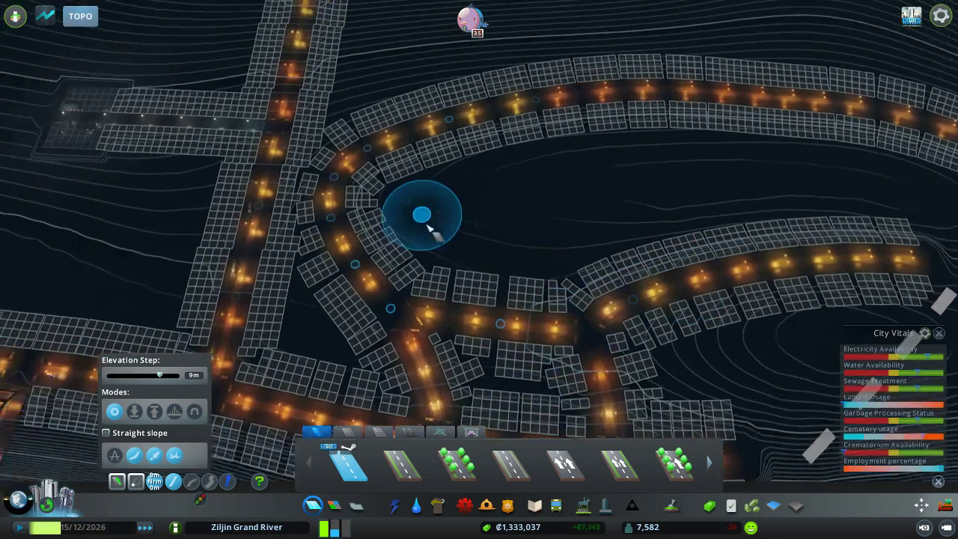
pyautogui.click(399, 124)
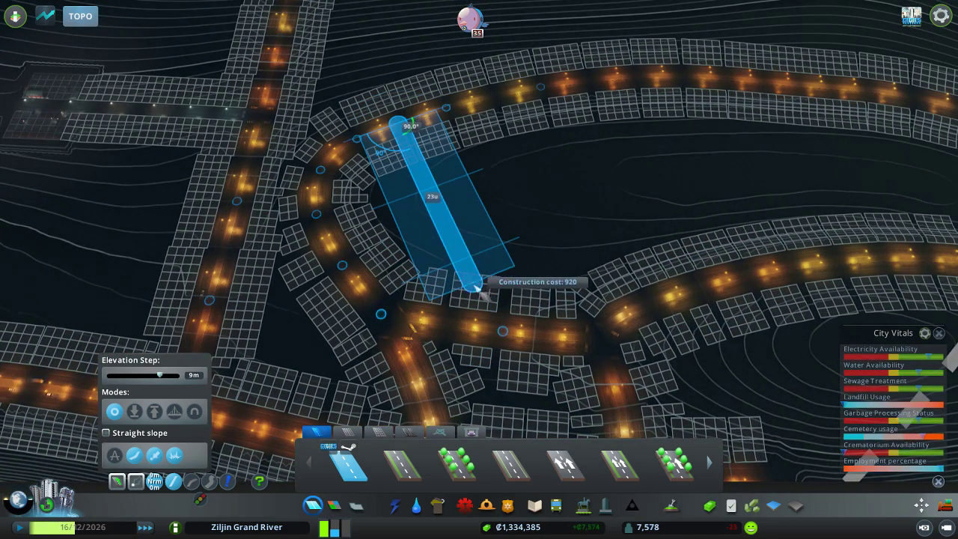
pyautogui.rightClick(490, 336)
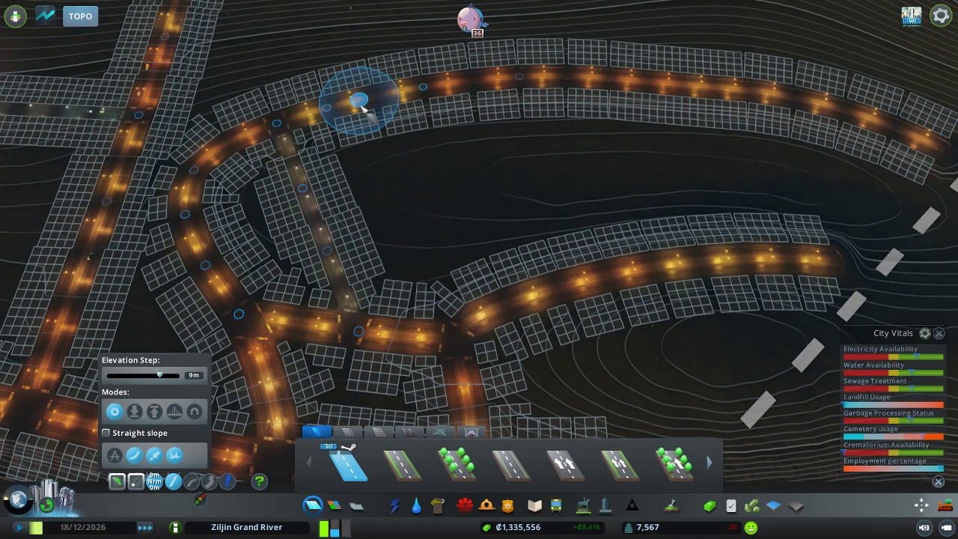
pyautogui.click(364, 102)
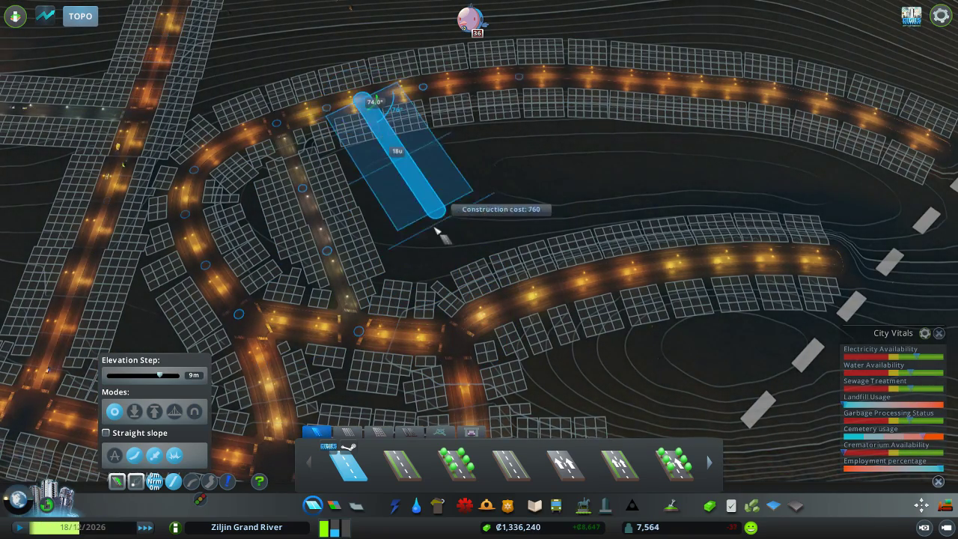
pyautogui.rightClick(458, 329)
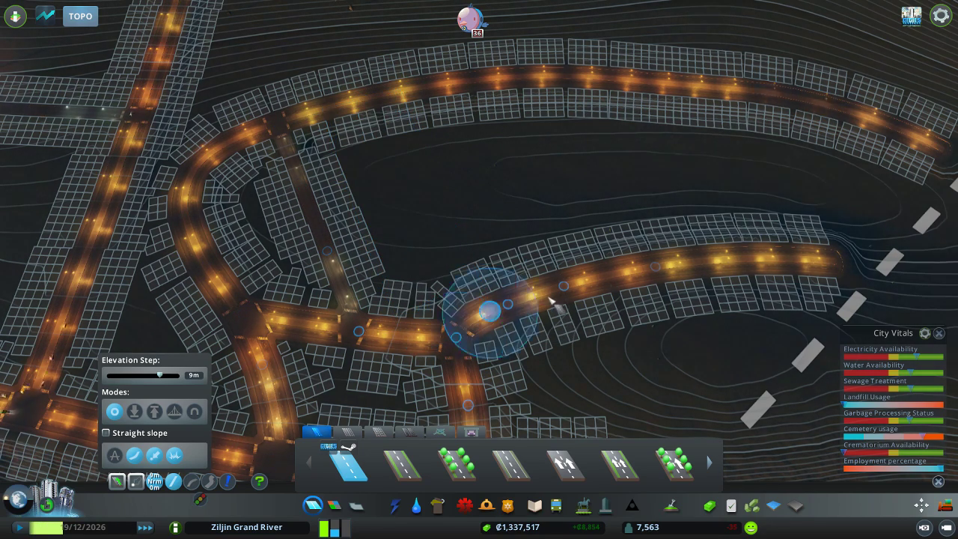
pyautogui.click(507, 303)
pyautogui.click(417, 91)
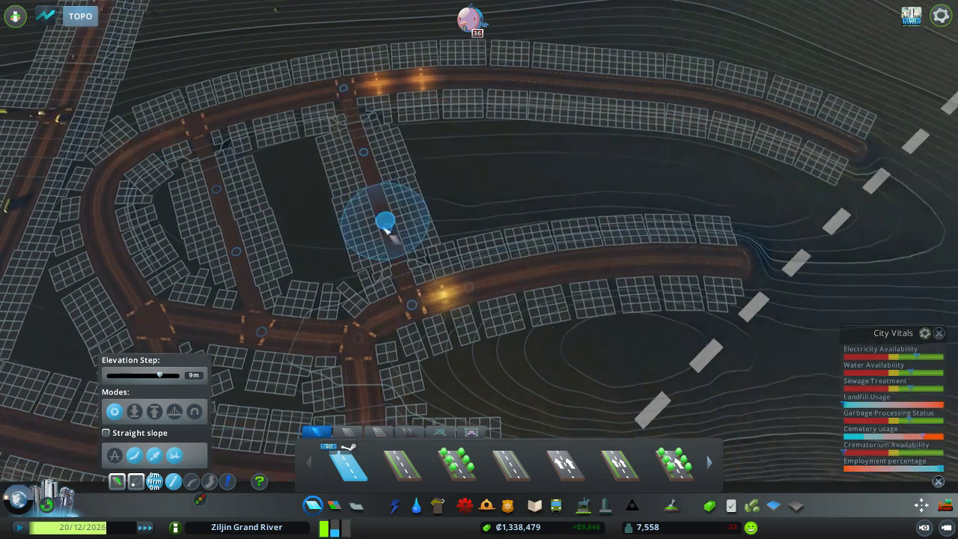
# Build two more straight two-lane connectors between the upper and lower curved roads.
pyautogui.press('s')
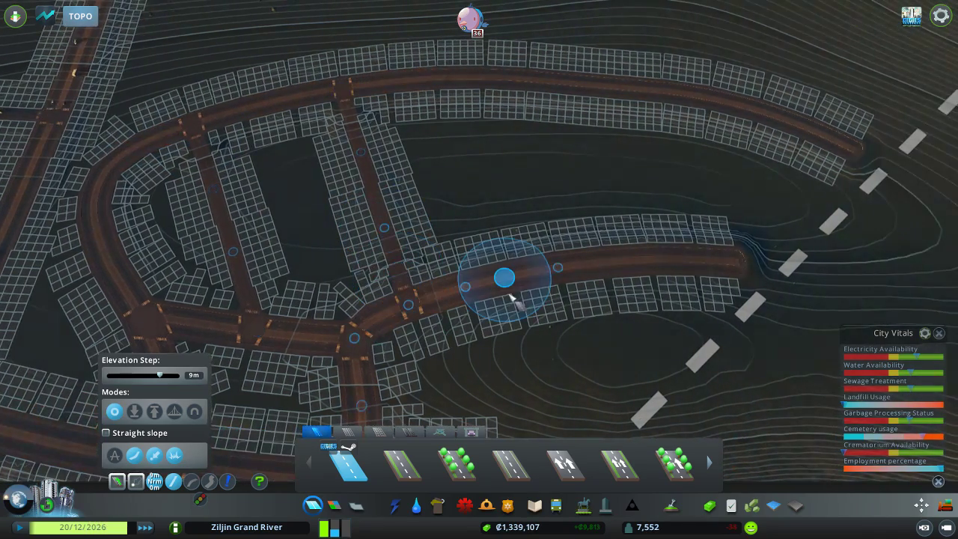
pyautogui.click(438, 81)
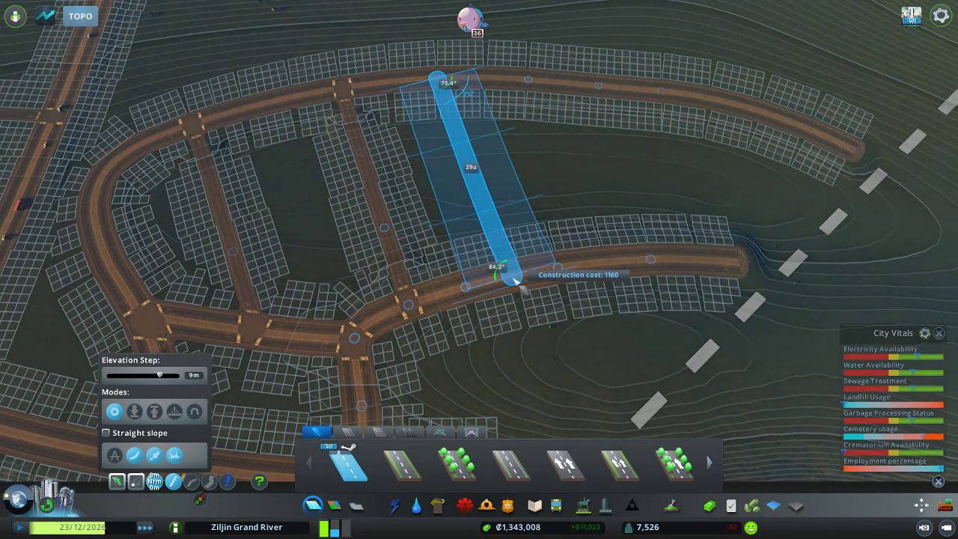
pyautogui.rightClick(511, 287)
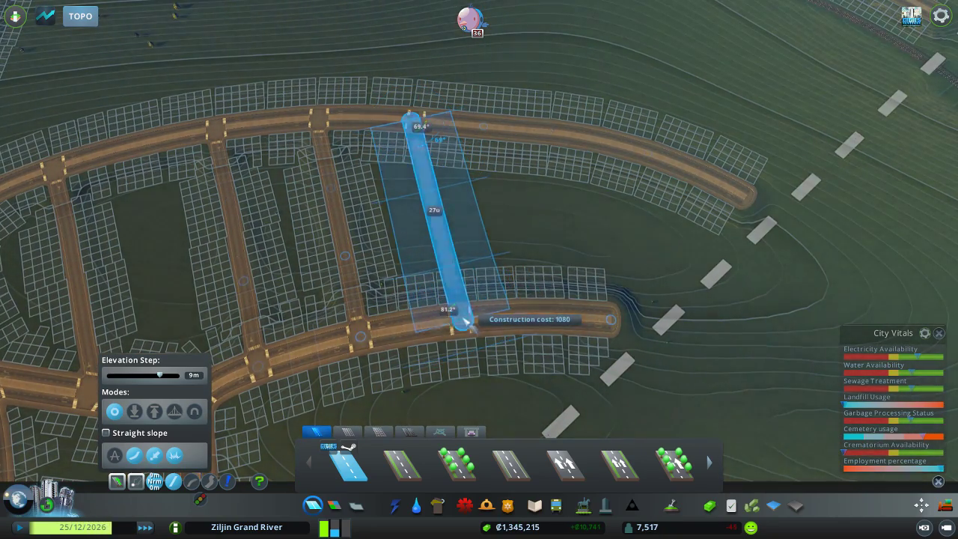
pyautogui.click(464, 320)
pyautogui.click(511, 131)
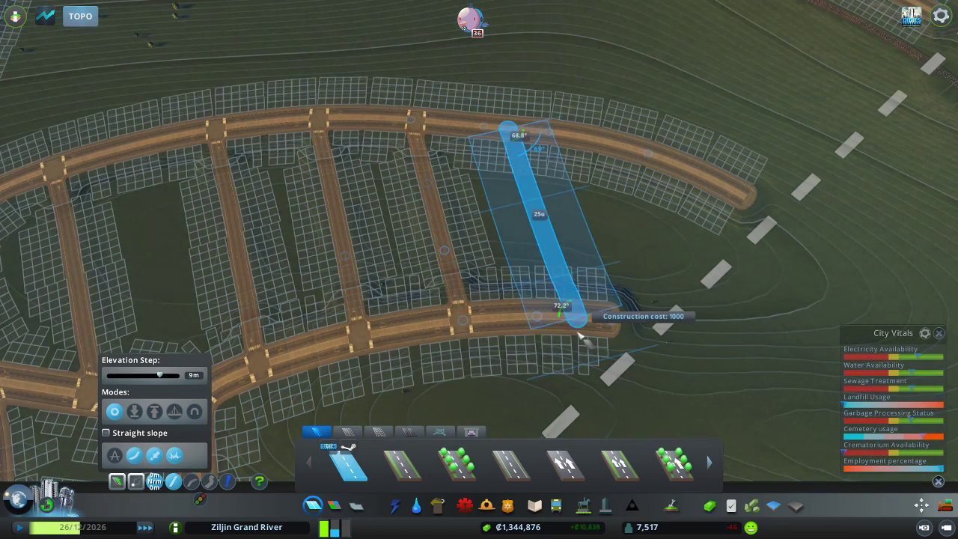
pyautogui.click(570, 321)
pyautogui.scroll(-4, 524, 322)
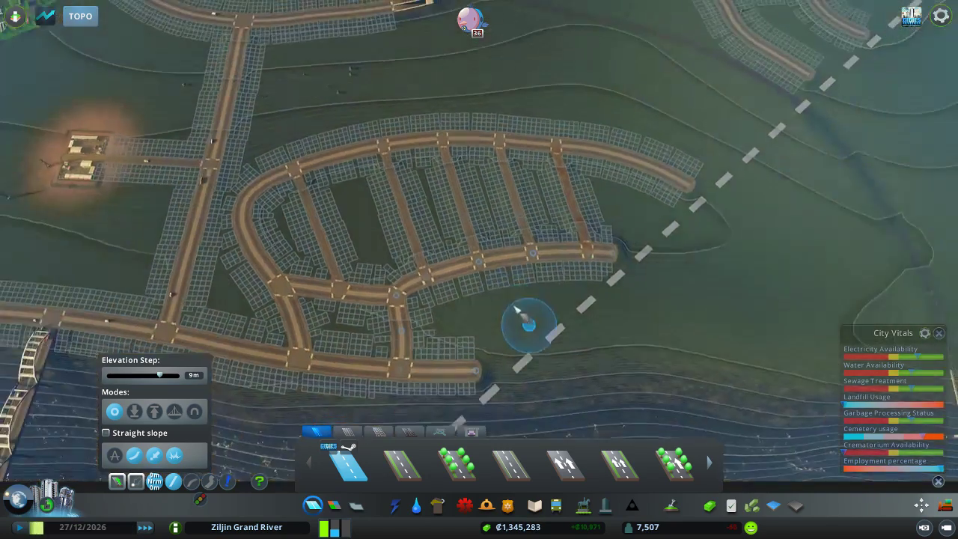
pyautogui.scroll(-4, 455, 369)
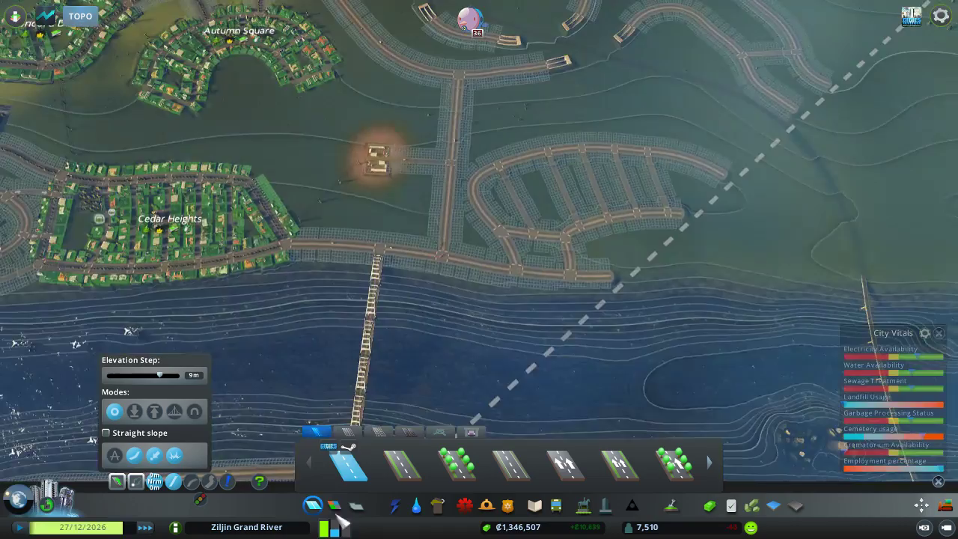
pyautogui.scroll(2, 436, 337)
pyautogui.scroll(4, 437, 337)
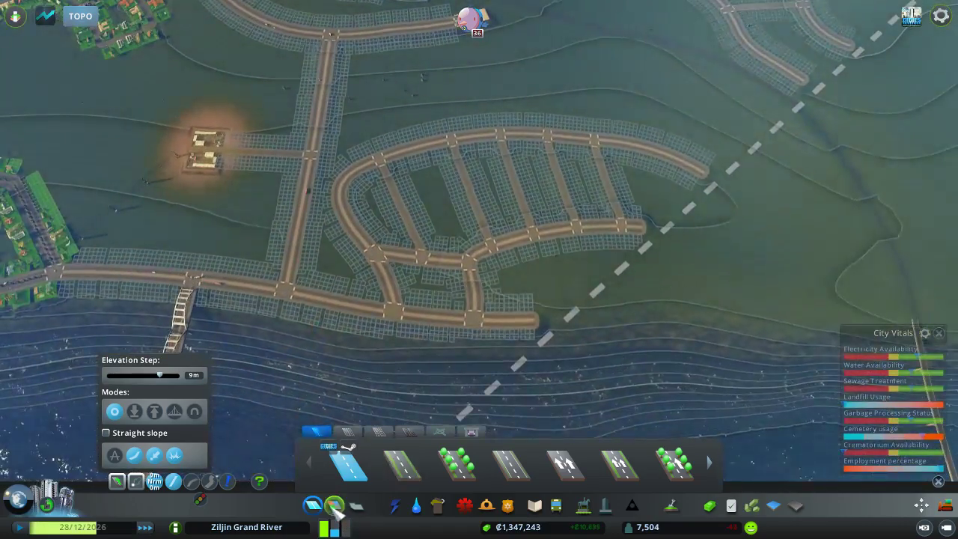
# Open the Zoning tools and orbit the camera around the riverside district.
pyautogui.click(334, 506)
pyautogui.press('q')
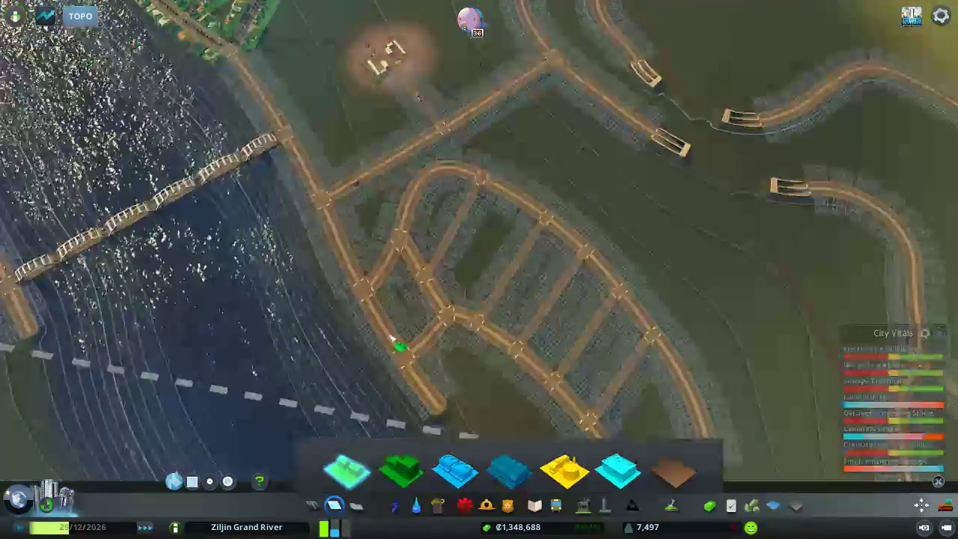
pyautogui.scroll(-4, 382, 330)
pyautogui.press('q')
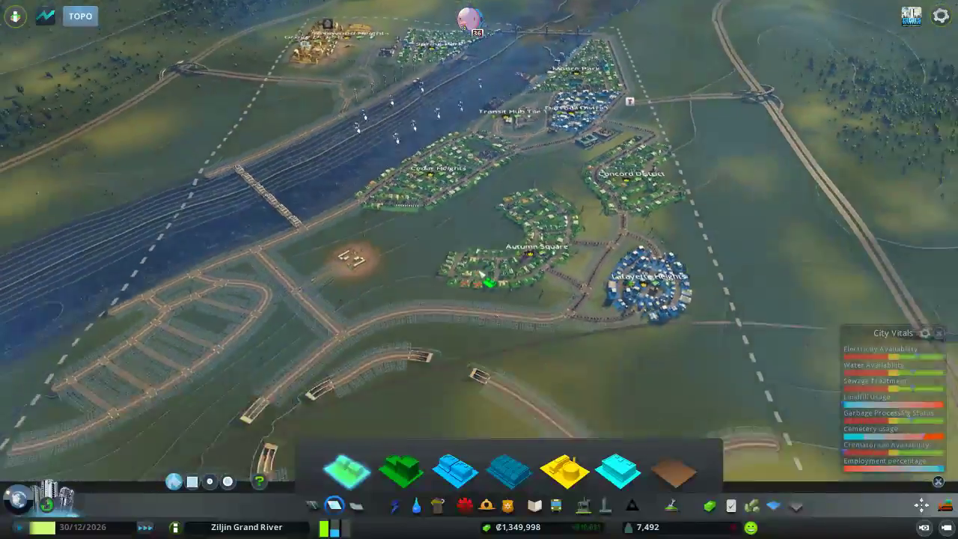
pyautogui.press('q')
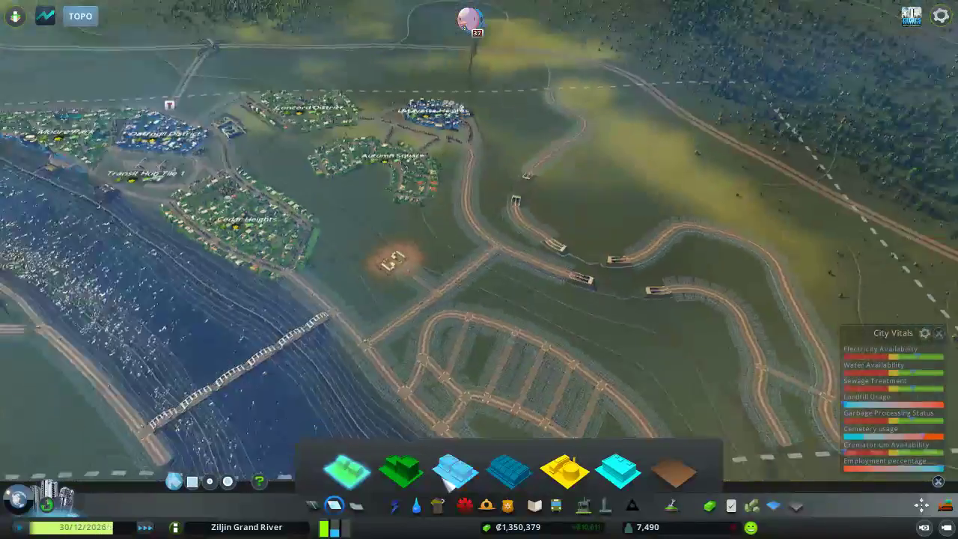
pyautogui.scroll(5, 492, 385)
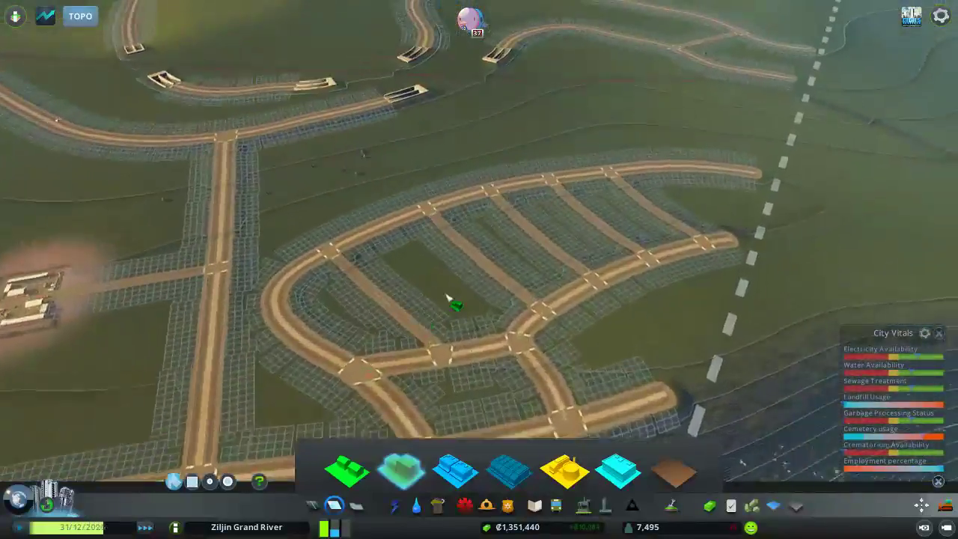
pyautogui.scroll(-2, 449, 299)
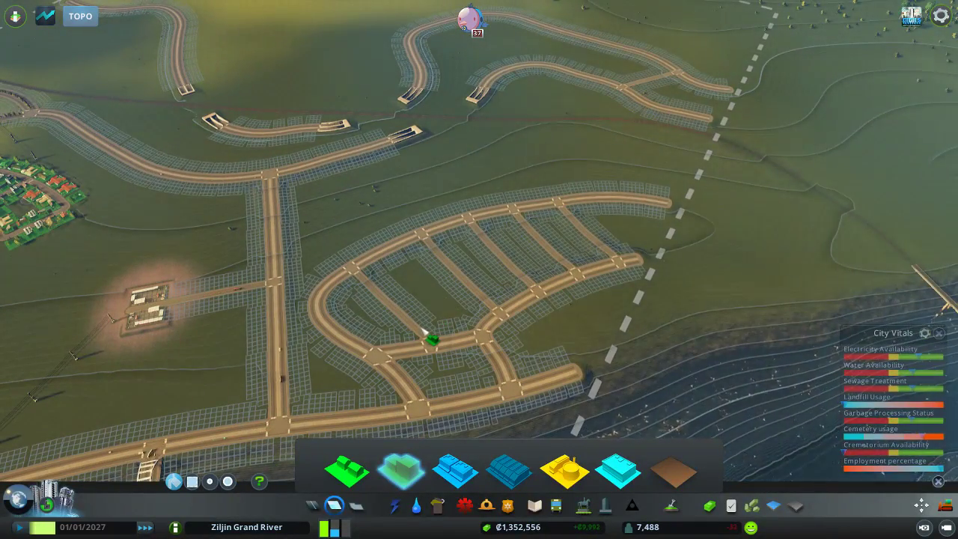
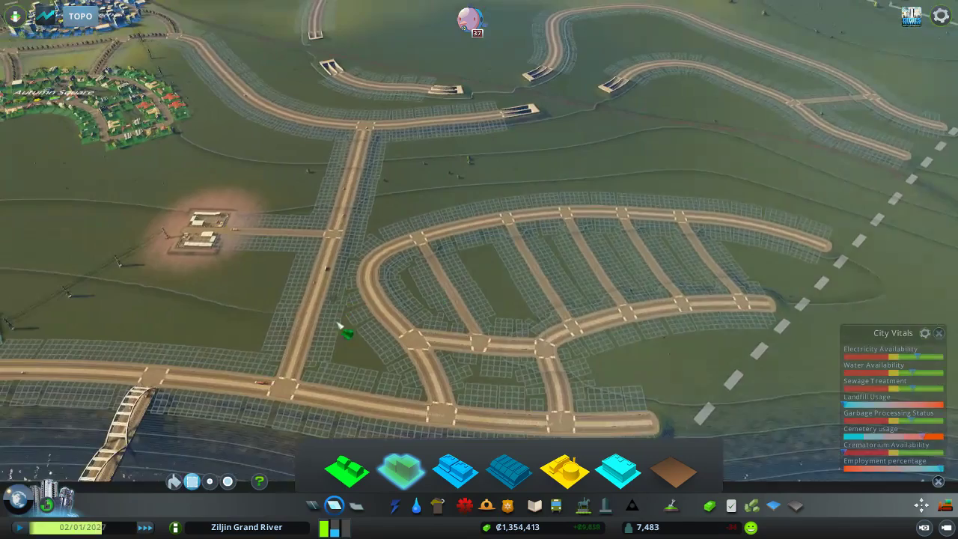
pyautogui.scroll(2, 387, 333)
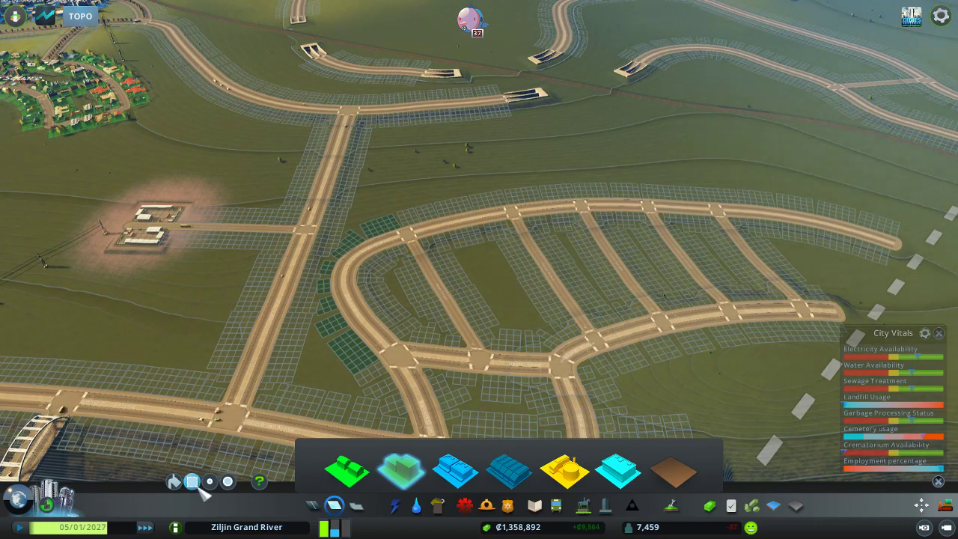
# Paint low-density residential on the blocks between, above, left, right and below the curved roads.
pyautogui.moveTo(641, 283); pyautogui.dragTo(645, 219)
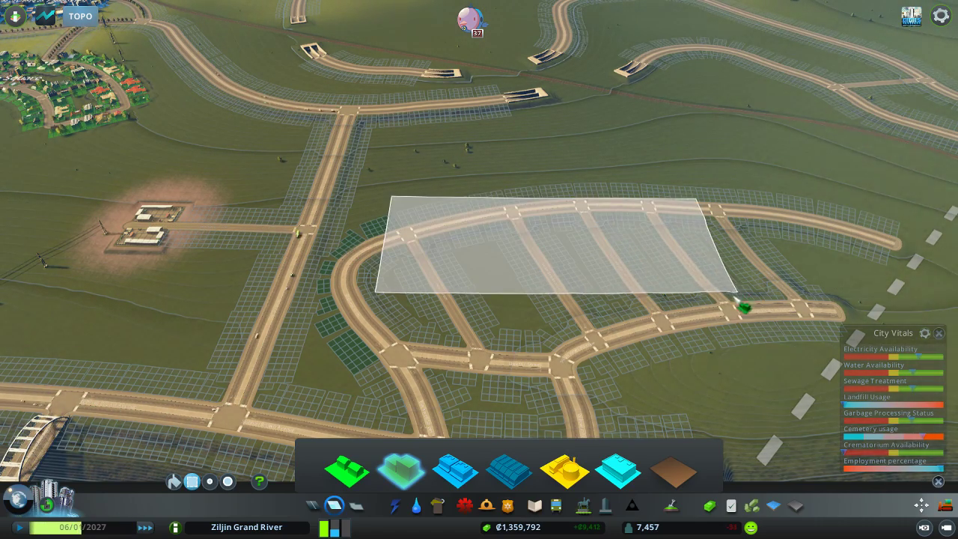
pyautogui.moveTo(519, 200); pyautogui.dragTo(791, 249)
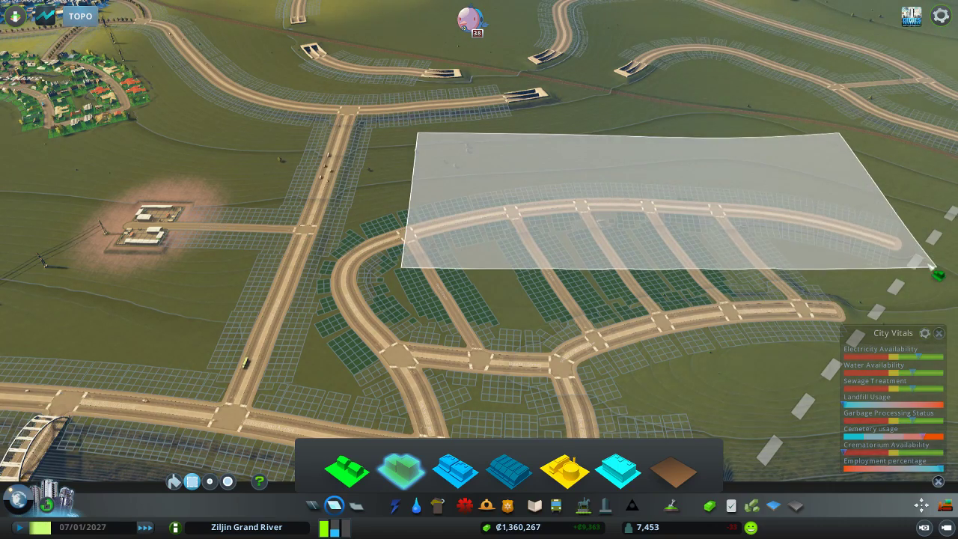
pyautogui.moveTo(715, 261); pyautogui.dragTo(823, 315)
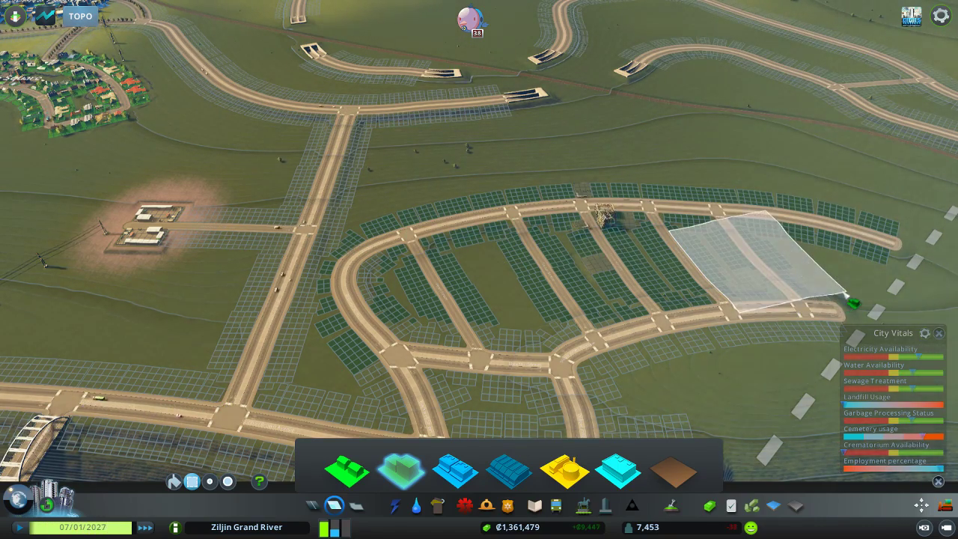
pyautogui.scroll(-3, 599, 262)
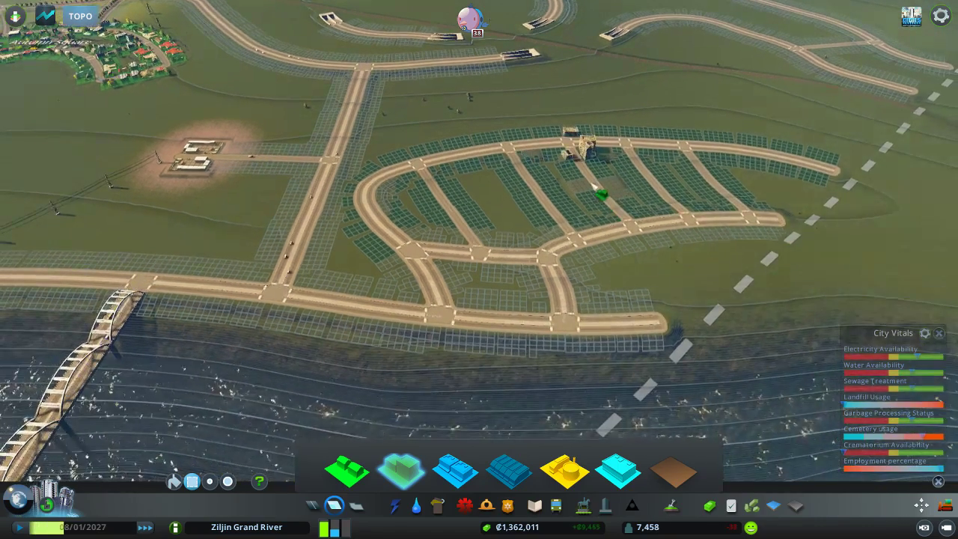
pyautogui.moveTo(599, 193); pyautogui.dragTo(861, 269)
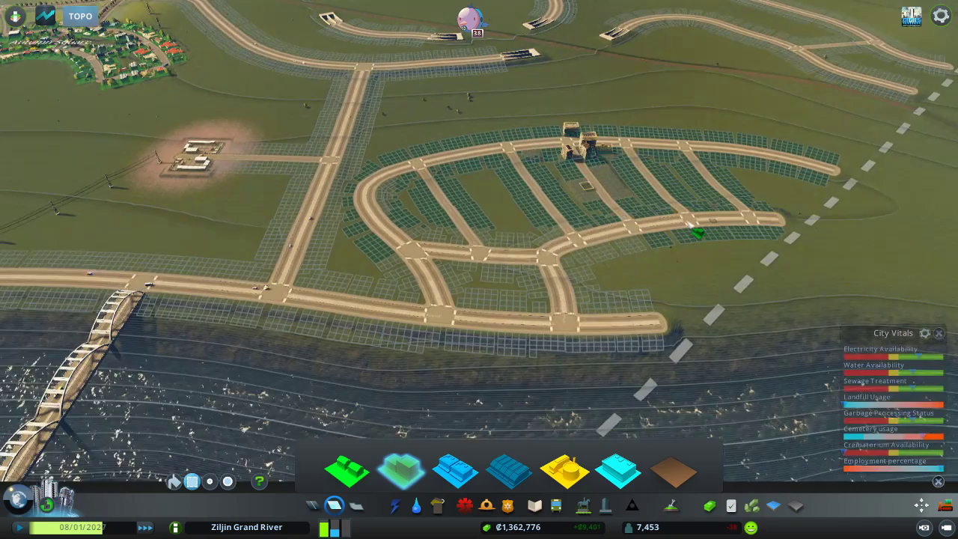
pyautogui.scroll(1, 515, 258)
pyautogui.scroll(1, 515, 258)
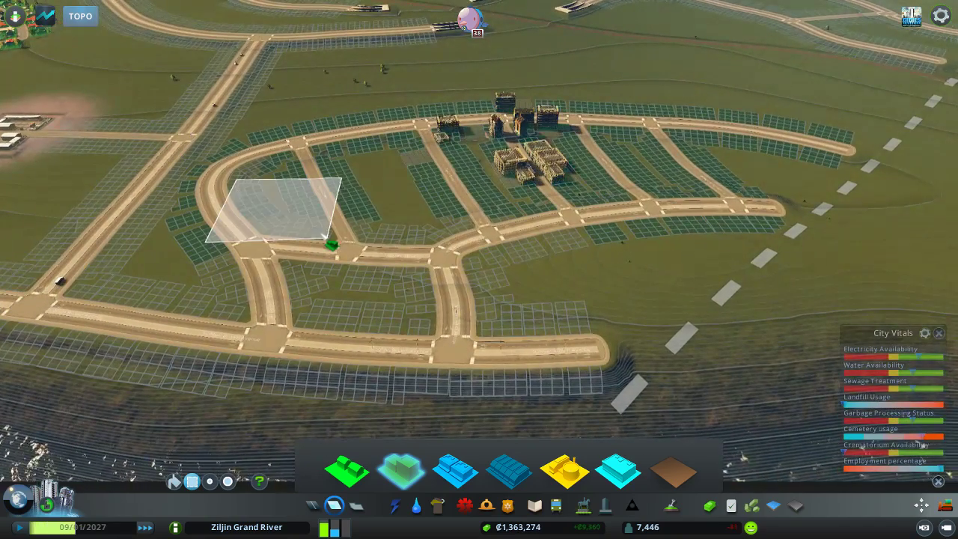
pyautogui.moveTo(225, 187); pyautogui.dragTo(352, 247)
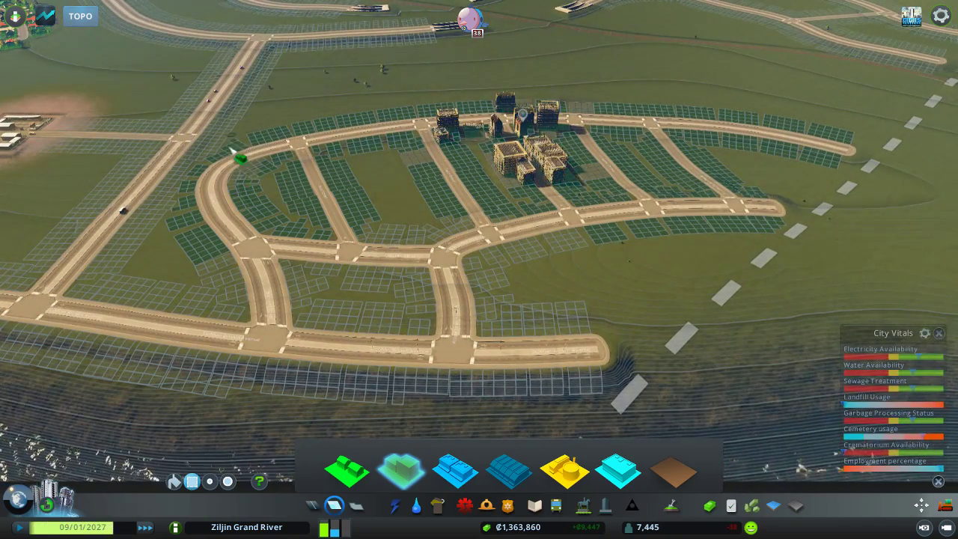
pyautogui.moveTo(239, 153); pyautogui.dragTo(344, 202)
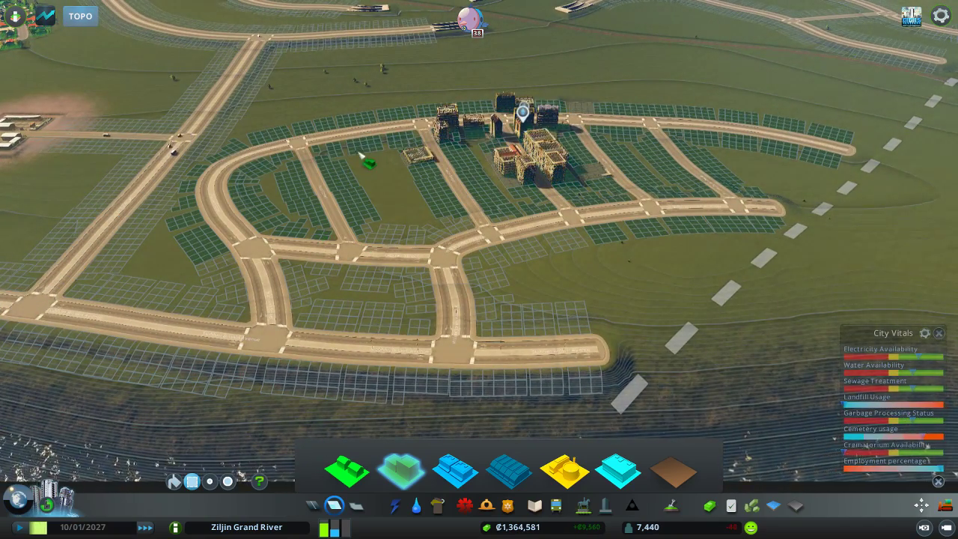
pyautogui.moveTo(352, 127)
pyautogui.mouseDown()
pyautogui.moveTo(370, 237)
pyautogui.moveTo(414, 257)
pyautogui.mouseUp()
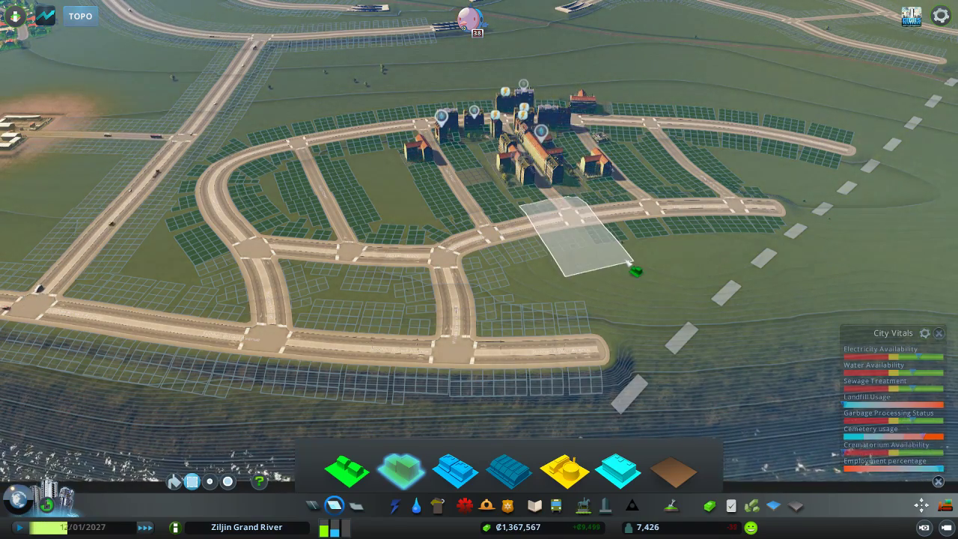
pyautogui.moveTo(560, 235); pyautogui.dragTo(543, 269)
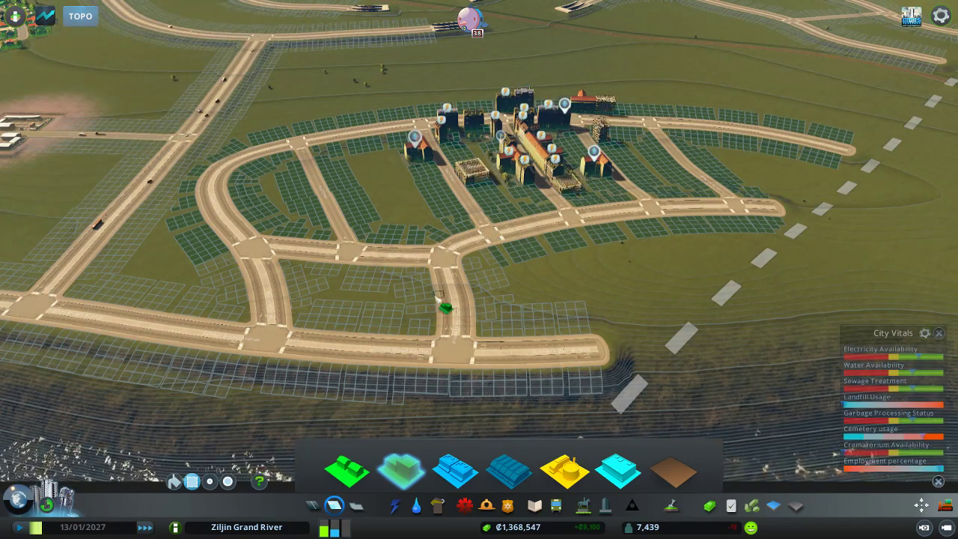
pyautogui.scroll(1, 445, 305)
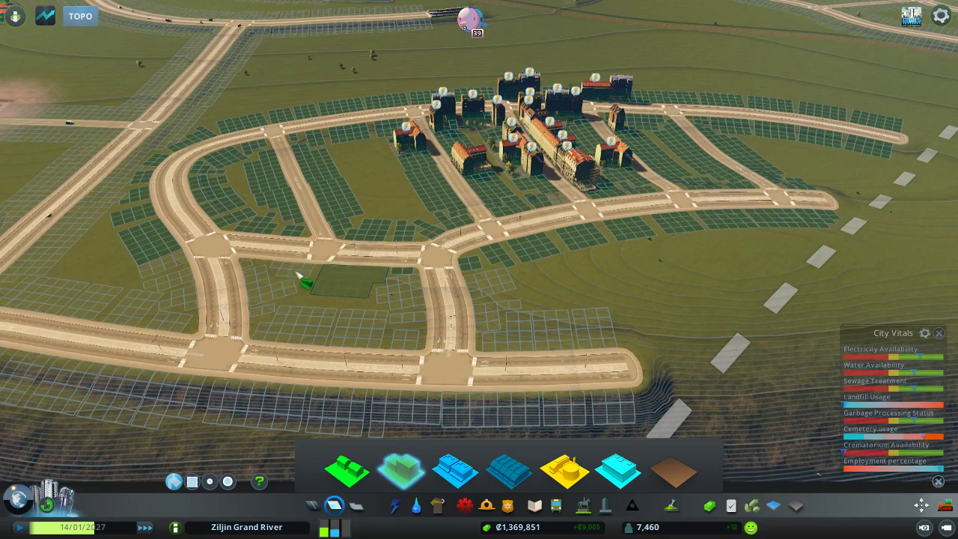
pyautogui.scroll(-1, 266, 269)
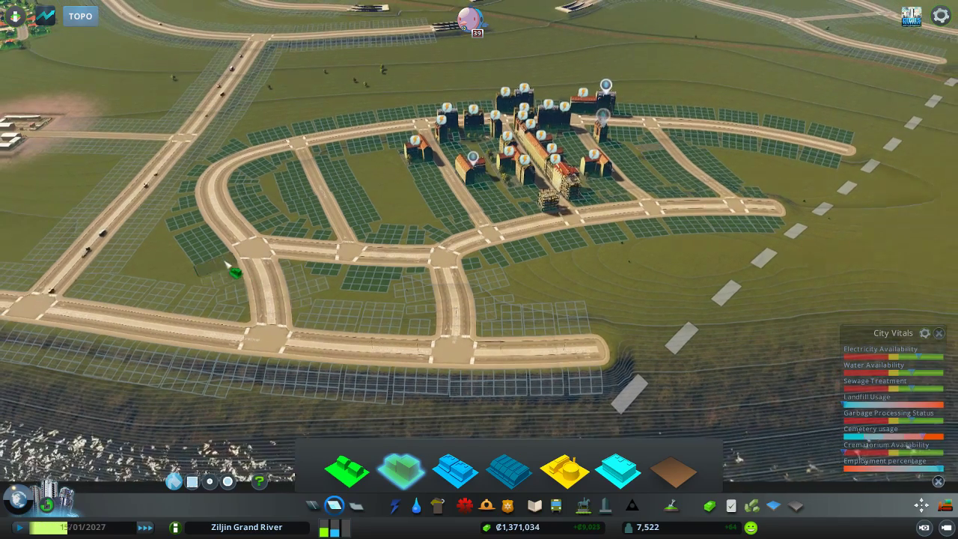
pyautogui.scroll(-1, 366, 308)
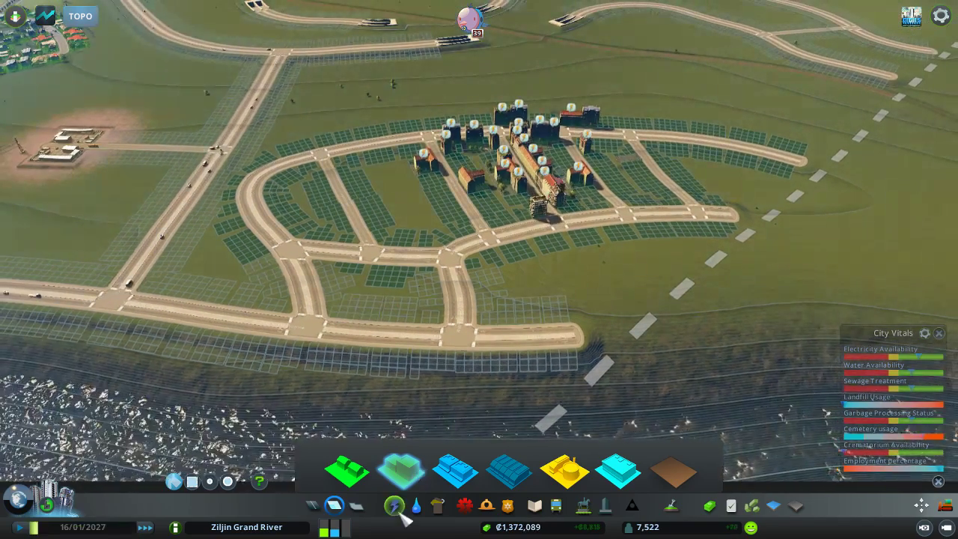
pyautogui.scroll(2, 480, 283)
pyautogui.scroll(3, 473, 285)
pyautogui.scroll(2, 473, 284)
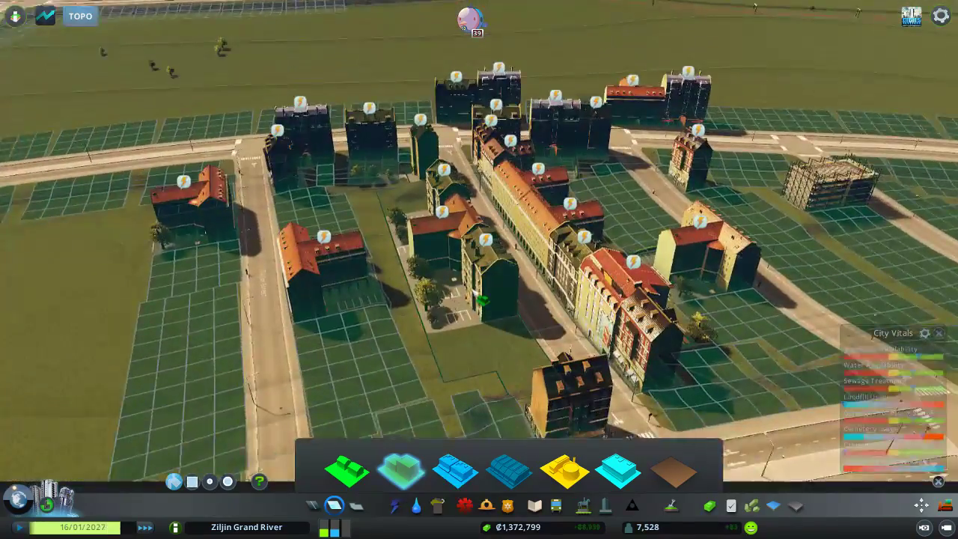
# Put away the zoning tool and view the growing village from another angle.
pyautogui.press('Escape')
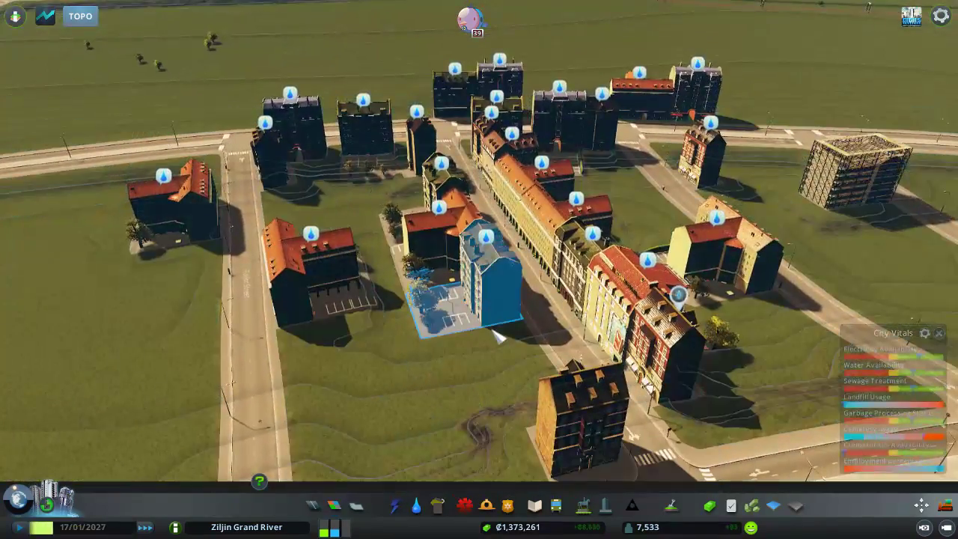
pyautogui.rightClick(498, 339)
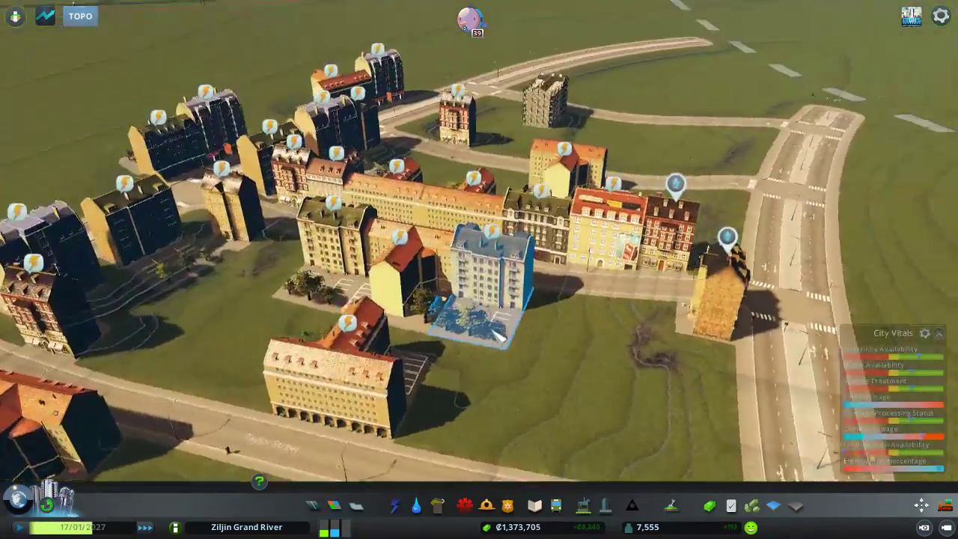
pyautogui.scroll(-3, 498, 338)
pyautogui.scroll(-3, 479, 299)
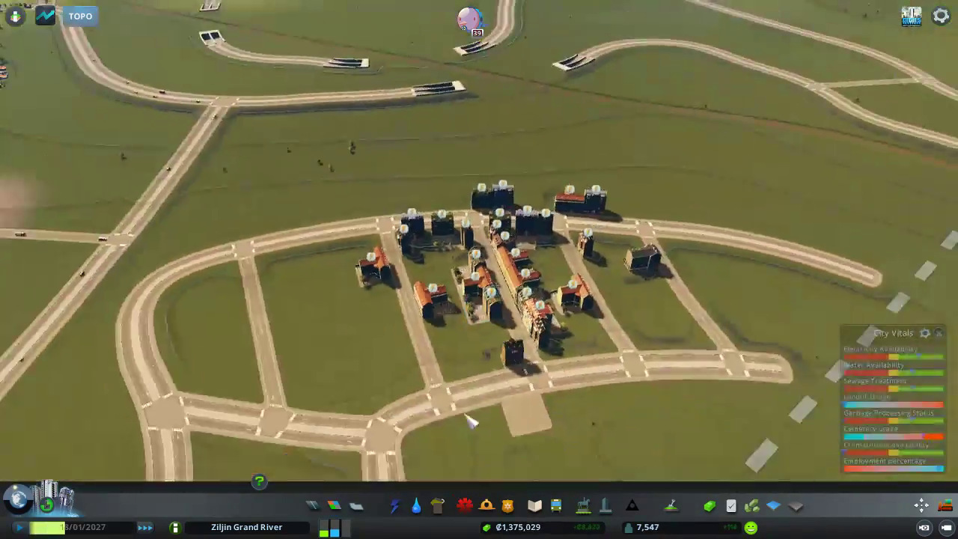
pyautogui.scroll(-2, 464, 315)
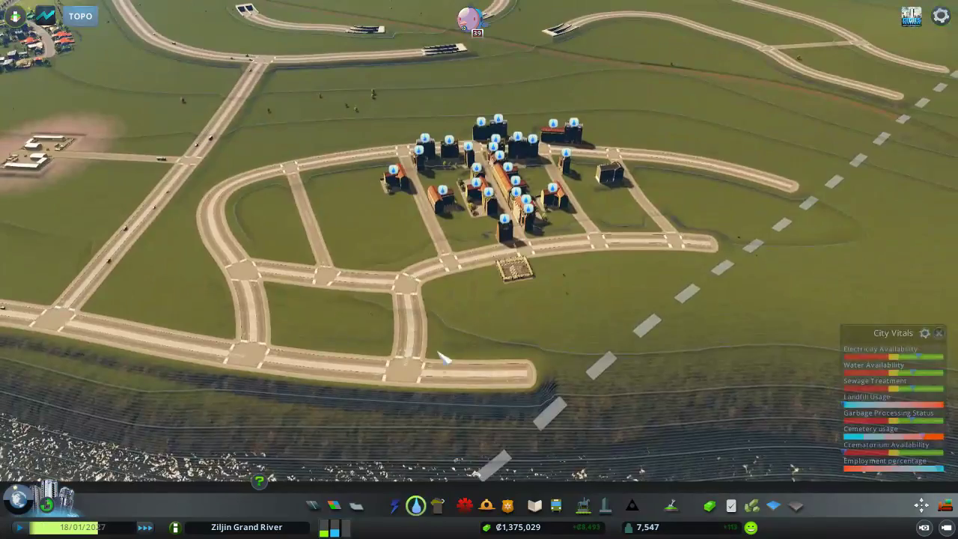
# Lay a water pipe from the existing network across the district, plus a short branch.
pyautogui.click(416, 506)
pyautogui.scroll(-3, 375, 262)
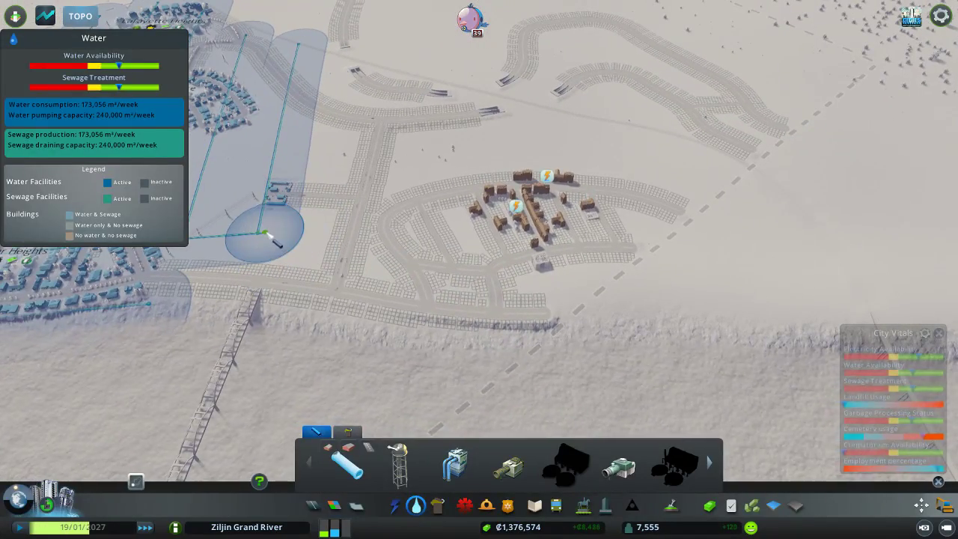
pyautogui.click(272, 236)
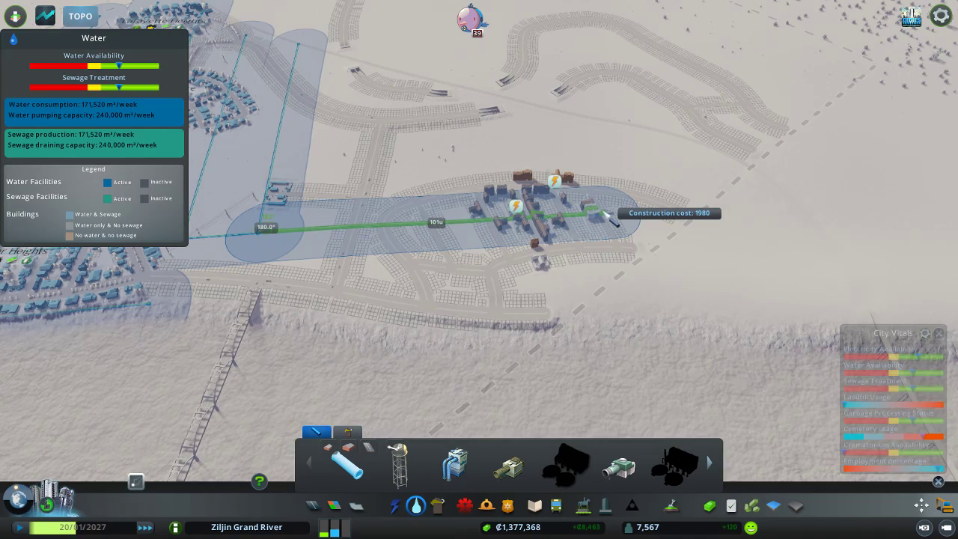
pyautogui.click(657, 214)
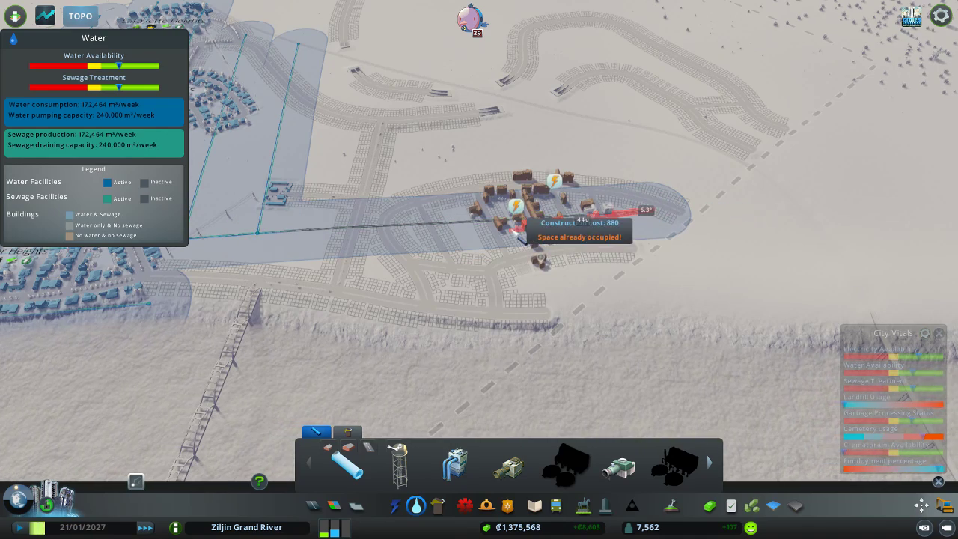
pyautogui.click(420, 231)
pyautogui.click(419, 150)
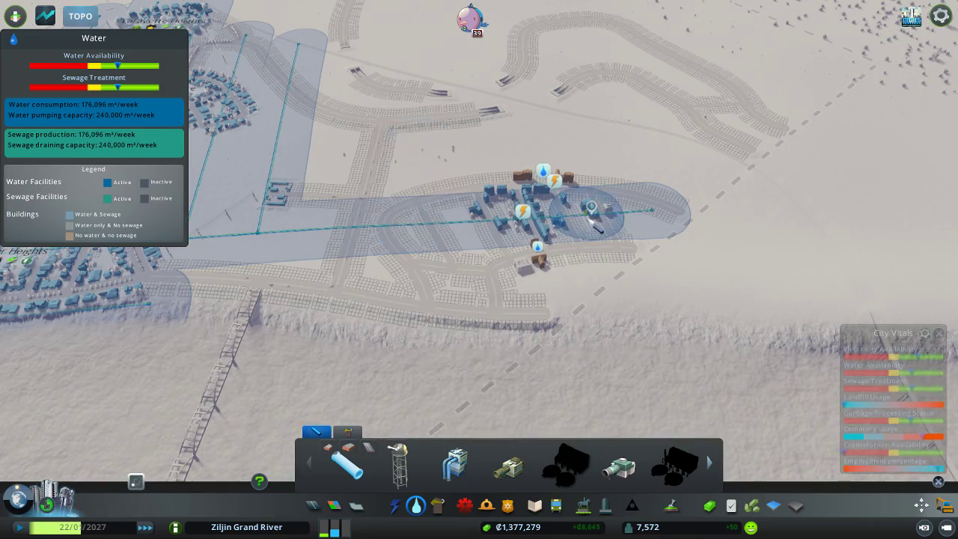
pyautogui.scroll(2, 479, 262)
pyautogui.press('a')
pyautogui.press('a')
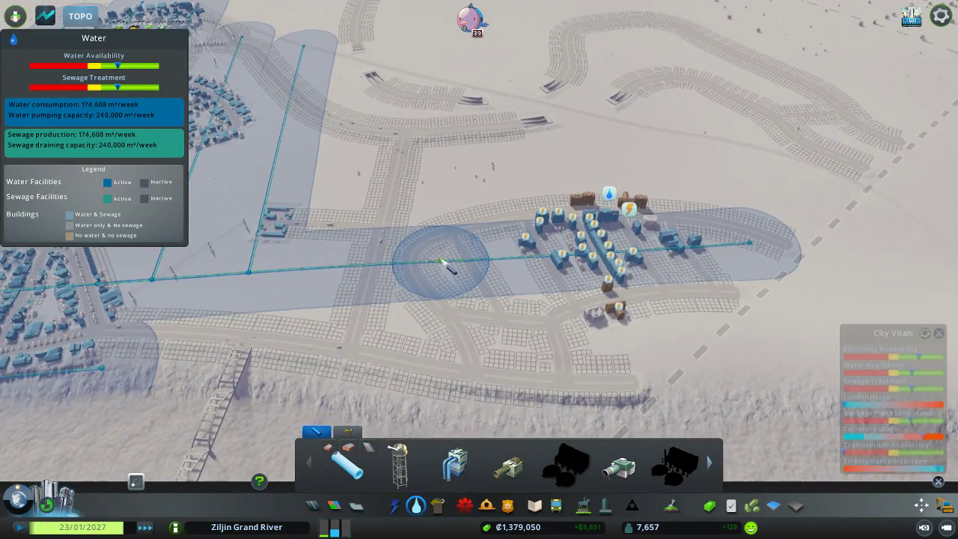
# Run a connecting pipe down to the lower road and along it.
pyautogui.click(448, 267)
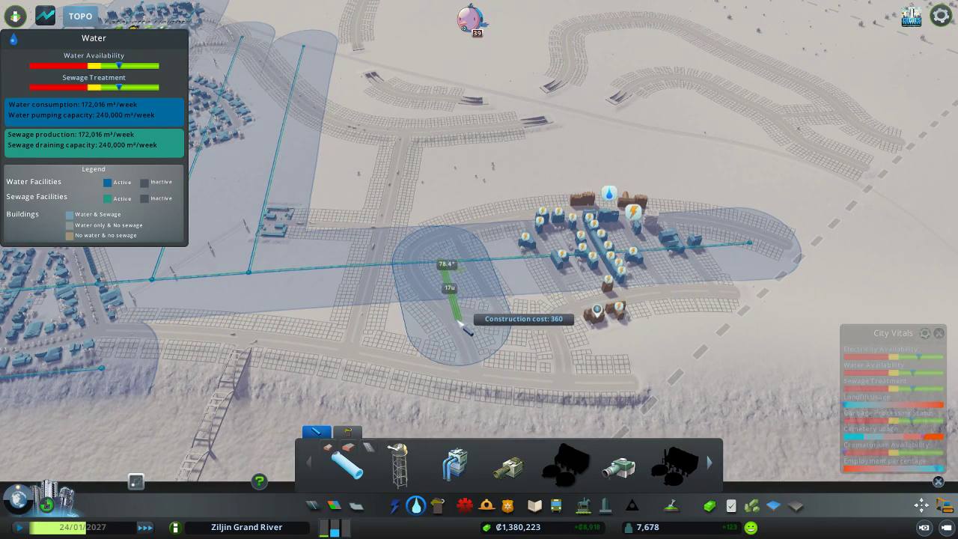
pyautogui.click(468, 330)
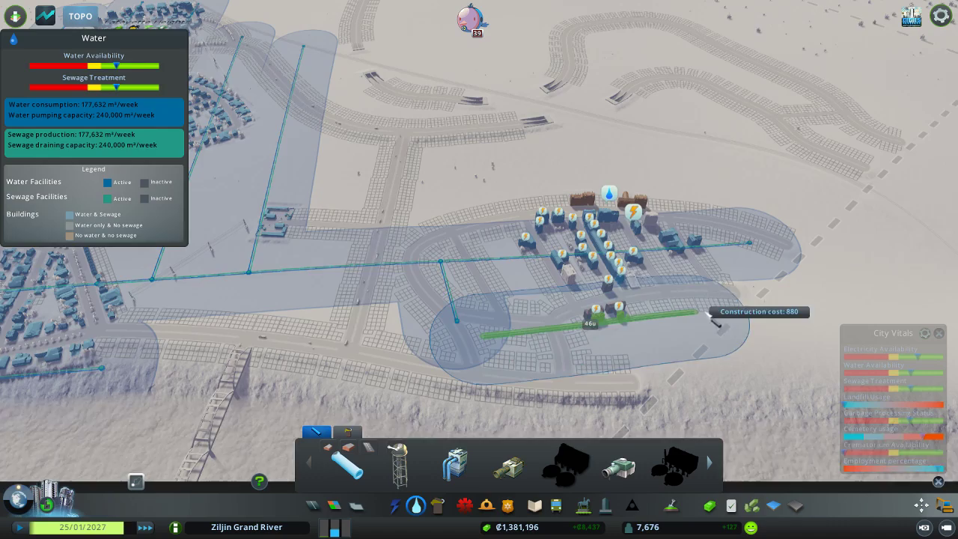
pyautogui.click(730, 318)
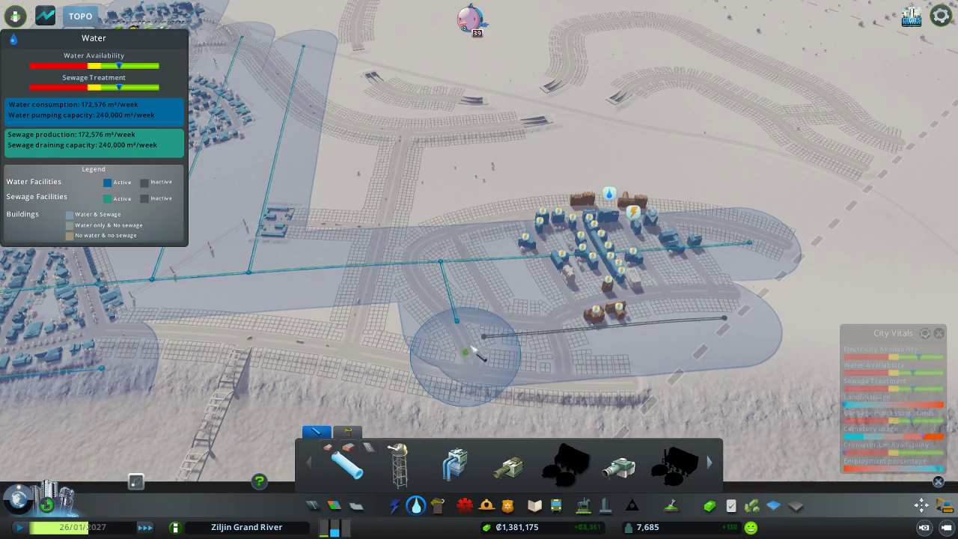
pyautogui.scroll(3, 468, 344)
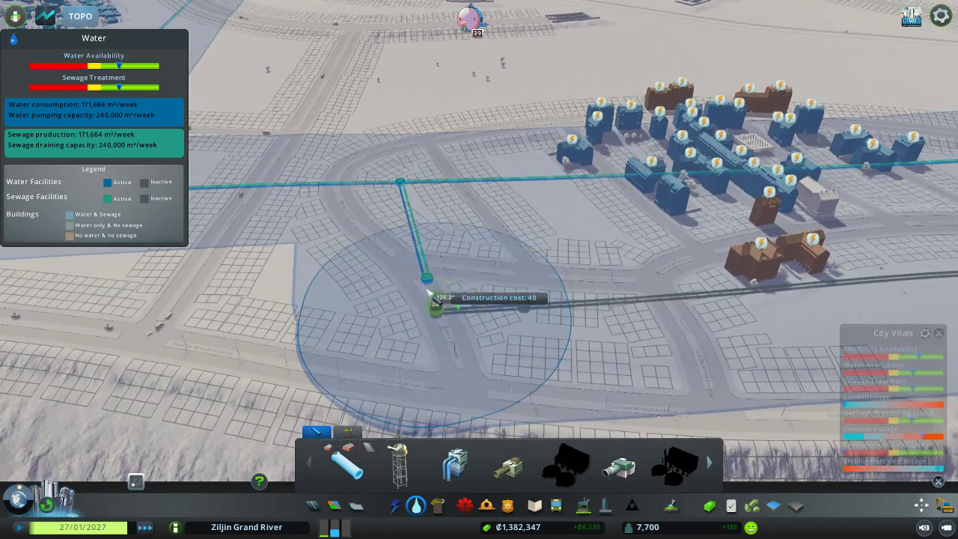
pyautogui.click(453, 322)
pyautogui.scroll(-3, 453, 322)
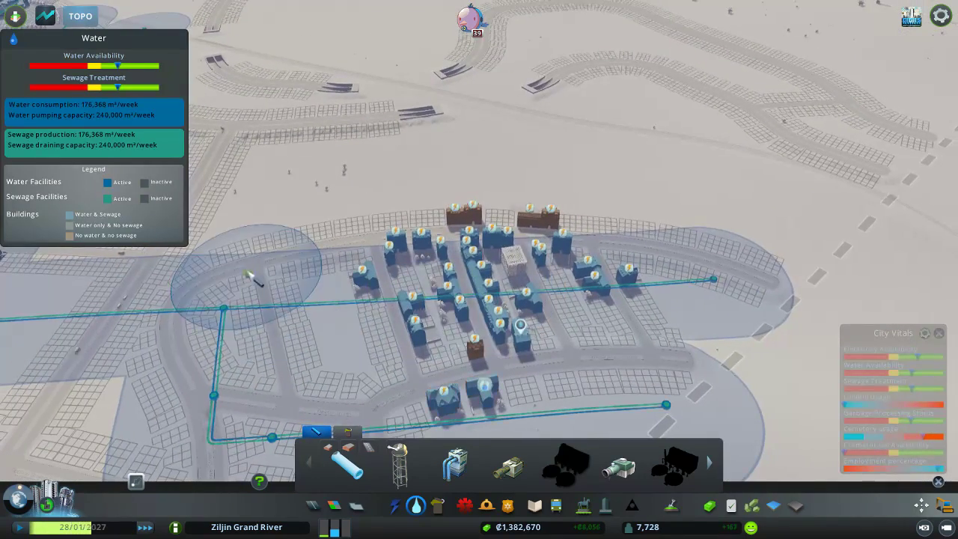
# Add a pipe branch up to the top road and a pipe along the district's top.
pyautogui.click(224, 307)
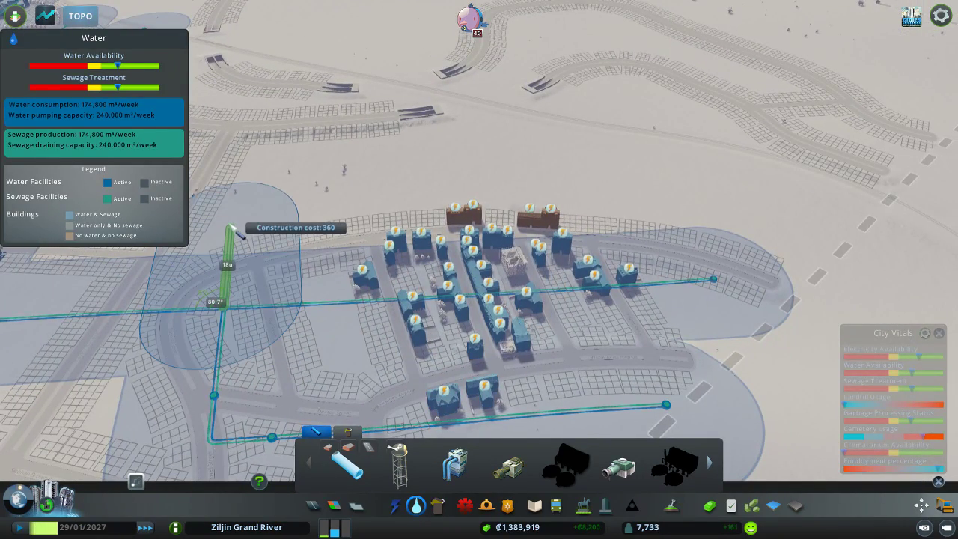
pyautogui.click(236, 200)
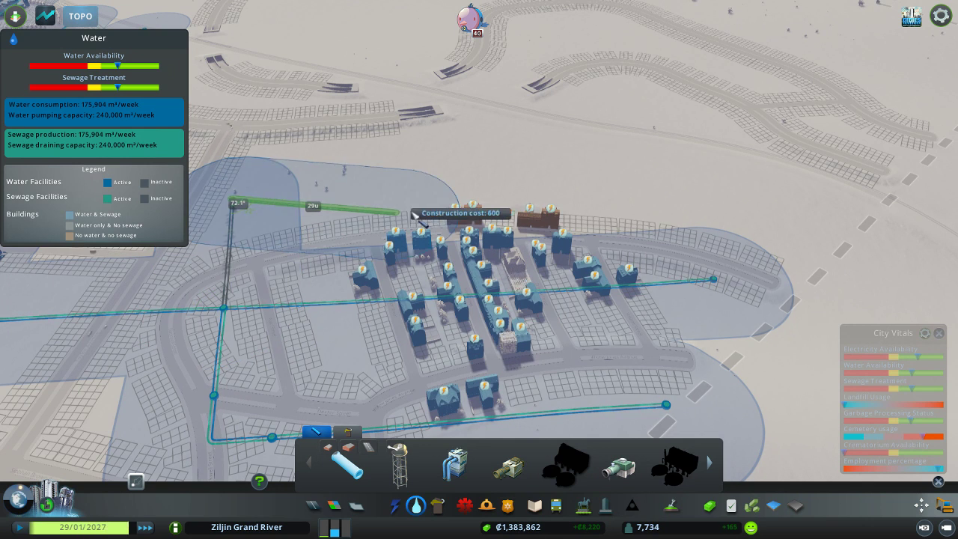
pyautogui.rightClick(427, 220)
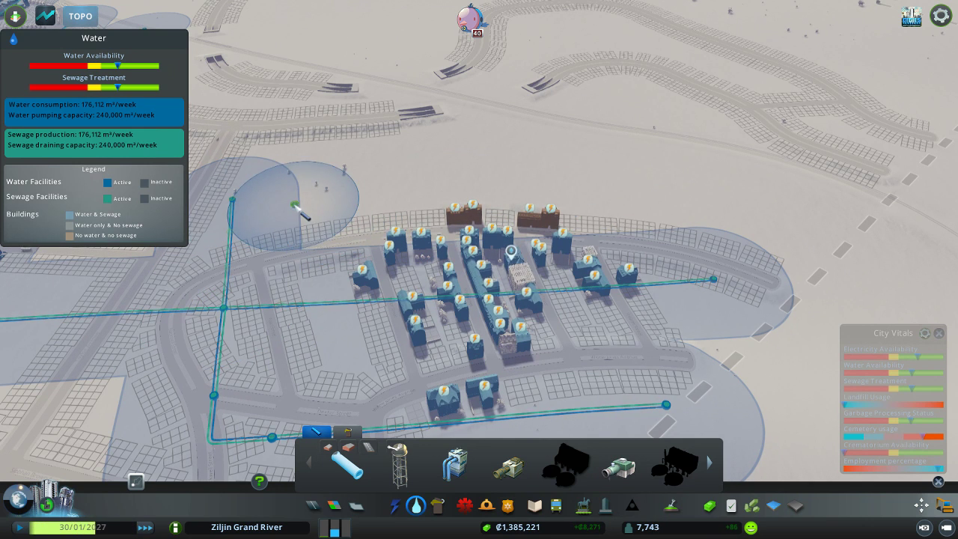
pyautogui.click(296, 208)
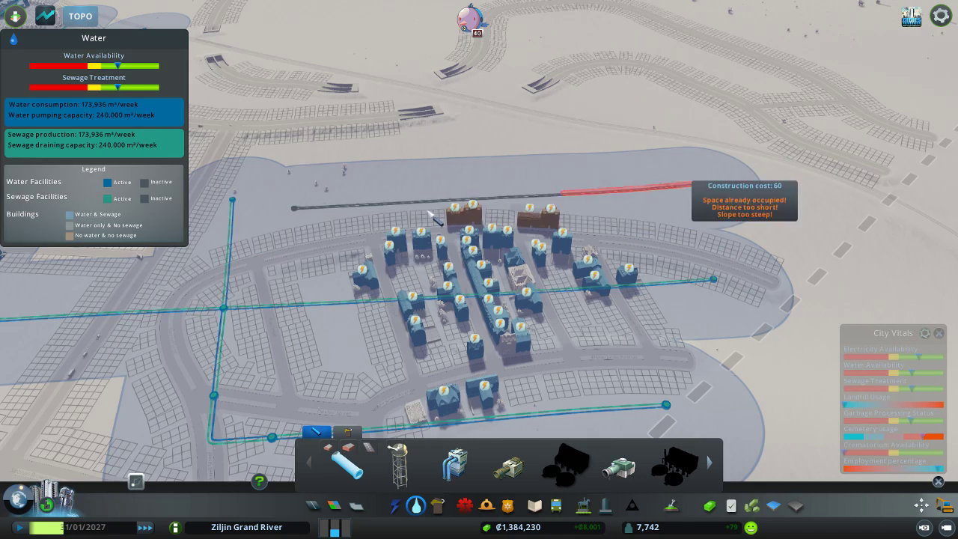
pyautogui.click(704, 187)
pyautogui.click(242, 221)
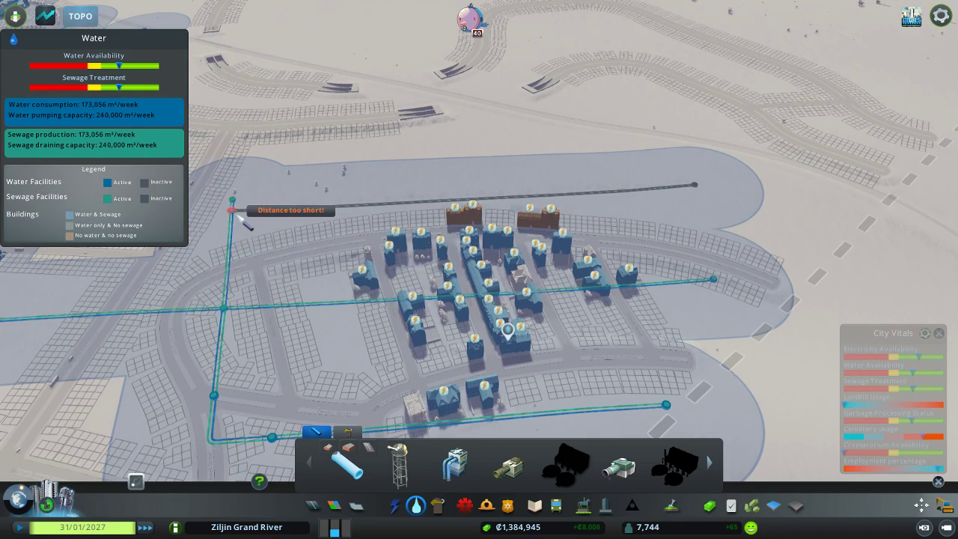
pyautogui.scroll(-3, 336, 298)
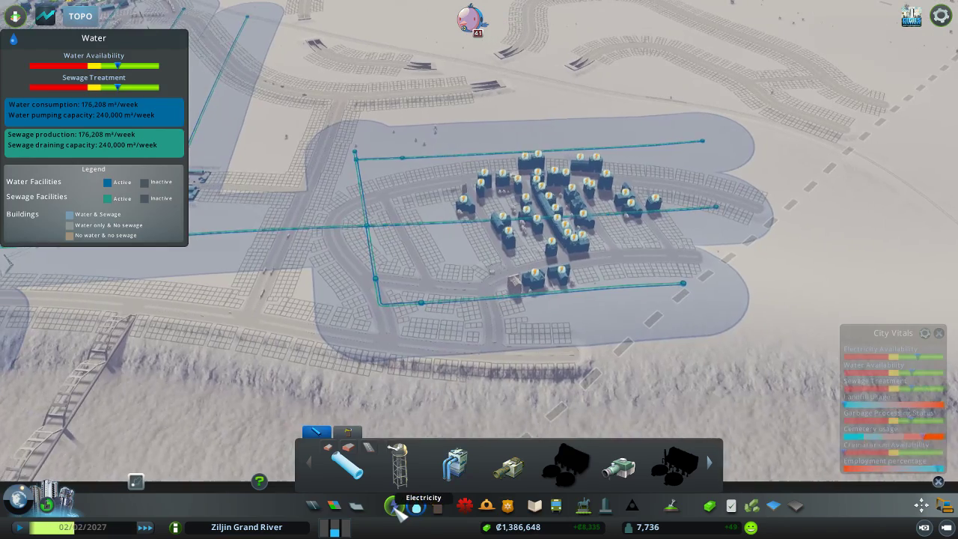
# Check electricity coverage across the unpowered buildings, then return to the Zoning tool.
pyautogui.click(395, 507)
pyautogui.scroll(-2, 470, 370)
pyautogui.scroll(-1, 471, 371)
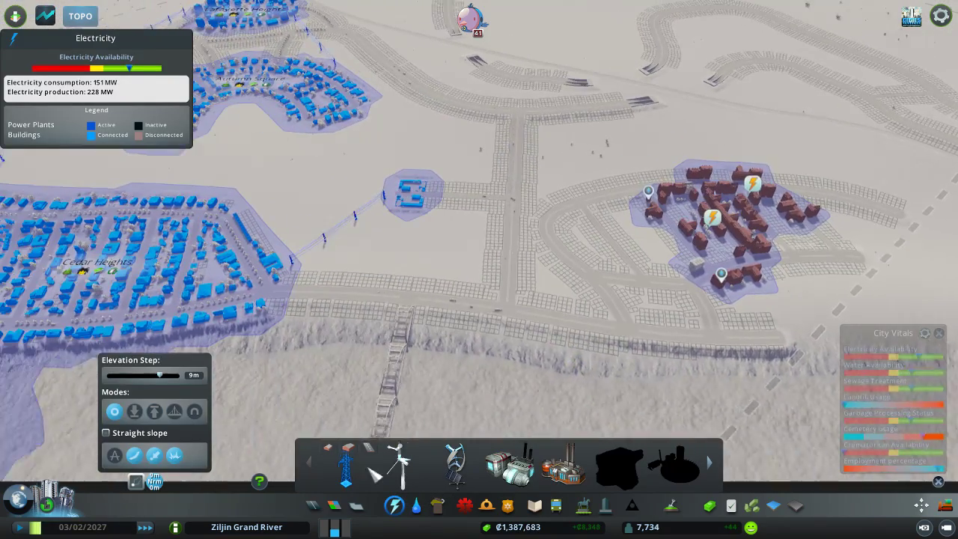
pyautogui.press('a')
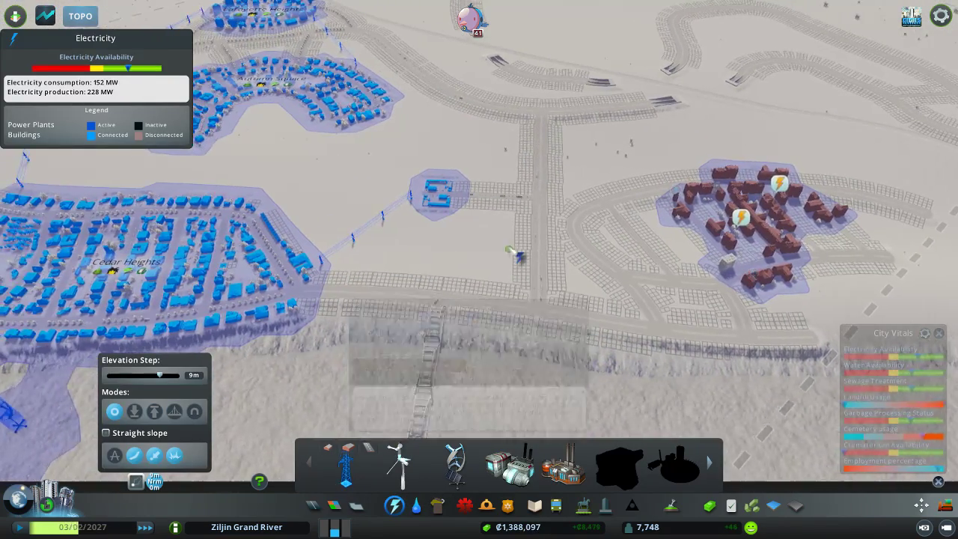
pyautogui.scroll(4, 509, 251)
pyautogui.scroll(3, 510, 250)
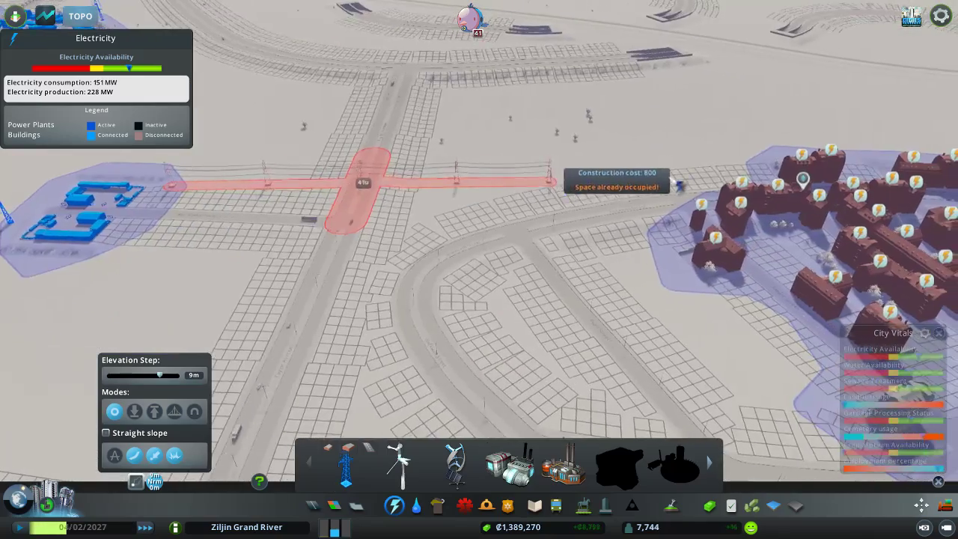
pyautogui.press('d')
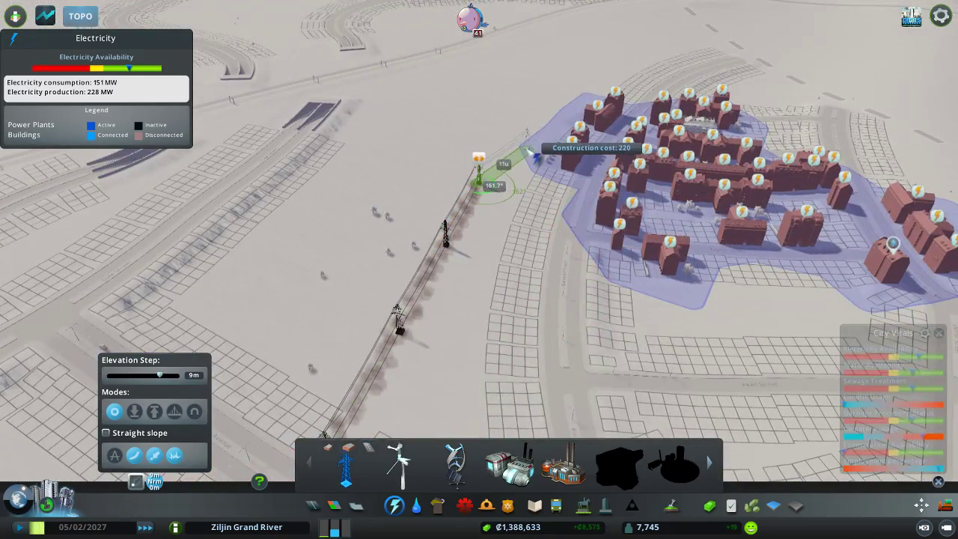
pyautogui.scroll(-5, 449, 219)
pyautogui.scroll(-2, 449, 219)
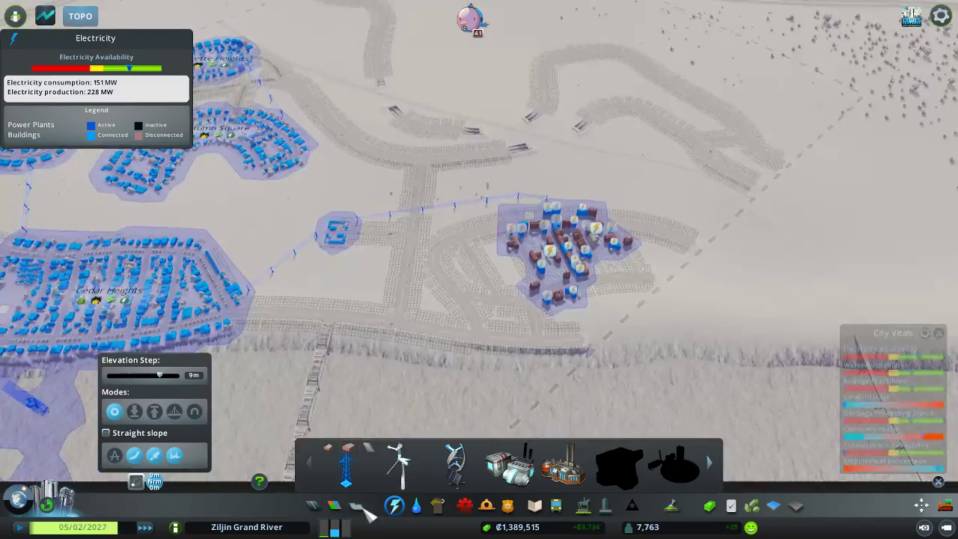
pyautogui.click(335, 507)
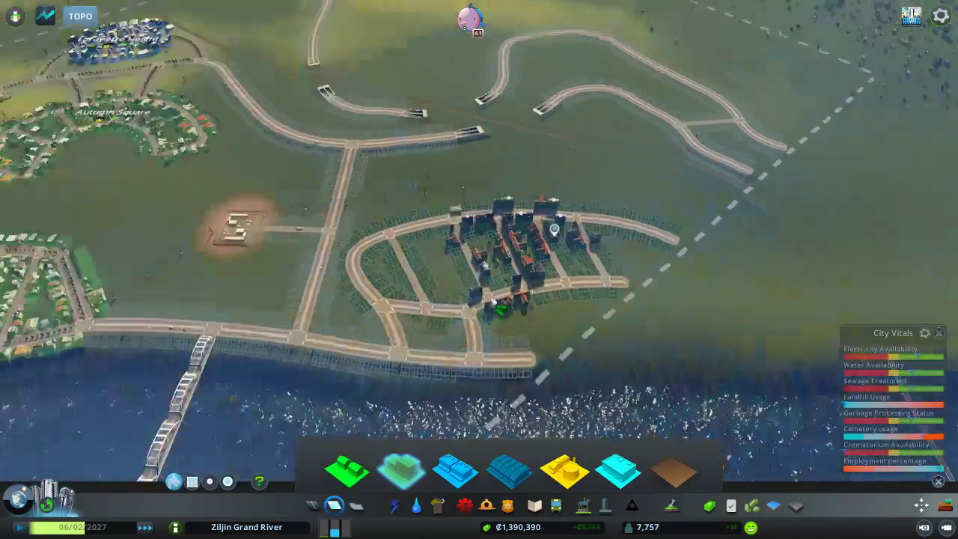
pyautogui.scroll(5, 524, 247)
pyautogui.scroll(2, 498, 304)
pyautogui.scroll(2, 494, 322)
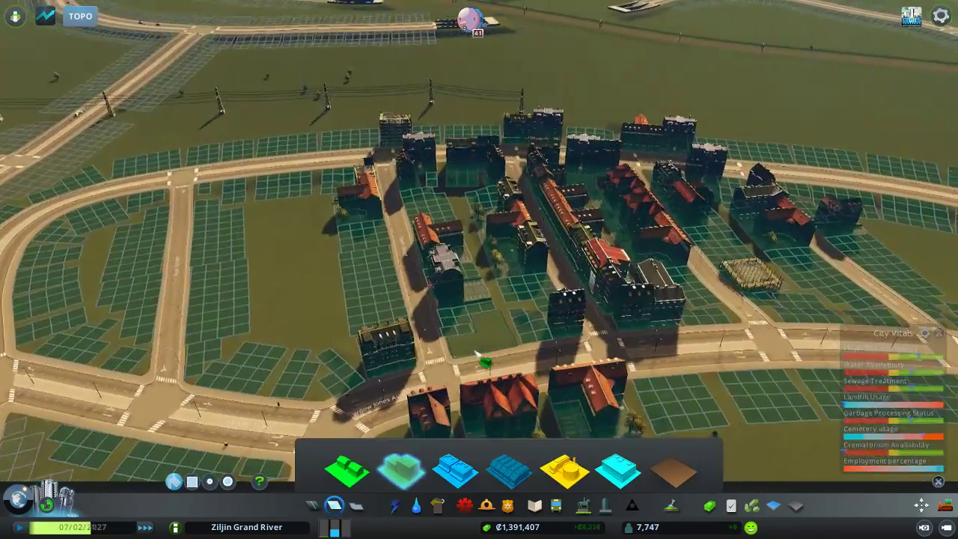
pyautogui.scroll(-2, 479, 348)
pyautogui.scroll(-3, 480, 348)
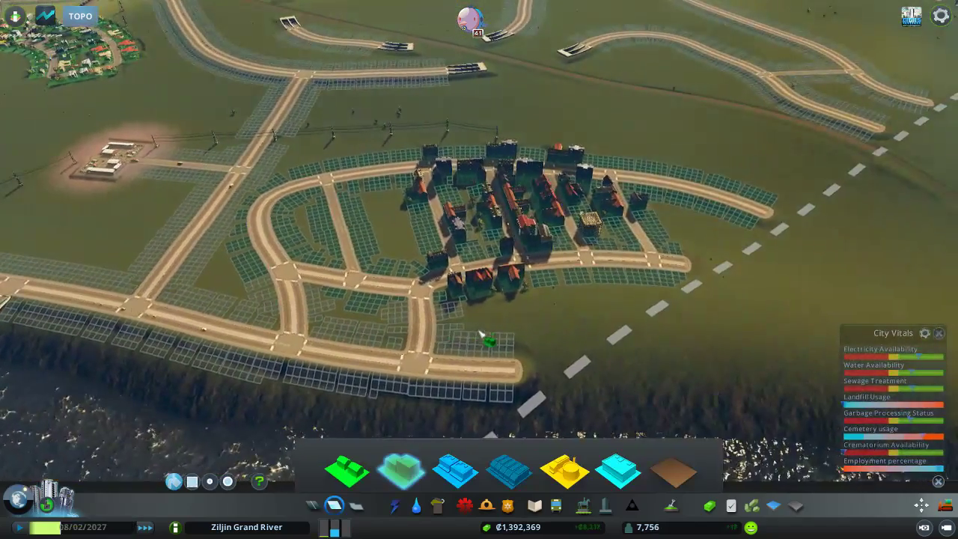
pyautogui.scroll(1, 483, 330)
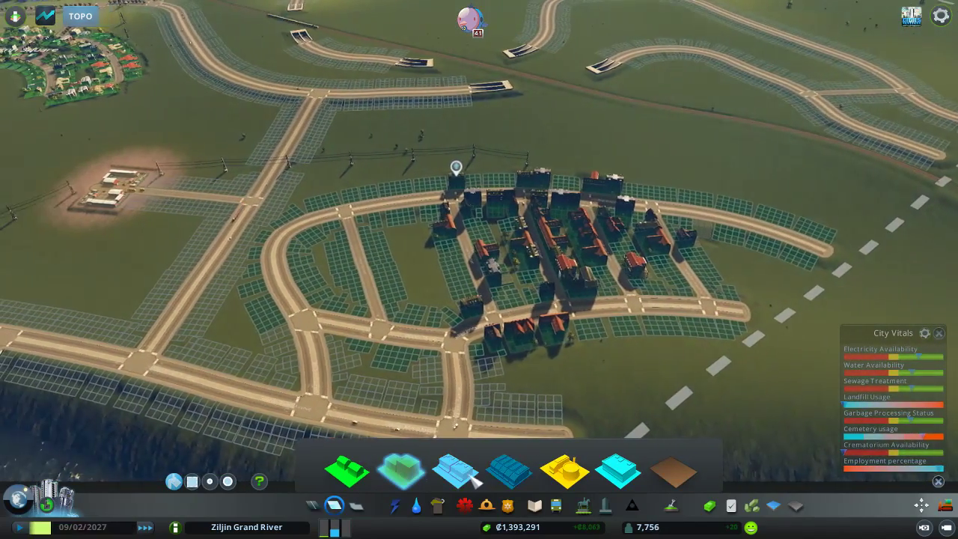
# Select the high-density commercial zone brush.
pyautogui.click(510, 470)
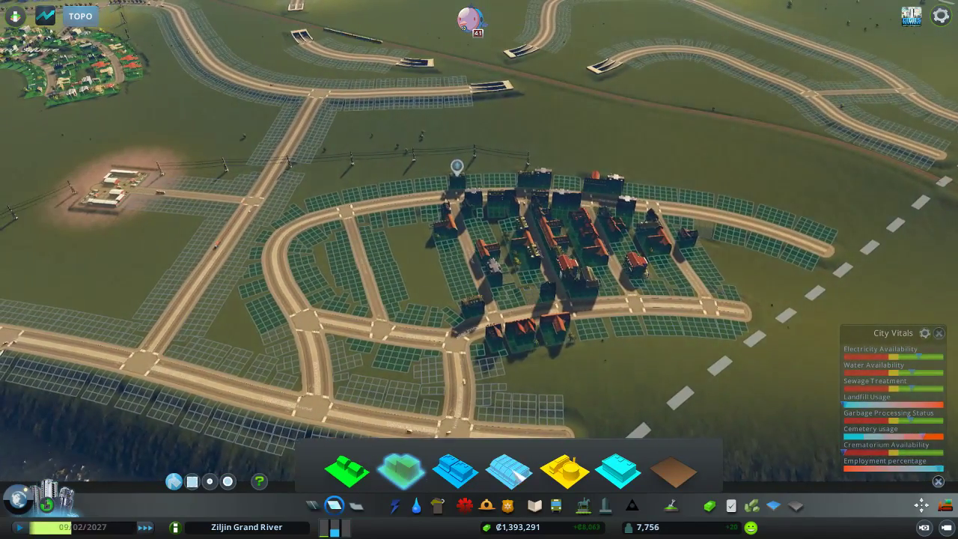
pyautogui.scroll(1, 487, 410)
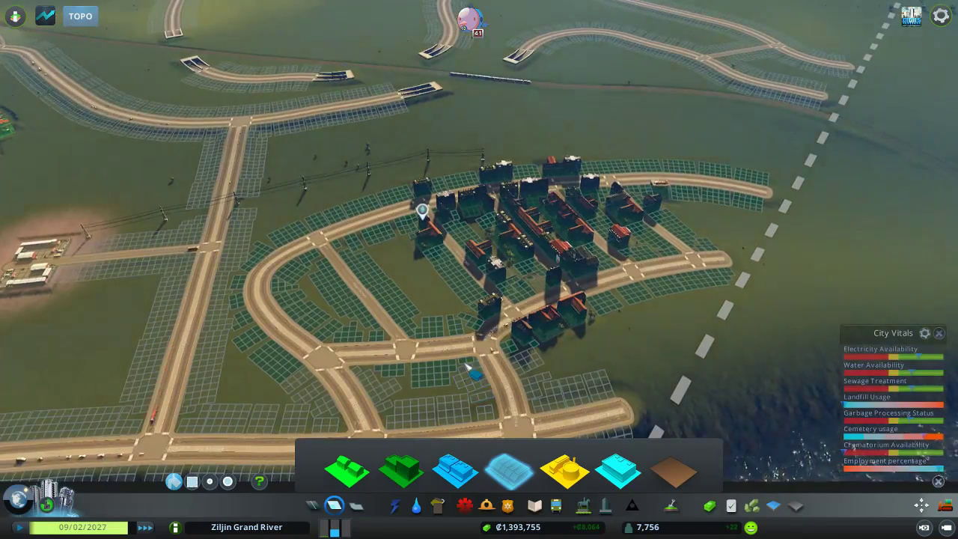
pyautogui.scroll(-3, 472, 371)
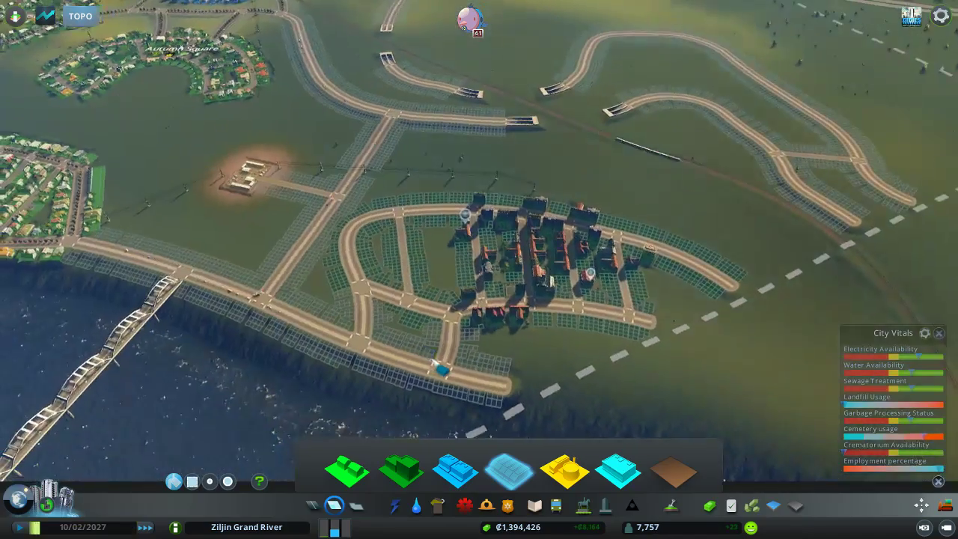
pyautogui.scroll(-2, 450, 367)
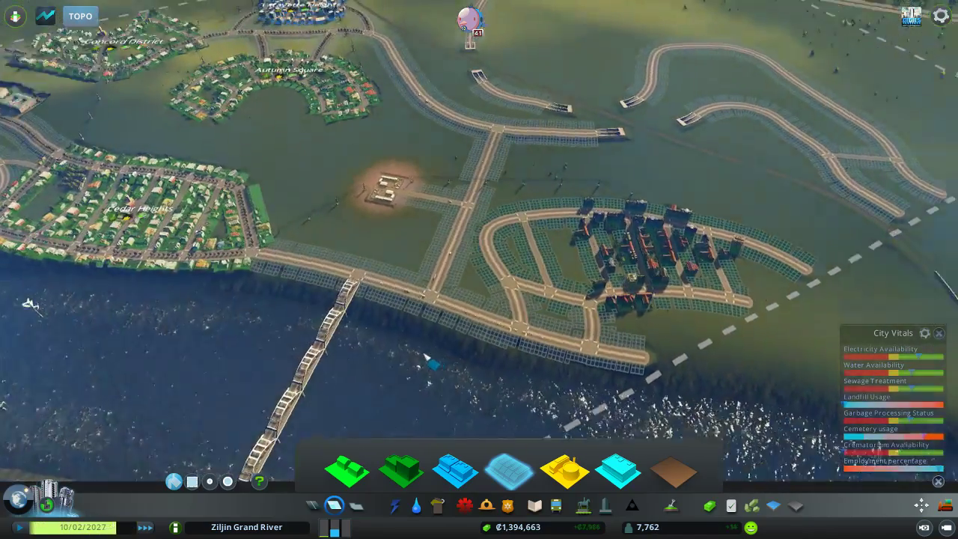
pyautogui.scroll(4, 419, 300)
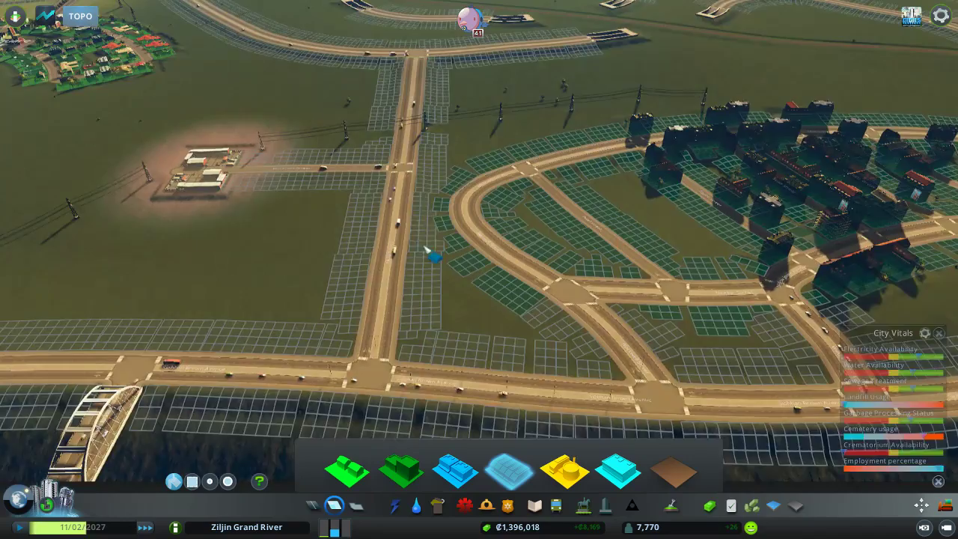
pyautogui.scroll(2, 429, 255)
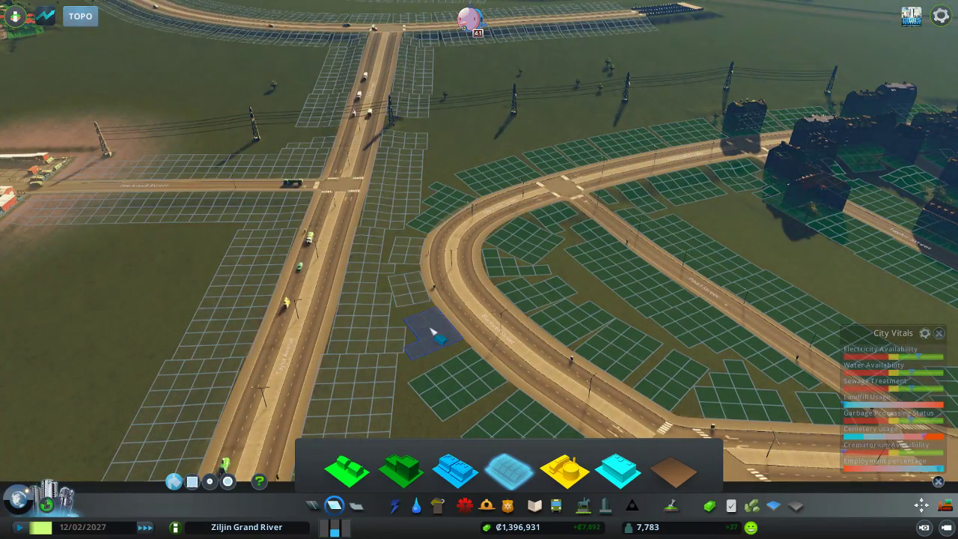
# Zone three patches of roadside lots by the junction as high-density commercial, then exit zoning.
pyautogui.click(452, 206)
pyautogui.scroll(-3, 452, 206)
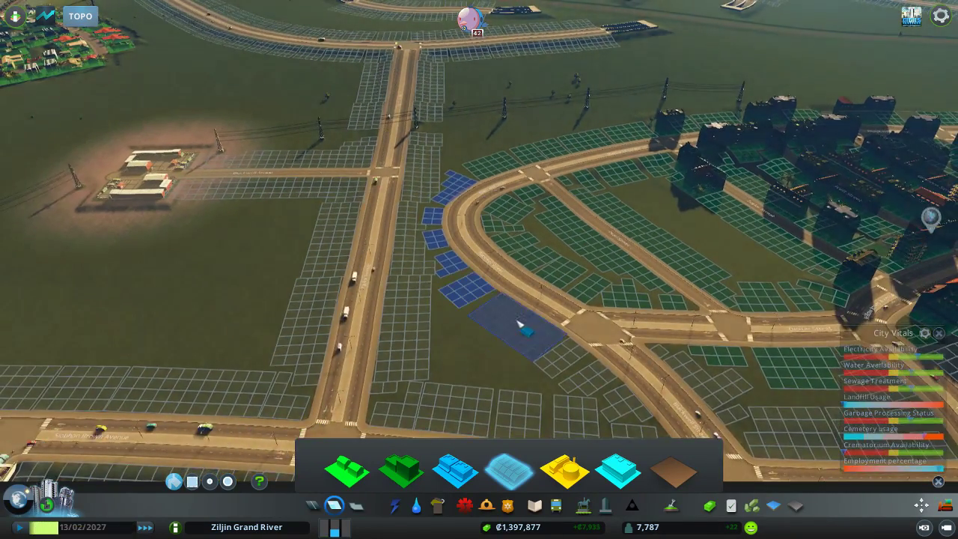
pyautogui.click(520, 328)
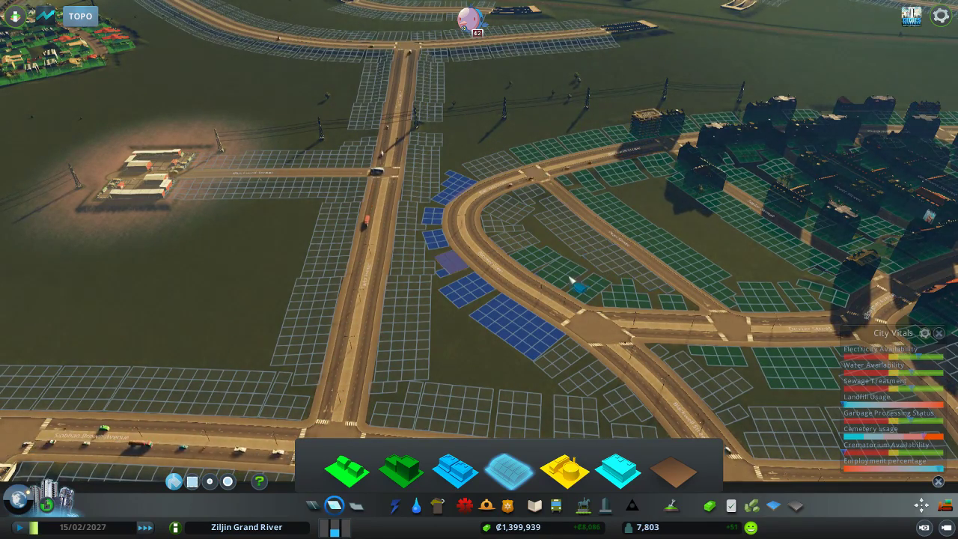
pyautogui.click(599, 292)
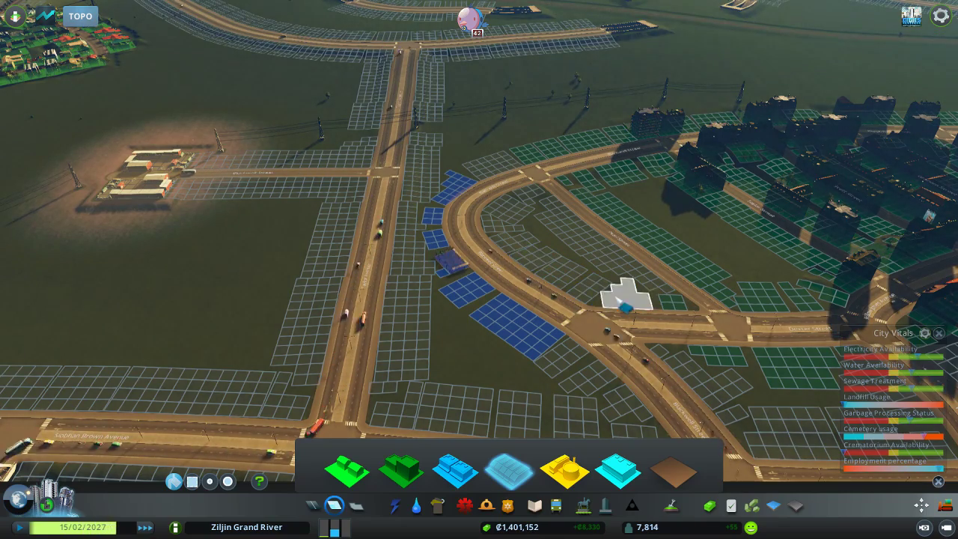
pyautogui.scroll(-2, 677, 303)
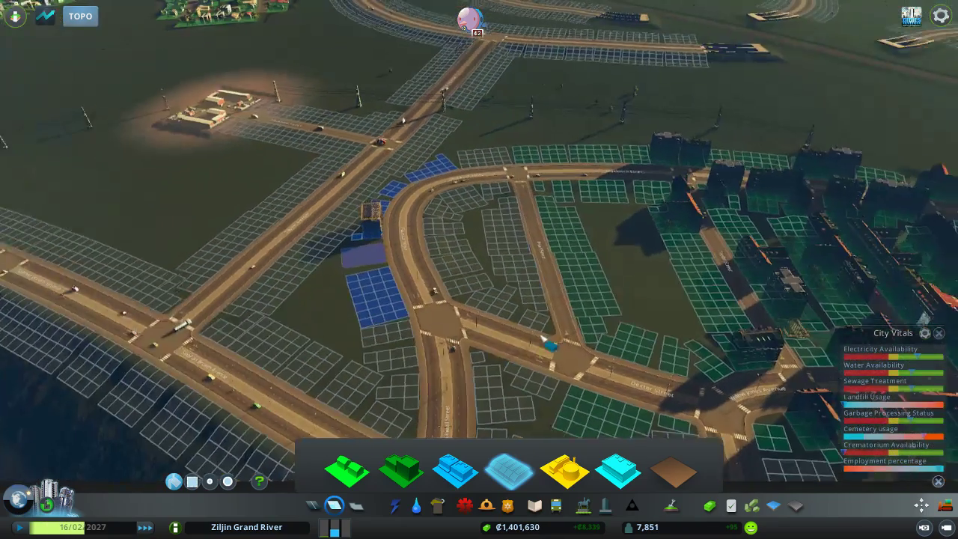
pyautogui.scroll(-2, 524, 299)
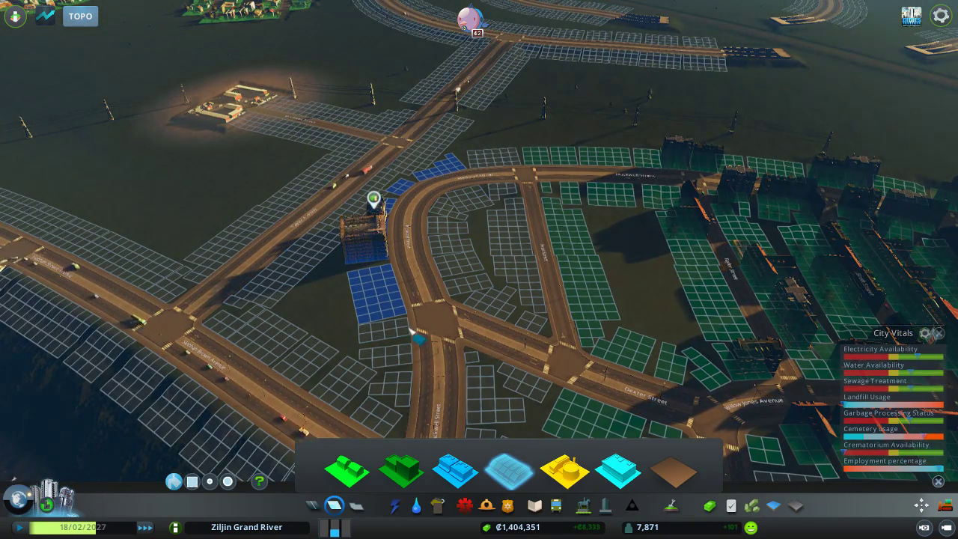
pyautogui.scroll(-2, 515, 320)
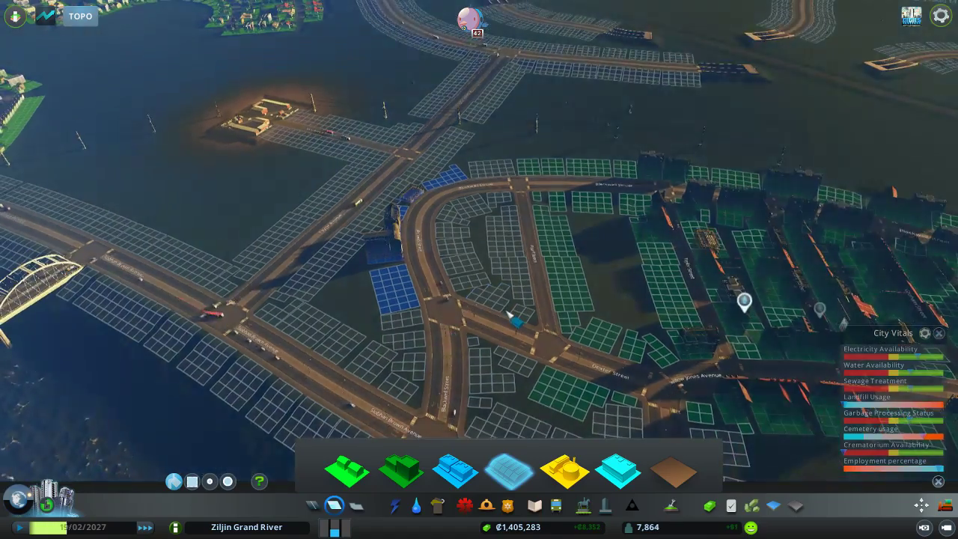
pyautogui.scroll(3, 509, 322)
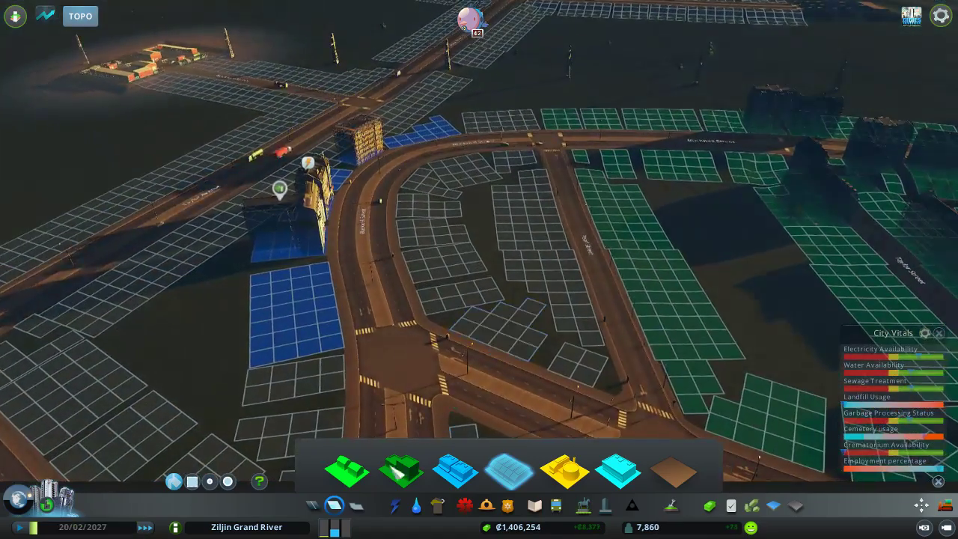
pyautogui.press('q')
pyautogui.scroll(-2, 397, 508)
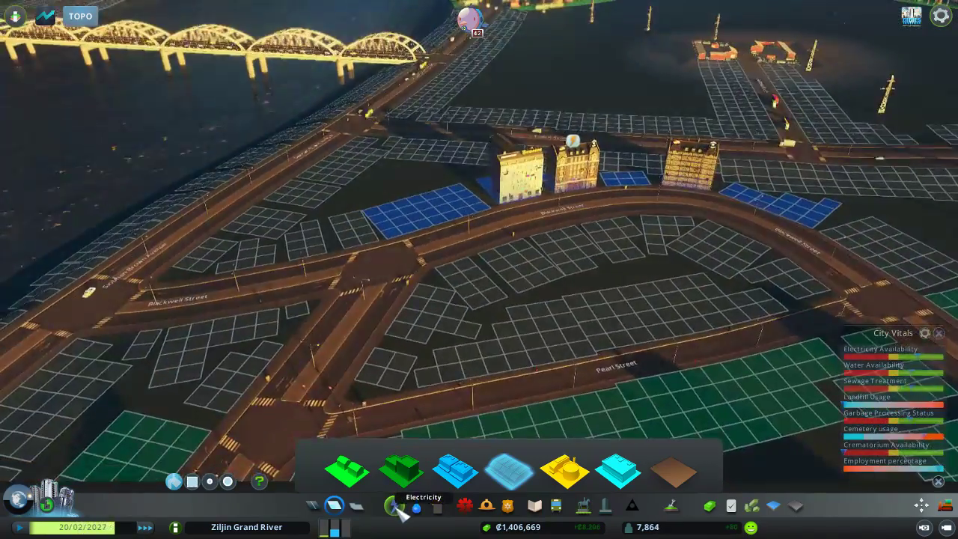
pyautogui.press('Escape')
pyautogui.scroll(5, 479, 269)
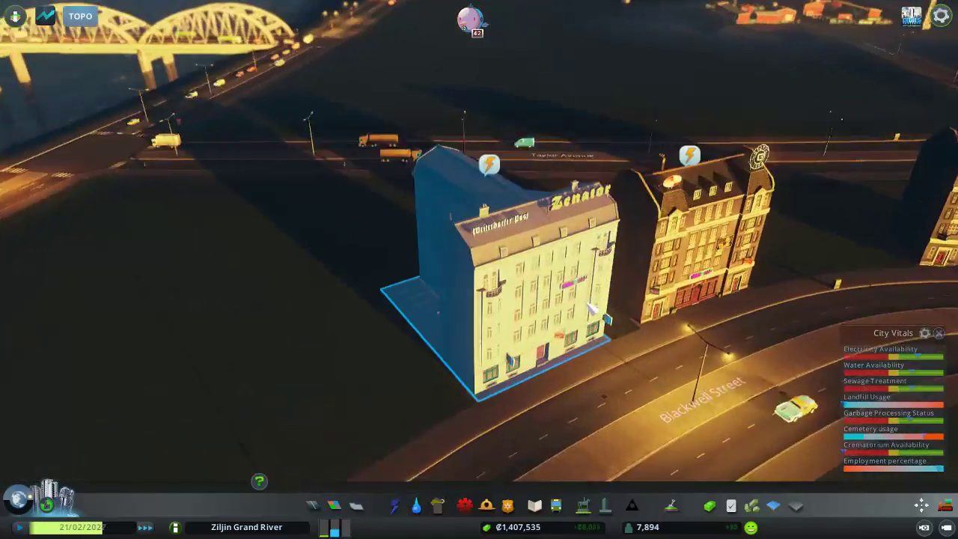
pyautogui.scroll(-2, 602, 311)
pyautogui.scroll(-3, 592, 318)
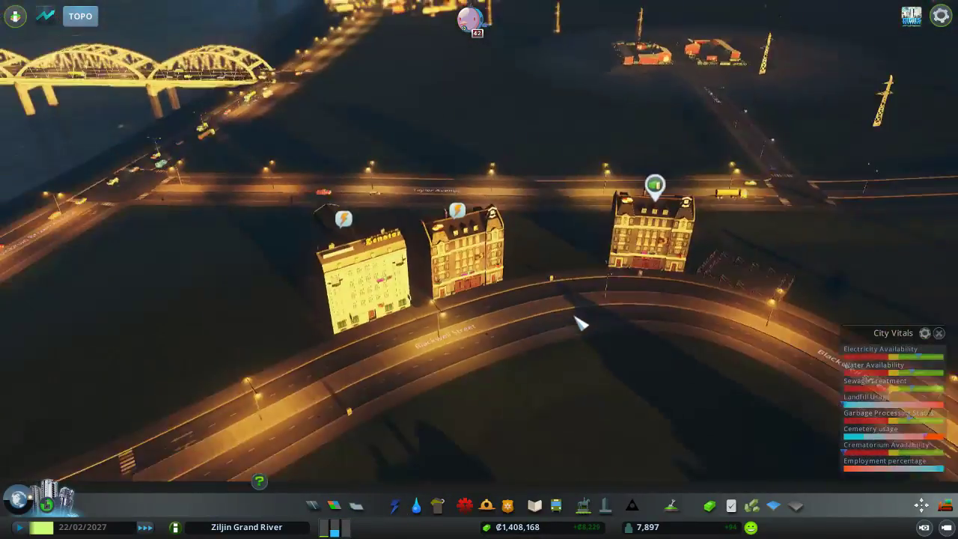
pyautogui.scroll(-2, 581, 322)
pyautogui.scroll(-2, 581, 322)
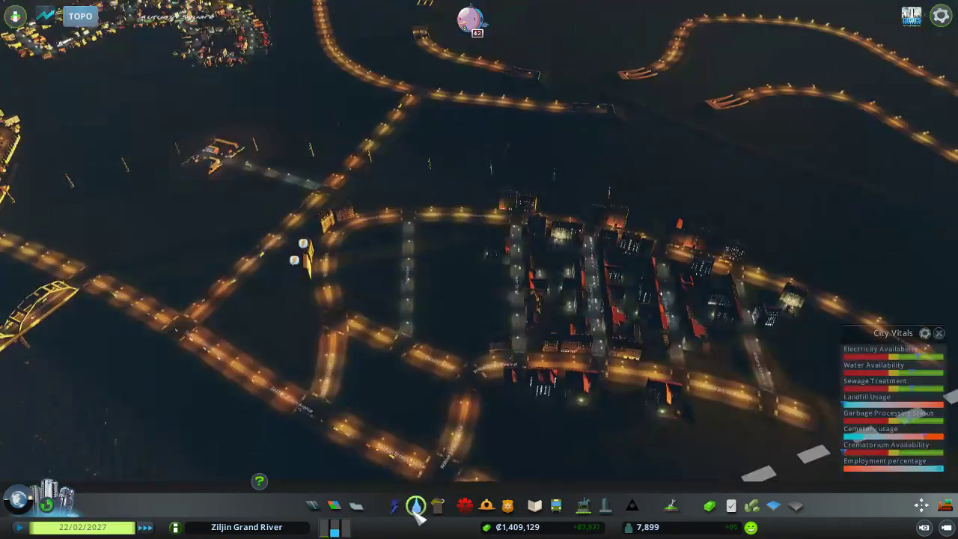
# Check power coverage of the new buildings, then zone the inner block as offices.
pyautogui.click(416, 506)
pyautogui.scroll(-1, 448, 375)
pyautogui.click(399, 507)
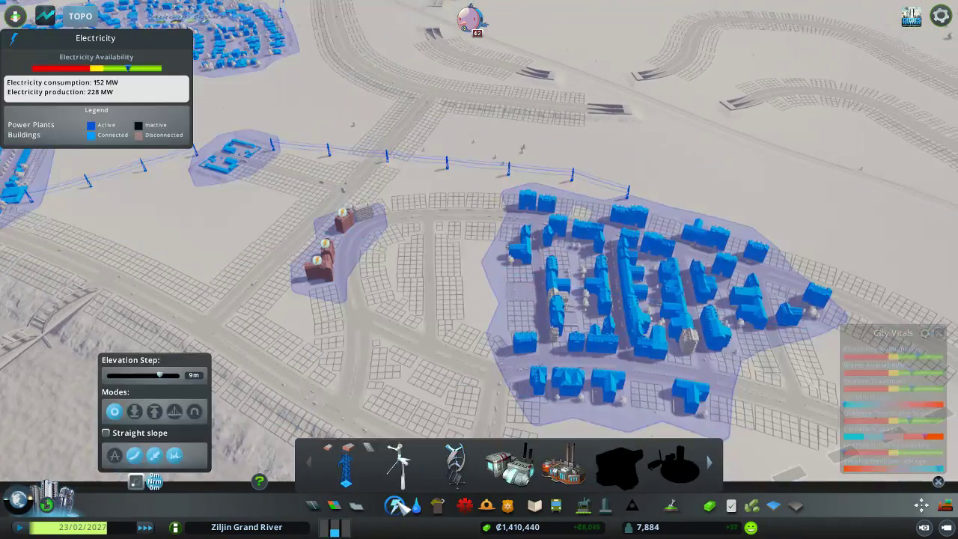
pyautogui.click(335, 507)
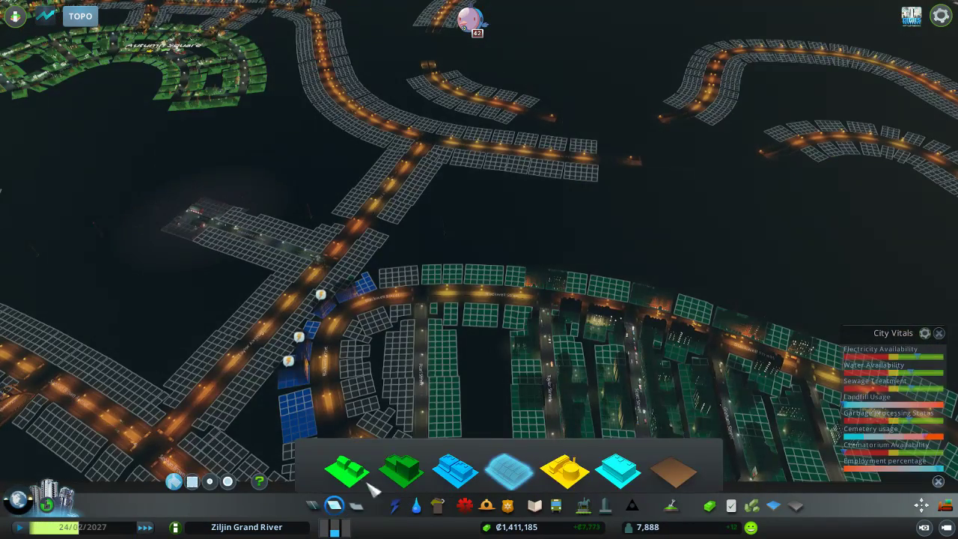
pyautogui.scroll(3, 419, 358)
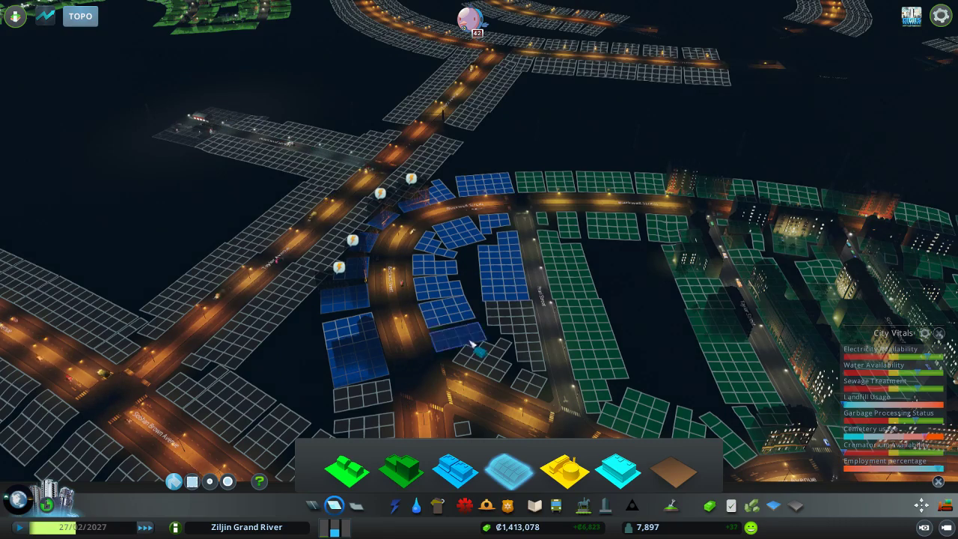
pyautogui.scroll(-2, 537, 383)
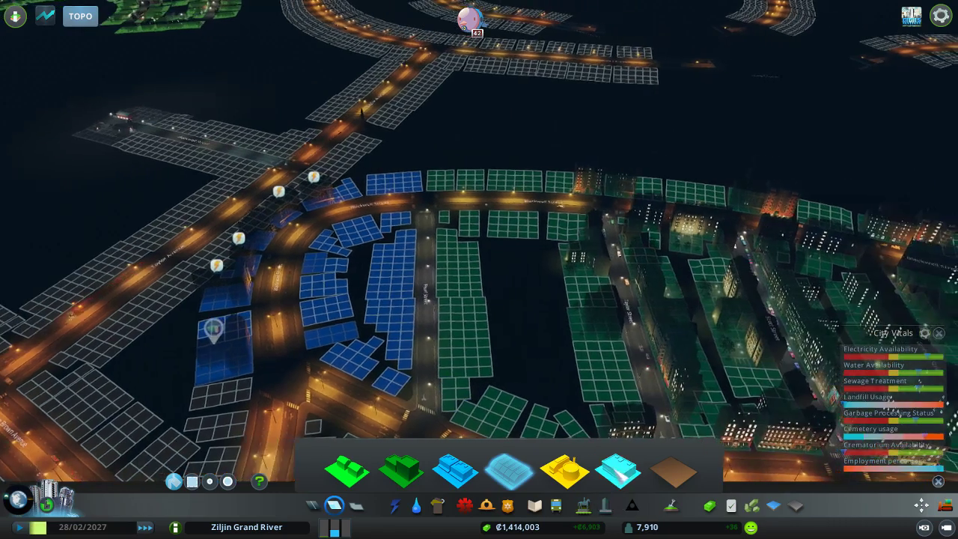
pyautogui.click(619, 471)
pyautogui.scroll(-2, 479, 285)
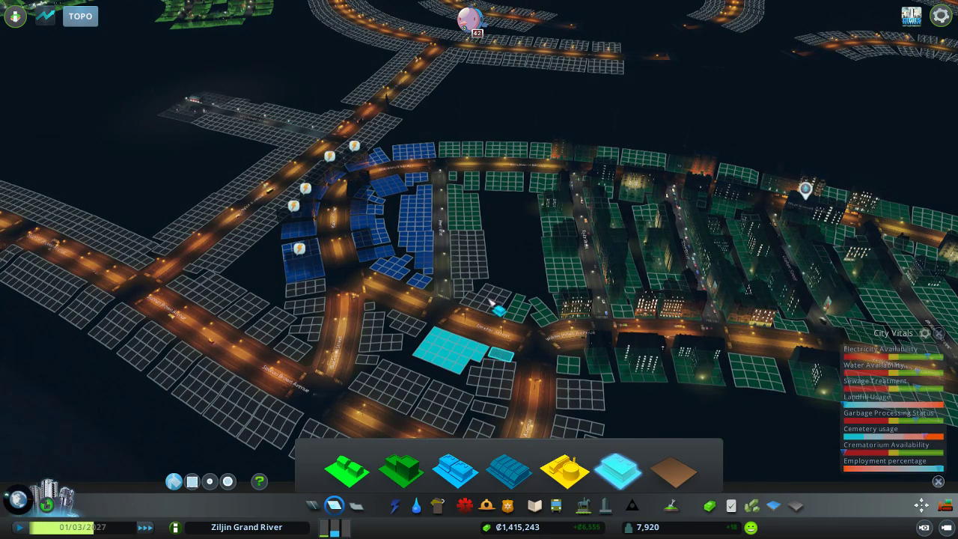
pyautogui.click(468, 264)
pyautogui.scroll(1, 468, 263)
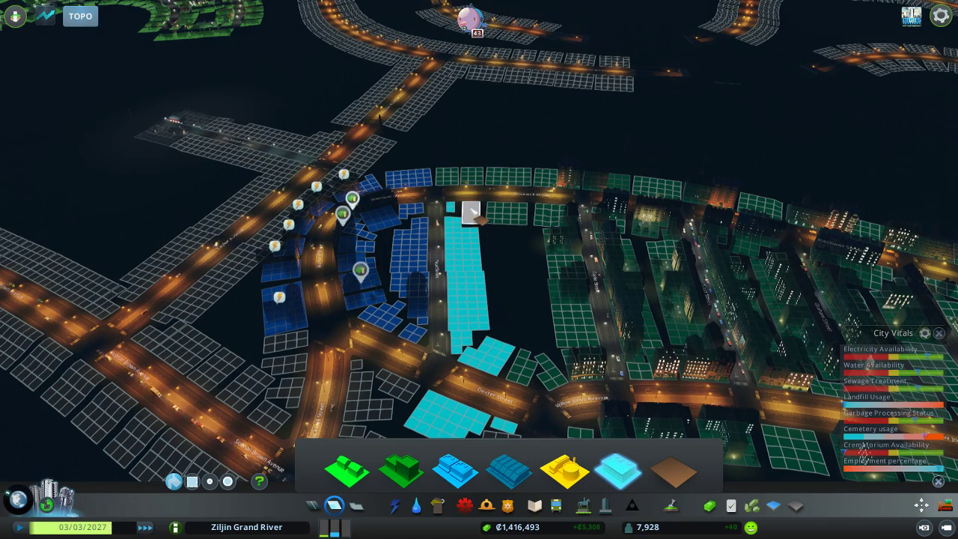
pyautogui.scroll(-1, 473, 220)
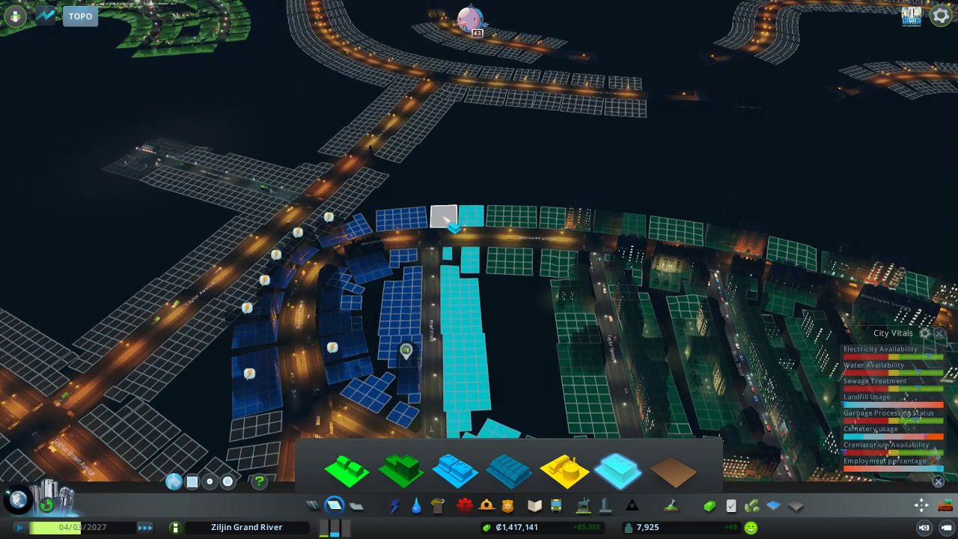
pyautogui.scroll(-2, 473, 261)
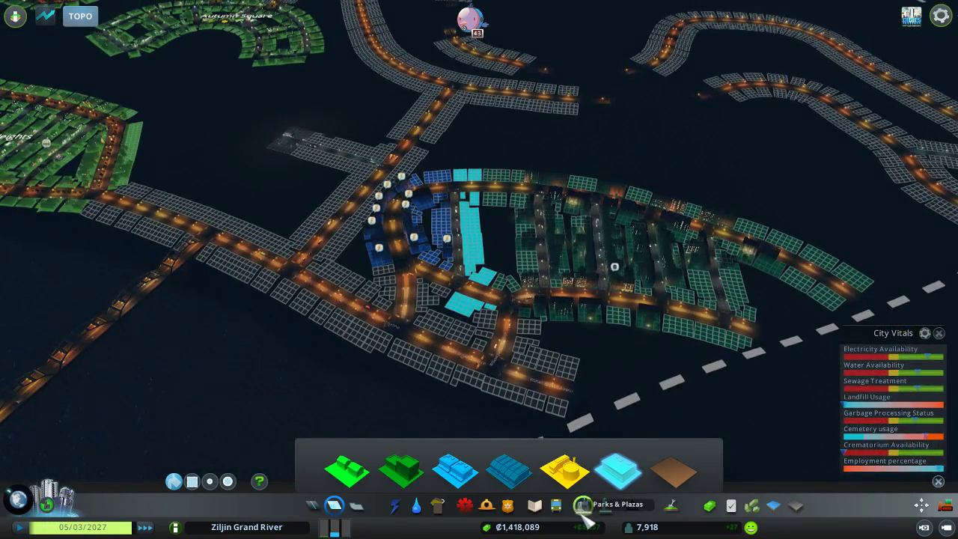
# Place a park on the empty central block and check the electricity overlay.
pyautogui.click(584, 506)
pyautogui.scroll(3, 429, 317)
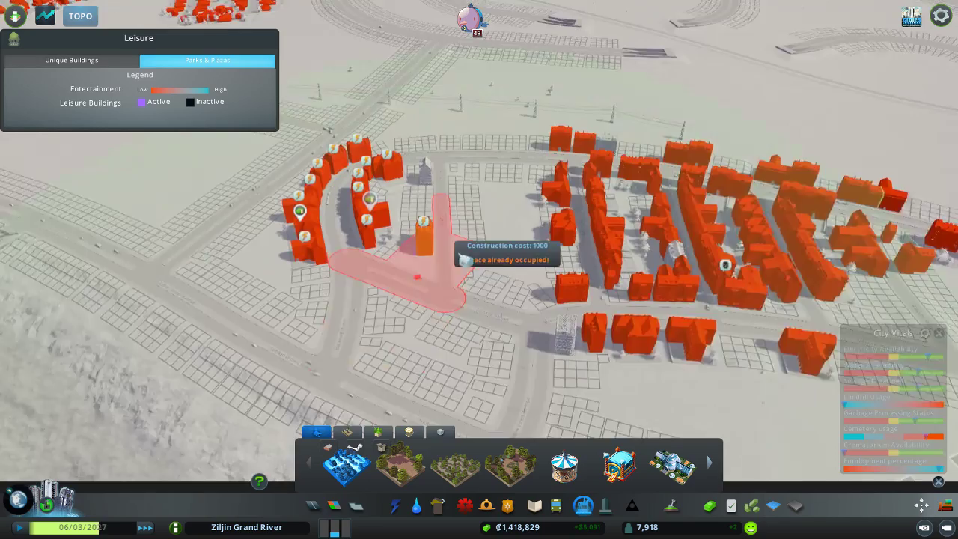
pyautogui.scroll(3, 449, 299)
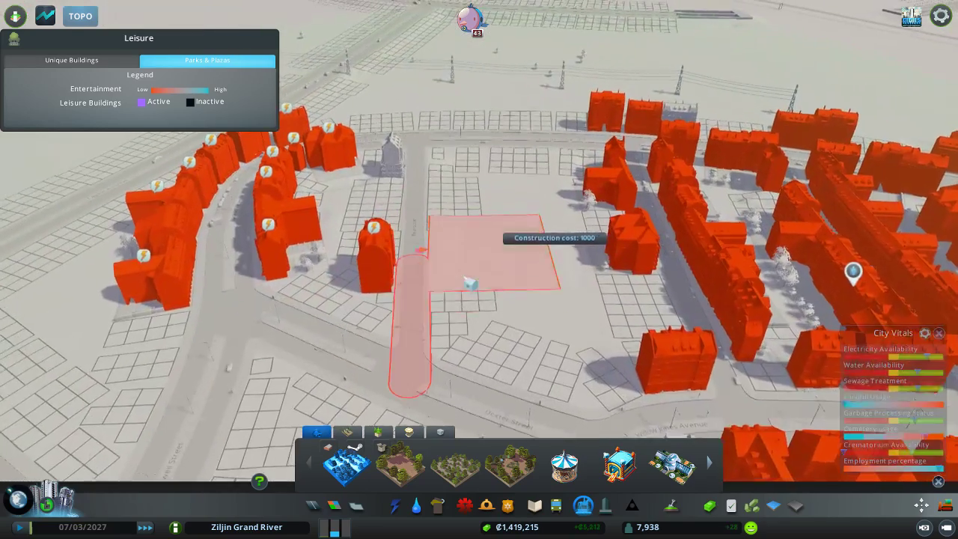
pyautogui.scroll(-1, 470, 283)
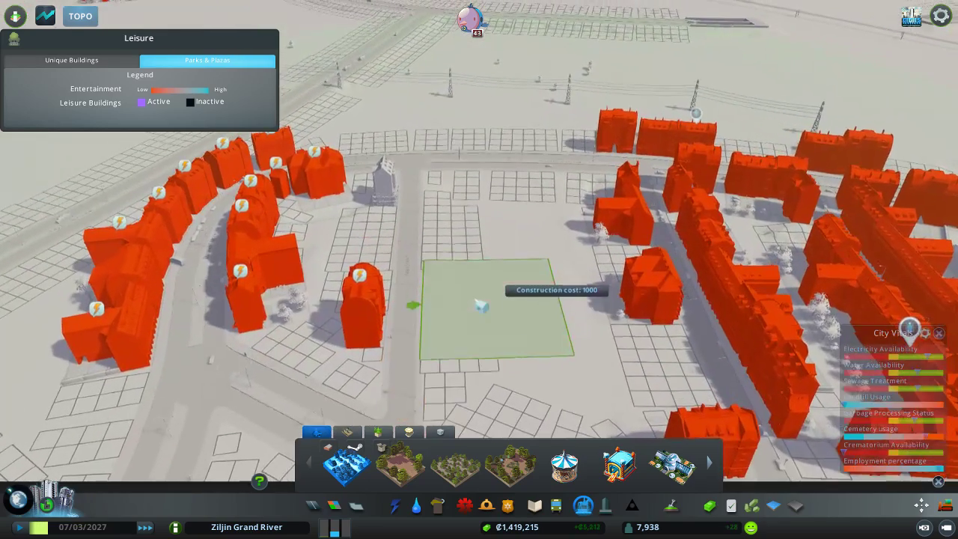
pyautogui.scroll(1, 479, 269)
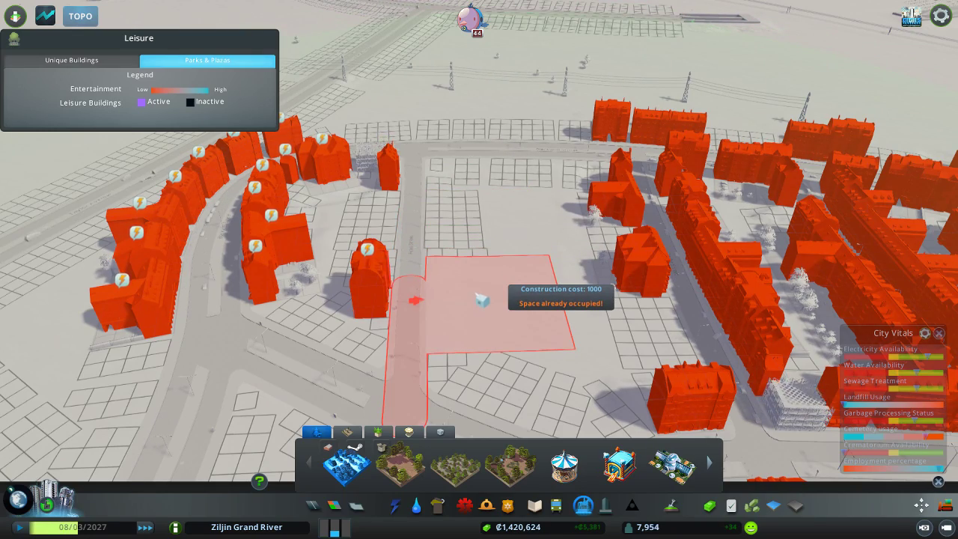
pyautogui.click(482, 286)
pyautogui.scroll(-2, 483, 286)
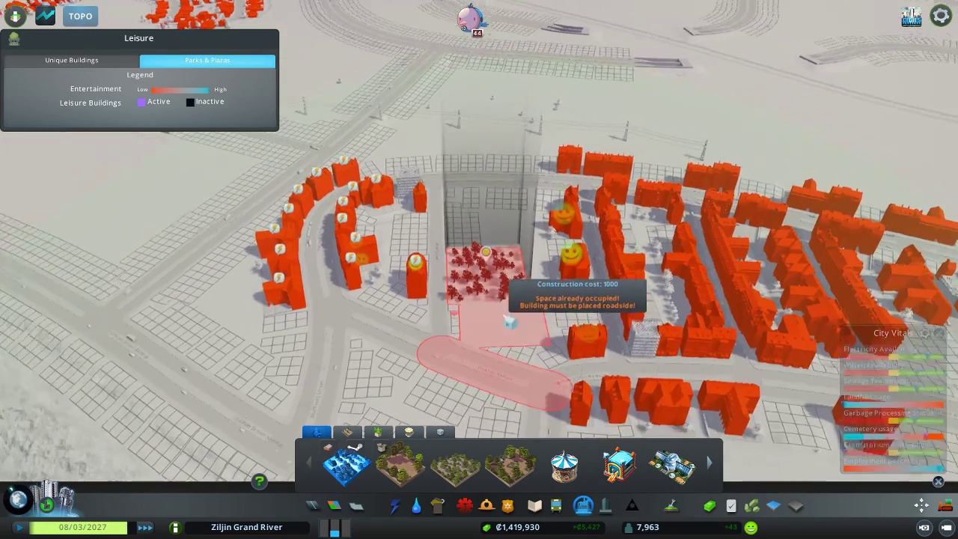
pyautogui.scroll(-2, 472, 375)
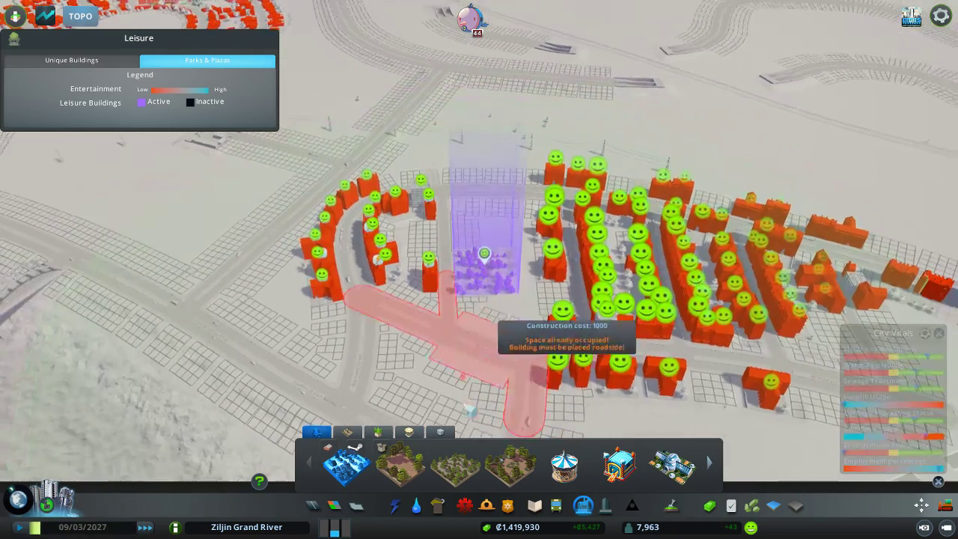
pyautogui.click(395, 506)
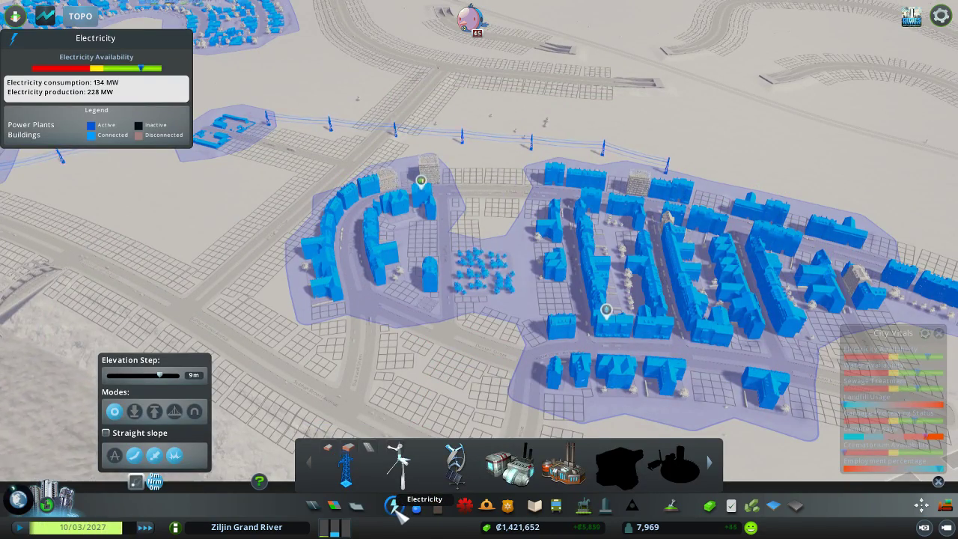
pyautogui.rightClick(400, 511)
pyautogui.scroll(3, 479, 300)
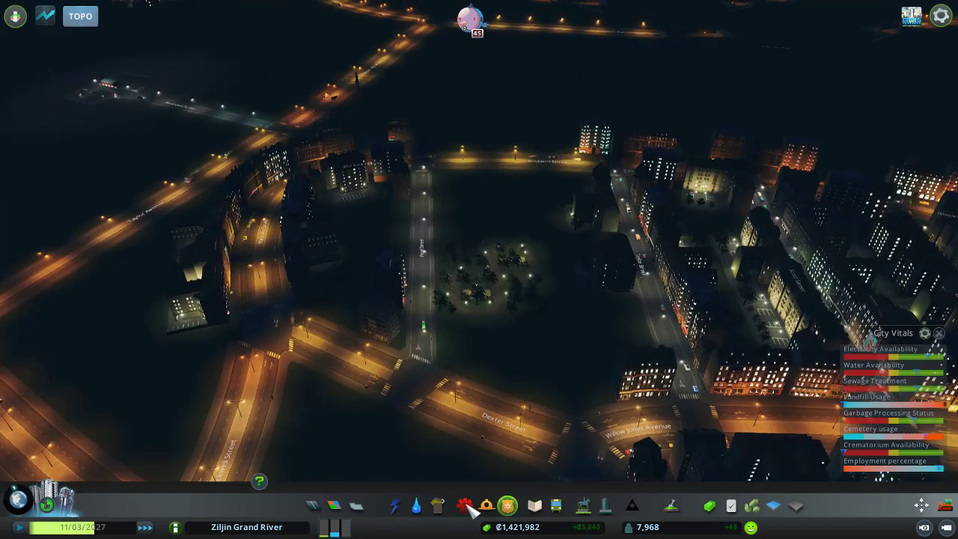
pyautogui.click(466, 506)
pyautogui.click(346, 464)
pyautogui.scroll(-4, 479, 299)
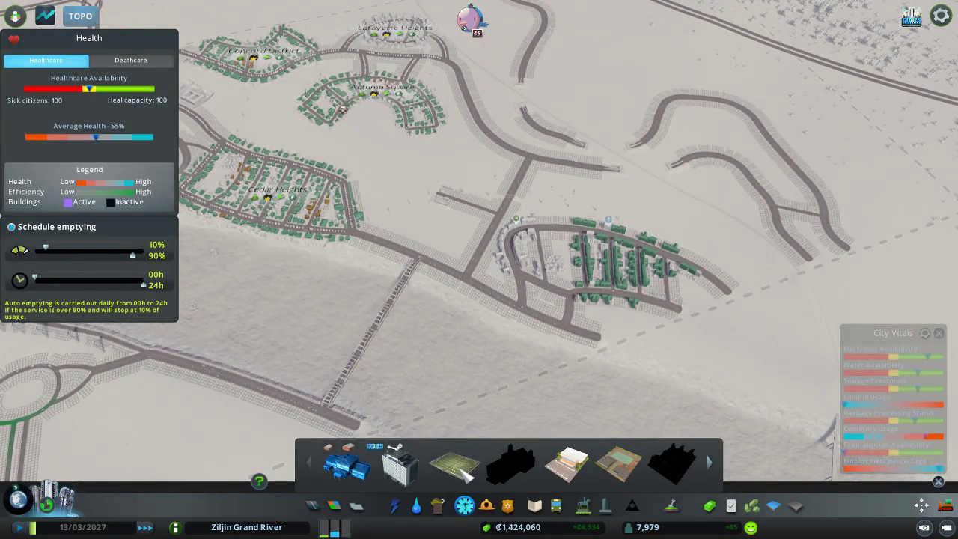
# Pan to the newer housing district and place a cemetery on the vacant lot.
pyautogui.click(455, 464)
pyautogui.moveTo(524, 224); pyautogui.dragTo(674, 262)
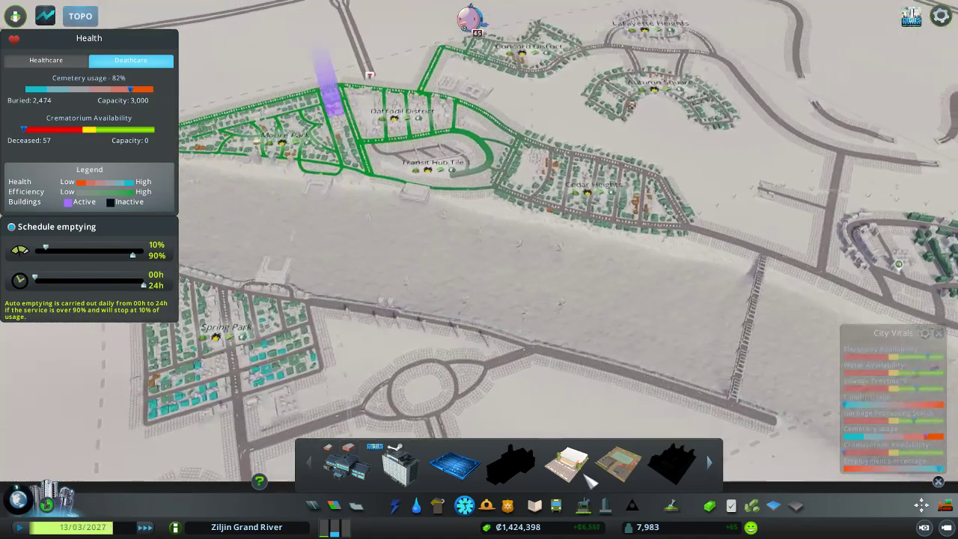
pyautogui.moveTo(674, 224); pyautogui.dragTo(449, 224)
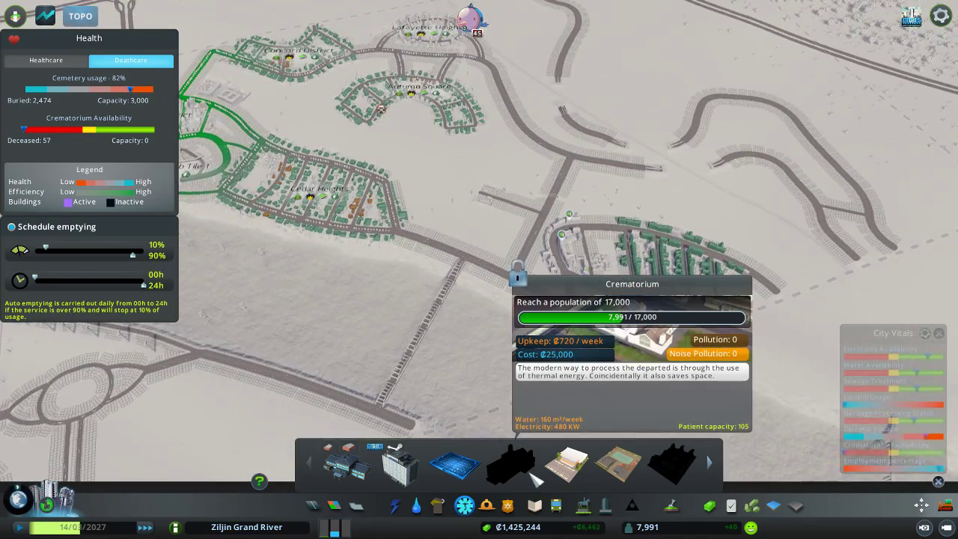
pyautogui.scroll(5, 524, 299)
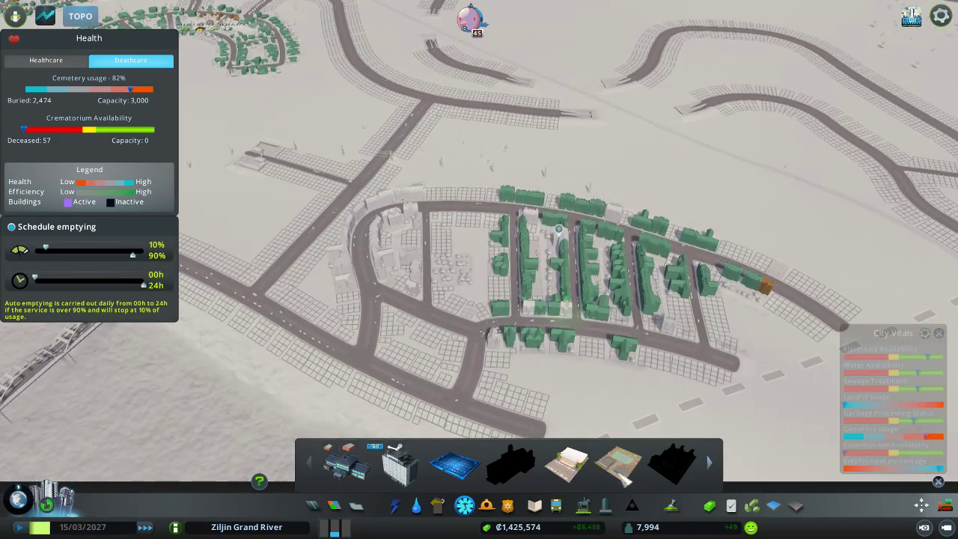
pyautogui.scroll(-1, 625, 479)
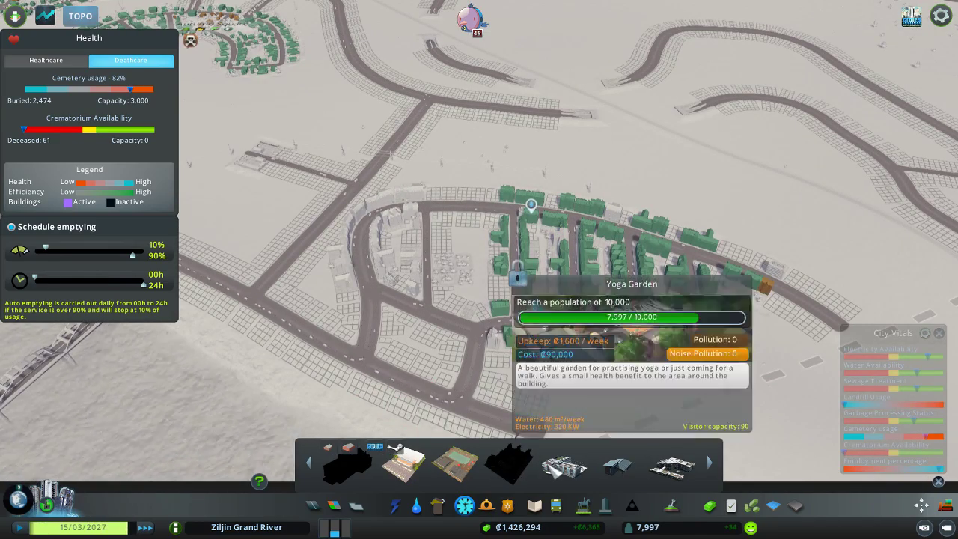
pyautogui.scroll(-1, 524, 468)
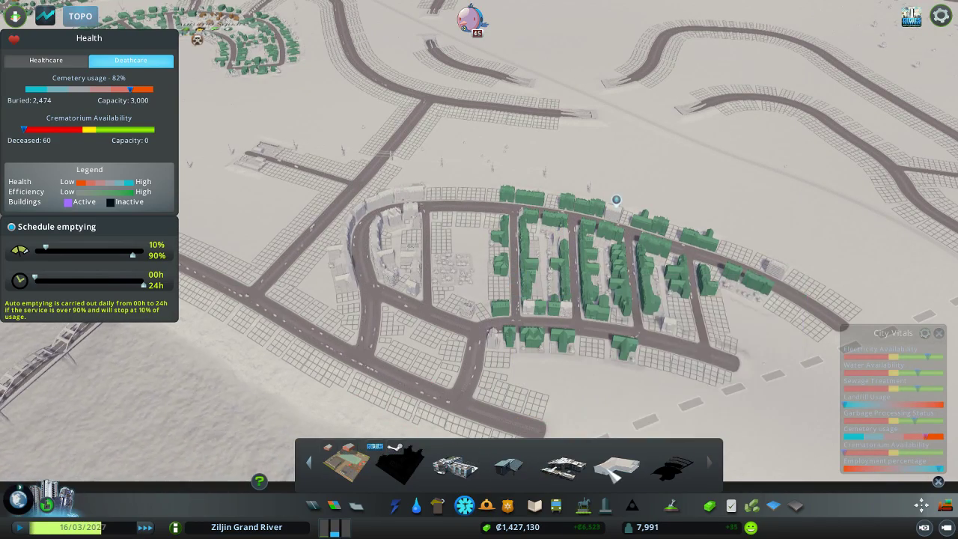
pyautogui.click(618, 468)
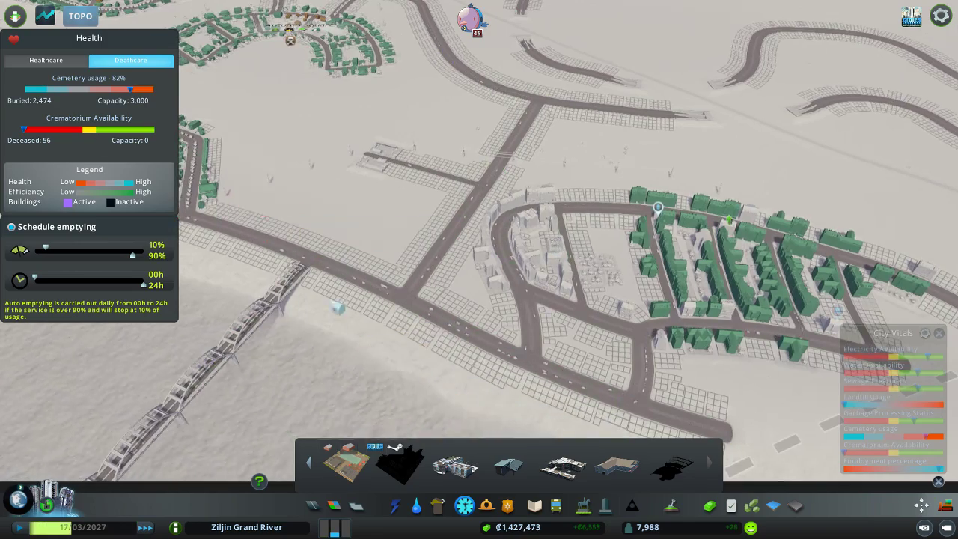
pyautogui.scroll(-2, 524, 468)
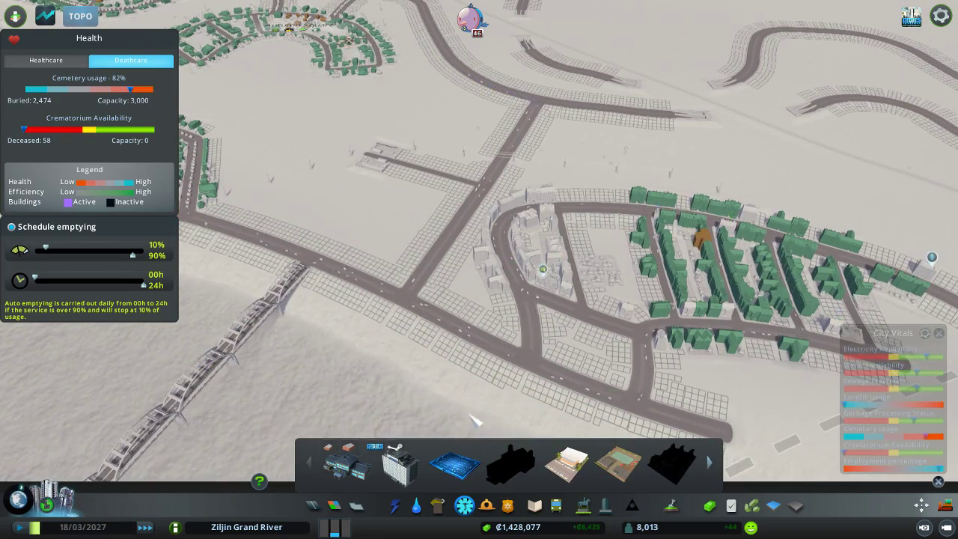
pyautogui.scroll(-4, 475, 421)
pyautogui.scroll(-3, 471, 375)
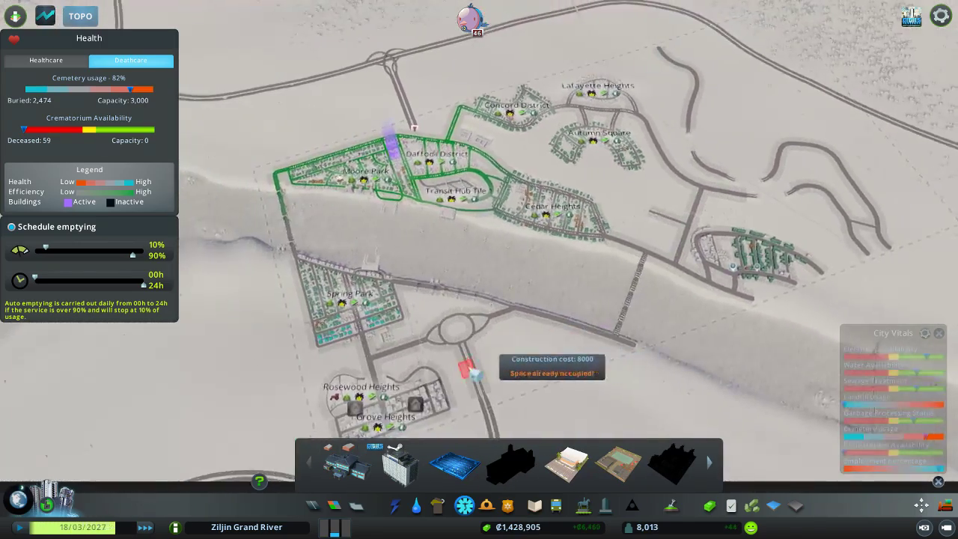
pyautogui.scroll(3, 475, 370)
pyautogui.scroll(3, 479, 374)
pyautogui.scroll(2, 483, 378)
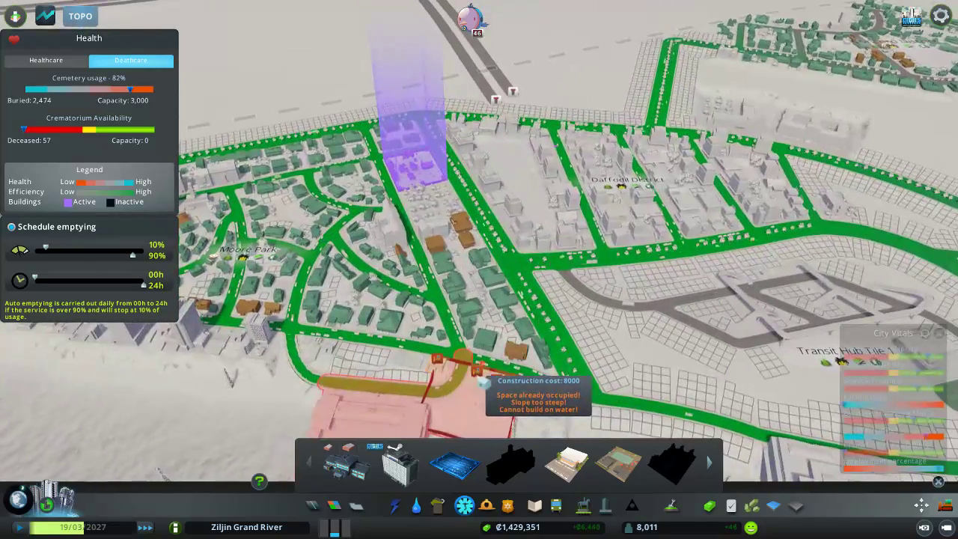
pyautogui.scroll(-4, 483, 381)
pyautogui.scroll(-2, 483, 382)
pyautogui.scroll(3, 485, 386)
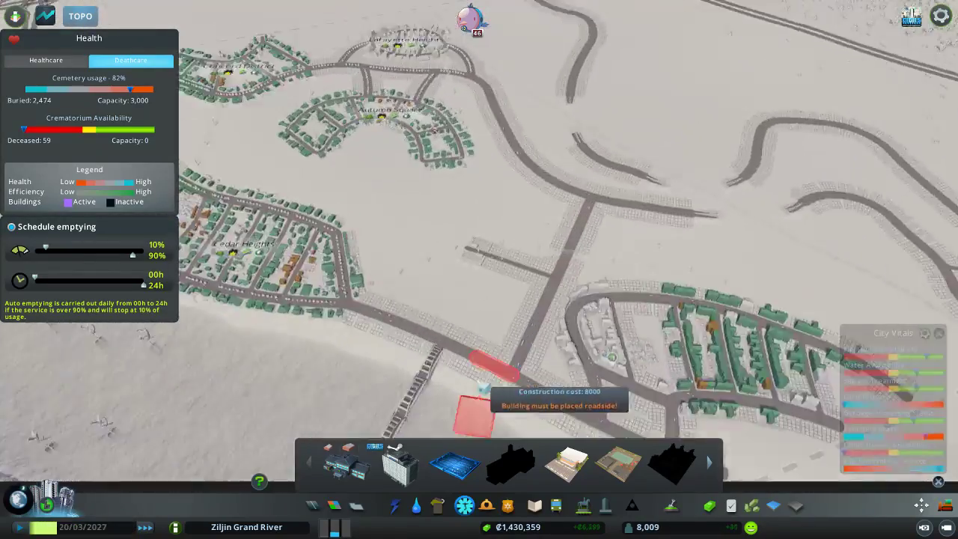
pyautogui.scroll(3, 483, 389)
pyautogui.scroll(3, 487, 337)
pyautogui.scroll(2, 494, 284)
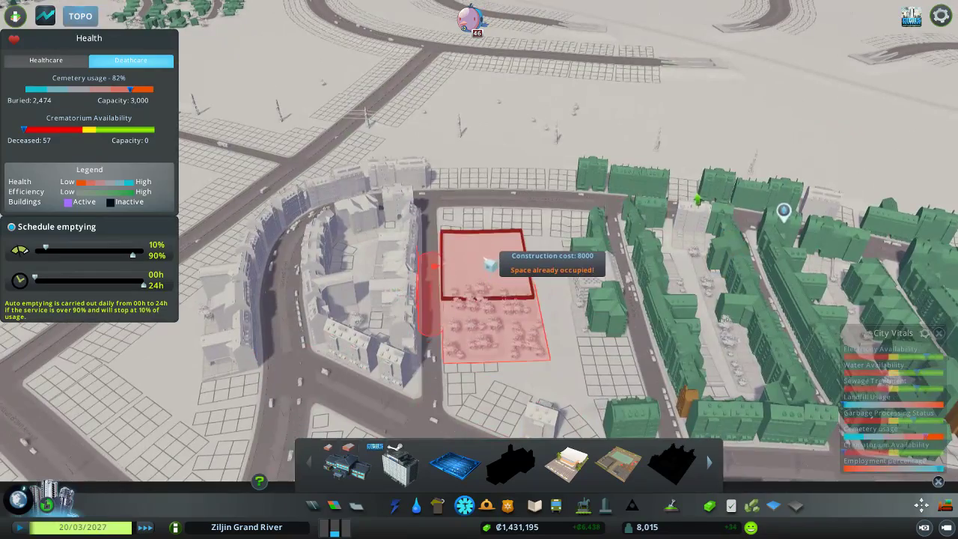
pyautogui.click(490, 255)
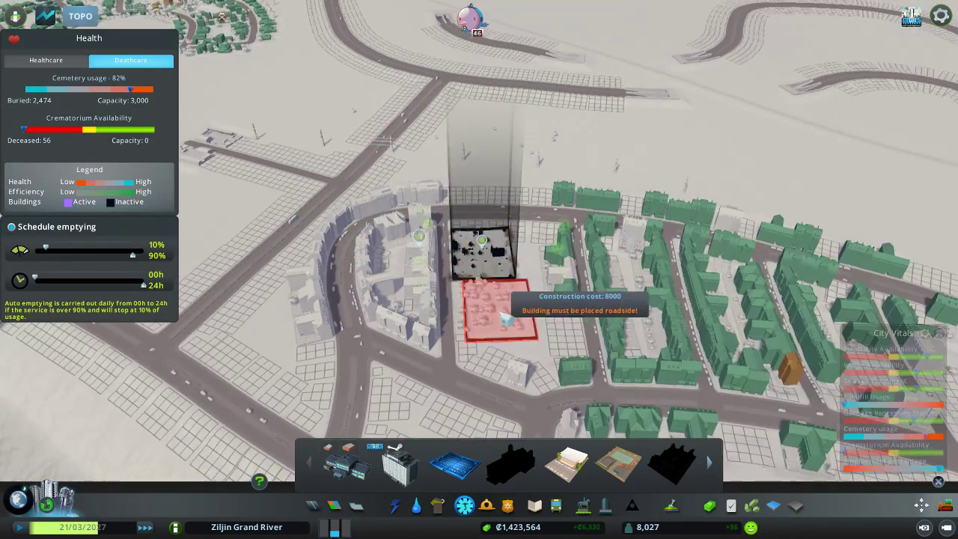
# Build a Fire House beside the central park, then switch to the crime view.
pyautogui.click(488, 506)
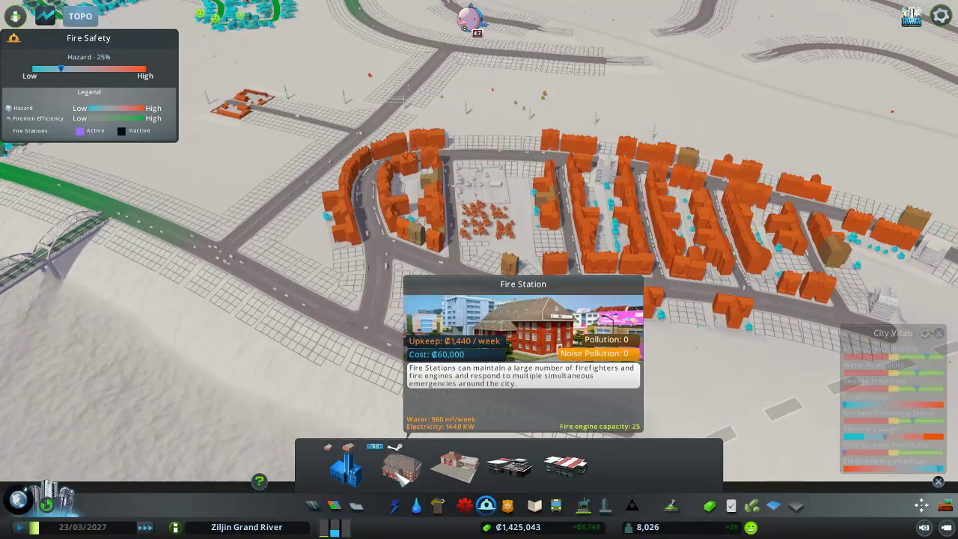
pyautogui.scroll(2, 479, 300)
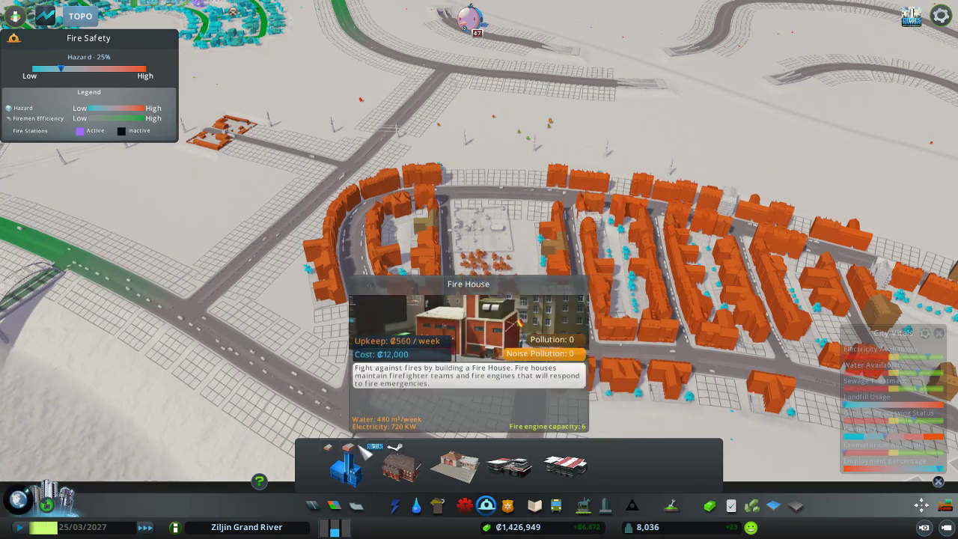
pyautogui.click(457, 468)
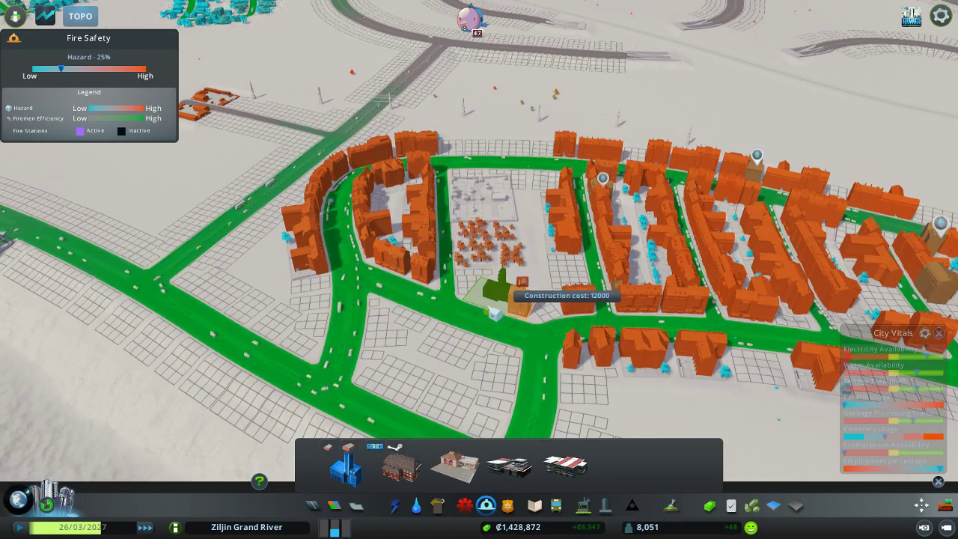
pyautogui.click(516, 295)
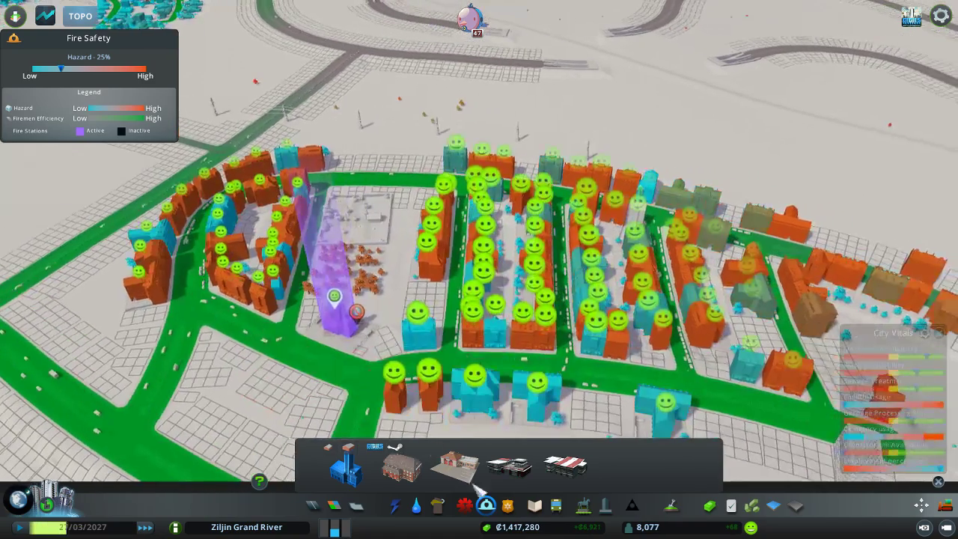
pyautogui.click(508, 506)
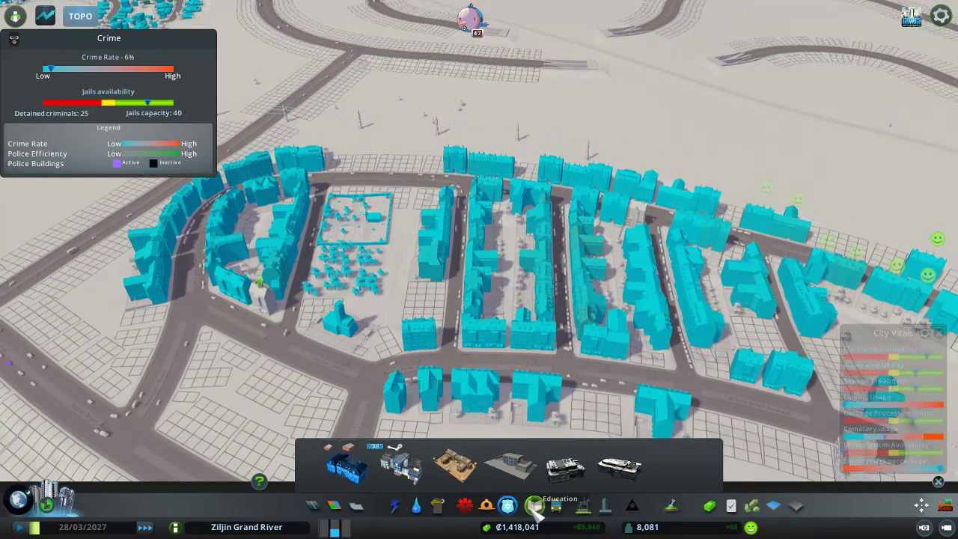
# Place a medical clinic on the roadside lot beside the apartment block, doubling heal capacity to 200.
pyautogui.click(465, 506)
pyautogui.click(465, 506)
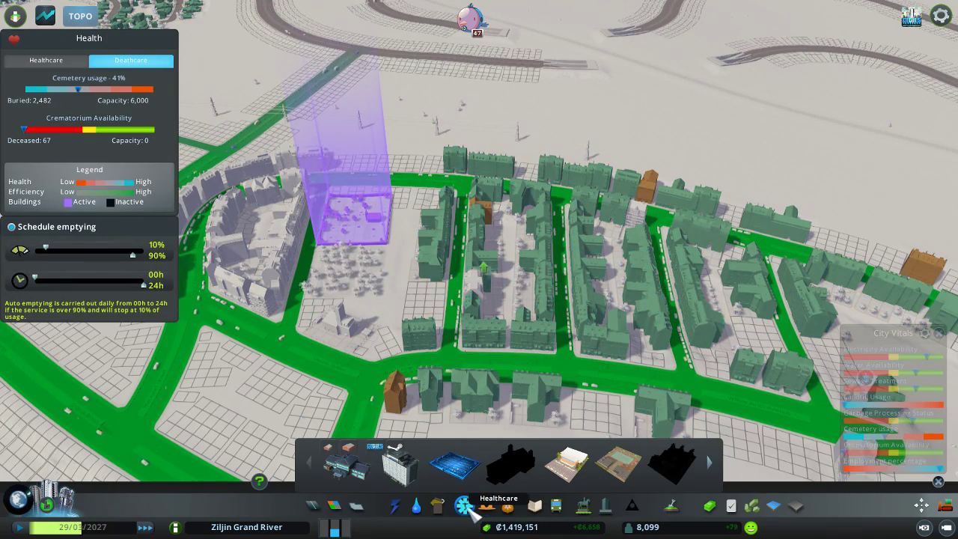
pyautogui.click(421, 471)
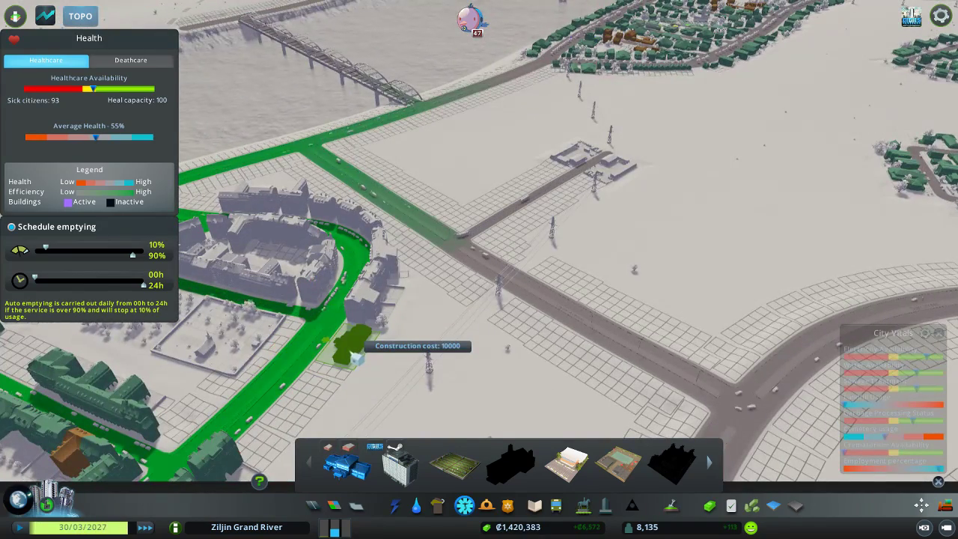
pyautogui.press('q')
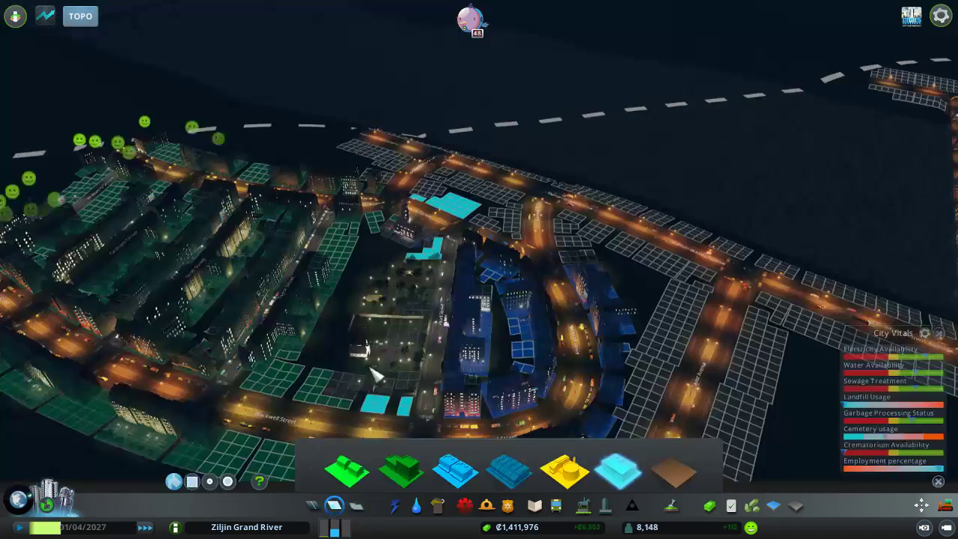
# Check the noise pollution map over the new neighbourhood, then close it.
pyautogui.press('q')
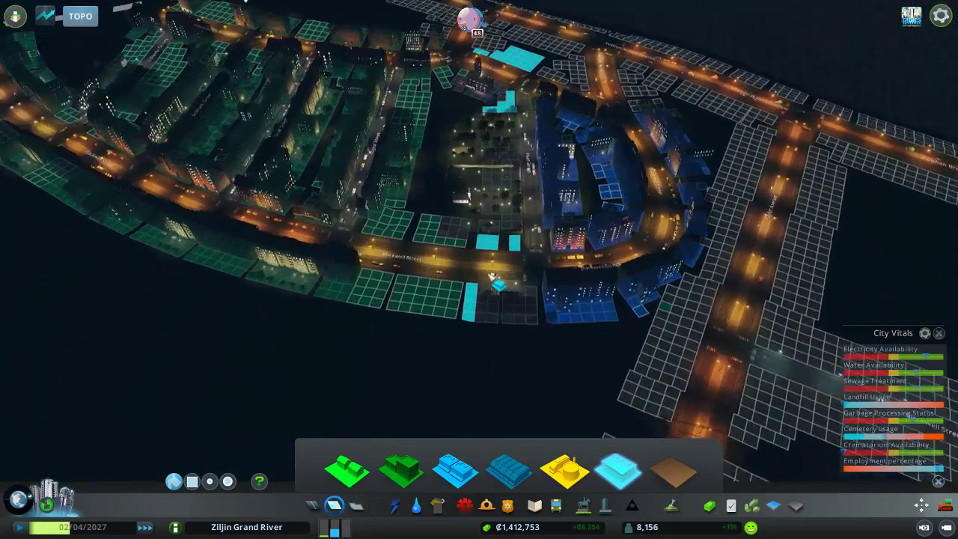
pyautogui.scroll(3, 423, 318)
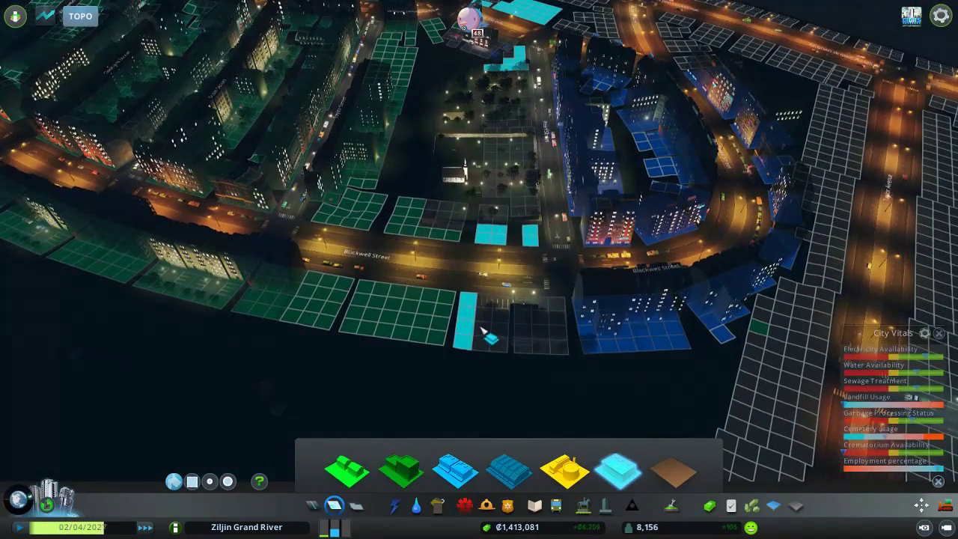
pyautogui.scroll(-3, 479, 330)
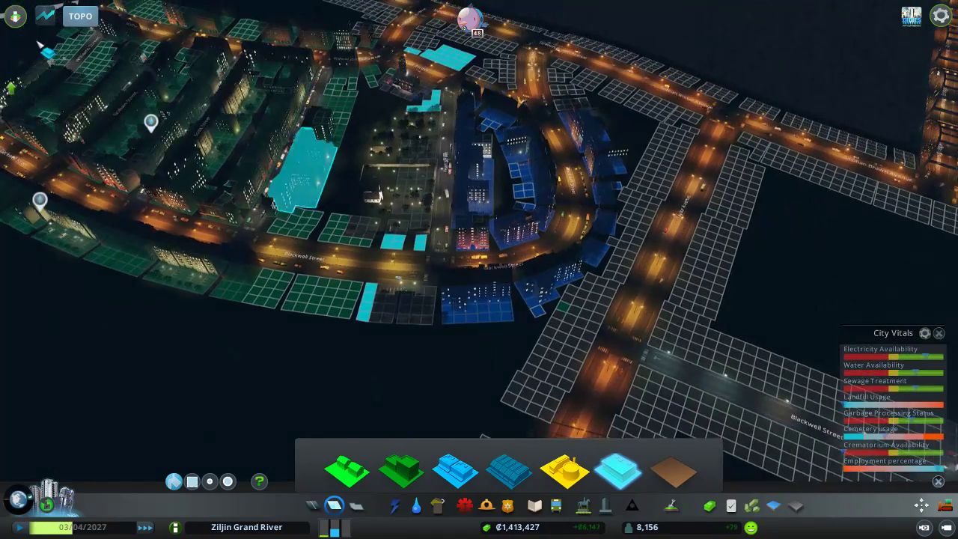
pyautogui.click(15, 16)
pyautogui.click(10, 139)
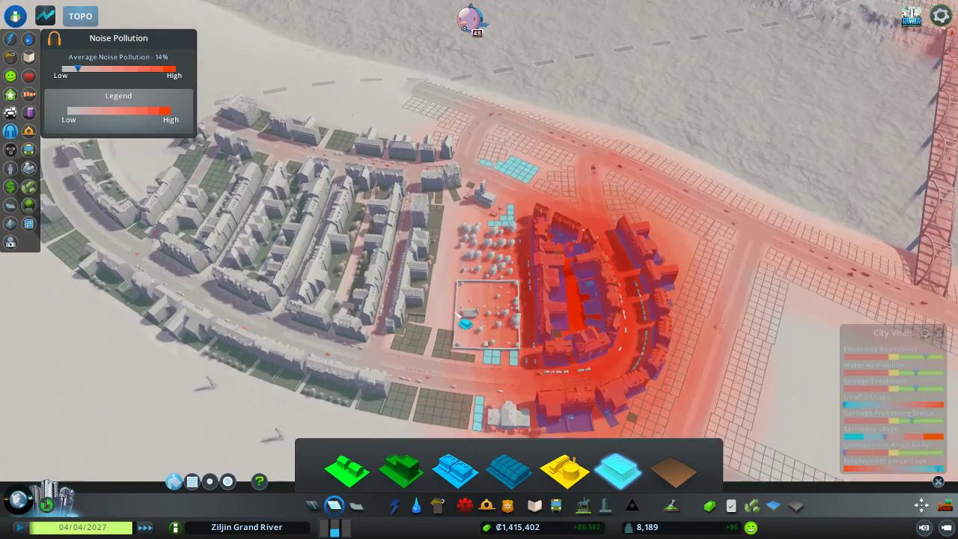
pyautogui.scroll(-3, 480, 300)
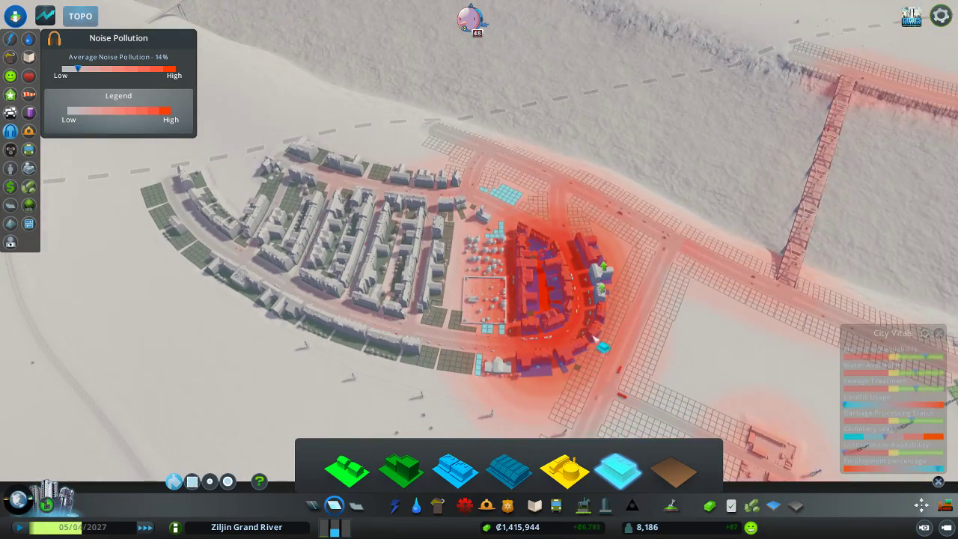
pyautogui.scroll(4, 583, 374)
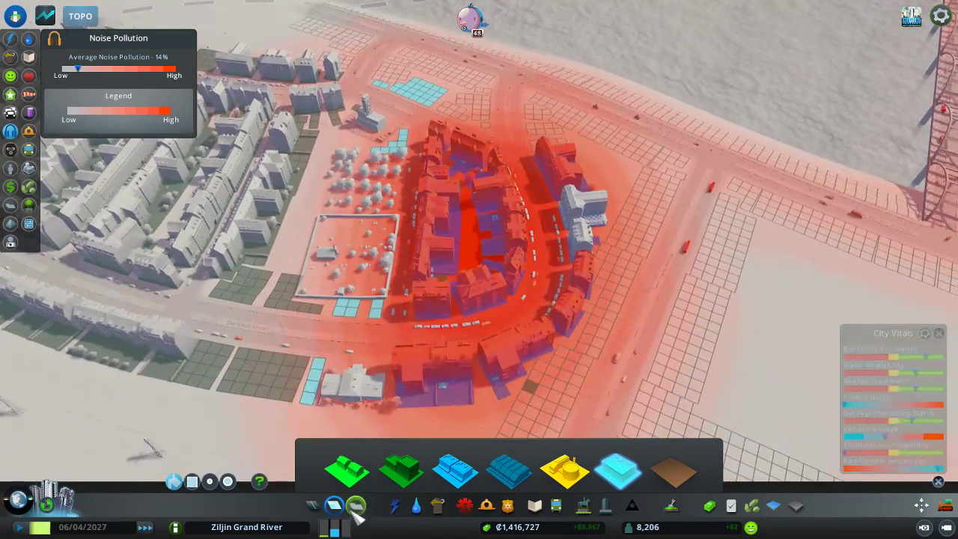
pyautogui.click(335, 508)
# Inspect the Multi Media Center buildings and bring up the Districts tool.
pyautogui.moveTo(419, 419); pyautogui.dragTo(97, 248)
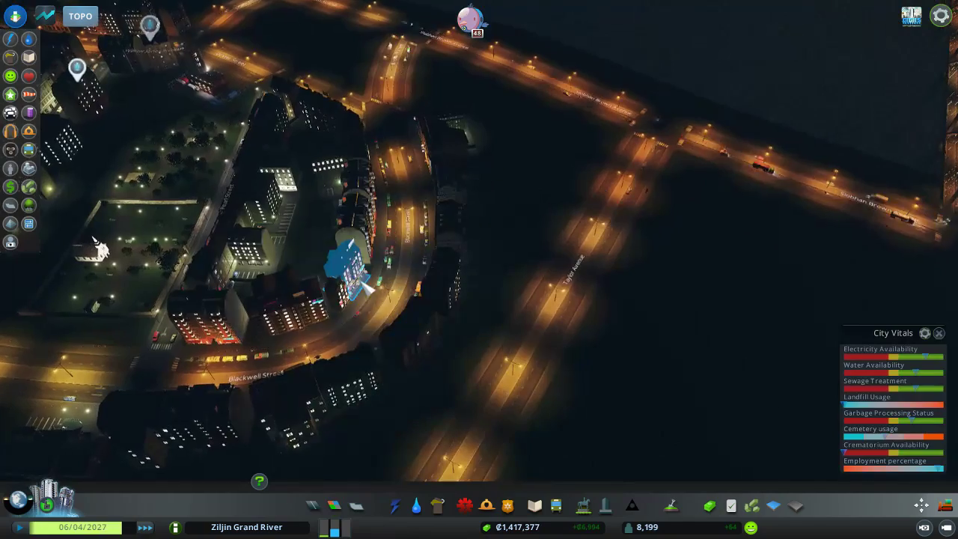
pyautogui.click(343, 295)
pyautogui.click(329, 329)
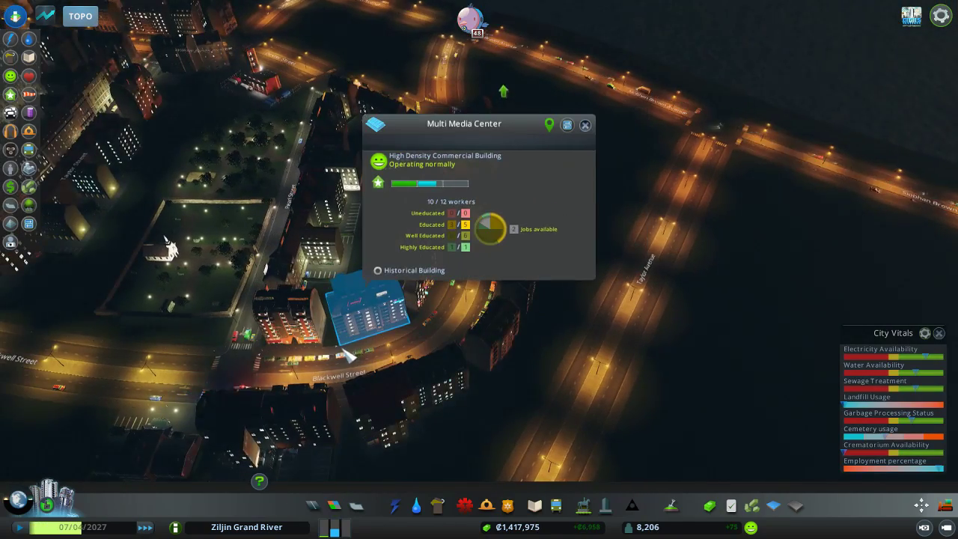
pyautogui.scroll(2, 329, 330)
pyautogui.scroll(-3, 345, 351)
pyautogui.click(389, 240)
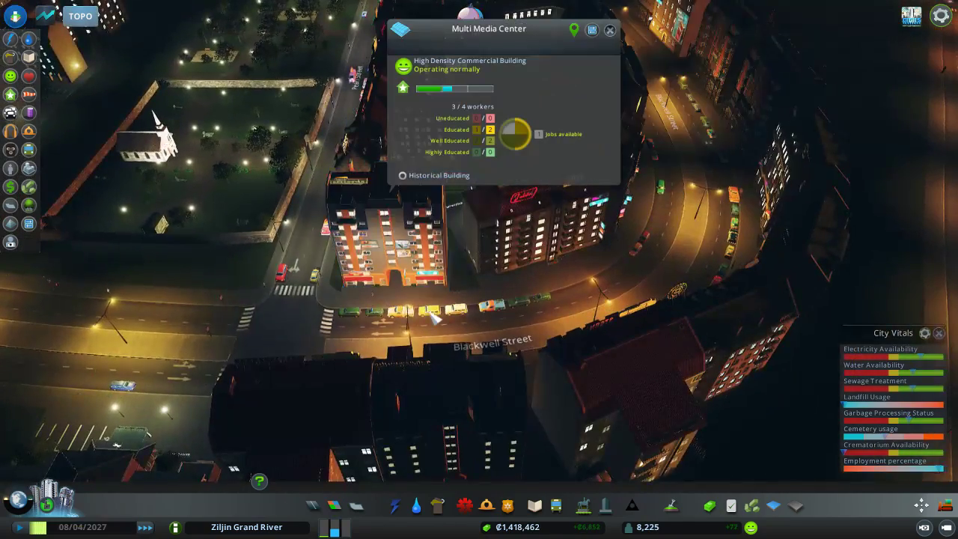
pyautogui.scroll(2, 449, 284)
pyautogui.scroll(-3, 471, 299)
pyautogui.scroll(-2, 471, 299)
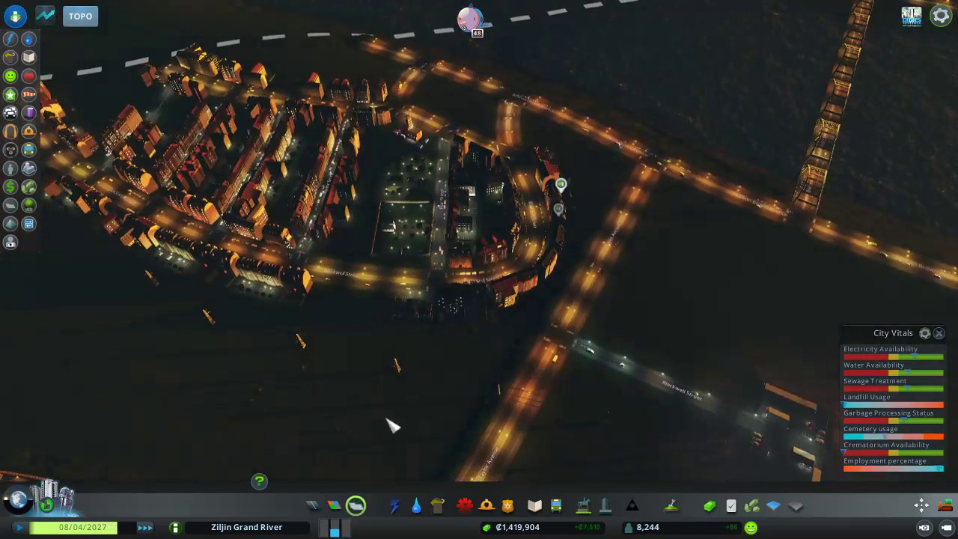
pyautogui.scroll(-5, 391, 425)
pyautogui.click(347, 506)
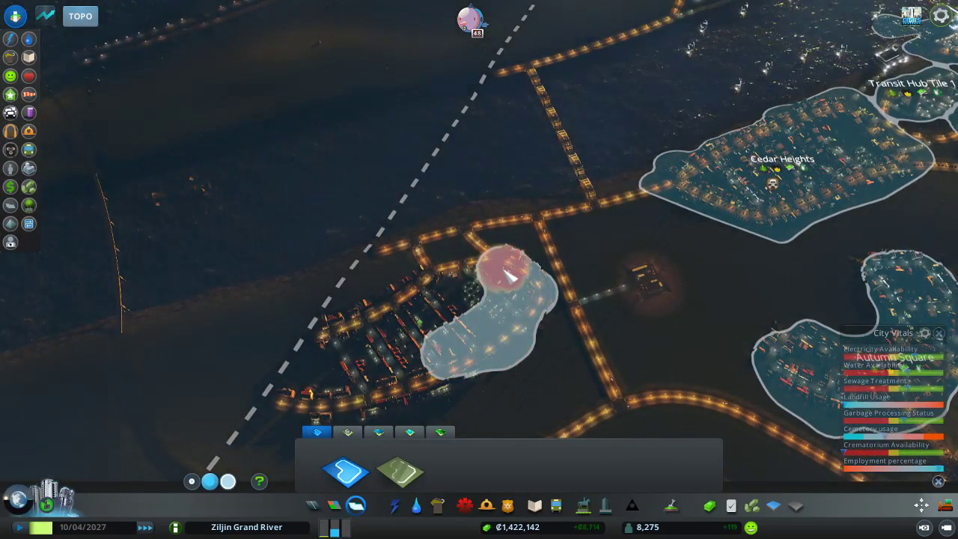
# Brush the district over the riverside houses, including the lower-left ones, creating Florence Park.
pyautogui.moveTo(442, 294)
pyautogui.mouseDown()
pyautogui.moveTo(412, 321)
pyautogui.moveTo(430, 314)
pyautogui.mouseUp()
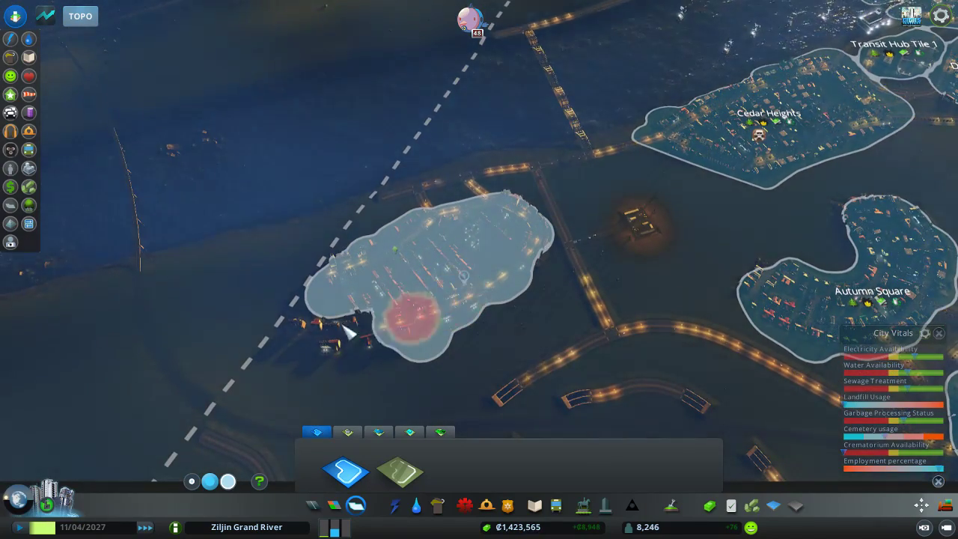
pyautogui.moveTo(351, 331)
pyautogui.mouseDown()
pyautogui.moveTo(270, 333)
pyautogui.moveTo(405, 333)
pyautogui.mouseUp()
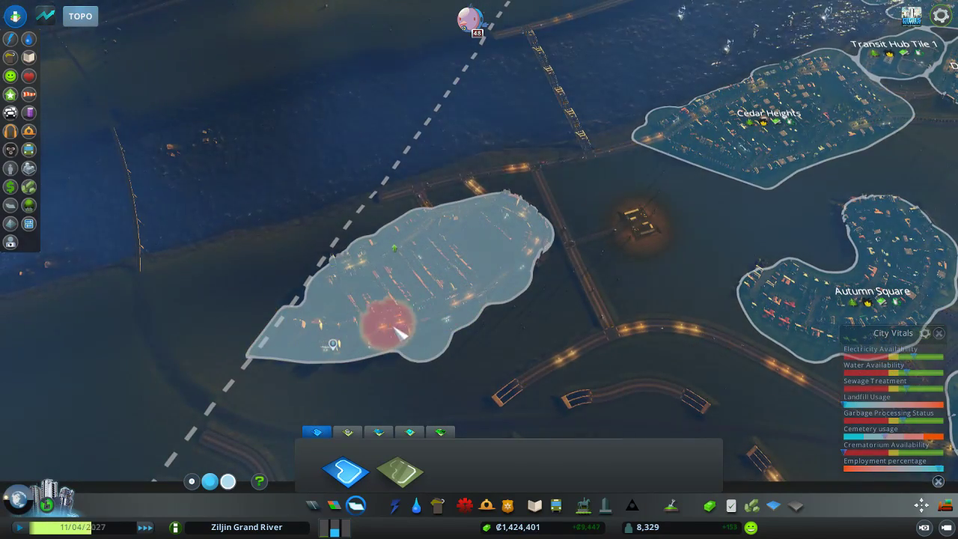
pyautogui.moveTo(323, 296); pyautogui.dragTo(322, 269)
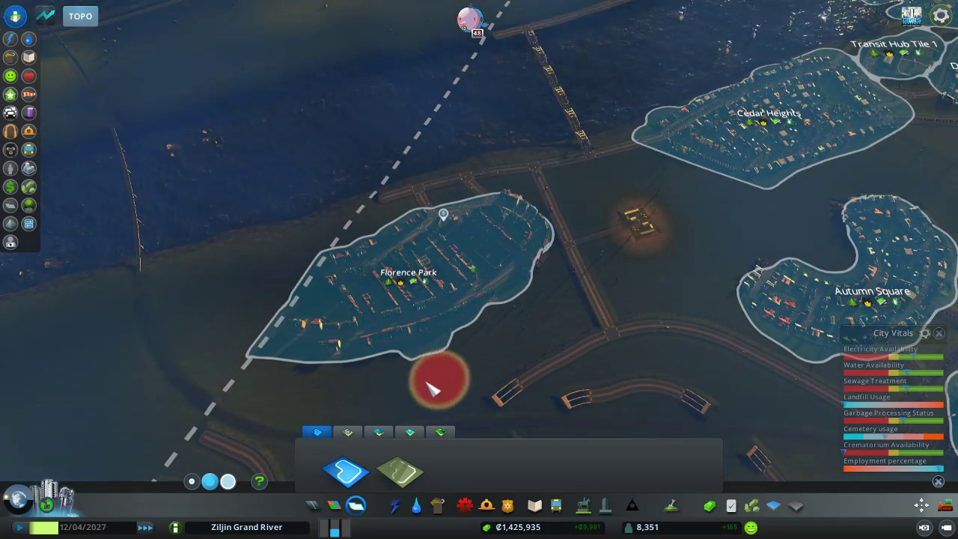
pyautogui.rightClick(560, 385)
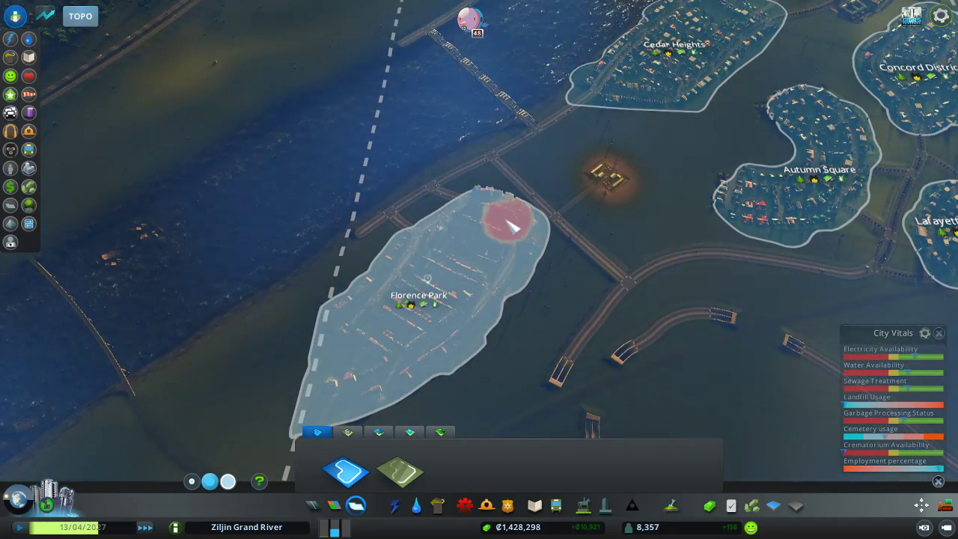
# Browse the Services, Taxation and City Planning policy tabs for Florence Park.
pyautogui.click(731, 506)
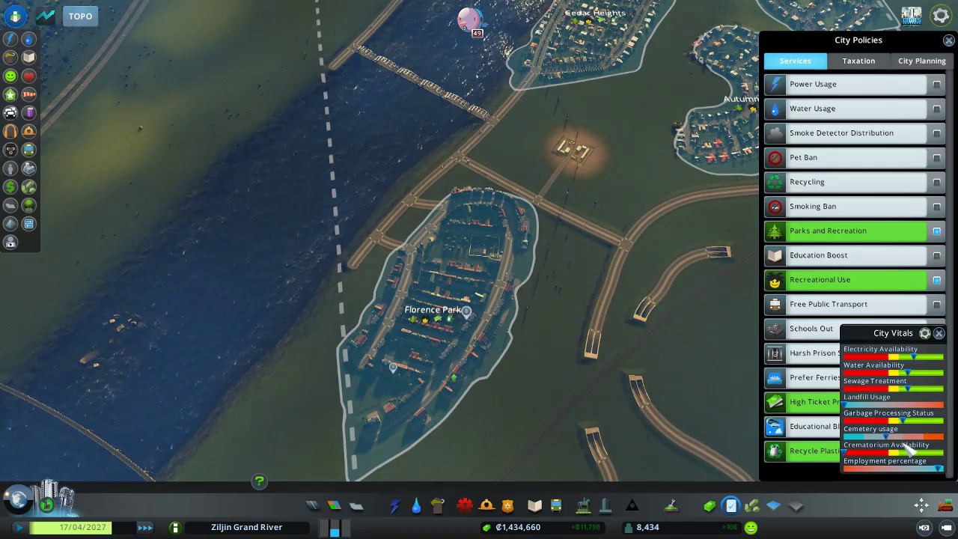
pyautogui.click(858, 61)
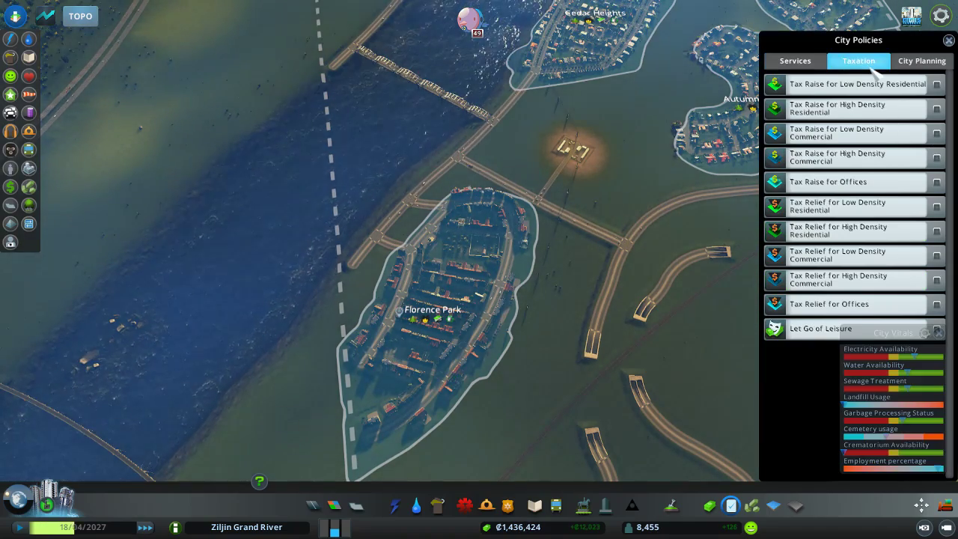
pyautogui.click(795, 61)
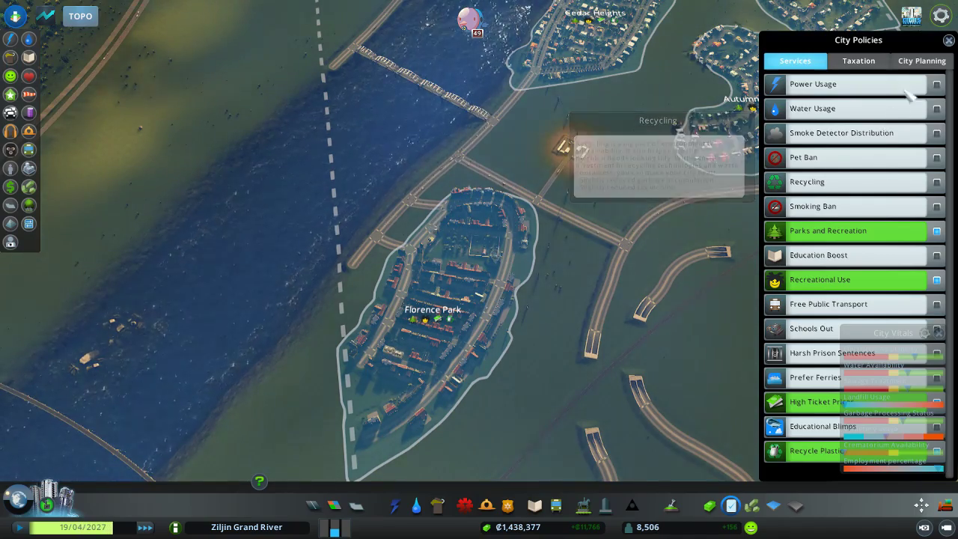
pyautogui.click(923, 61)
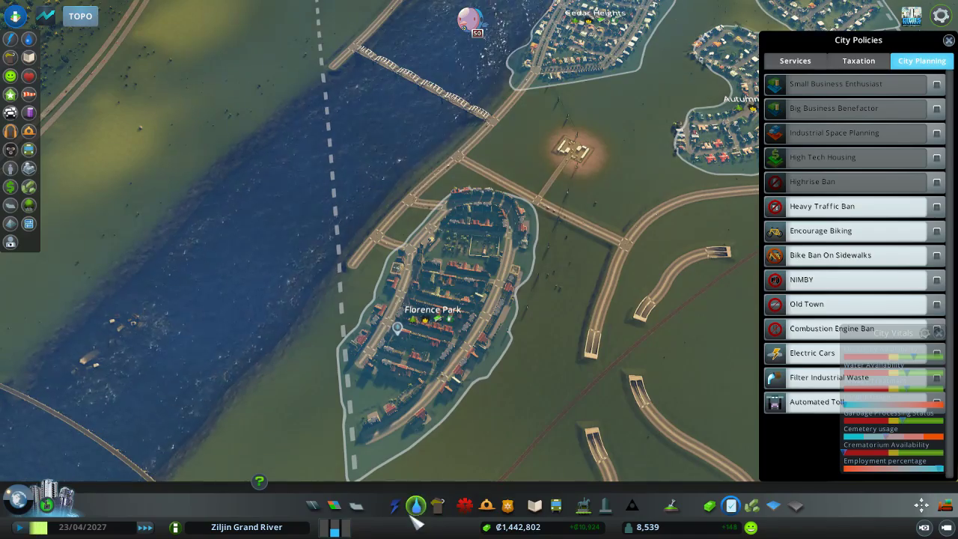
# Compare the two-way, one-way and large one-way toll booths, settling on the one-way booth.
pyautogui.click(313, 507)
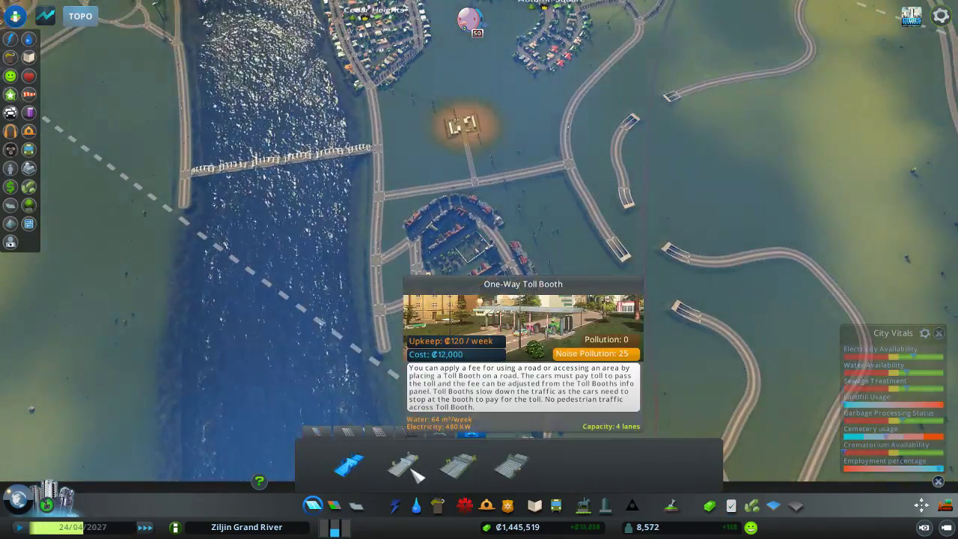
pyautogui.rightClick(479, 270)
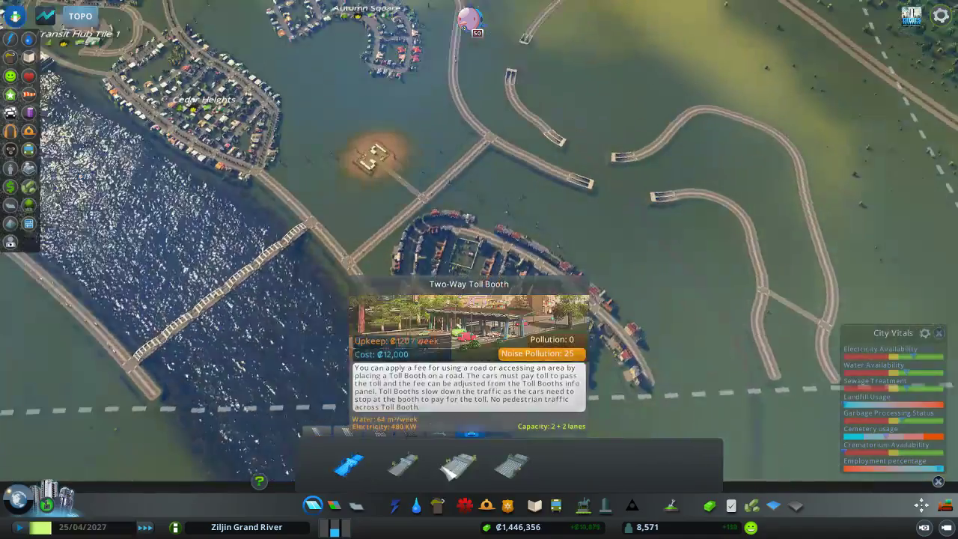
pyautogui.rightClick(480, 269)
pyautogui.press('Escape')
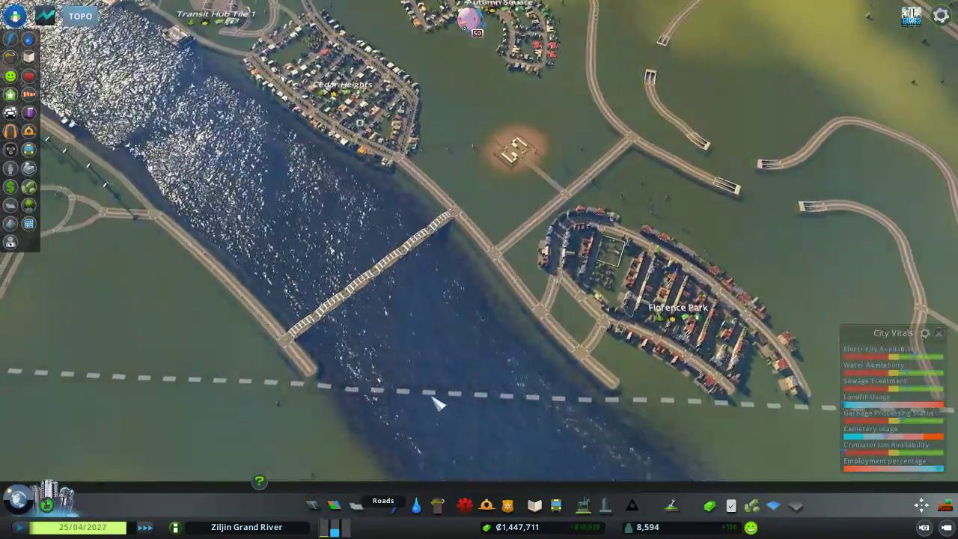
pyautogui.scroll(-5, 434, 387)
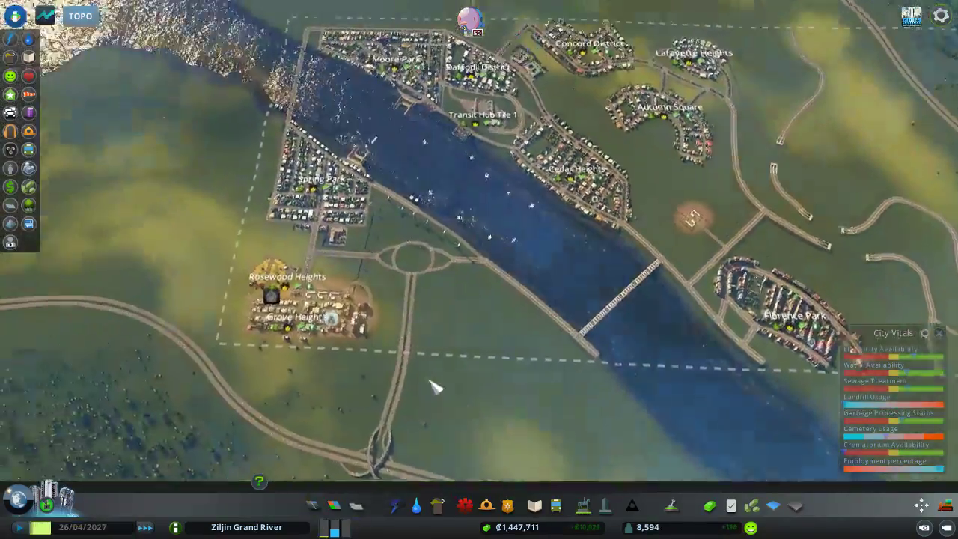
pyautogui.scroll(4, 434, 387)
pyautogui.scroll(4, 449, 375)
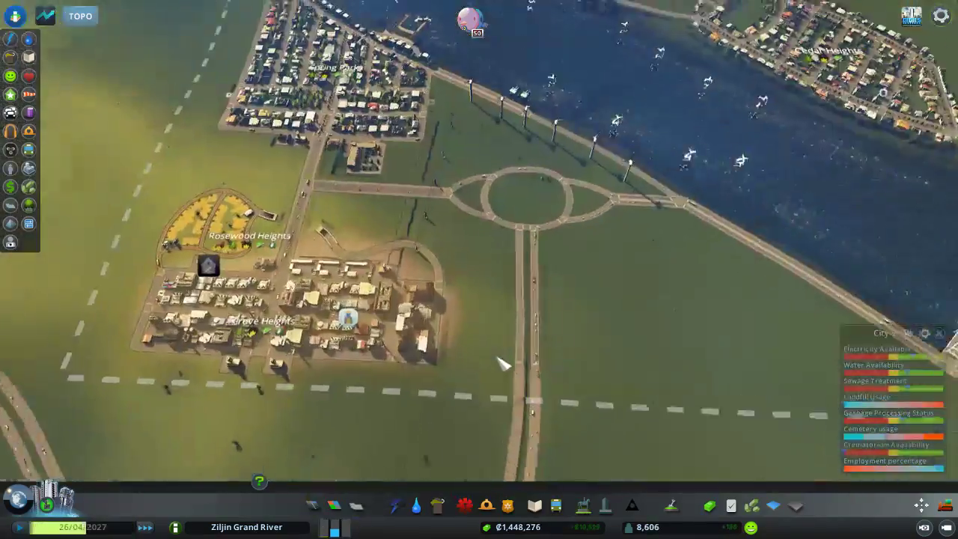
pyautogui.scroll(3, 479, 359)
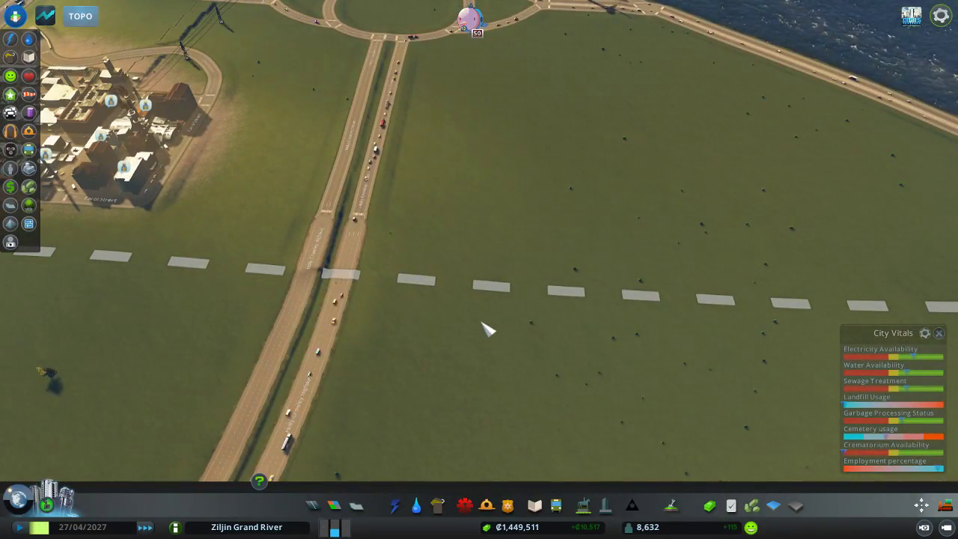
pyautogui.scroll(-3, 458, 462)
pyautogui.click(313, 506)
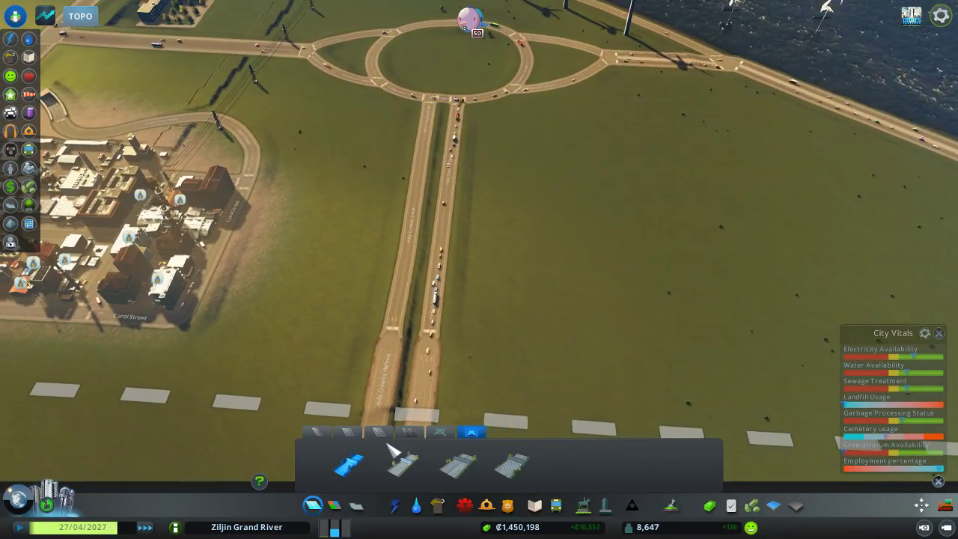
pyautogui.click(352, 466)
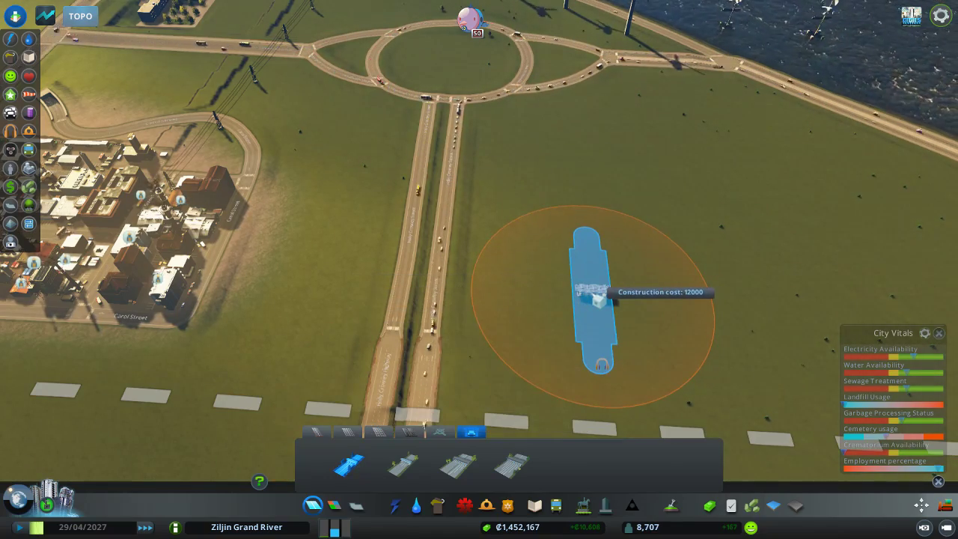
pyautogui.scroll(1, 526, 319)
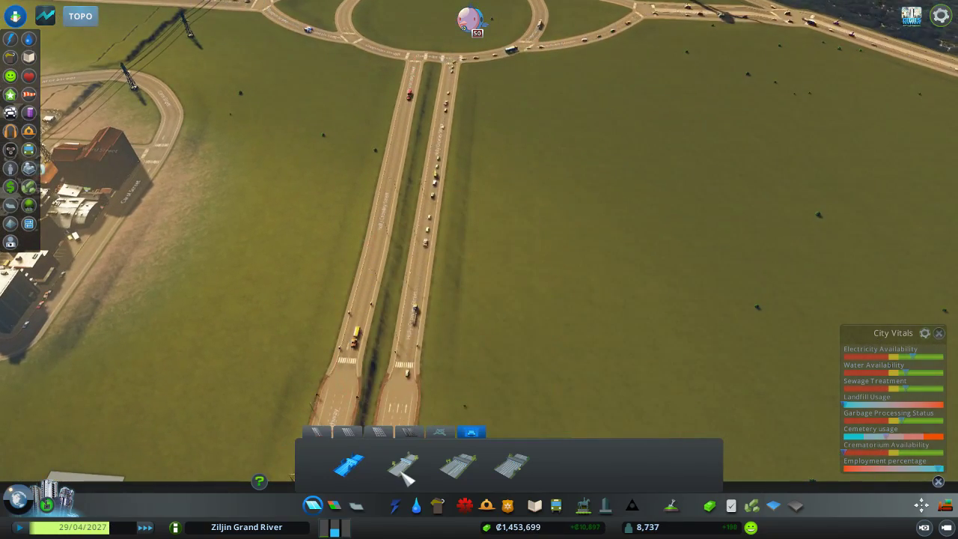
pyautogui.click(404, 469)
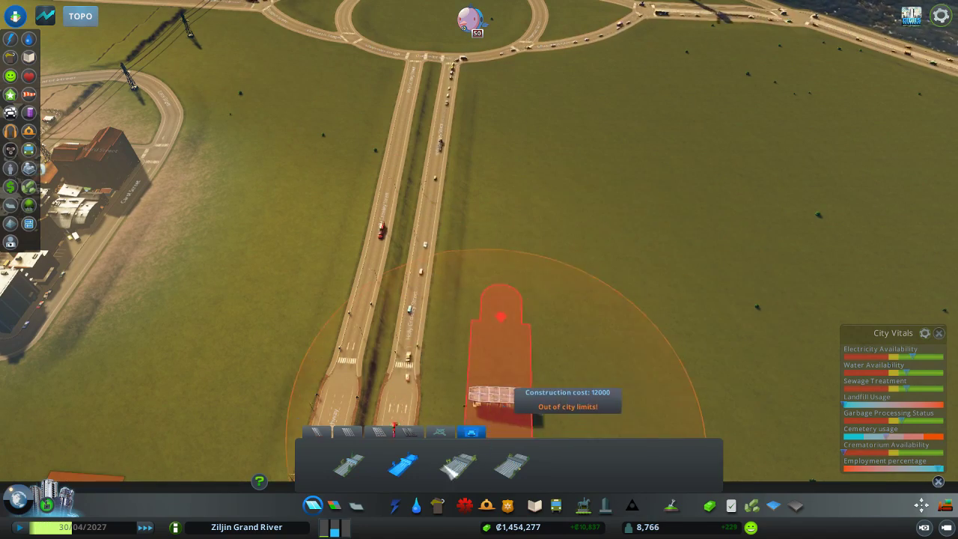
pyautogui.click(516, 470)
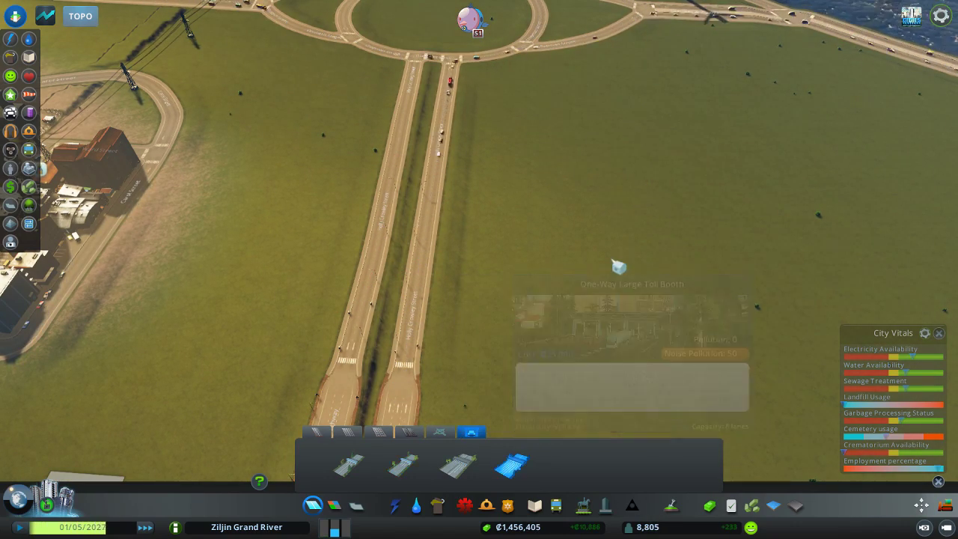
pyautogui.scroll(2, 501, 336)
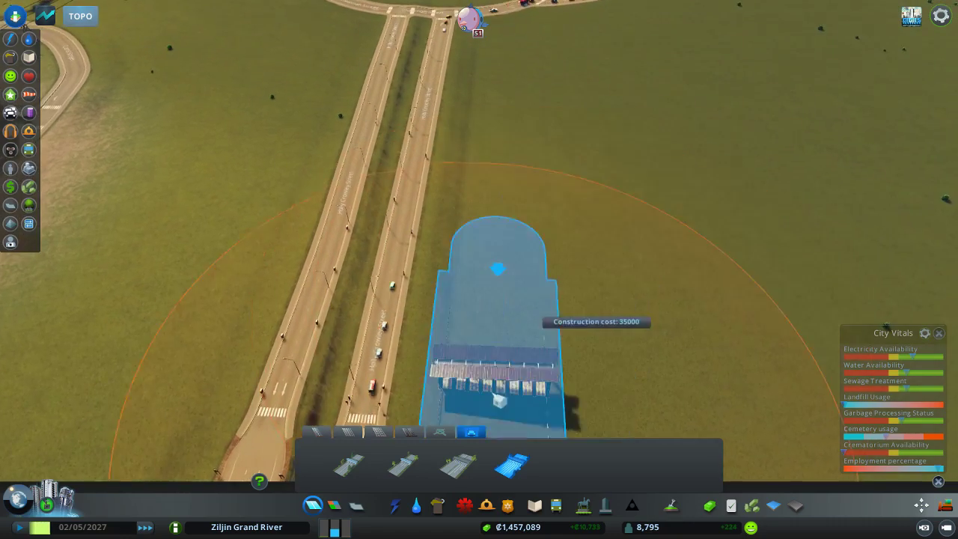
pyautogui.scroll(-2, 500, 337)
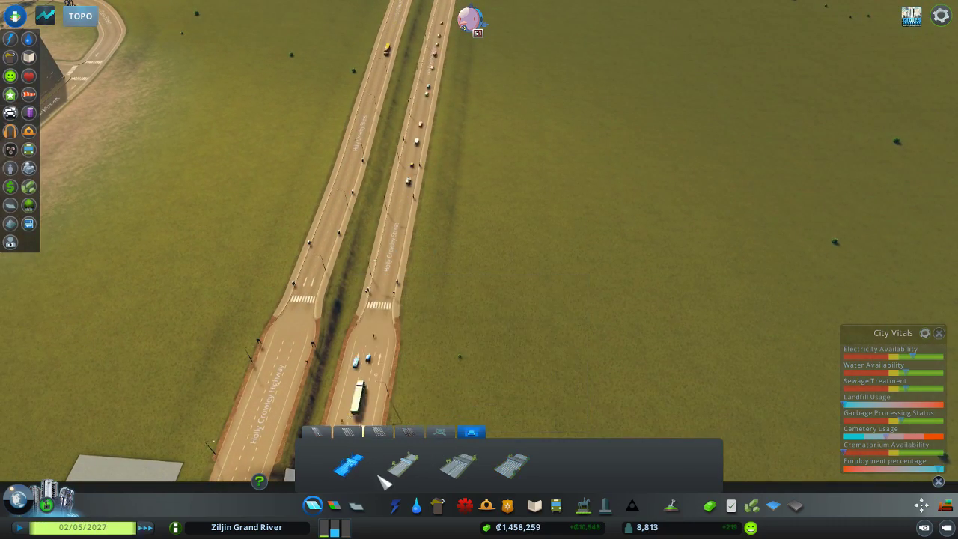
pyautogui.click(404, 467)
pyautogui.scroll(3, 595, 341)
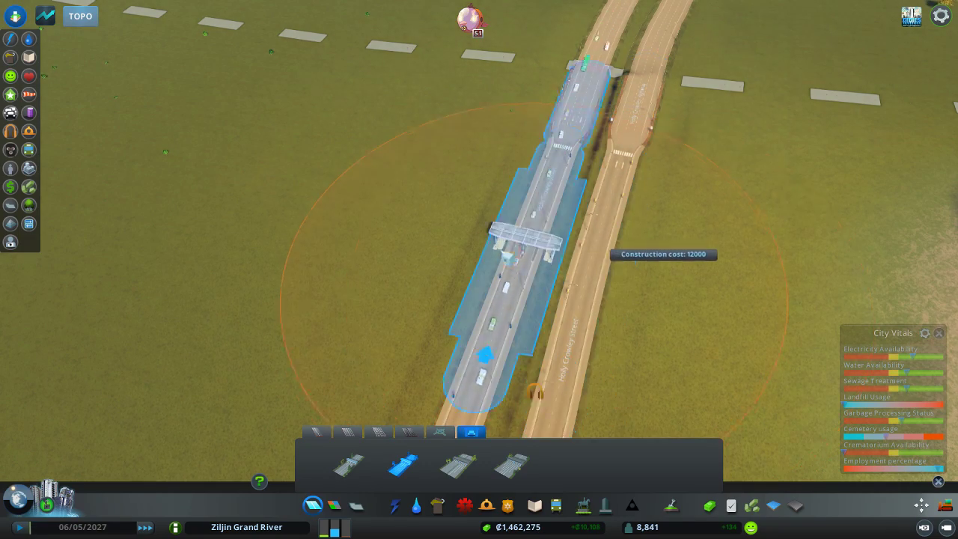
pyautogui.scroll(-3, 524, 255)
# Pause the game and place a one-way toll booth on Holly Crowley Highway.
pyautogui.press('q')
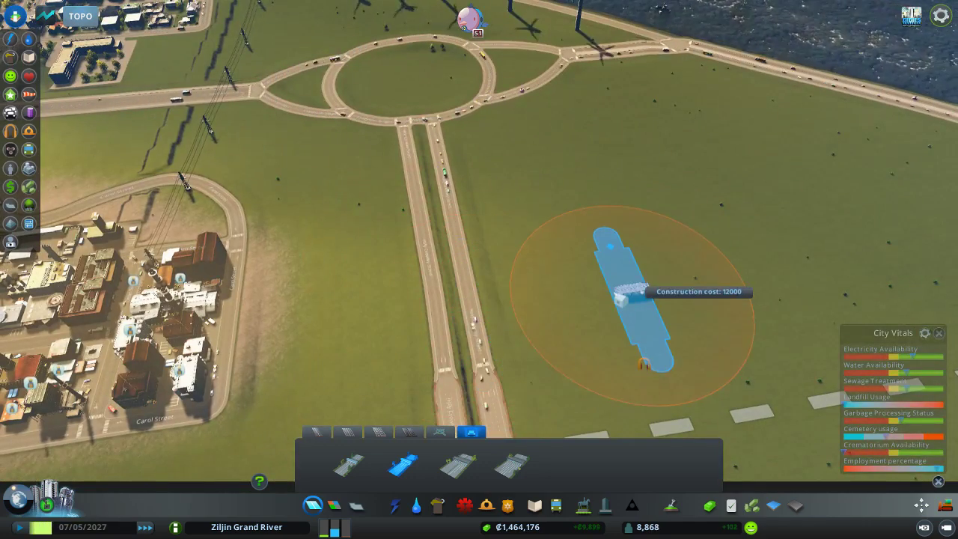
pyautogui.press('Escape')
pyautogui.scroll(-3, 621, 299)
pyautogui.scroll(3, 509, 300)
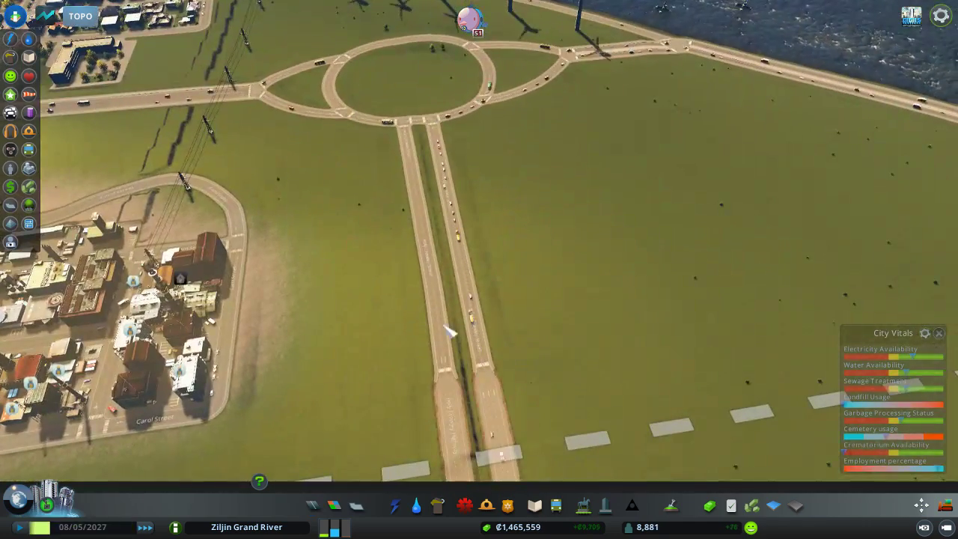
pyautogui.press('b')
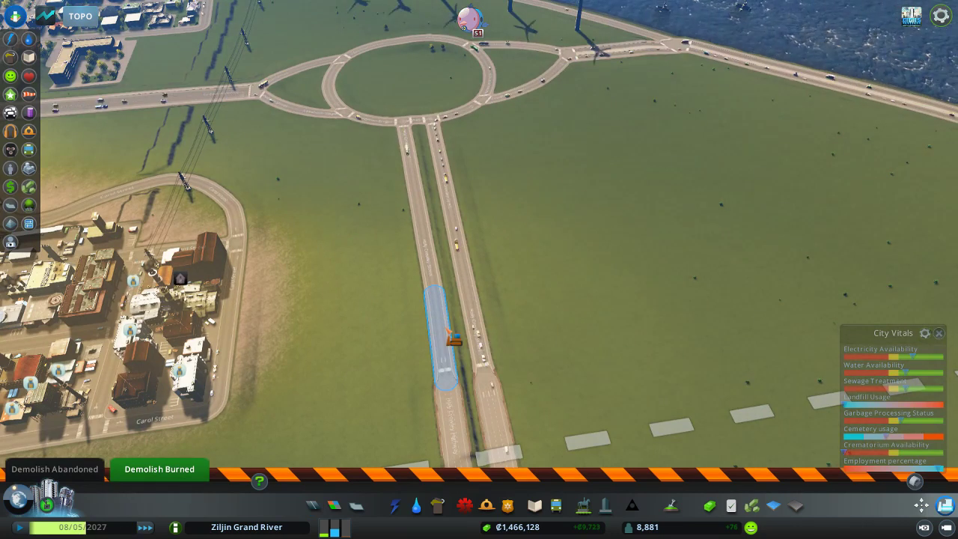
pyautogui.press('space')
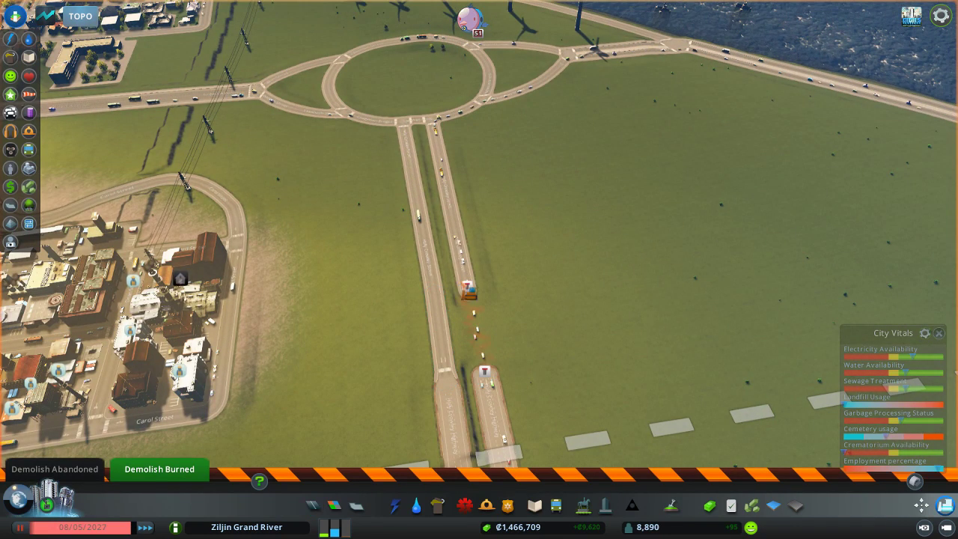
pyautogui.click(313, 506)
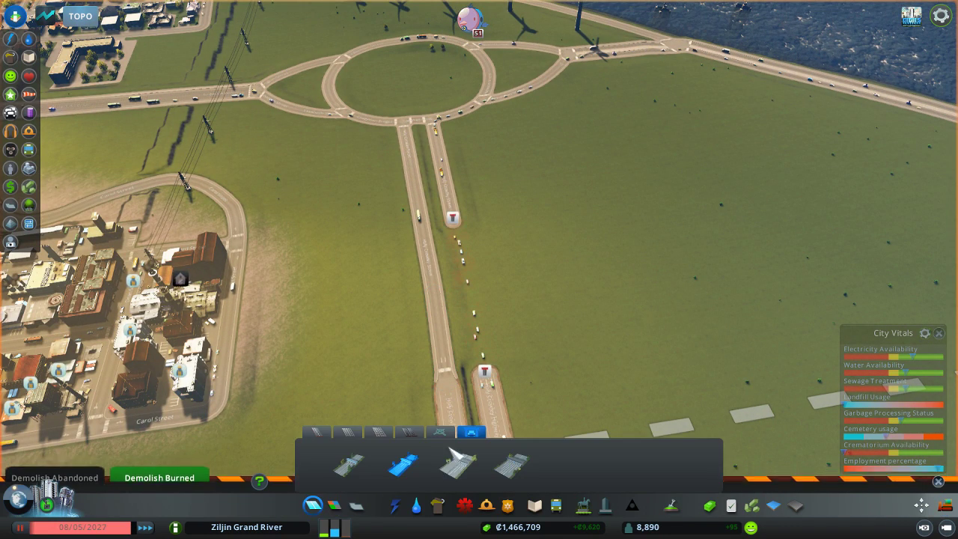
pyautogui.click(490, 306)
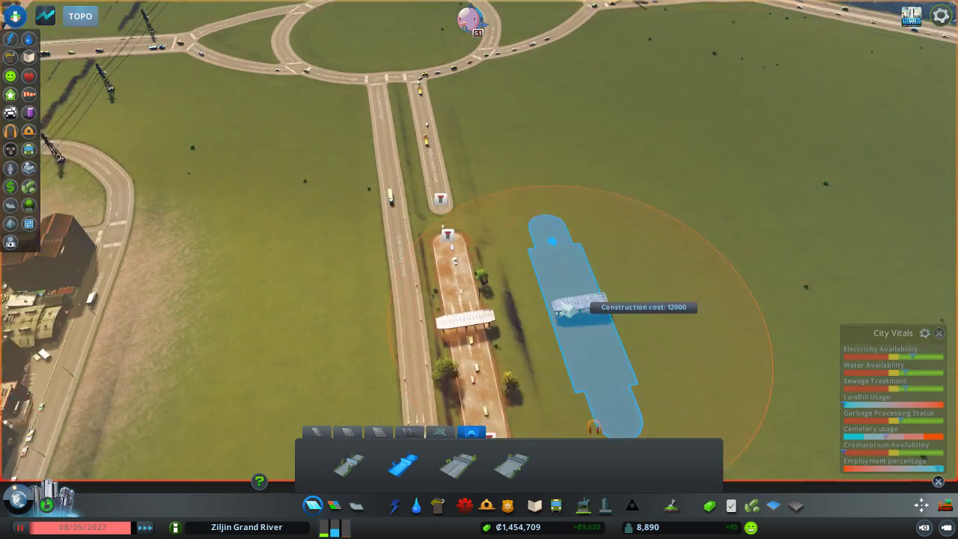
pyautogui.scroll(3, 554, 300)
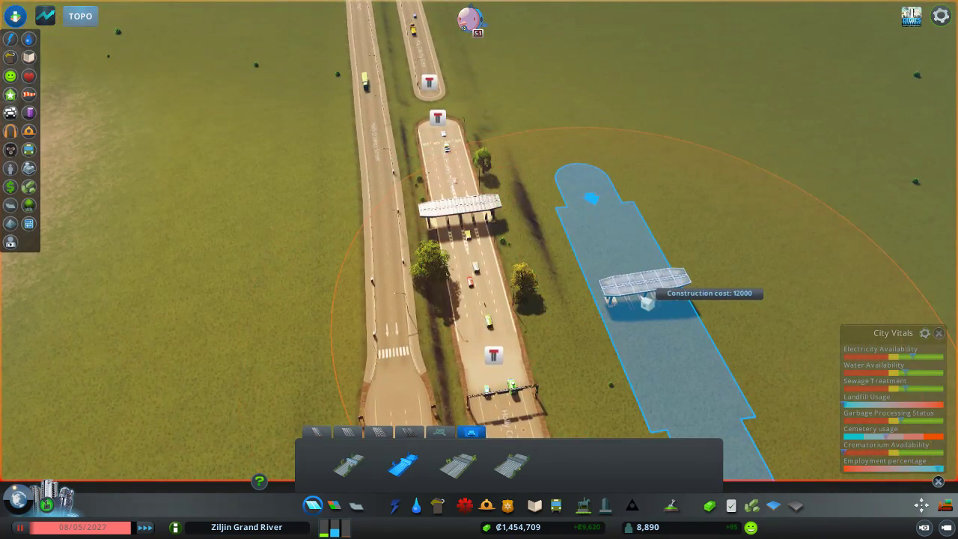
pyautogui.scroll(3, 648, 301)
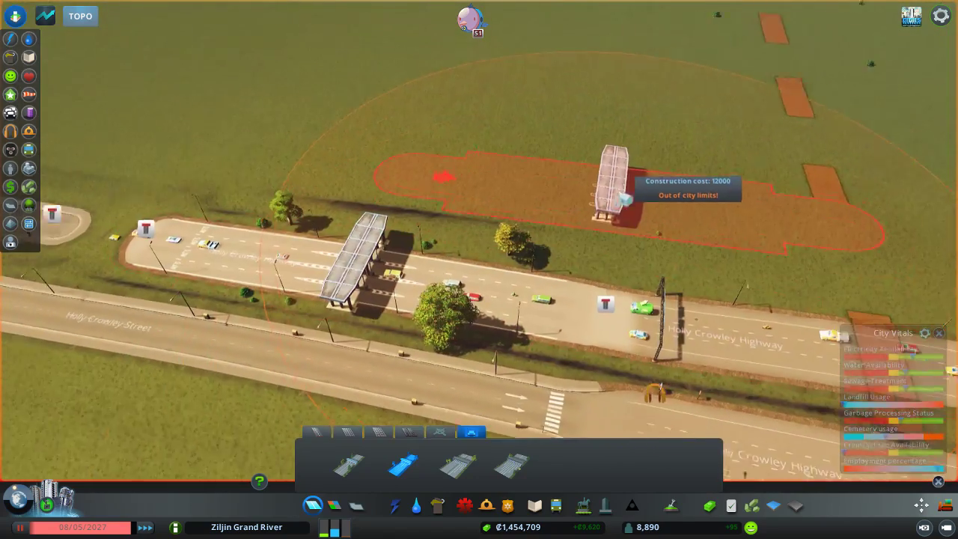
# Unpause, then move the toll booth, rotating it and dropping it onto the carriageway.
pyautogui.press('space')
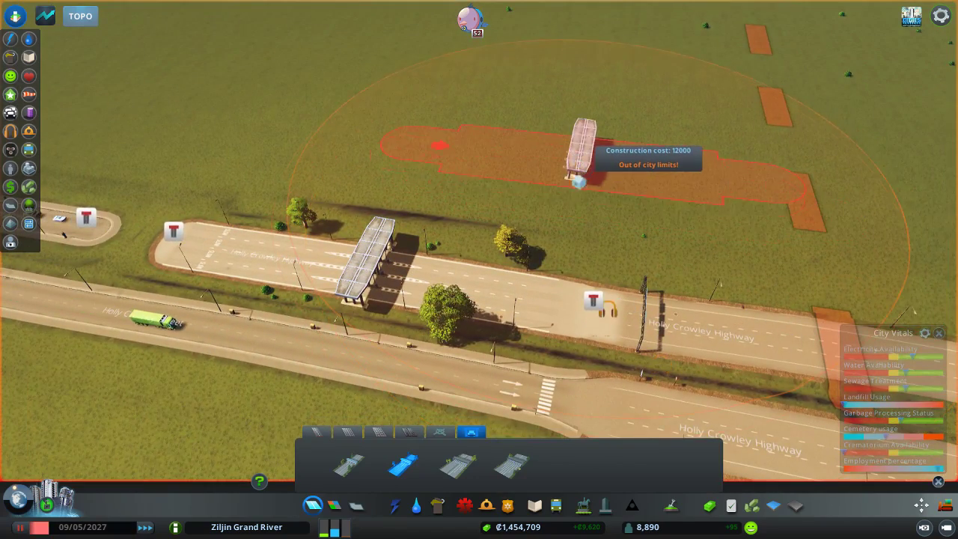
pyautogui.rightClick(599, 187)
pyautogui.click(385, 258)
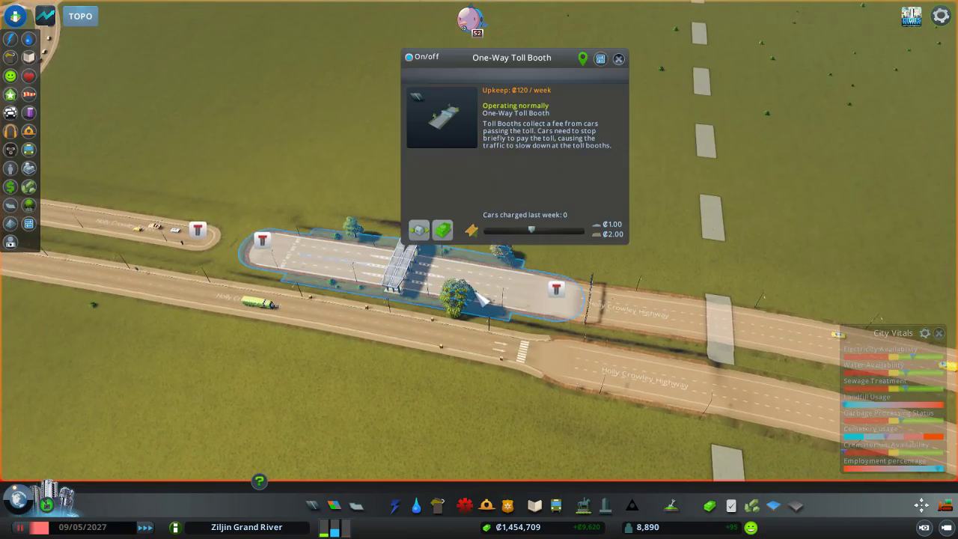
pyautogui.click(419, 230)
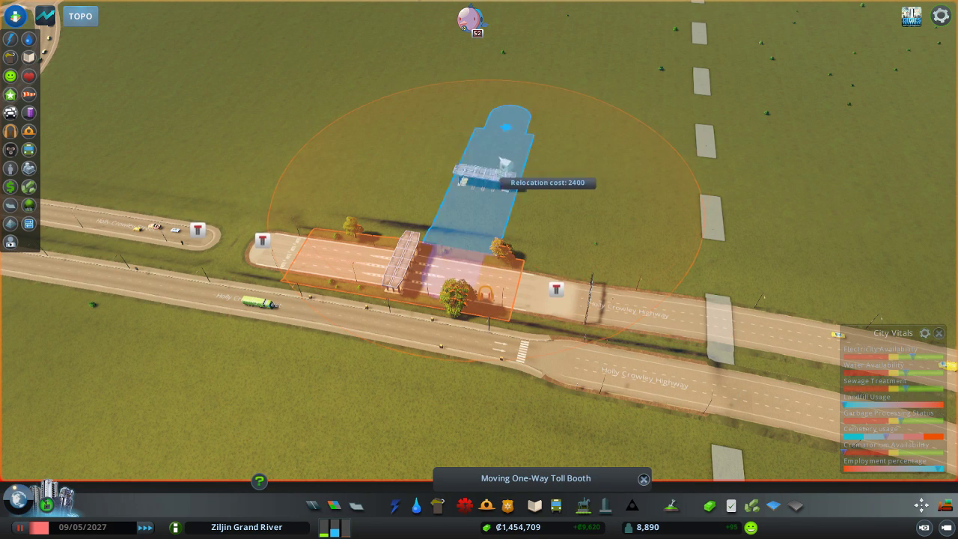
pyautogui.rightClick(487, 195)
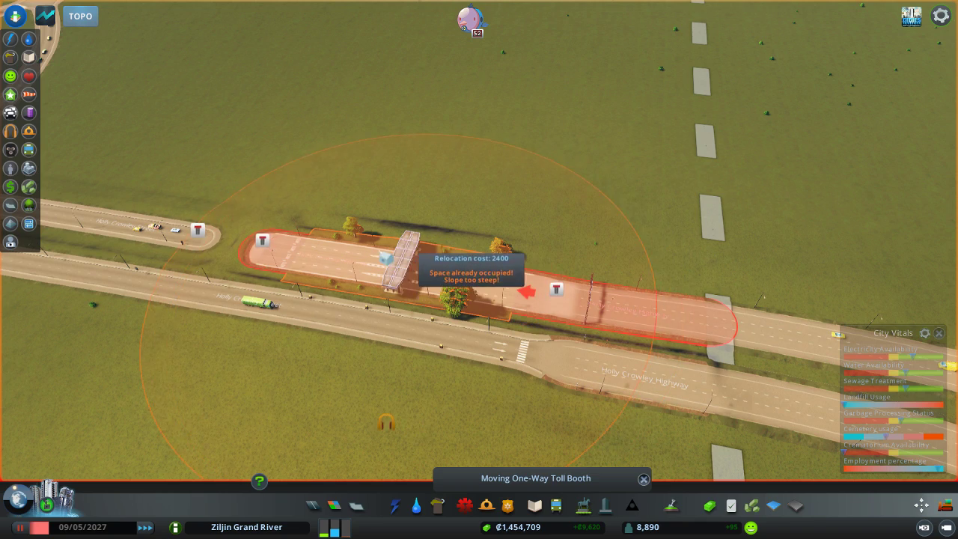
pyautogui.click(453, 277)
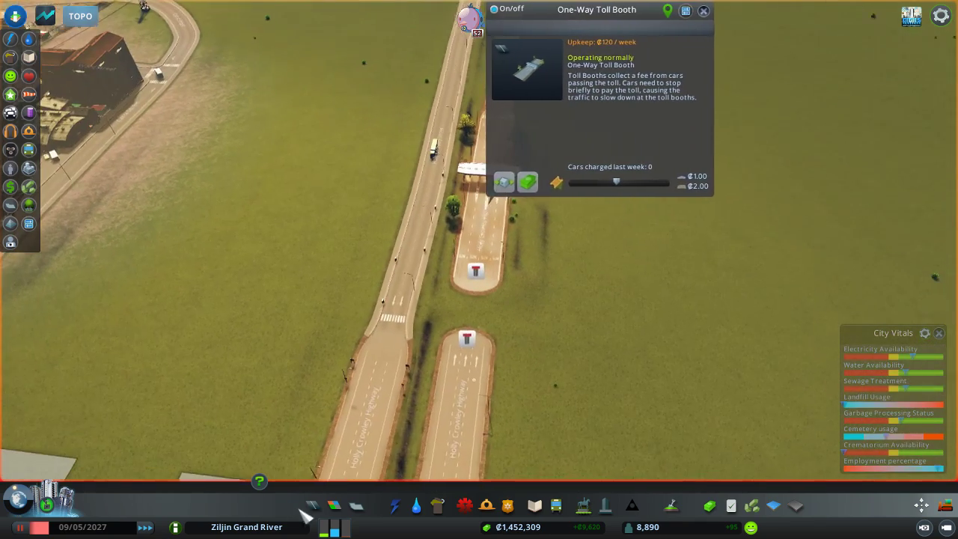
pyautogui.click(313, 506)
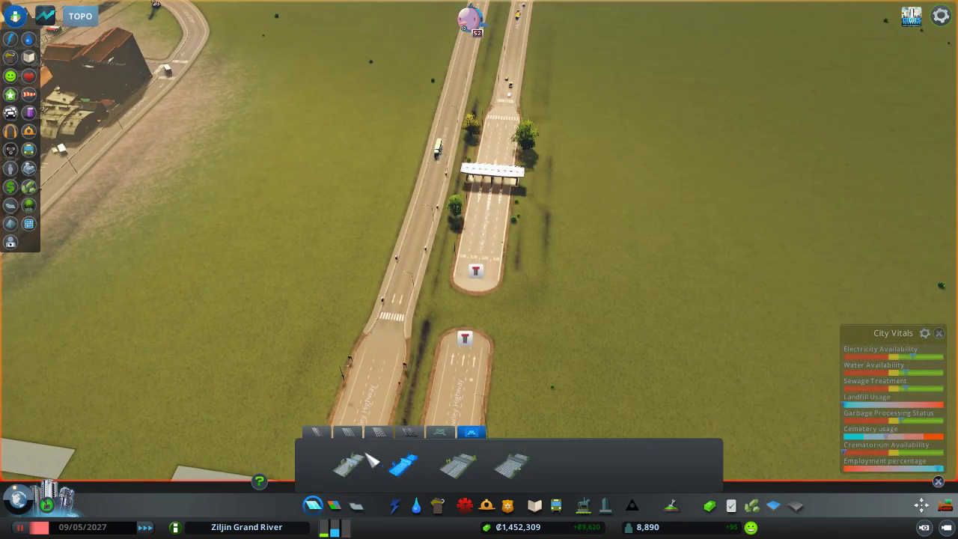
# Draw a highway segment from the road end into the roundabout.
pyautogui.click(410, 433)
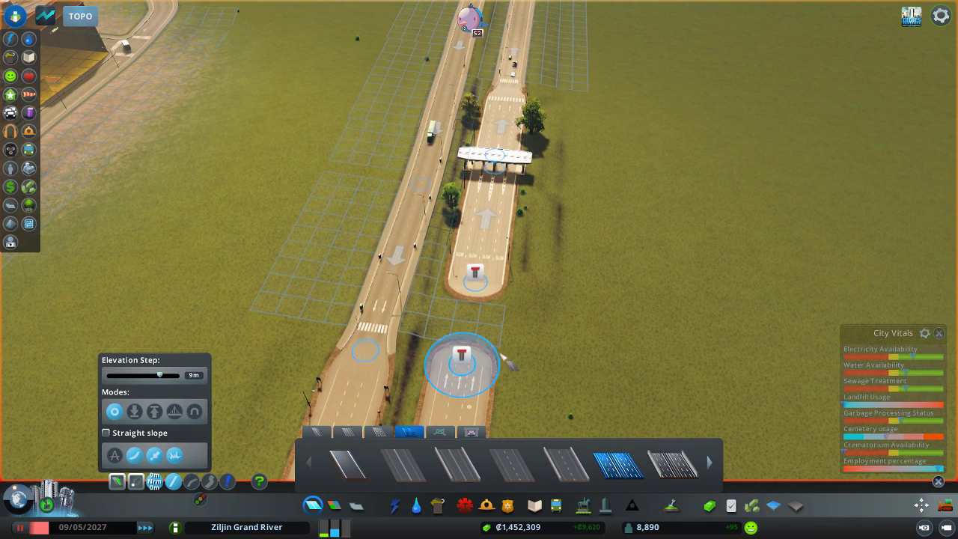
pyautogui.click(476, 281)
pyautogui.rightClick(543, 324)
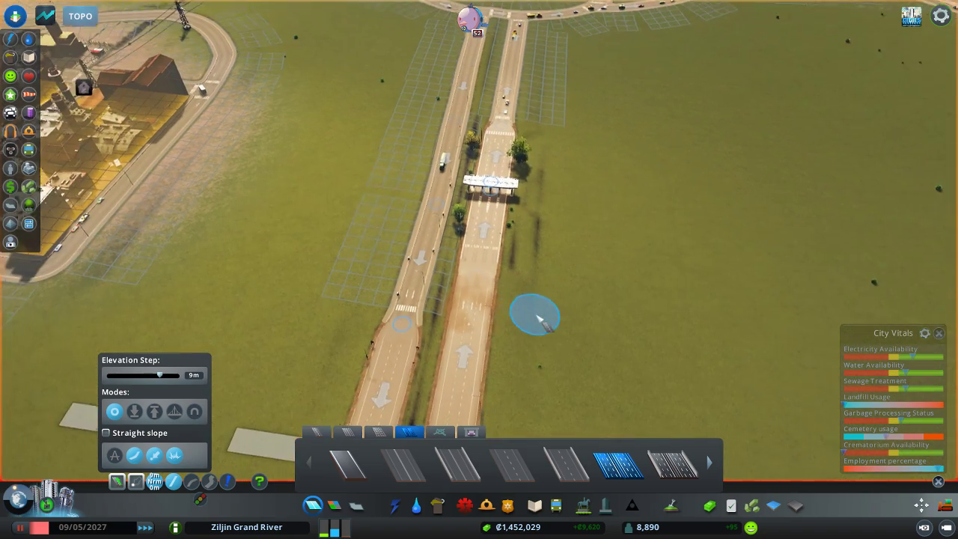
pyautogui.scroll(-3, 543, 324)
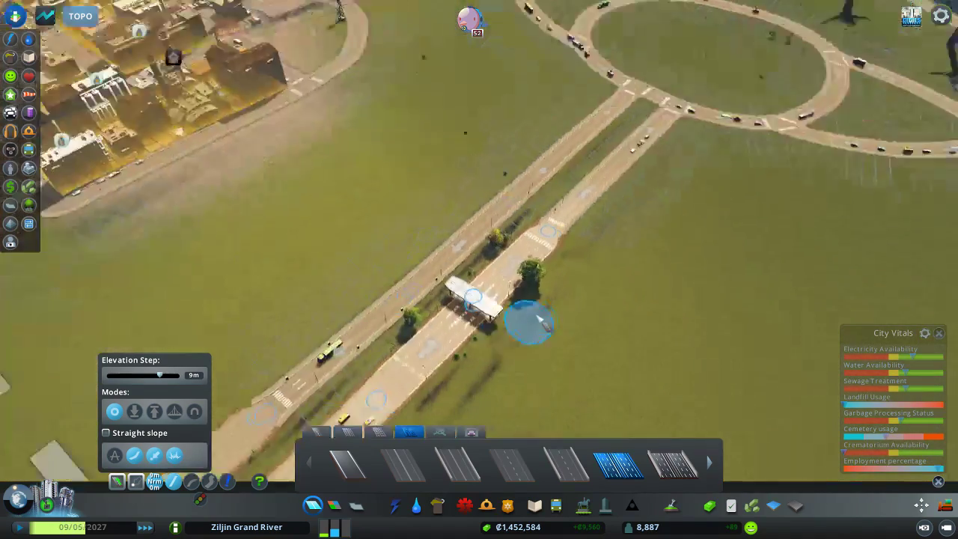
pyautogui.scroll(-3, 544, 323)
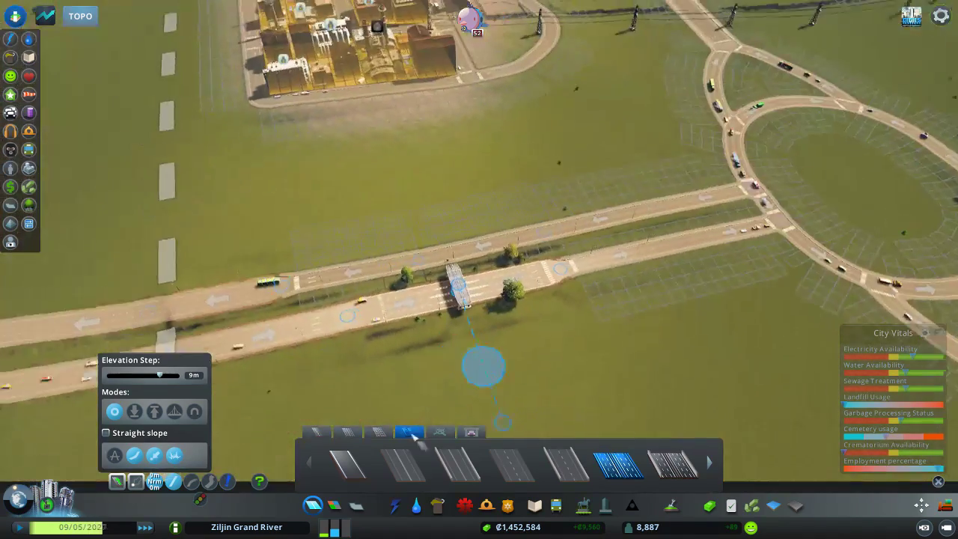
pyautogui.click(390, 269)
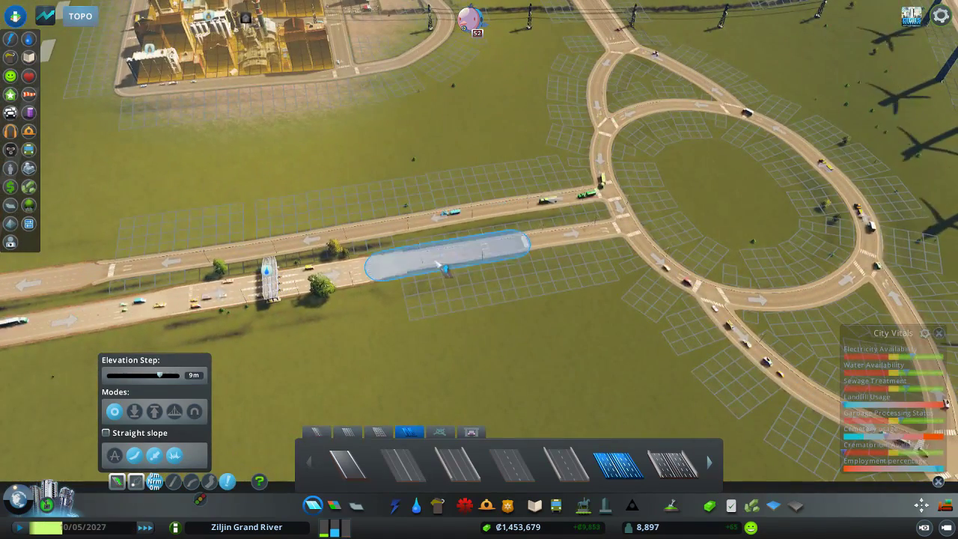
pyautogui.click(591, 232)
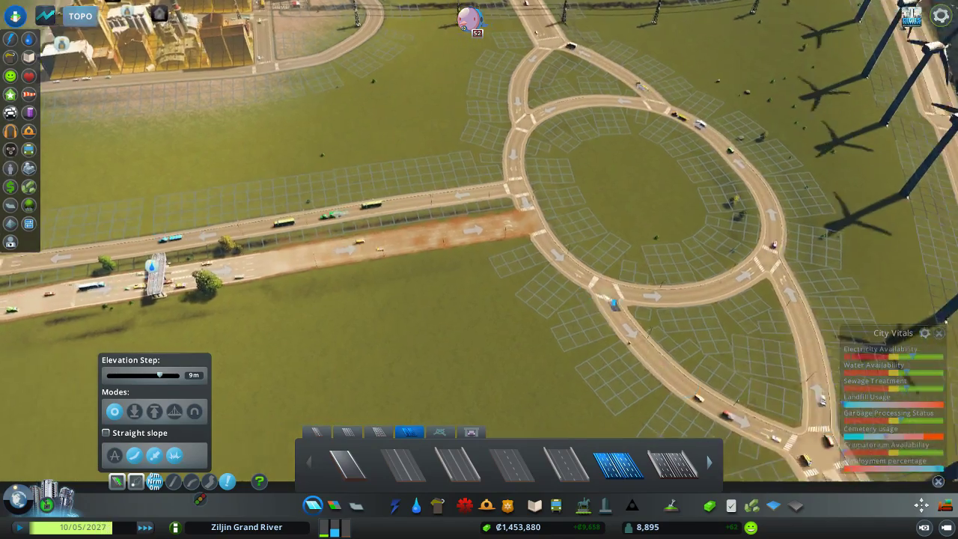
pyautogui.rightClick(614, 303)
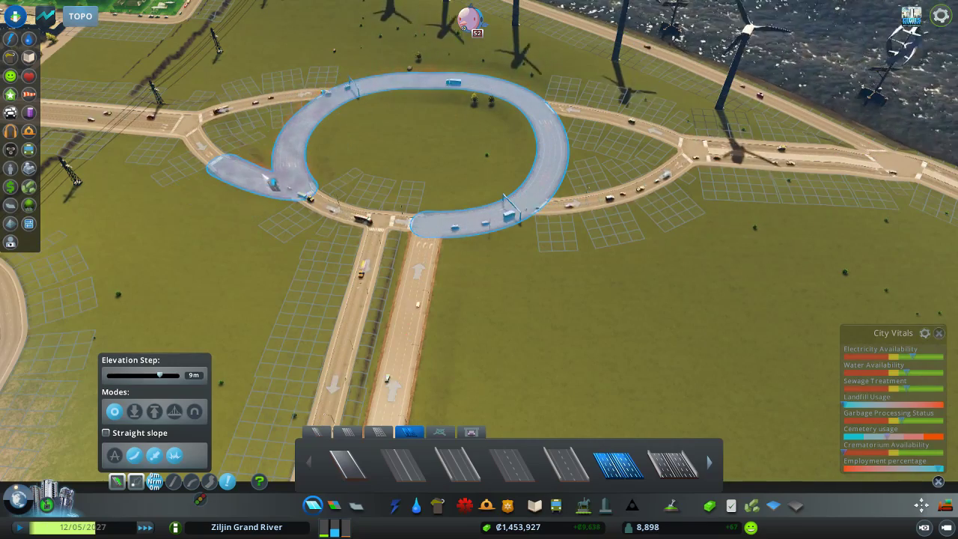
pyautogui.scroll(3, 299, 187)
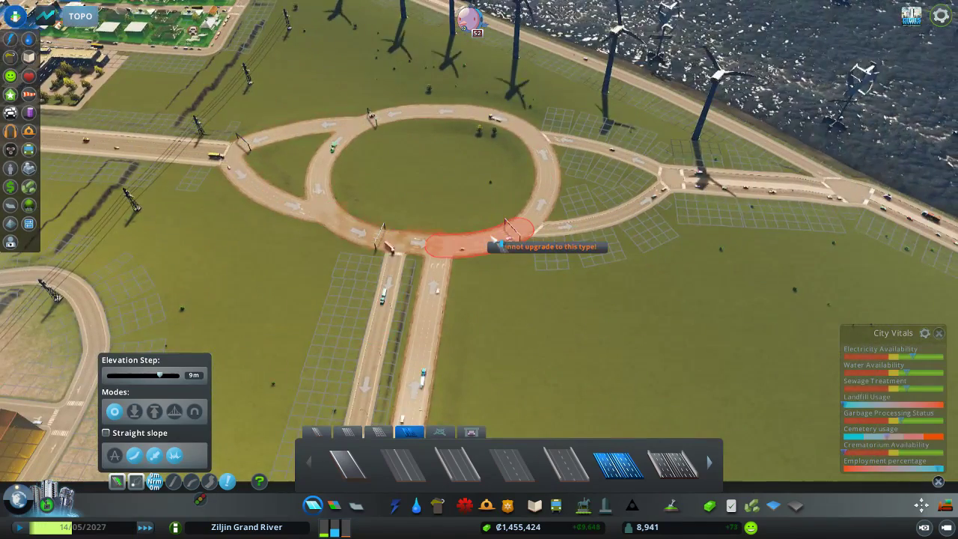
pyautogui.scroll(3, 569, 262)
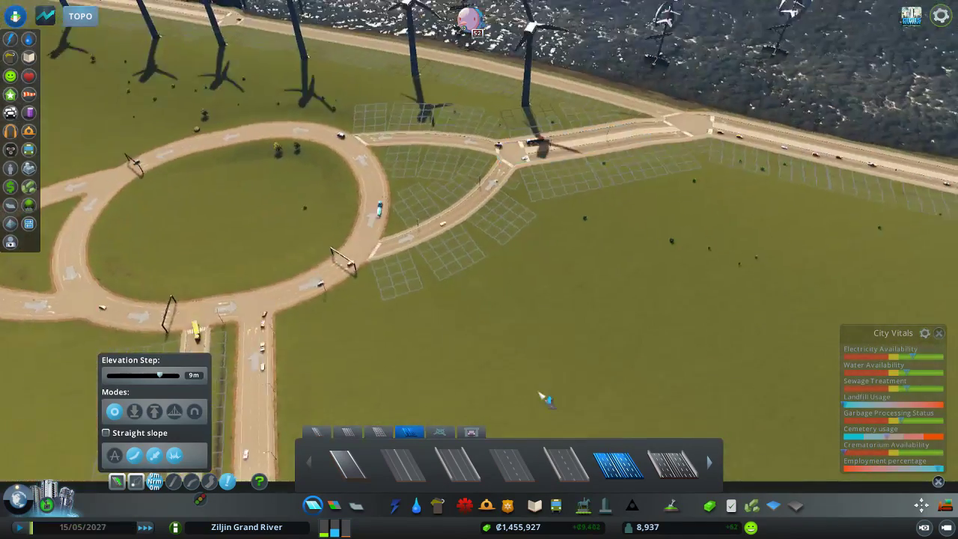
pyautogui.scroll(2, 547, 399)
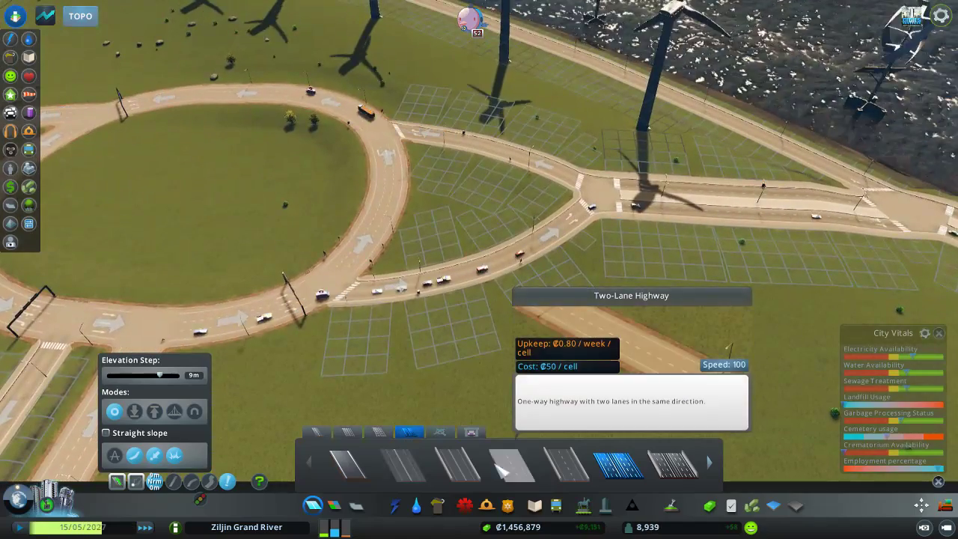
# Select the Two-Lane Highway upgrade for the roundabout link.
pyautogui.click(503, 466)
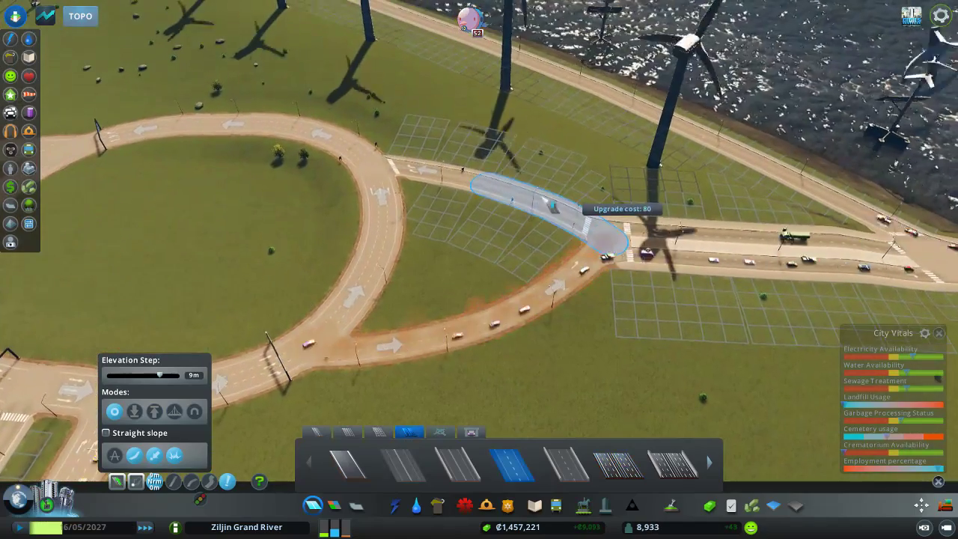
pyautogui.scroll(-3, 554, 224)
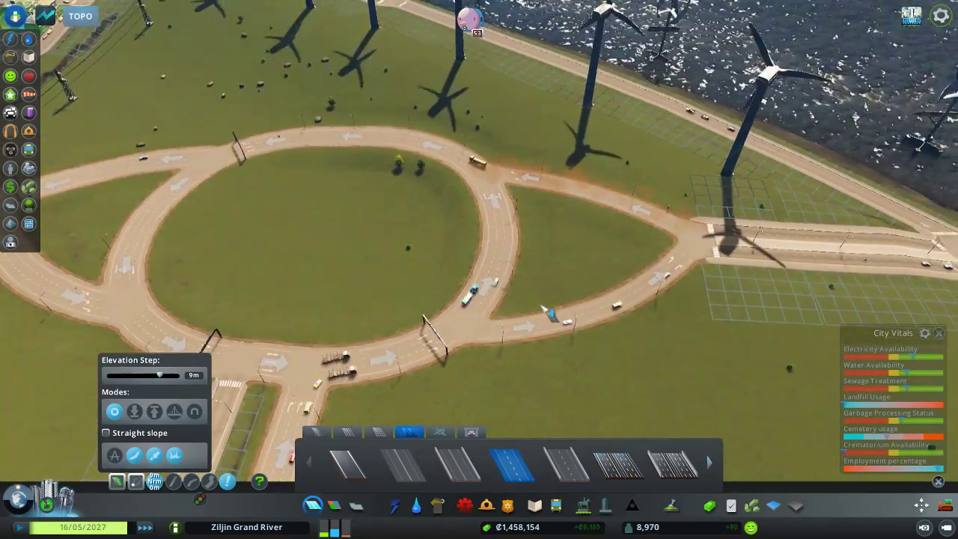
pyautogui.scroll(-2, 553, 314)
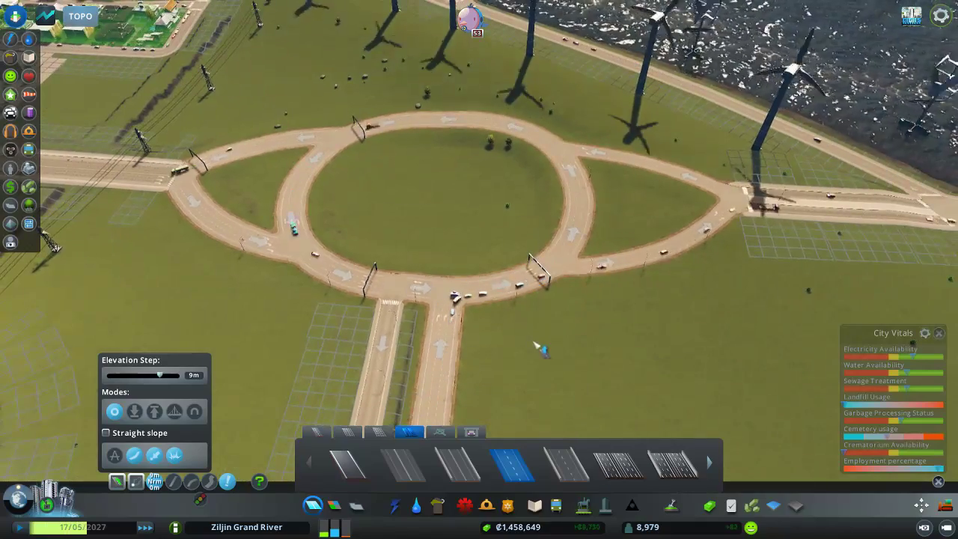
pyautogui.press('w')
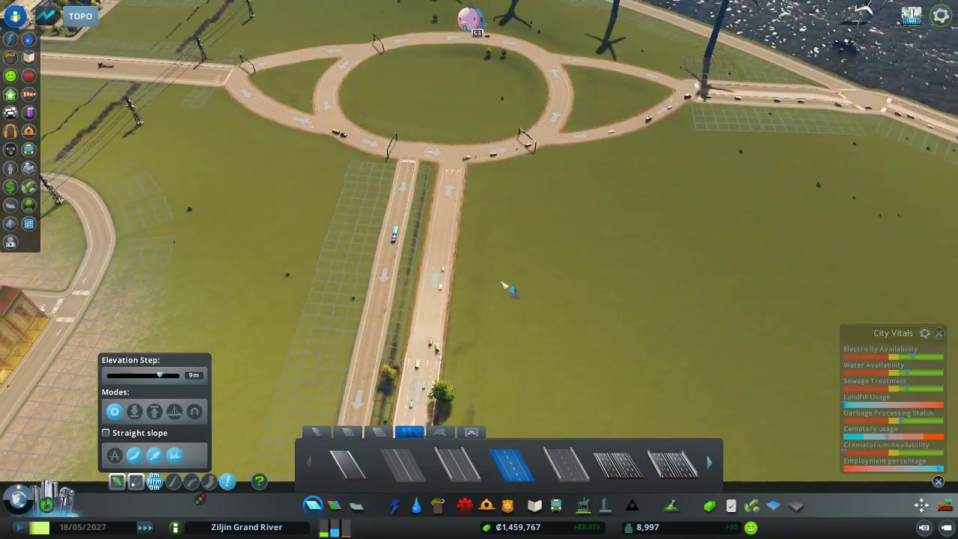
pyautogui.scroll(2, 482, 255)
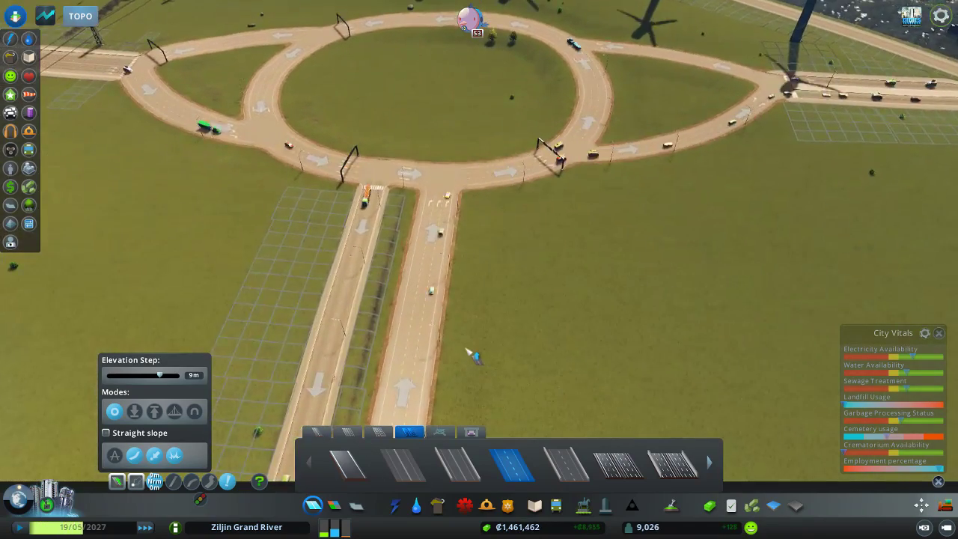
pyautogui.scroll(-2, 470, 345)
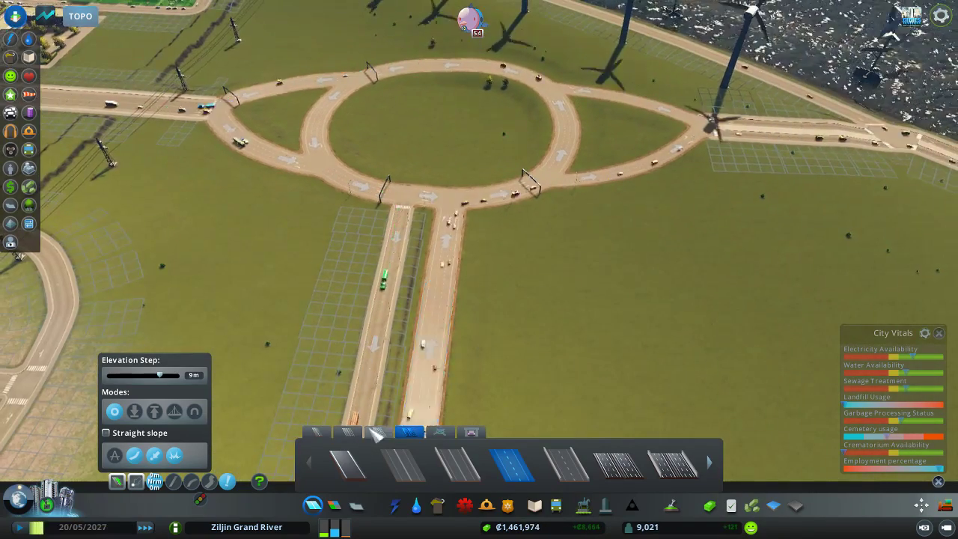
pyautogui.middleClick(374, 434)
pyautogui.scroll(2, 507, 362)
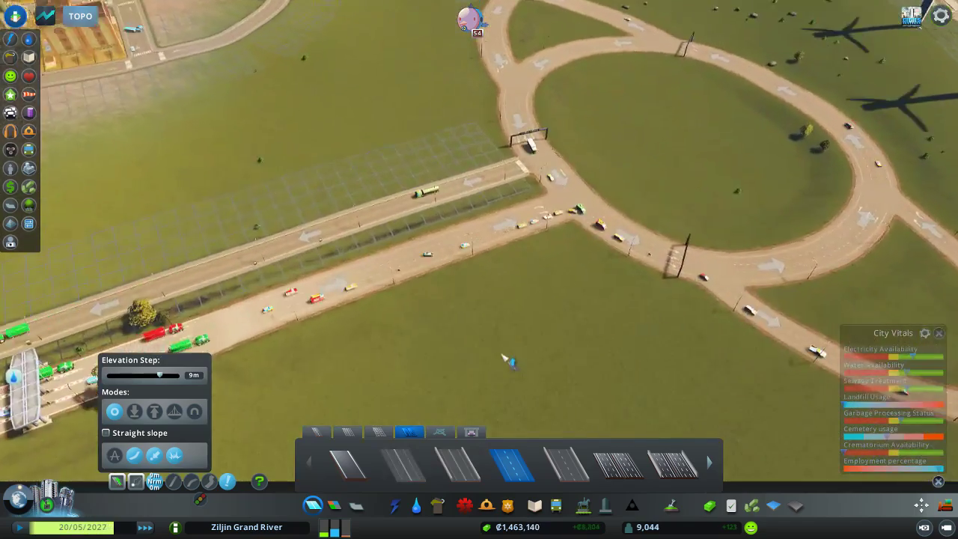
pyautogui.moveTo(507, 362)
pyautogui.mouseDown()
pyautogui.moveTo(503, 292)
pyautogui.moveTo(480, 362)
pyautogui.mouseUp()
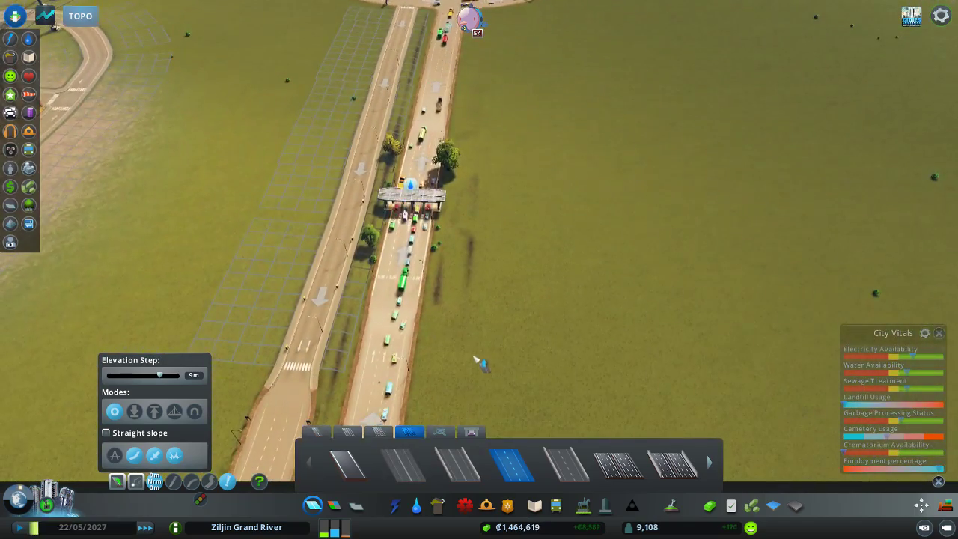
pyautogui.scroll(-2, 464, 344)
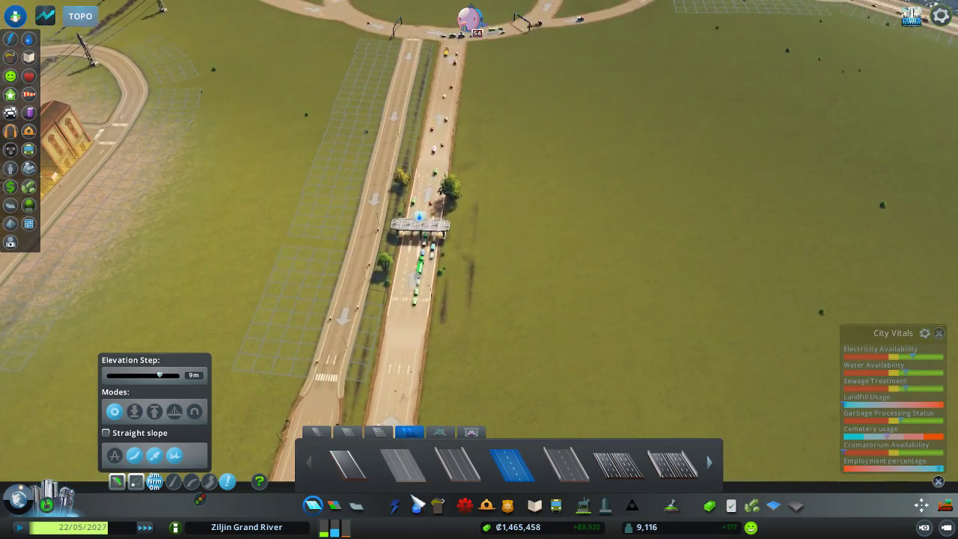
# Run a water pipe from the town to the toll booth road and show the electricity overlay.
pyautogui.click(418, 506)
pyautogui.moveTo(464, 322)
pyautogui.mouseDown()
pyautogui.moveTo(329, 247)
pyautogui.moveTo(427, 233)
pyautogui.mouseUp()
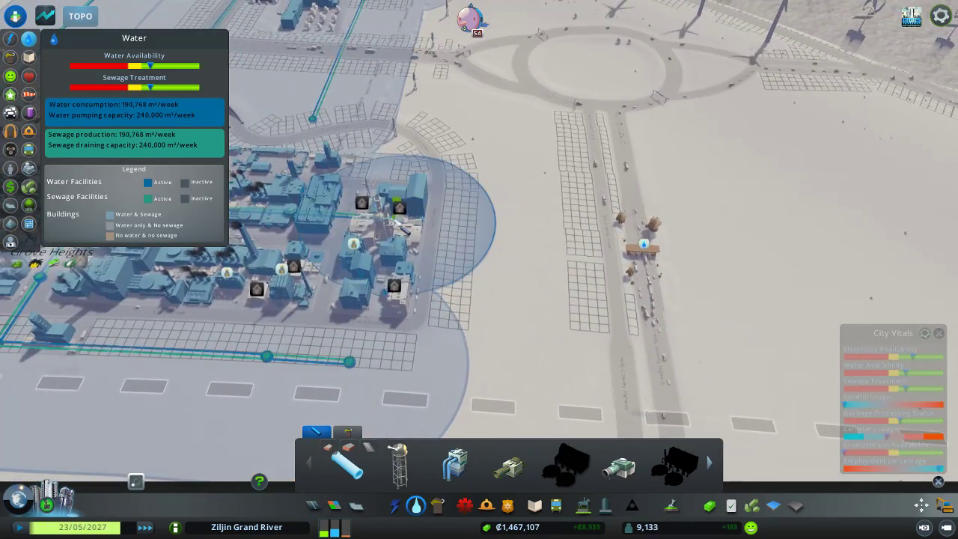
pyautogui.click(393, 217)
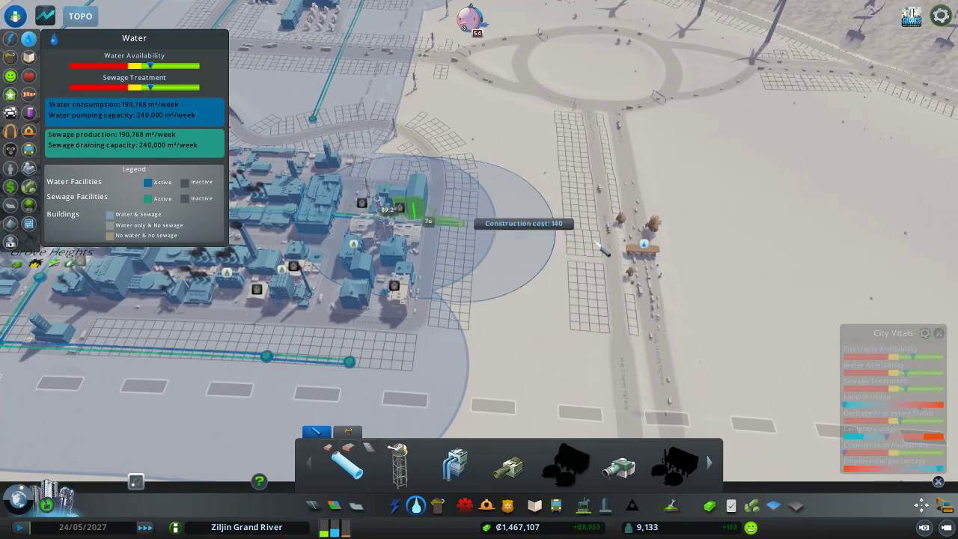
pyautogui.click(644, 247)
pyautogui.rightClick(655, 274)
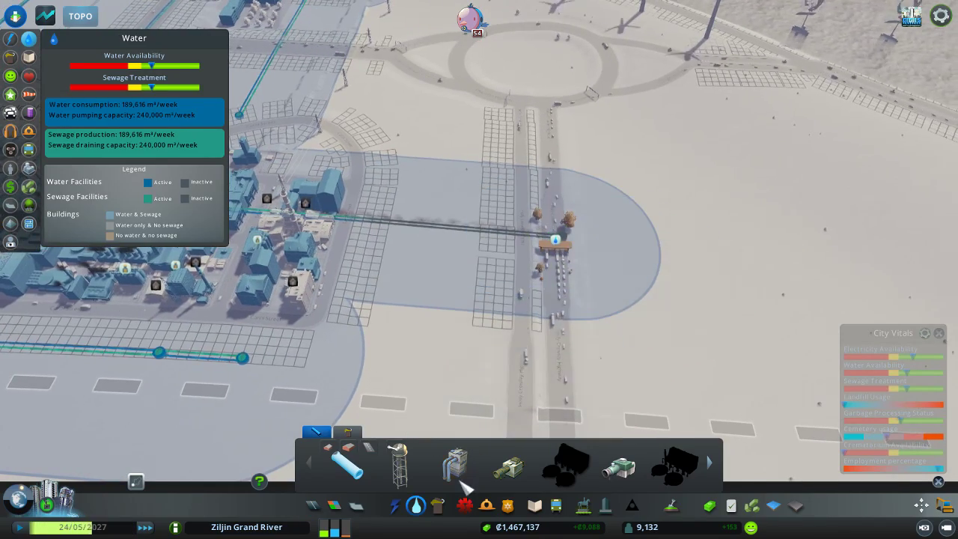
pyautogui.click(395, 507)
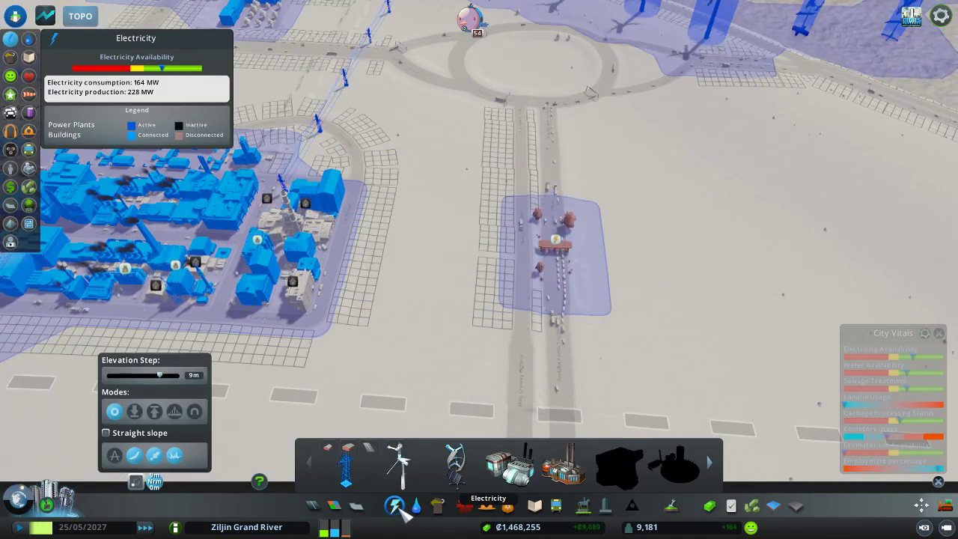
# Place rotated highway toll booths on both carriageways near the roundabout.
pyautogui.click(396, 507)
pyautogui.click(315, 507)
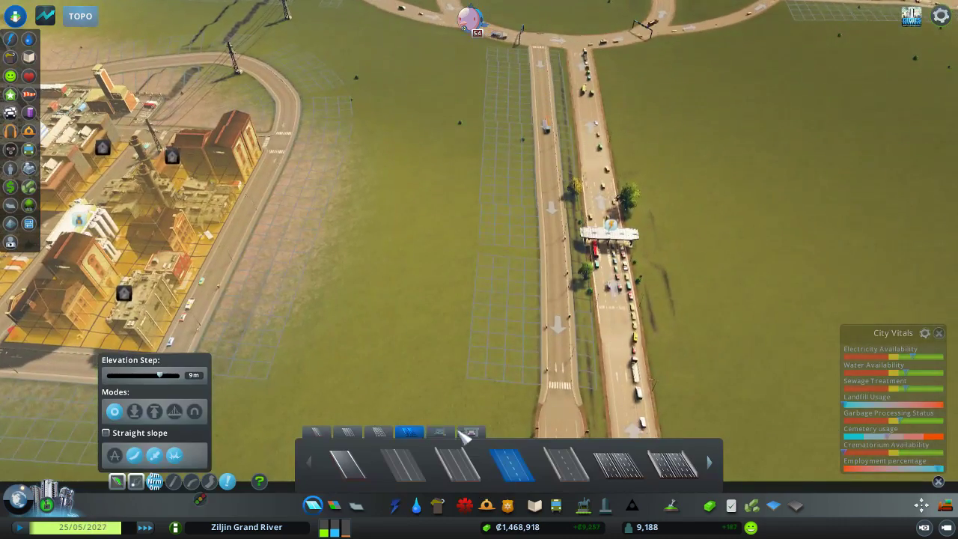
pyautogui.click(471, 433)
pyautogui.click(404, 464)
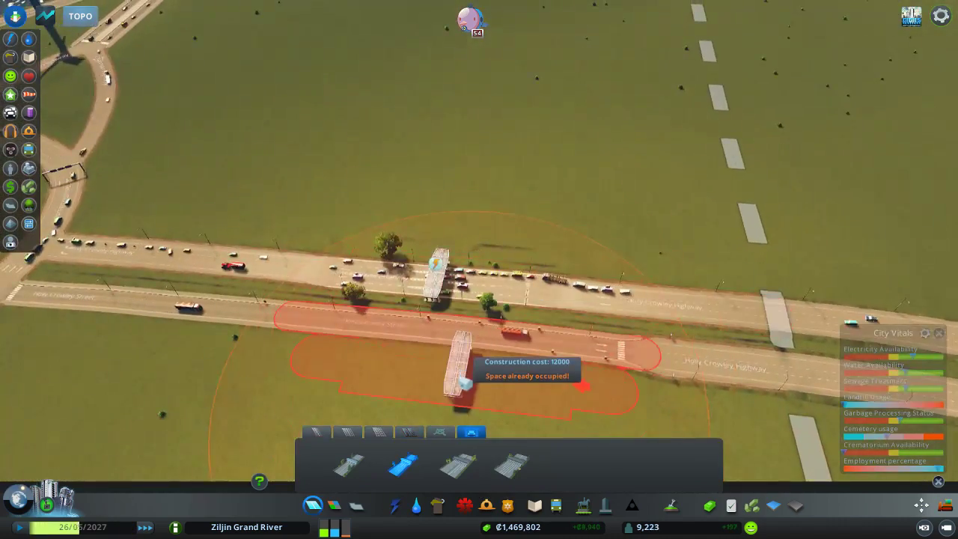
pyautogui.rightClick(449, 360)
pyautogui.rightClick(442, 359)
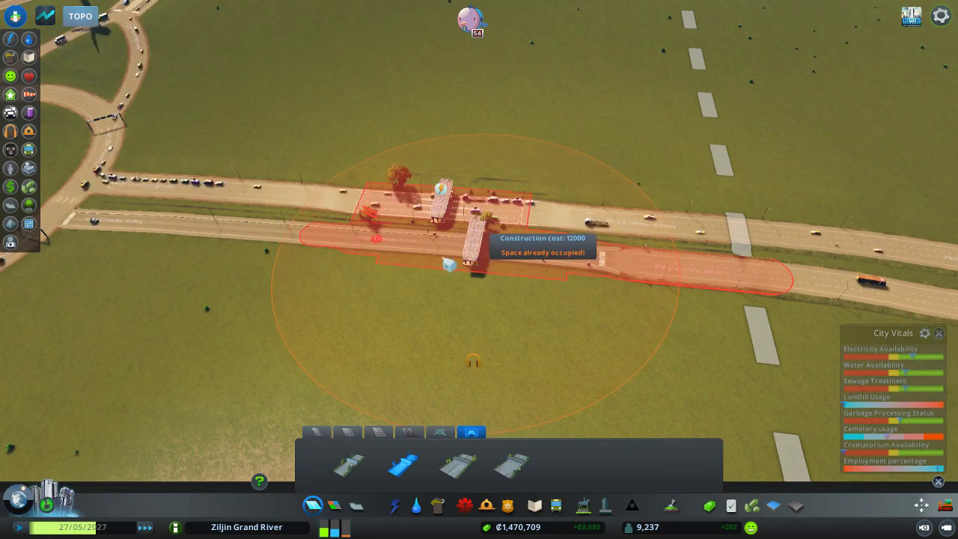
pyautogui.press('a')
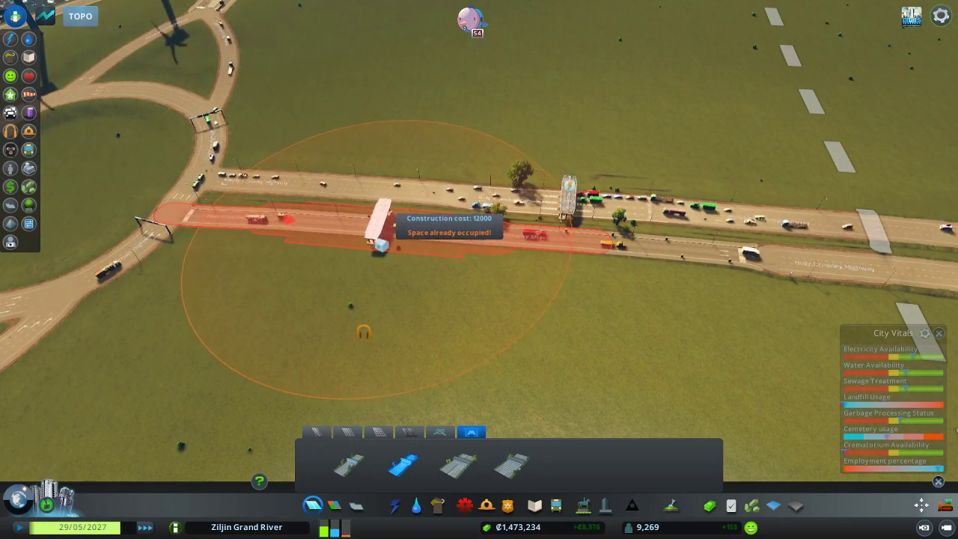
pyautogui.press('b')
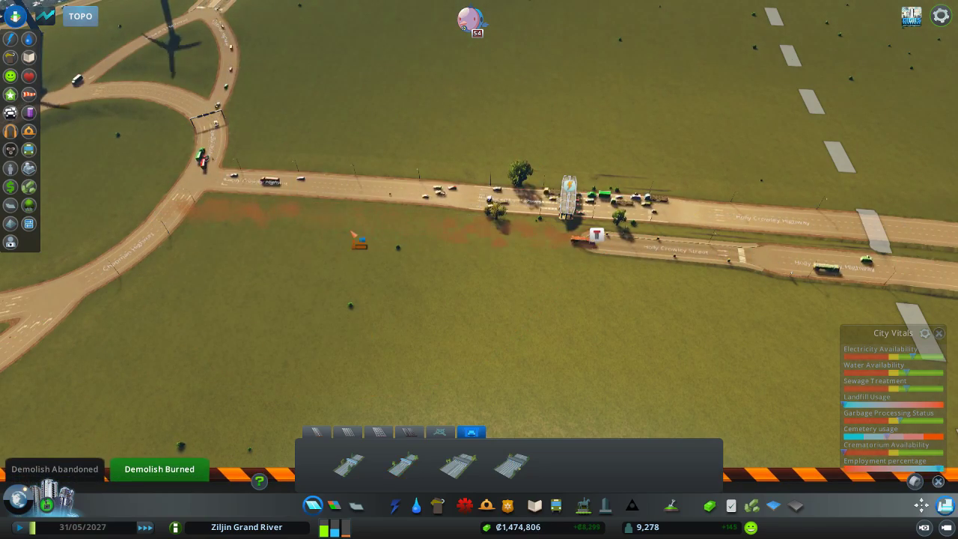
pyautogui.press('b')
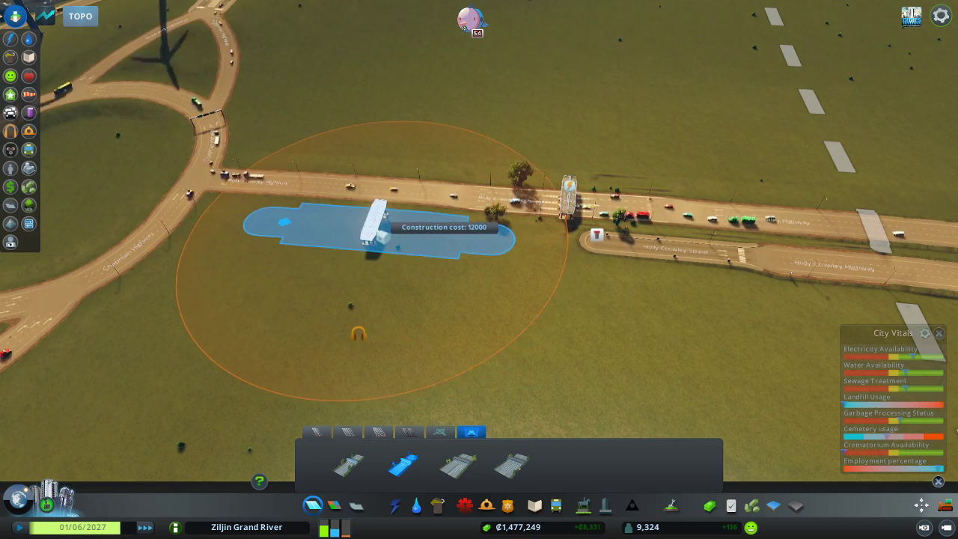
pyautogui.press('q')
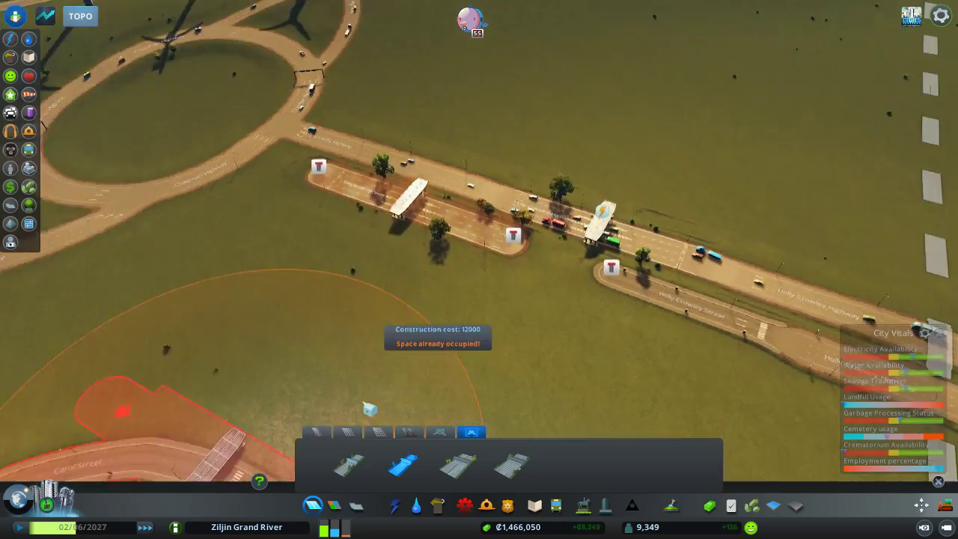
# Draw a highway piece across the gap between the two southbound carriageway segments.
pyautogui.click(378, 432)
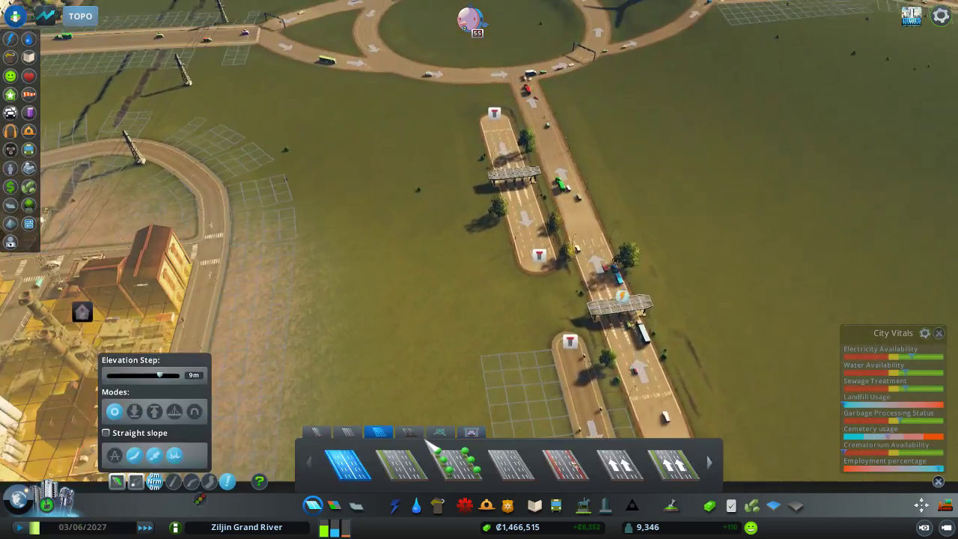
pyautogui.click(408, 432)
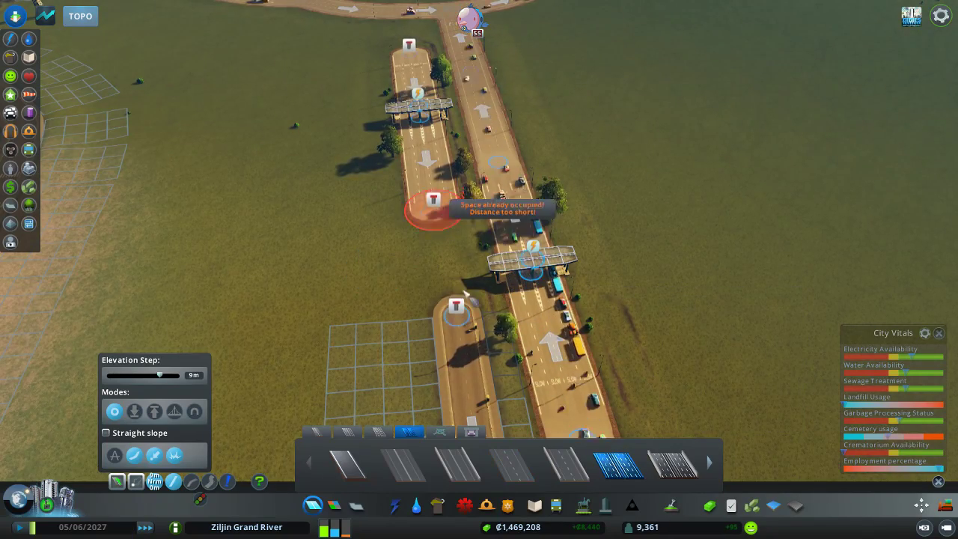
pyautogui.click(450, 318)
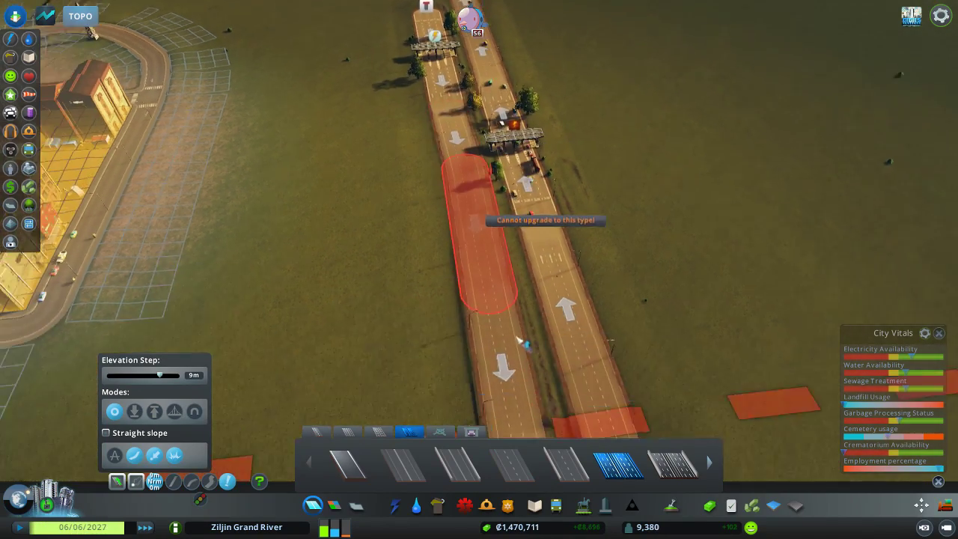
pyautogui.press('w')
# Build a power line from the town buildings to the Holly Crowley Highway toll booth strip.
pyautogui.press('Escape')
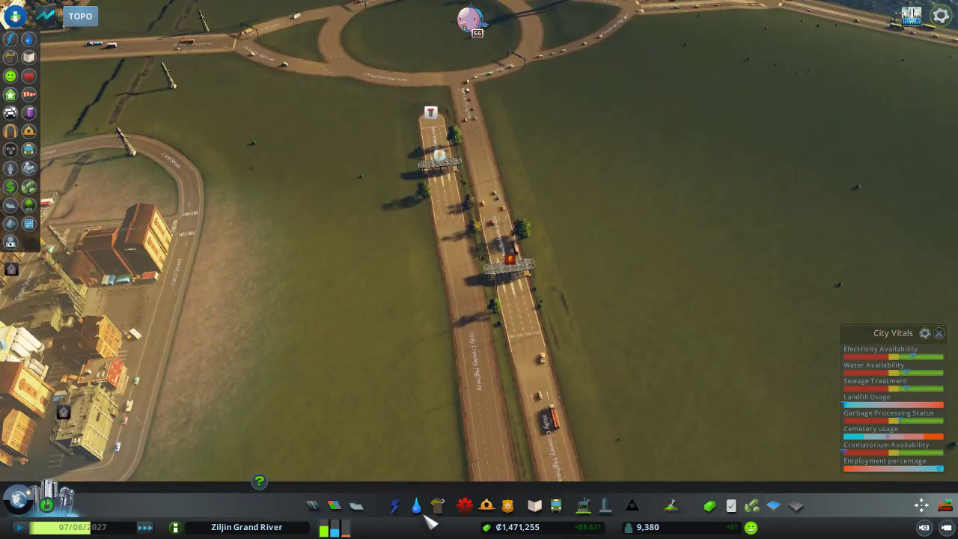
pyautogui.click(396, 507)
pyautogui.middleClick(441, 377)
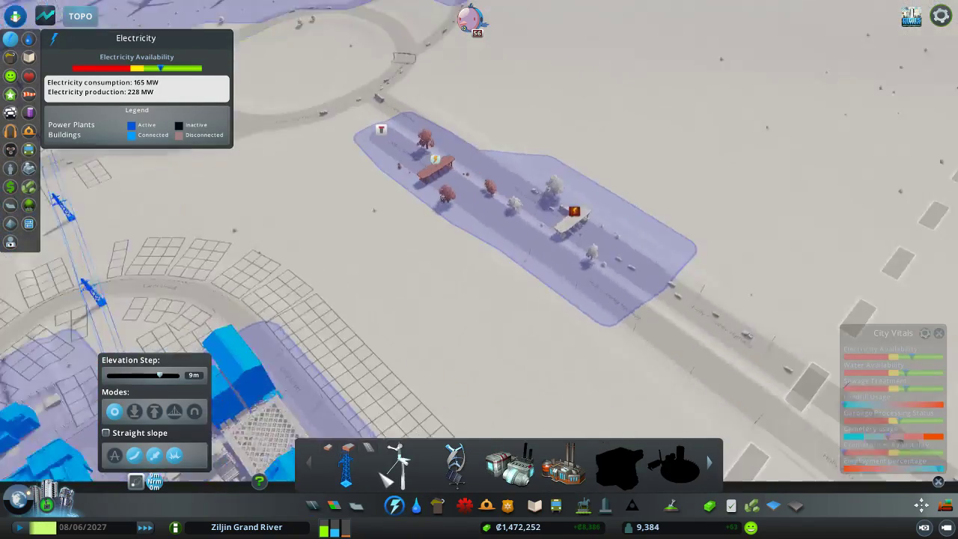
pyautogui.click(448, 240)
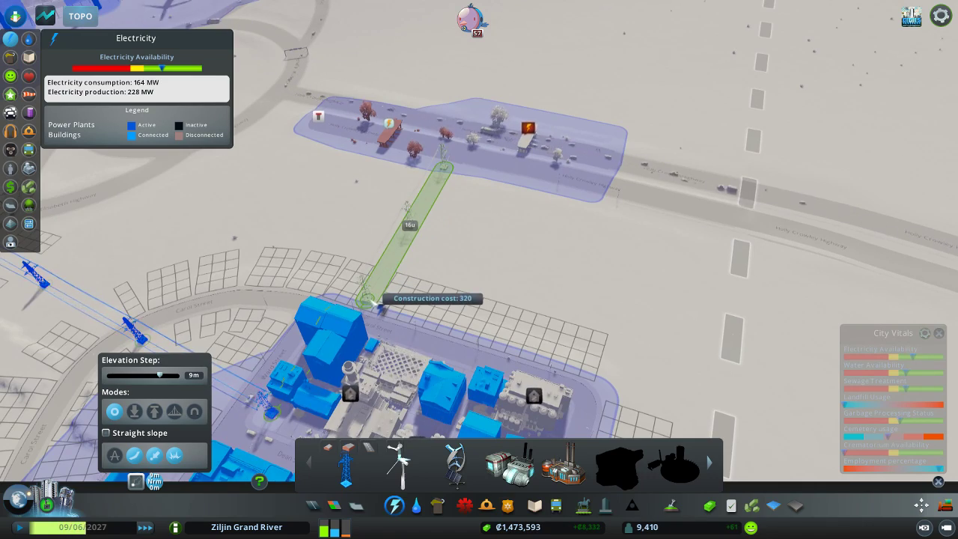
pyautogui.click(591, 198)
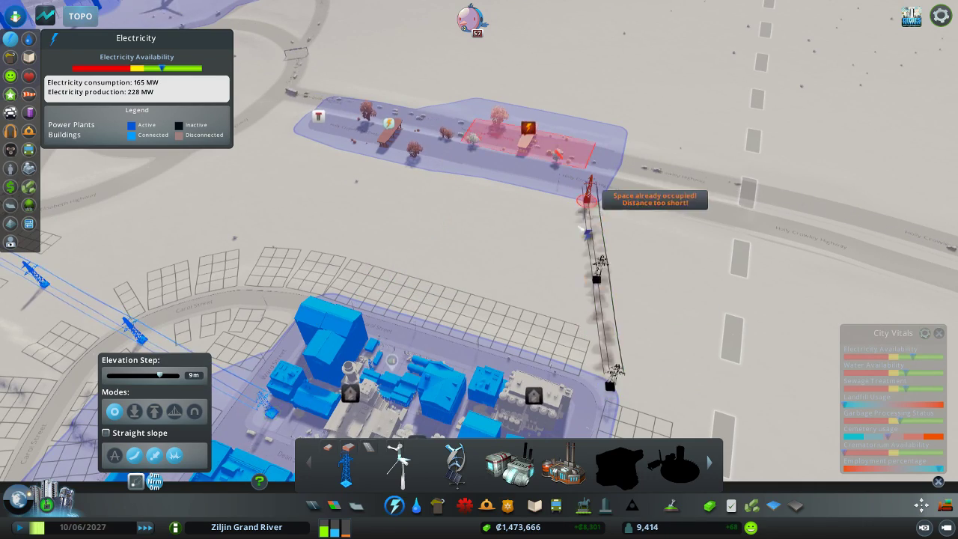
pyautogui.middleClick(522, 267)
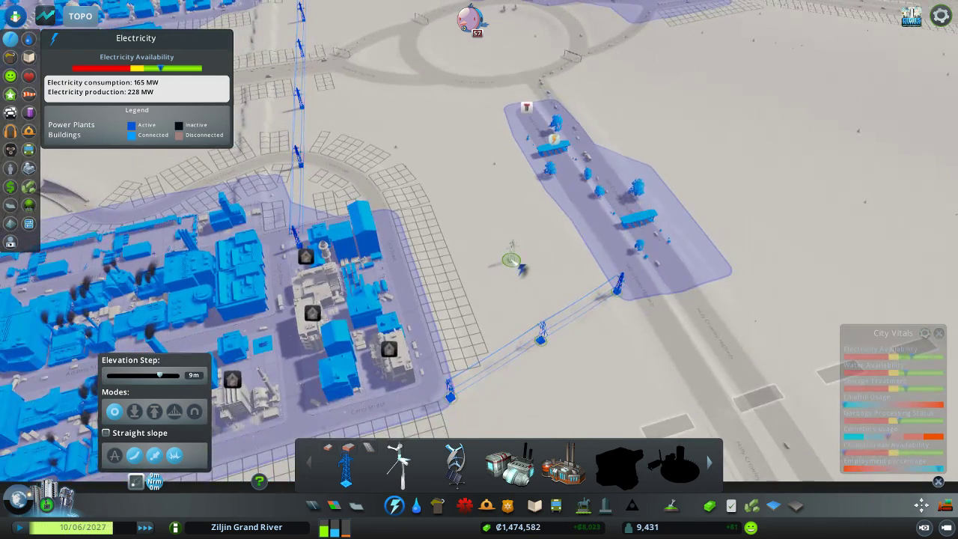
pyautogui.middleClick(522, 267)
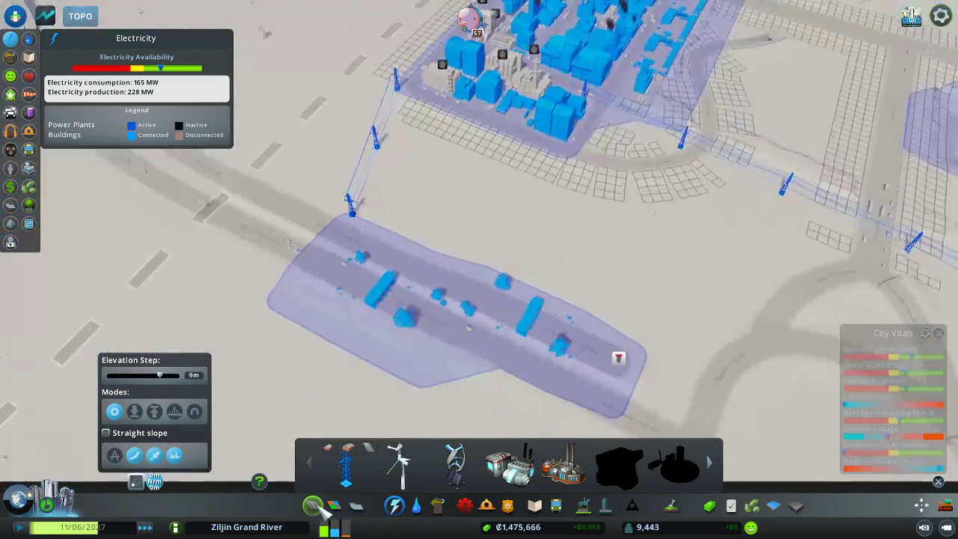
pyautogui.click(313, 506)
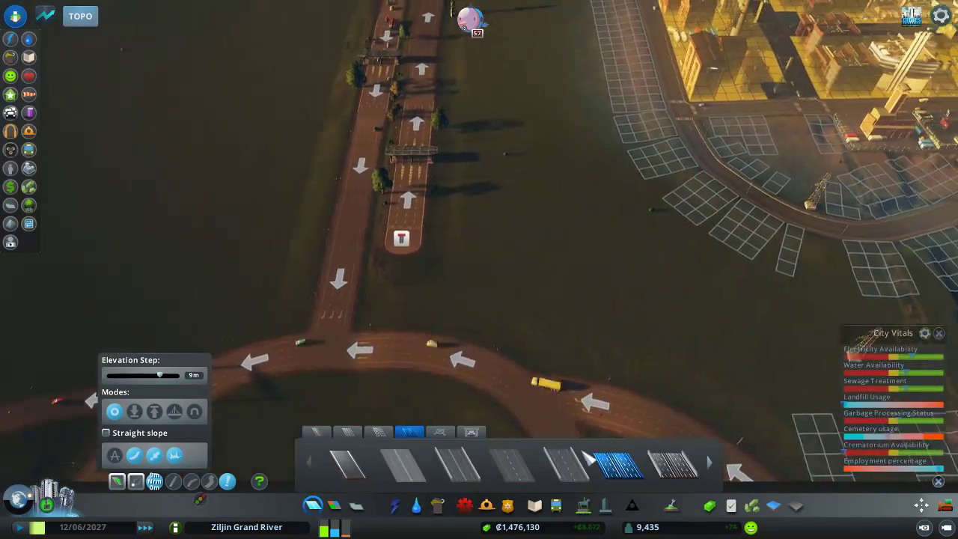
pyautogui.scroll(3, 533, 324)
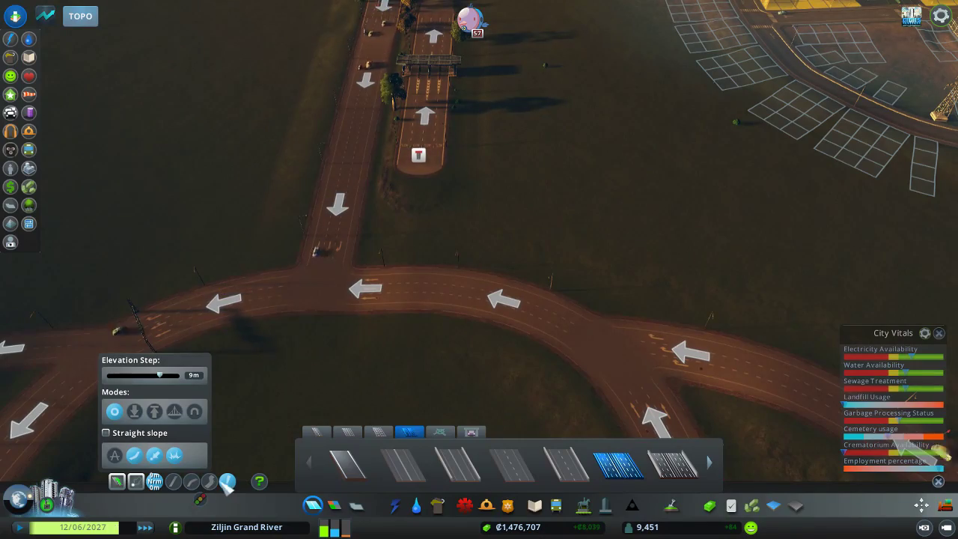
pyautogui.click(193, 482)
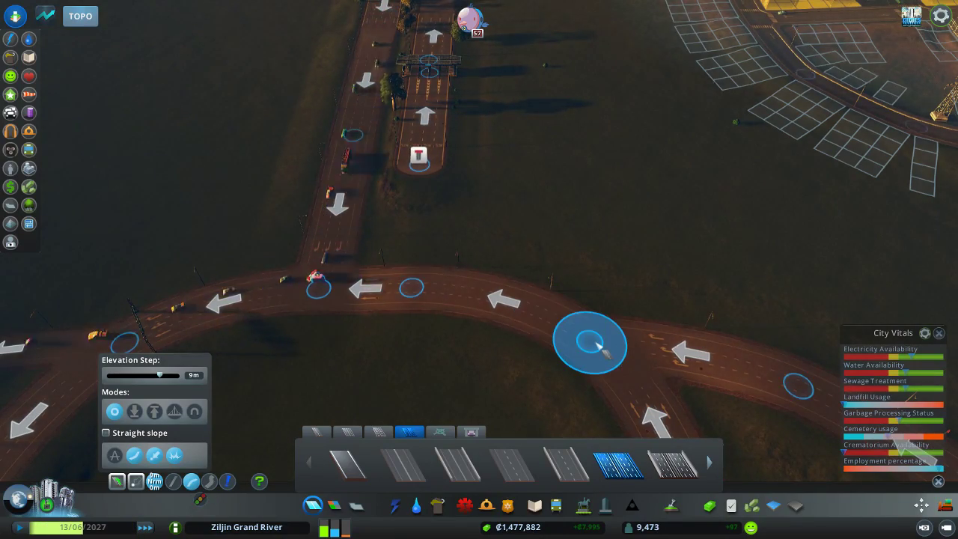
pyautogui.rightClick(535, 385)
pyautogui.scroll(-3, 588, 368)
pyautogui.scroll(-3, 554, 270)
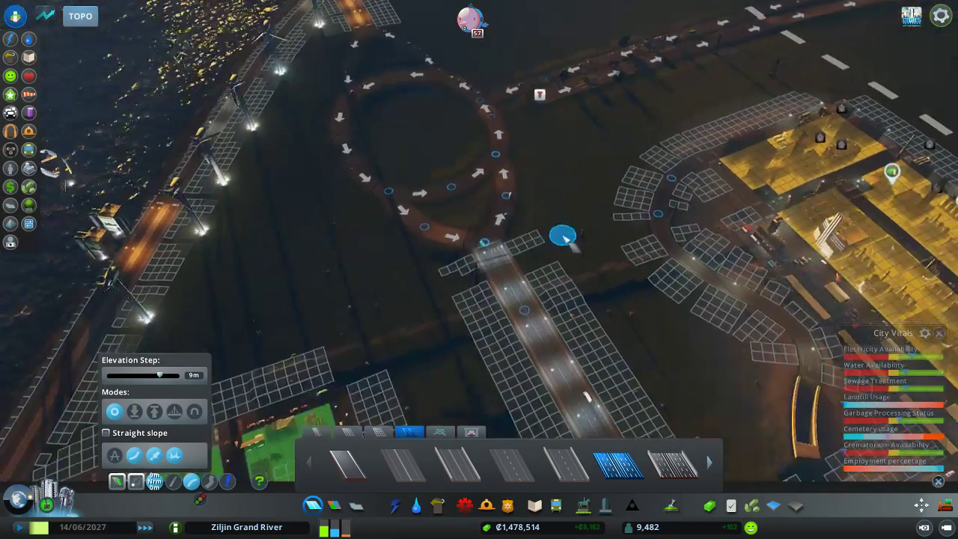
pyautogui.scroll(3, 554, 247)
pyautogui.click(529, 239)
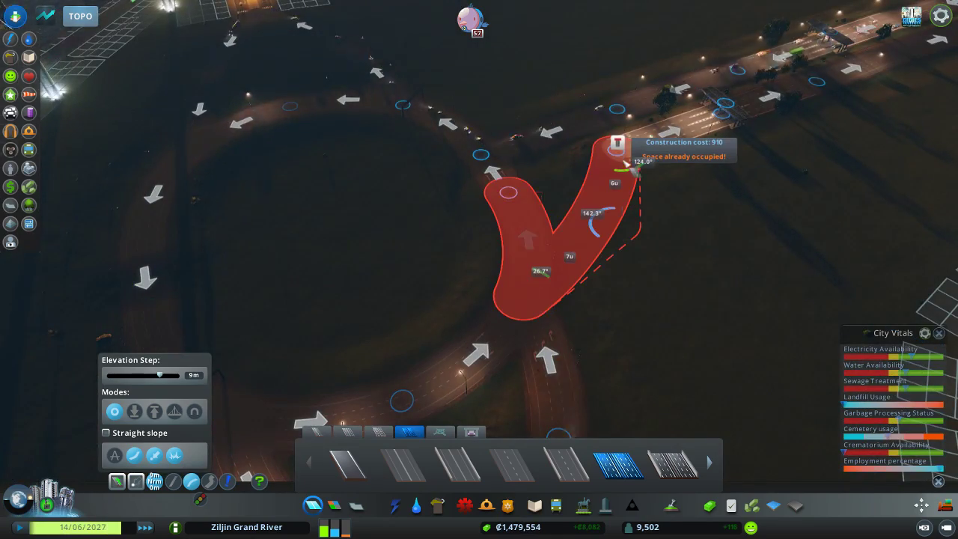
pyautogui.rightClick(629, 153)
pyautogui.scroll(2, 517, 247)
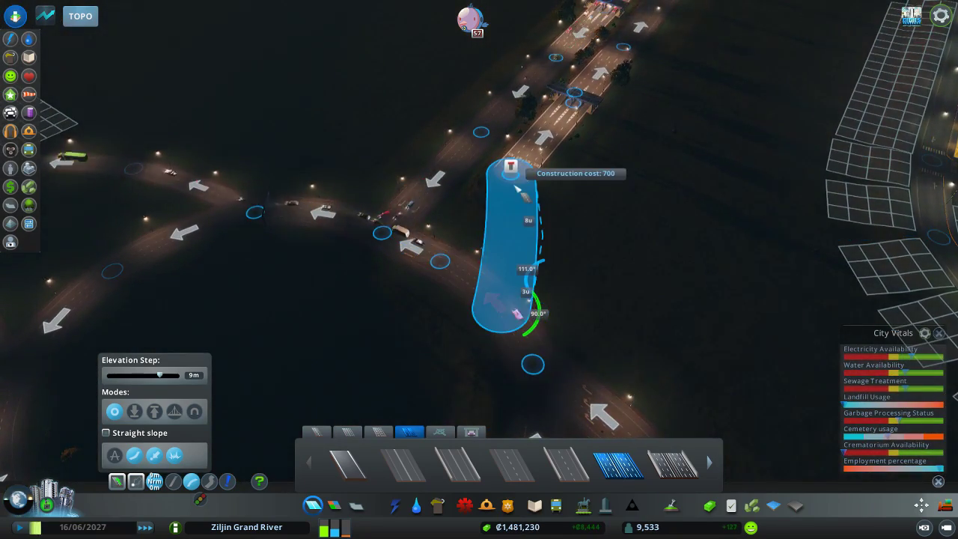
pyautogui.rightClick(610, 253)
pyautogui.scroll(-3, 479, 248)
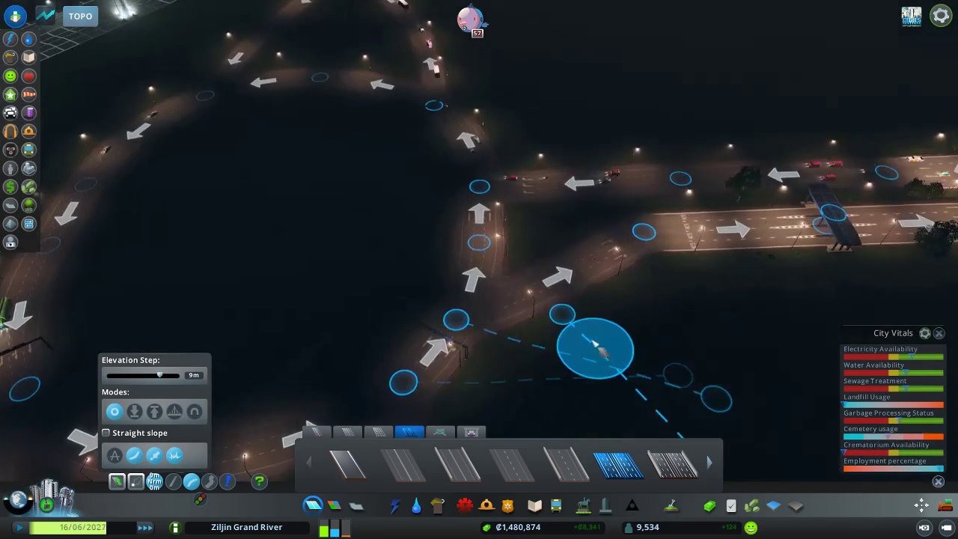
pyautogui.scroll(-2, 669, 303)
pyautogui.scroll(-2, 651, 277)
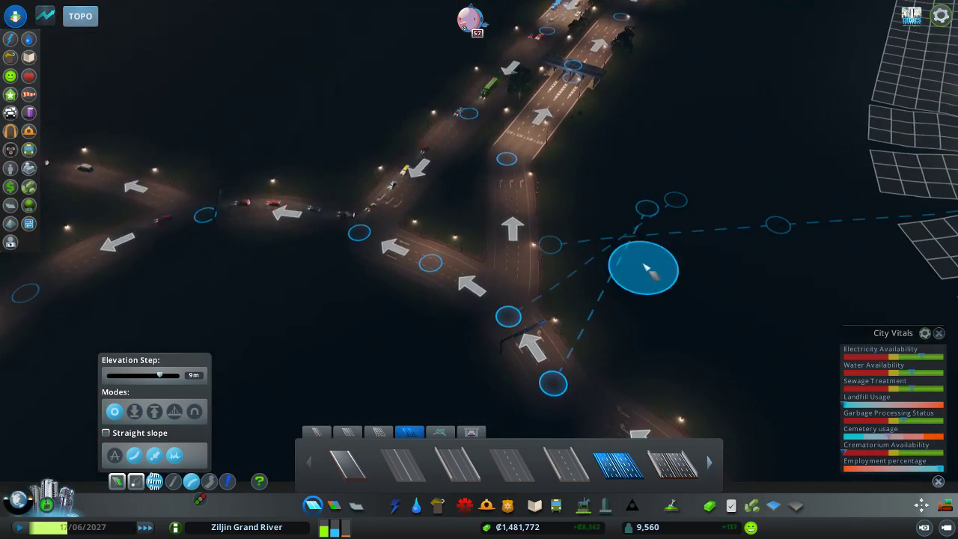
pyautogui.scroll(-2, 640, 268)
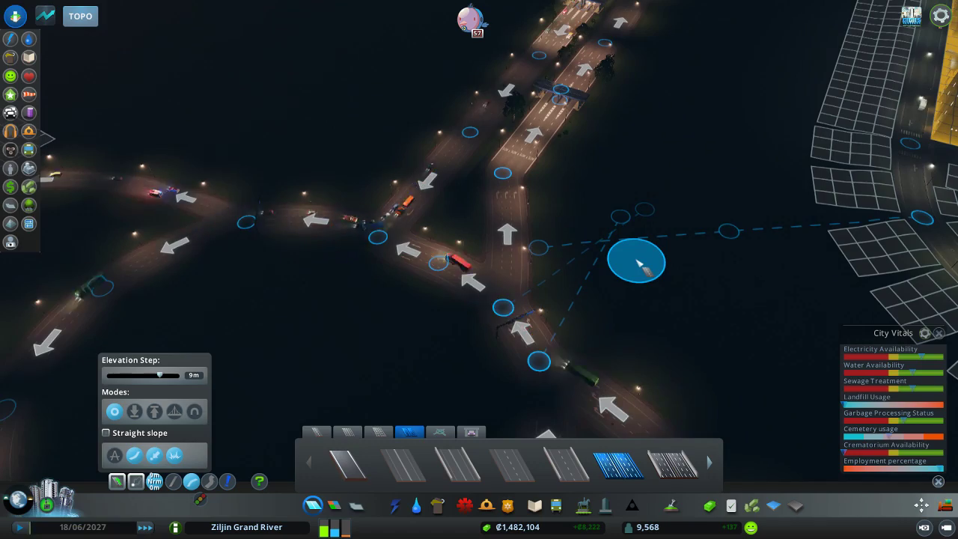
pyautogui.scroll(-3, 640, 263)
pyautogui.scroll(-3, 640, 264)
pyautogui.scroll(-2, 640, 263)
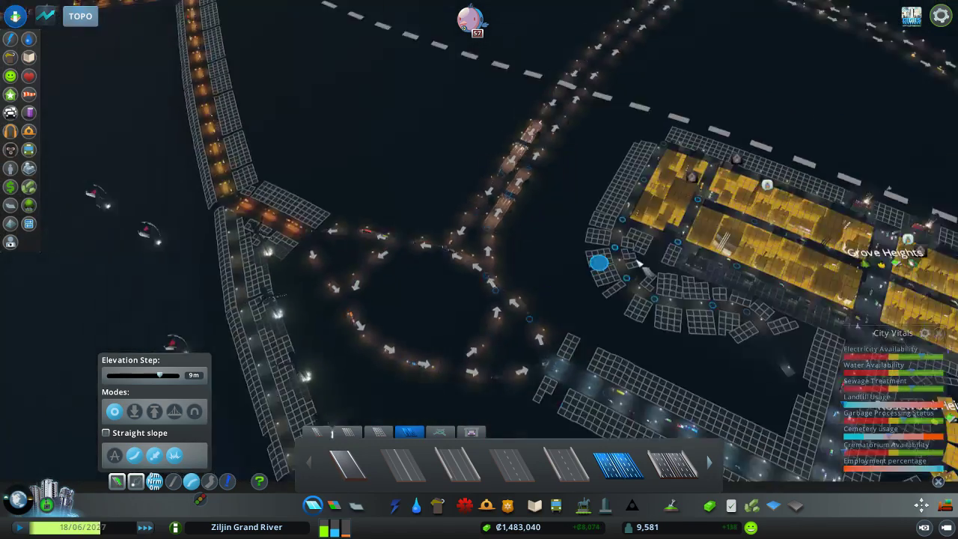
pyautogui.scroll(3, 640, 264)
pyautogui.scroll(-3, 640, 264)
pyautogui.scroll(-3, 640, 263)
pyautogui.scroll(-2, 640, 264)
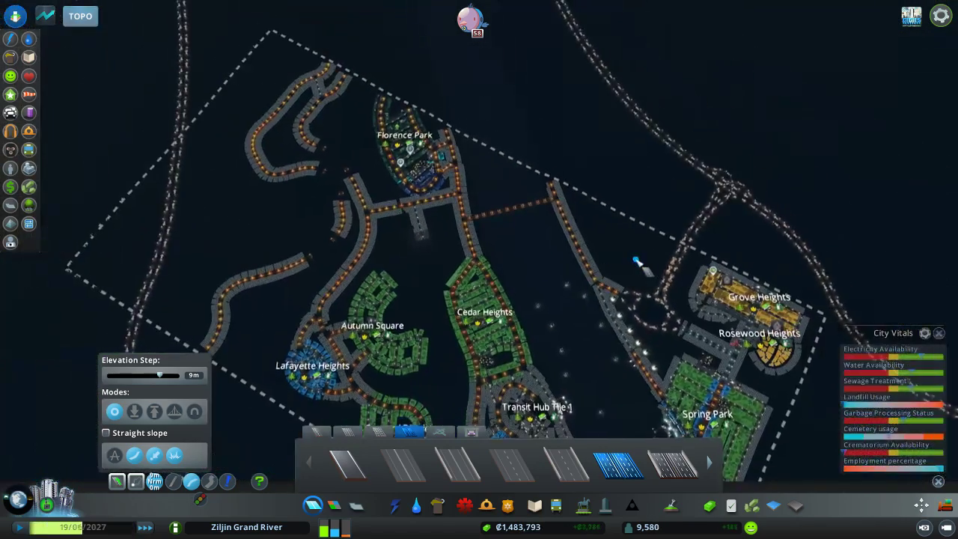
pyautogui.scroll(-2, 638, 262)
pyautogui.scroll(4, 638, 262)
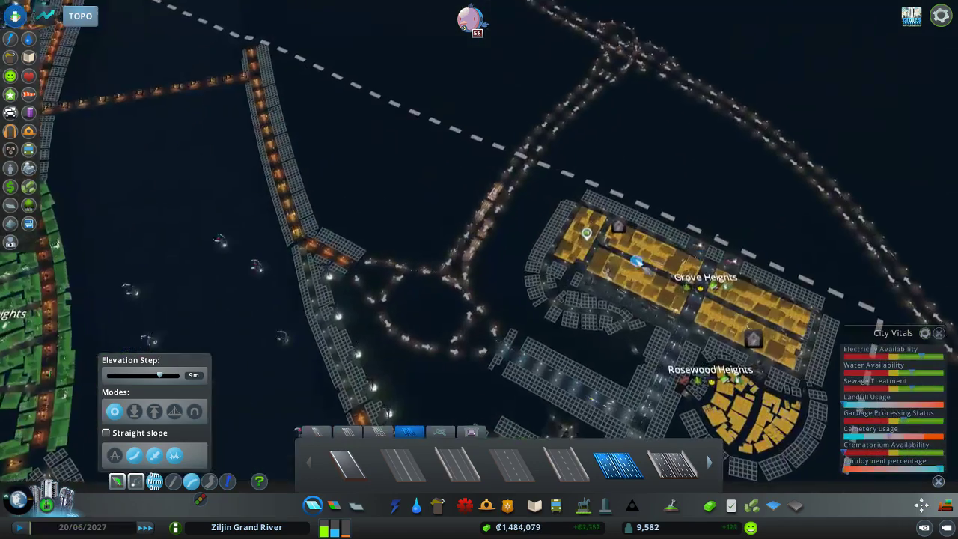
pyautogui.scroll(4, 637, 262)
pyautogui.scroll(4, 614, 258)
pyautogui.scroll(3, 613, 258)
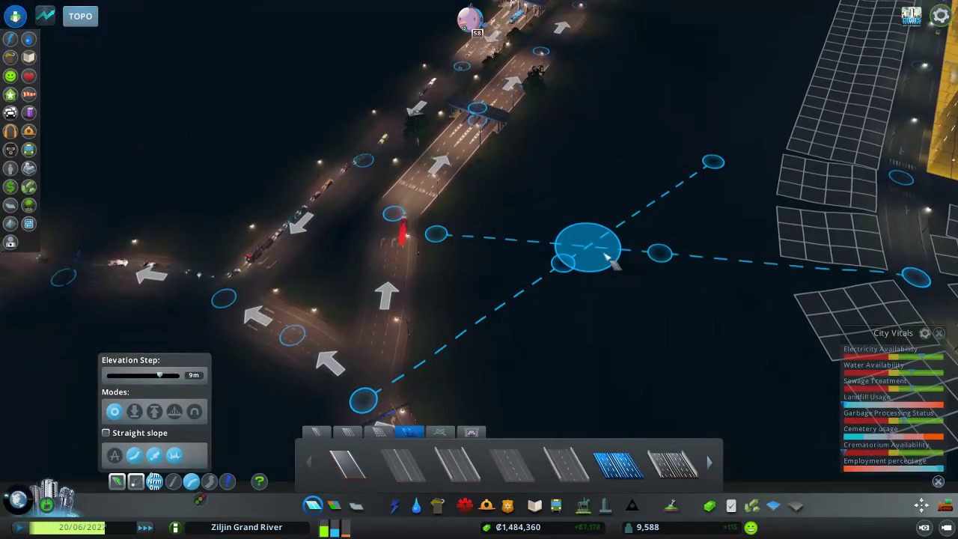
pyautogui.press('q')
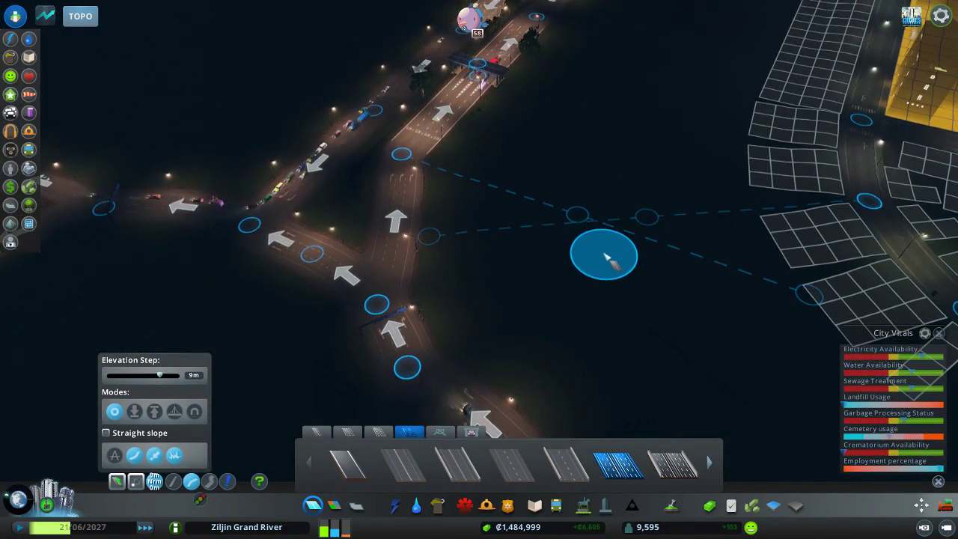
pyautogui.press('q')
pyautogui.press('q')
pyautogui.press('q')
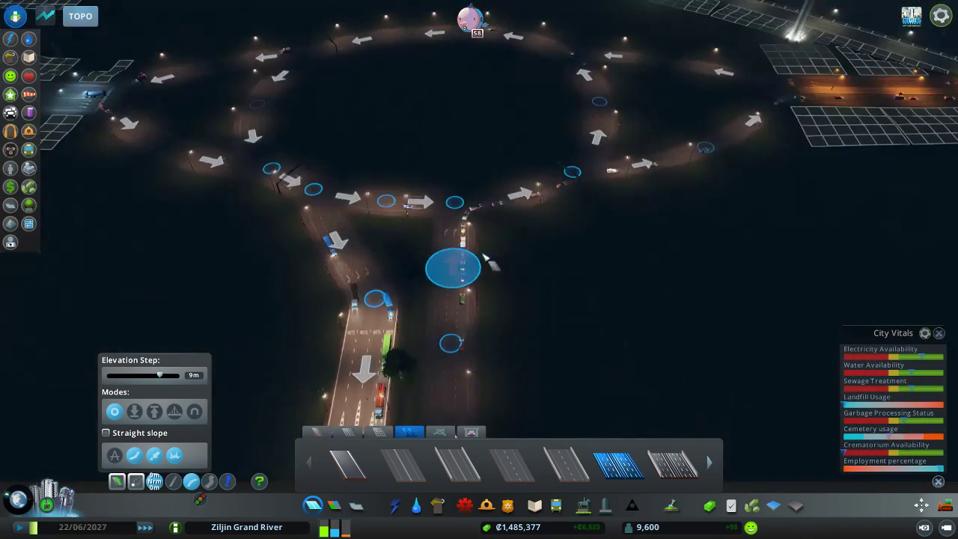
pyautogui.scroll(2, 488, 258)
pyautogui.scroll(1, 591, 239)
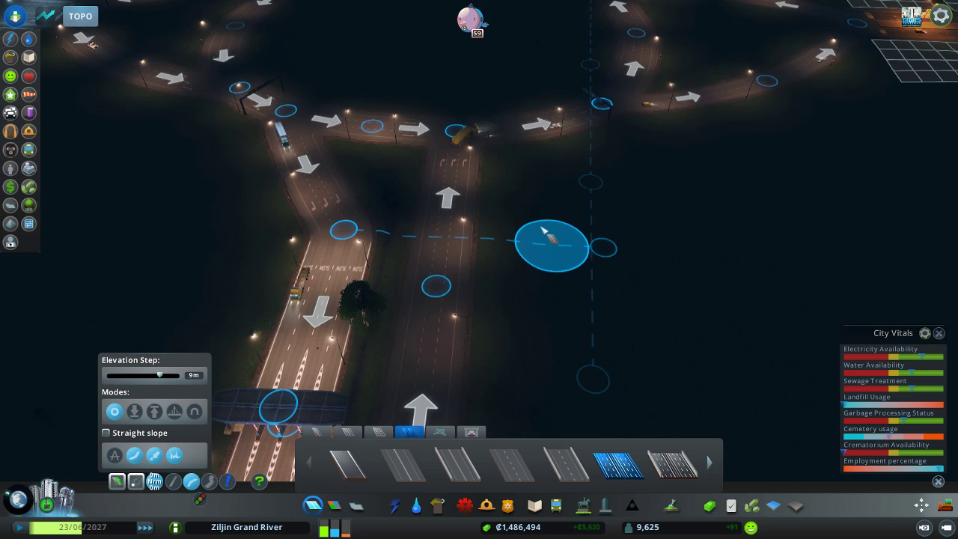
# Bulldoze the highway stretch at the junction, then preview and cancel a one-way highway ramp.
pyautogui.press('b')
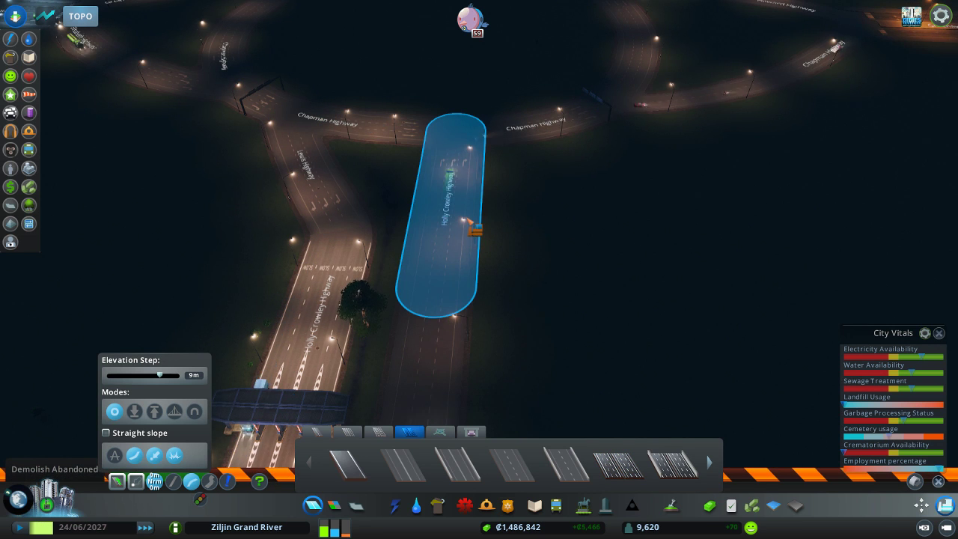
pyautogui.click(471, 224)
pyautogui.click(614, 468)
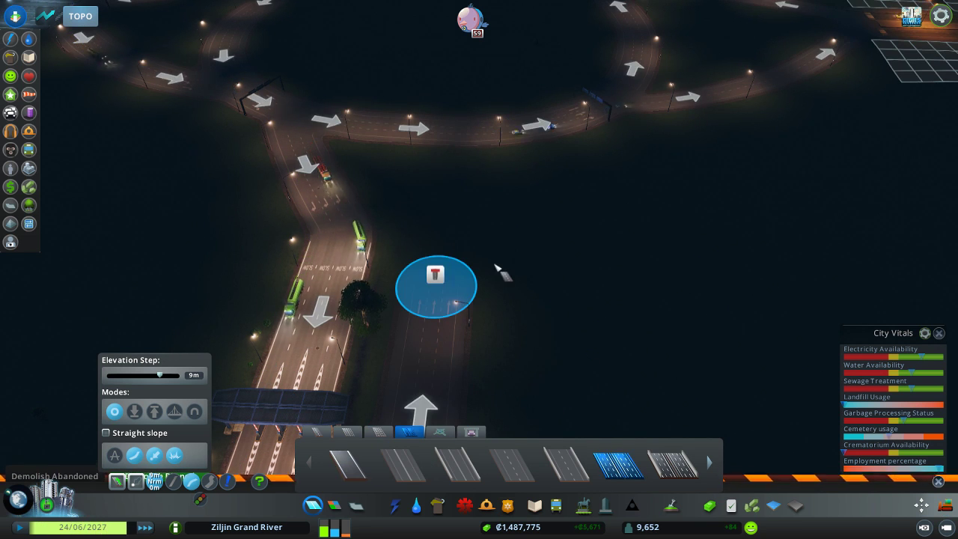
pyautogui.rightClick(619, 126)
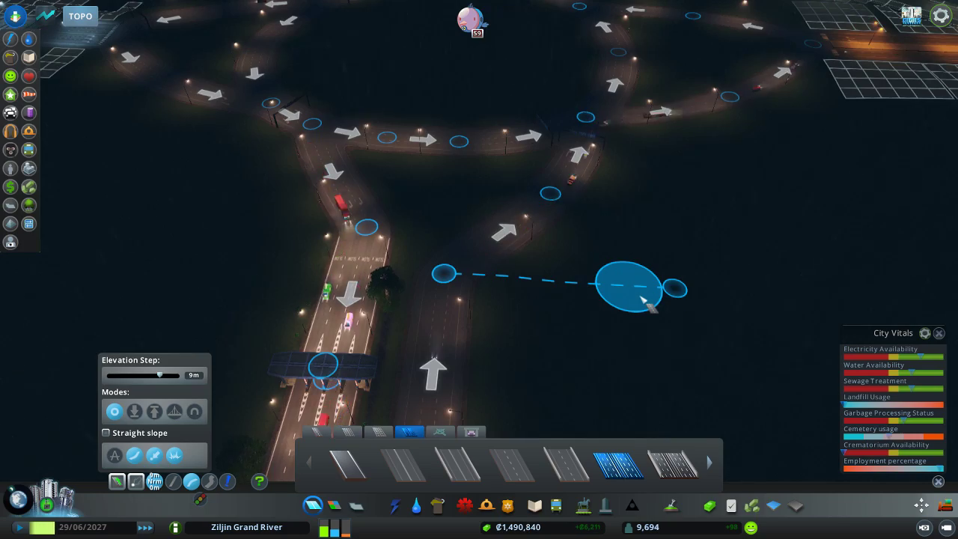
pyautogui.scroll(-3, 645, 301)
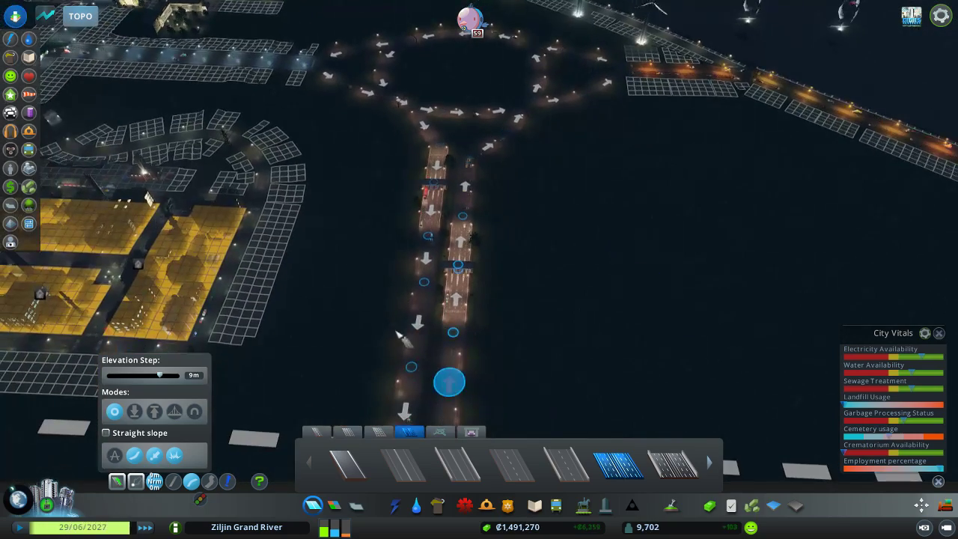
# Check the roundabout's 94% traffic flow and bring up the 12% zone tax rates.
pyautogui.click(11, 112)
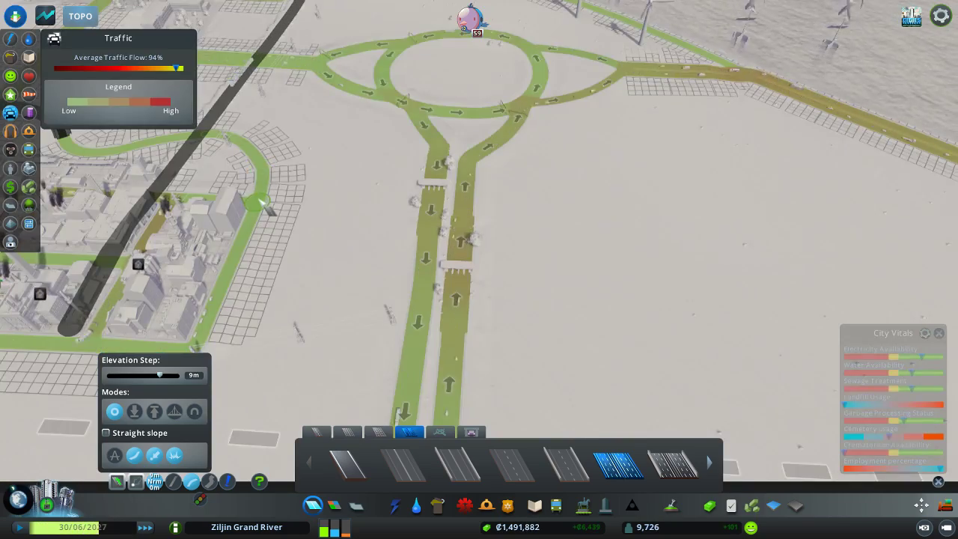
pyautogui.scroll(-3, 262, 202)
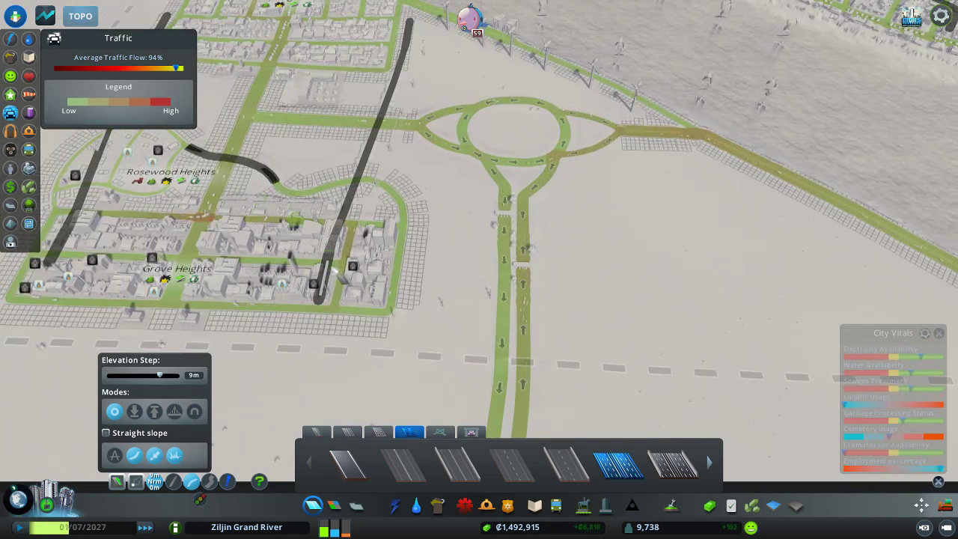
pyautogui.scroll(3, 461, 366)
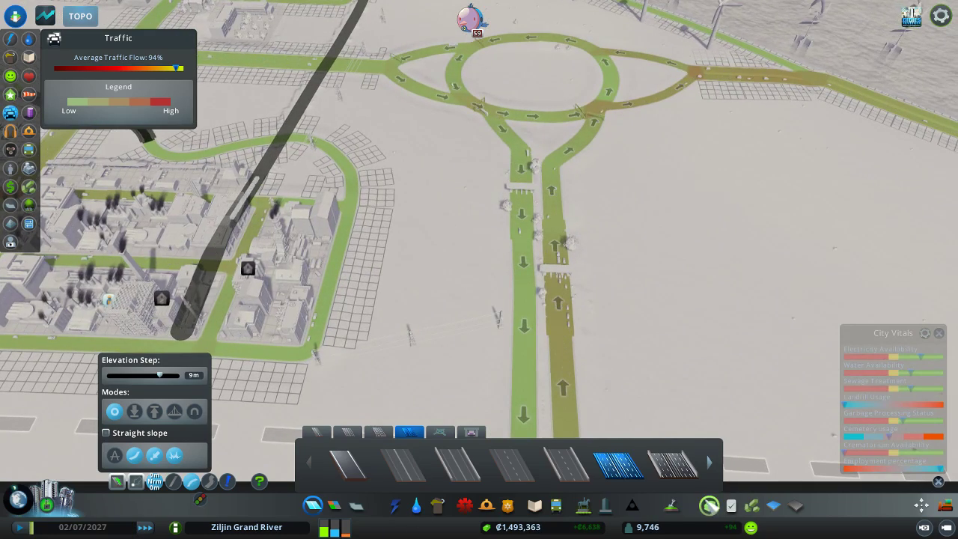
pyautogui.press('F3')
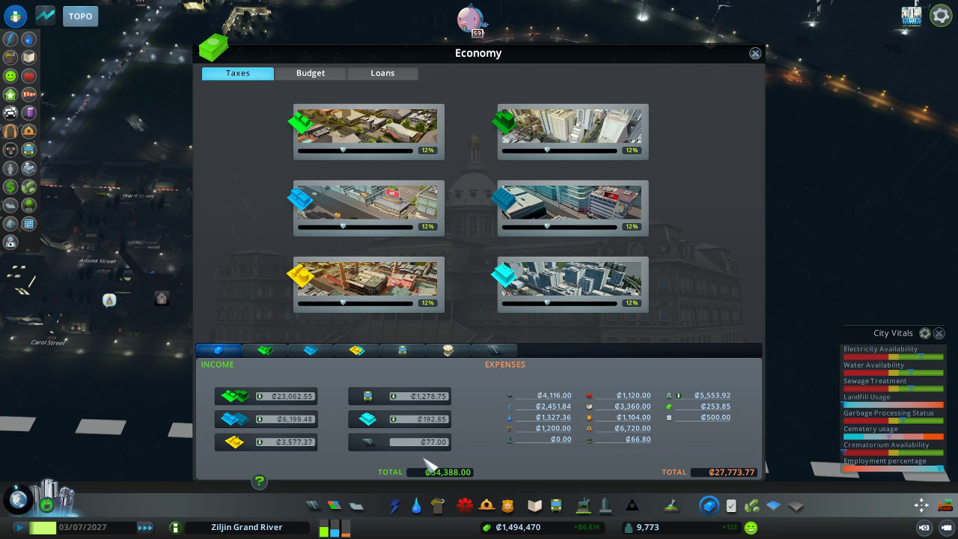
# Look over the service budget, tax rates and current loans, then close the Economy panel.
pyautogui.click(328, 81)
pyautogui.click(259, 80)
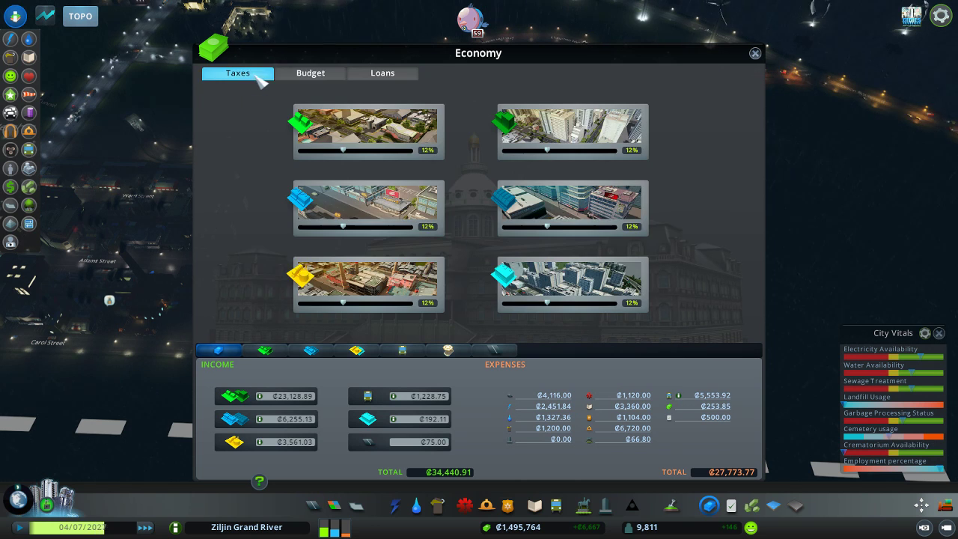
pyautogui.click(393, 75)
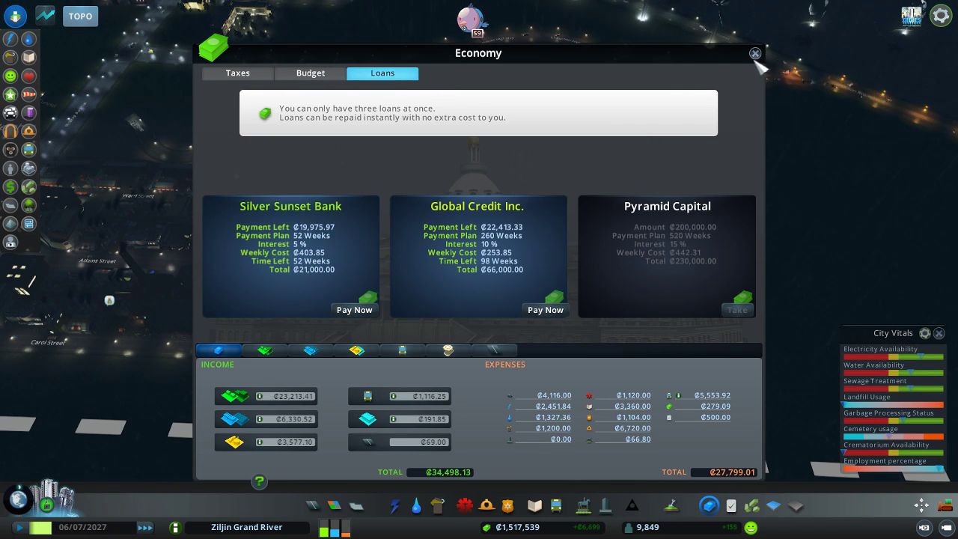
pyautogui.click(755, 53)
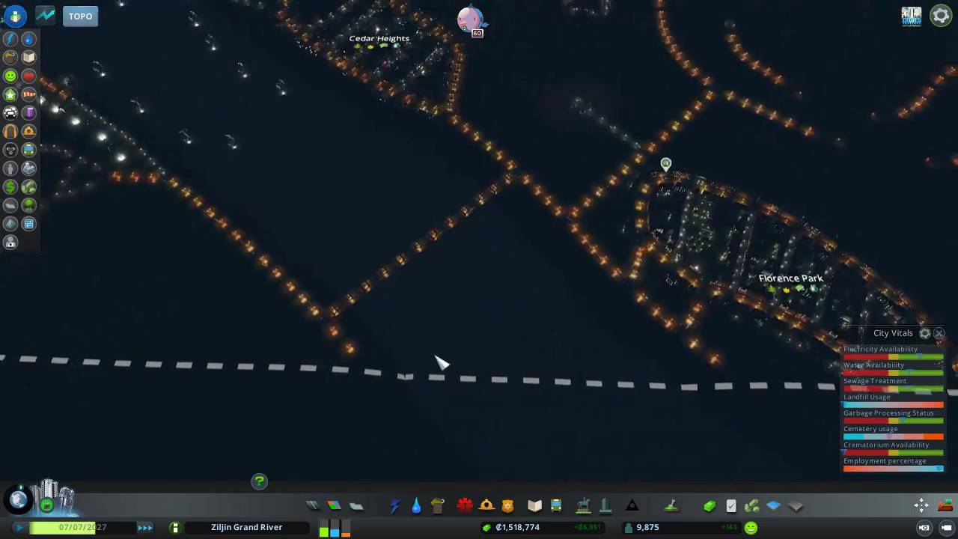
pyautogui.scroll(5, 460, 368)
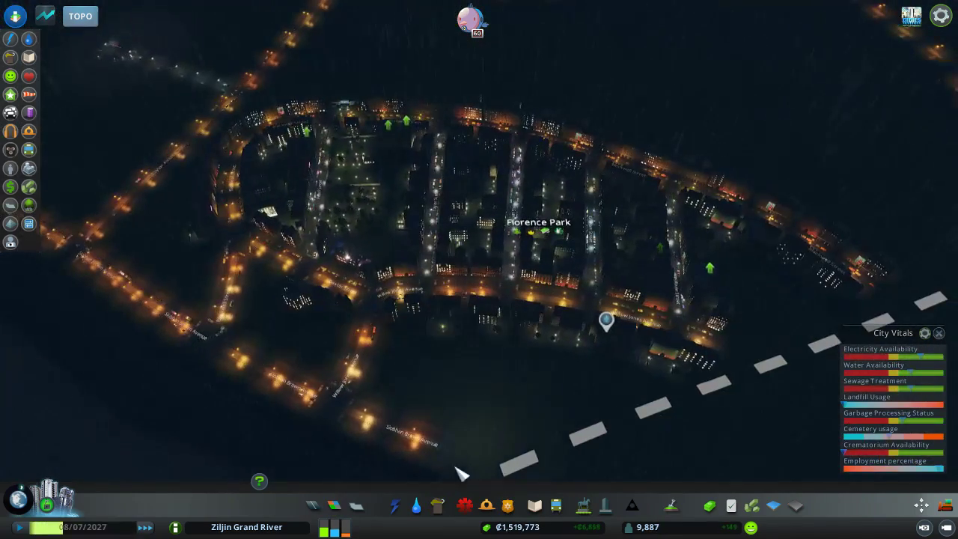
# Inspect Florence Park office buildings, including the Angry Clans Mobile Games office.
pyautogui.click(334, 507)
pyautogui.scroll(4, 358, 483)
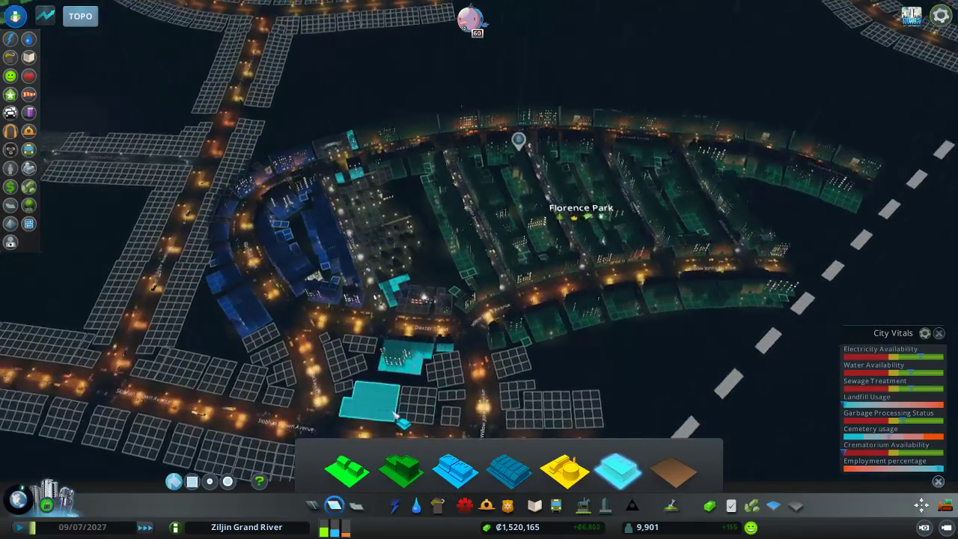
pyautogui.scroll(-5, 334, 506)
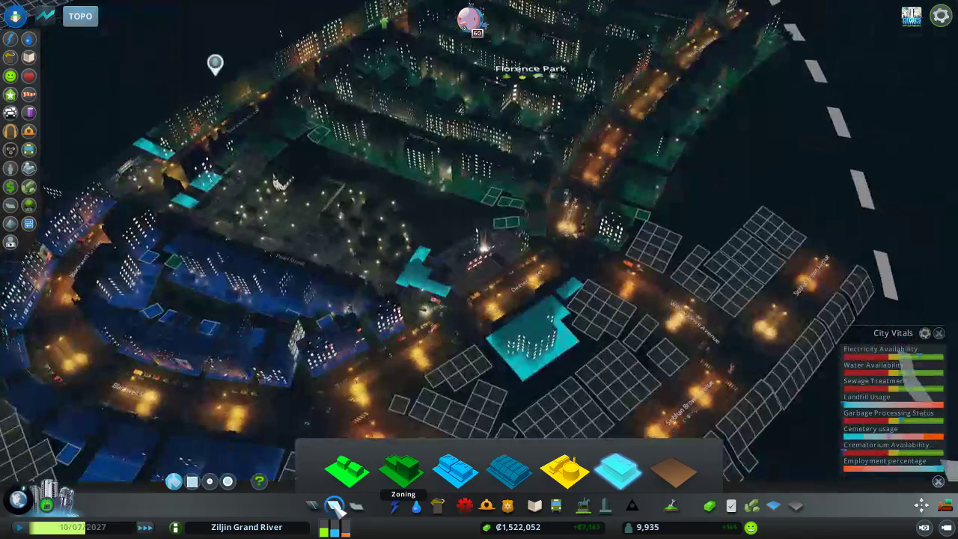
pyautogui.press('Escape')
pyautogui.scroll(5, 479, 269)
pyautogui.click(386, 300)
pyautogui.click(405, 269)
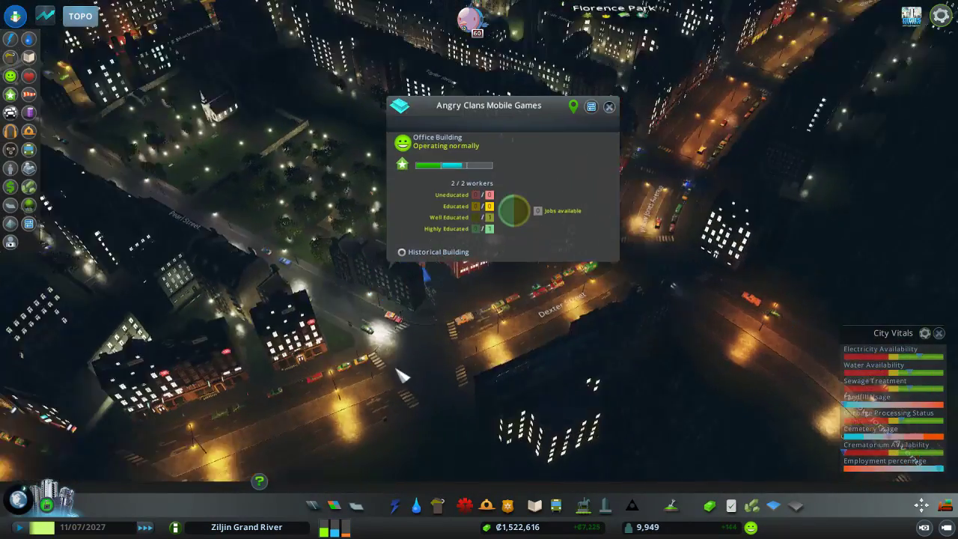
pyautogui.scroll(-8, 352, 449)
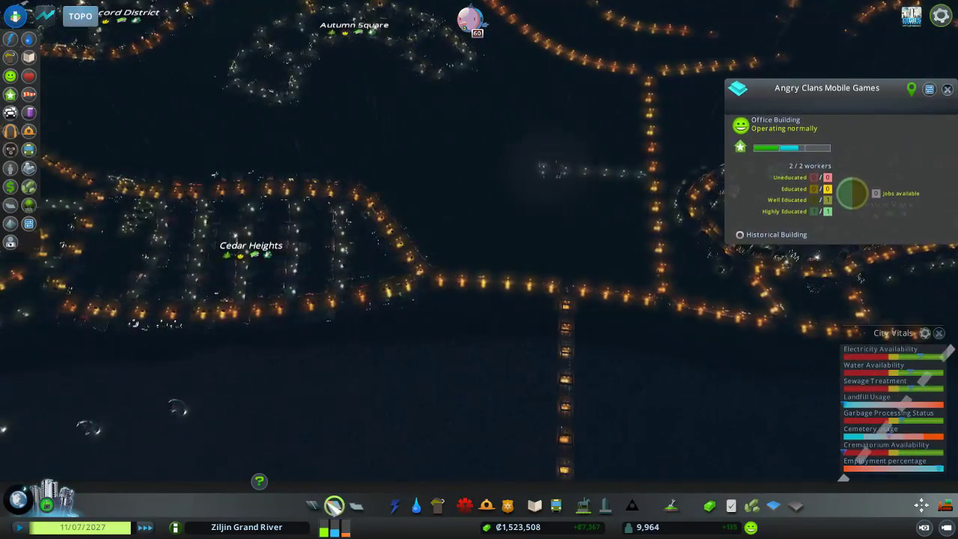
# Zone a low-density residential strip along Fawn Boulevard beside Cedar Heights.
pyautogui.click(335, 506)
pyautogui.scroll(3, 393, 340)
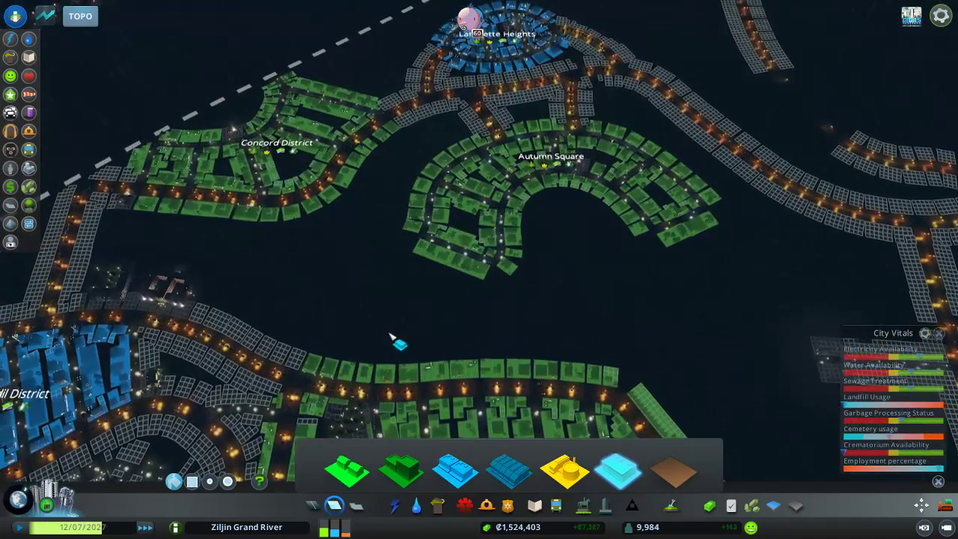
pyautogui.press('s')
pyautogui.press('q')
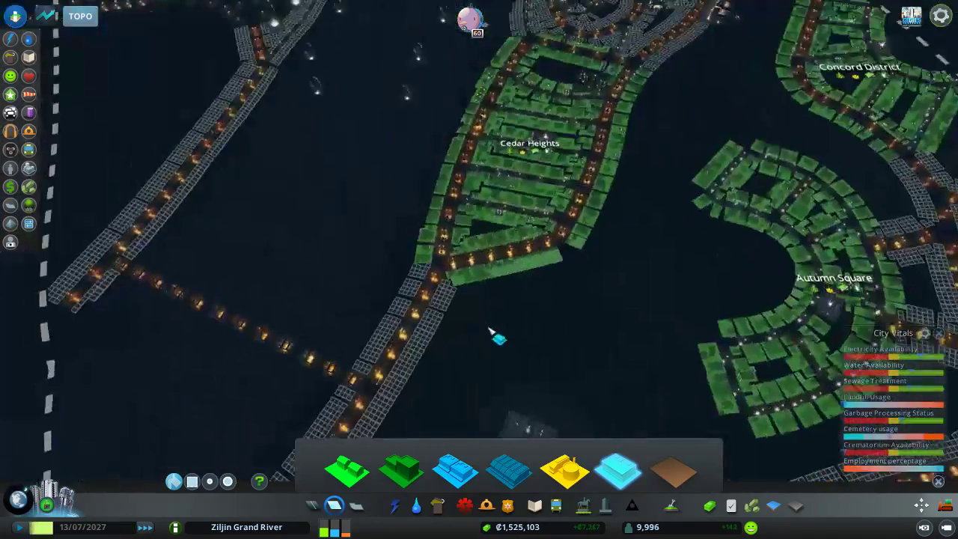
pyautogui.scroll(5, 495, 335)
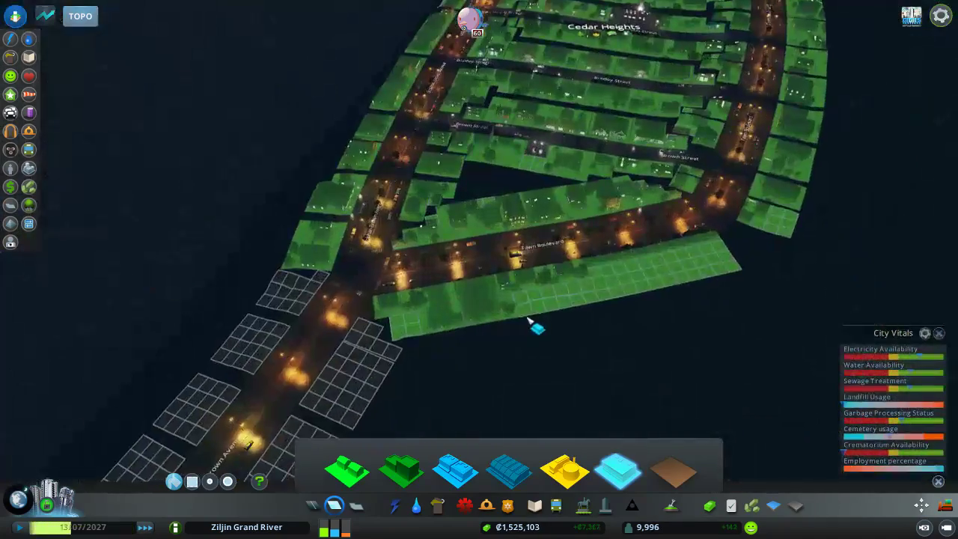
pyautogui.moveTo(524, 322); pyautogui.dragTo(509, 307)
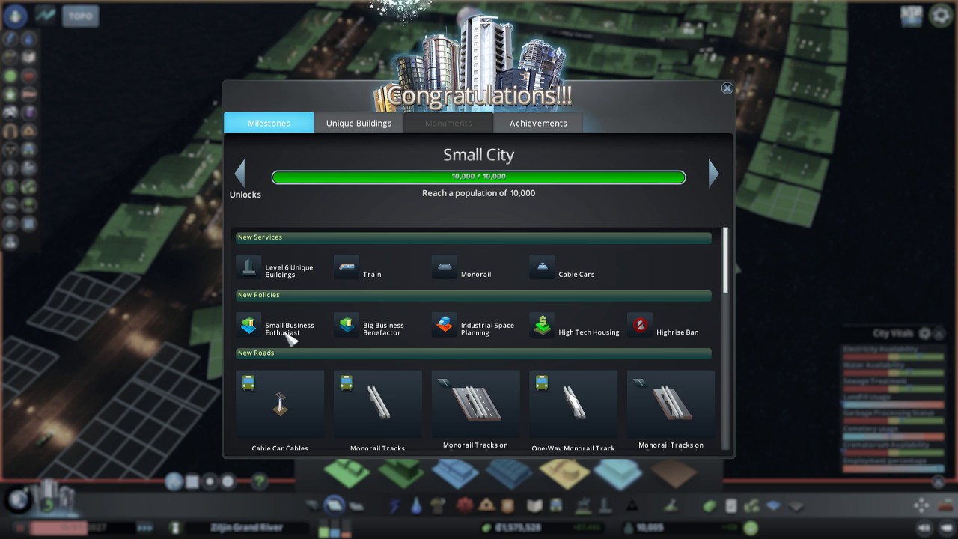
pyautogui.scroll(-3, 423, 336)
pyautogui.scroll(-3, 524, 329)
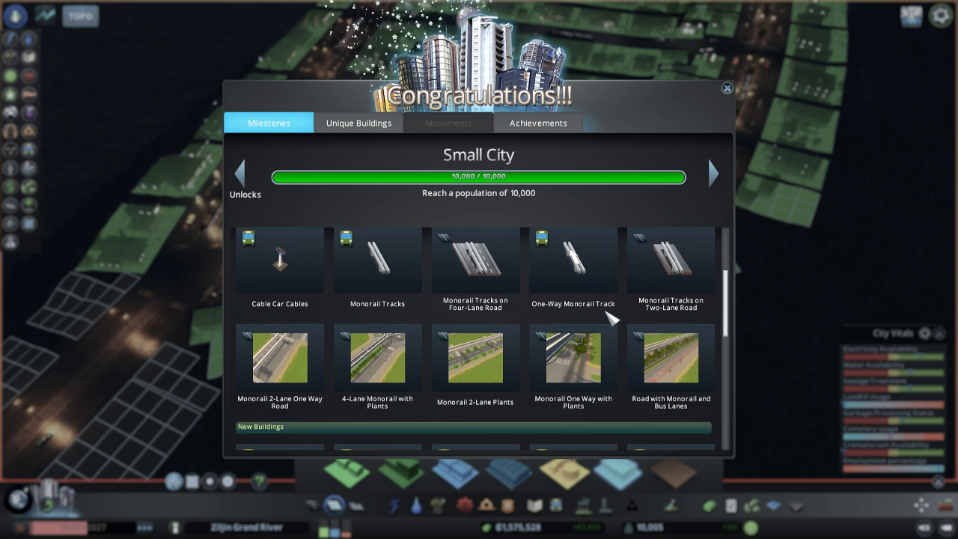
pyautogui.scroll(-2, 637, 322)
pyautogui.scroll(-2, 702, 315)
pyautogui.scroll(-3, 674, 329)
pyautogui.scroll(-2, 539, 352)
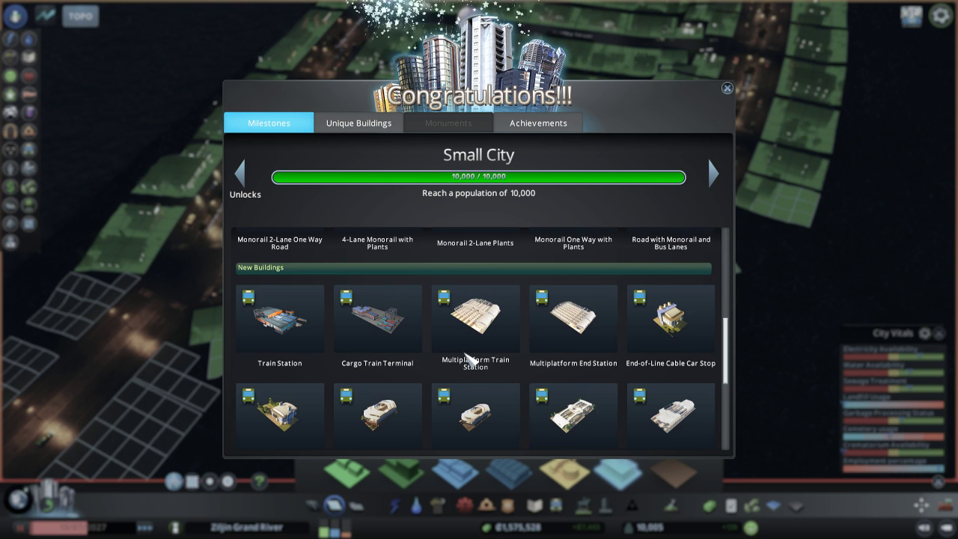
pyautogui.scroll(-2, 455, 363)
pyautogui.scroll(-1, 524, 352)
pyautogui.scroll(-1, 591, 341)
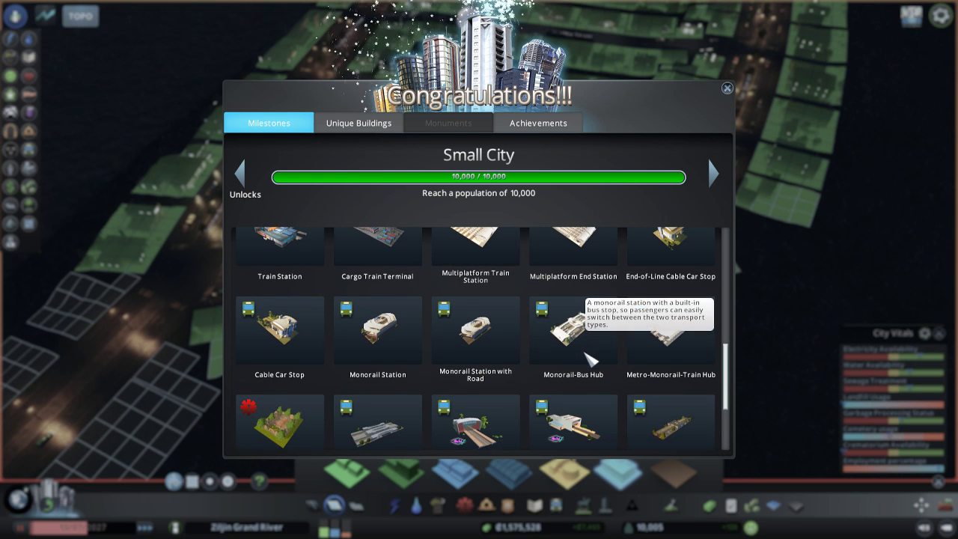
pyautogui.scroll(-1, 591, 358)
pyautogui.scroll(-1, 673, 367)
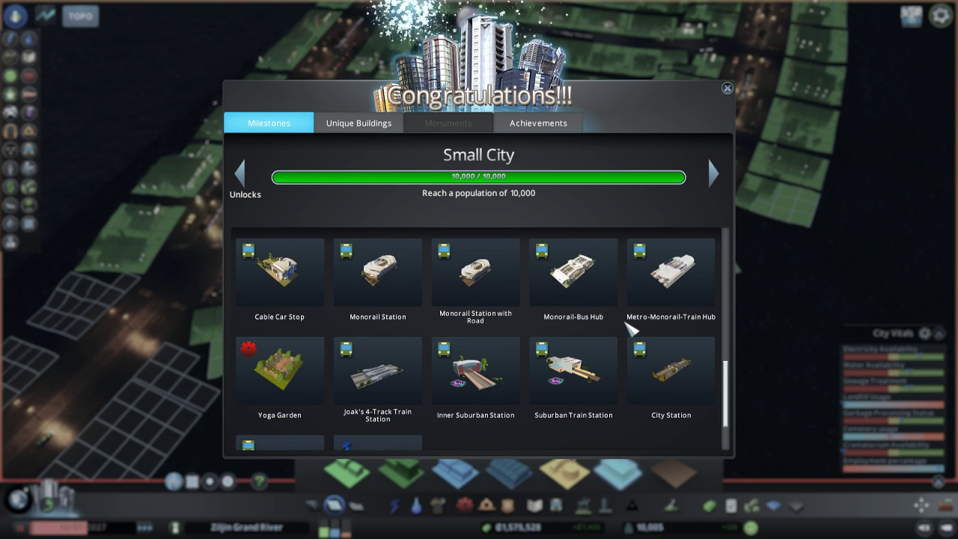
pyautogui.scroll(-2, 632, 330)
pyautogui.scroll(-1, 704, 255)
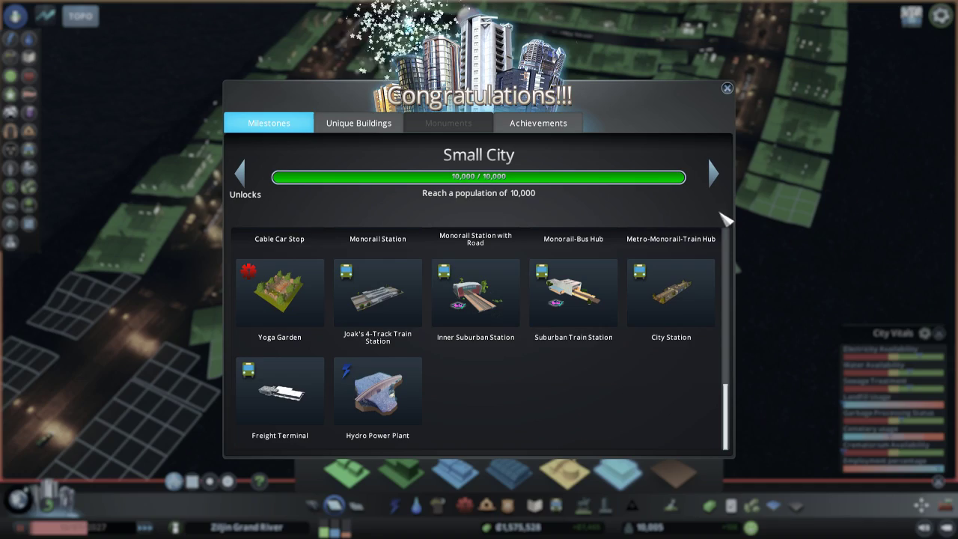
# Close the Small City congratulations window after reading its full unlock list.
pyautogui.click(729, 89)
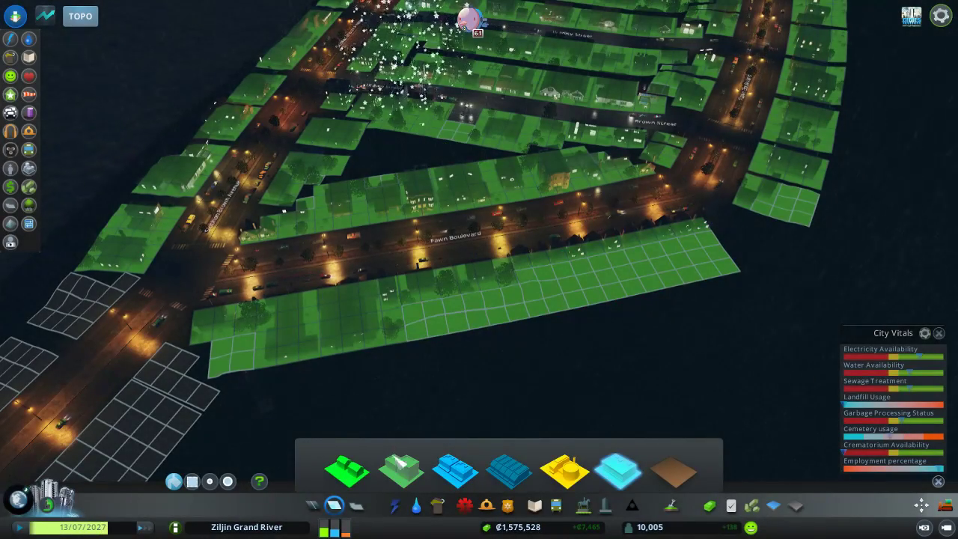
# Touch up Fawn Boulevard lots, alternating between Bulldozer, Zoning and Roads tools.
pyautogui.press('b')
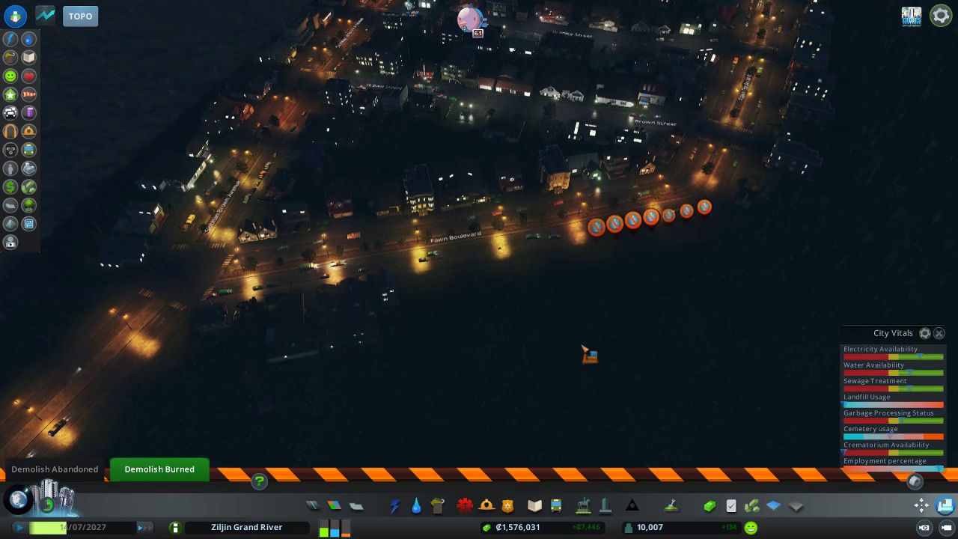
pyautogui.click(335, 506)
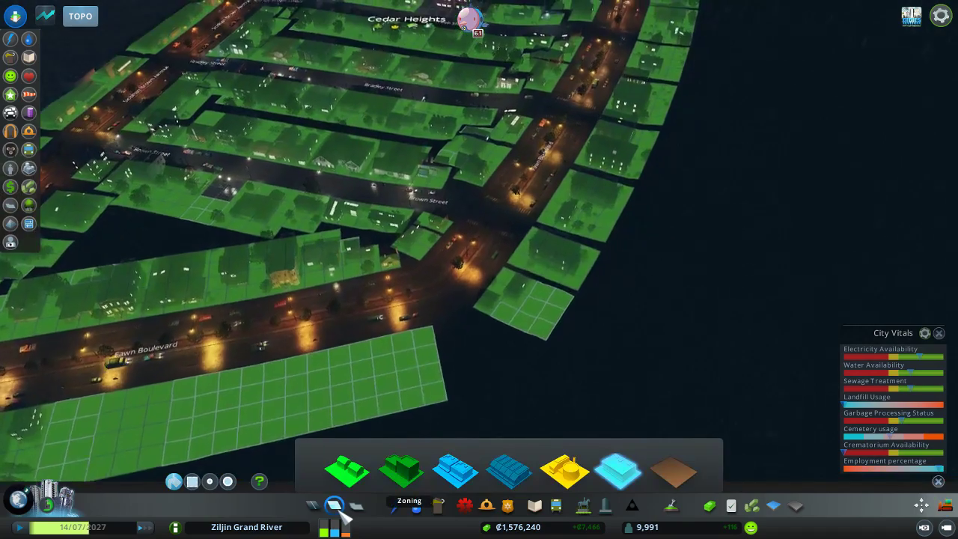
pyautogui.press('b')
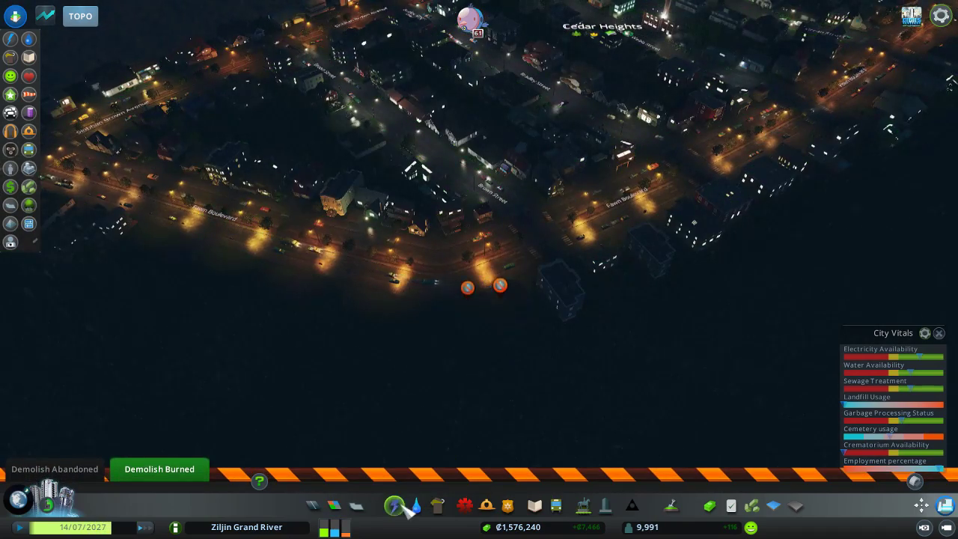
pyautogui.click(313, 506)
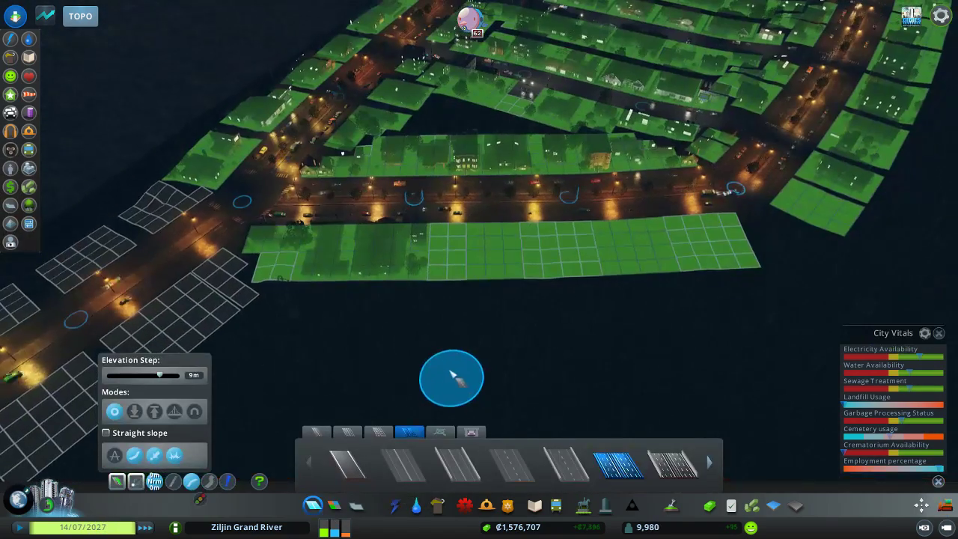
pyautogui.scroll(5, 458, 376)
pyautogui.press('b')
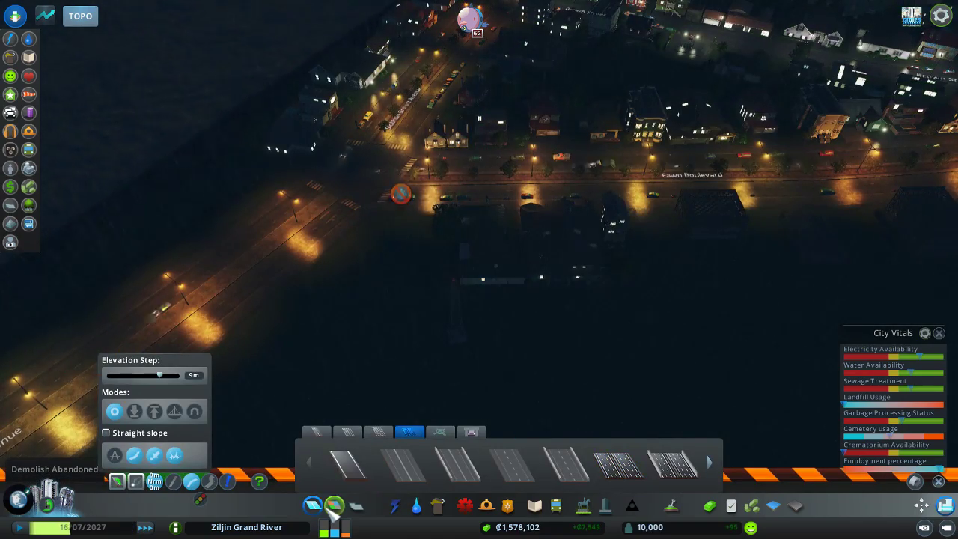
pyautogui.click(334, 506)
pyautogui.scroll(-3, 410, 353)
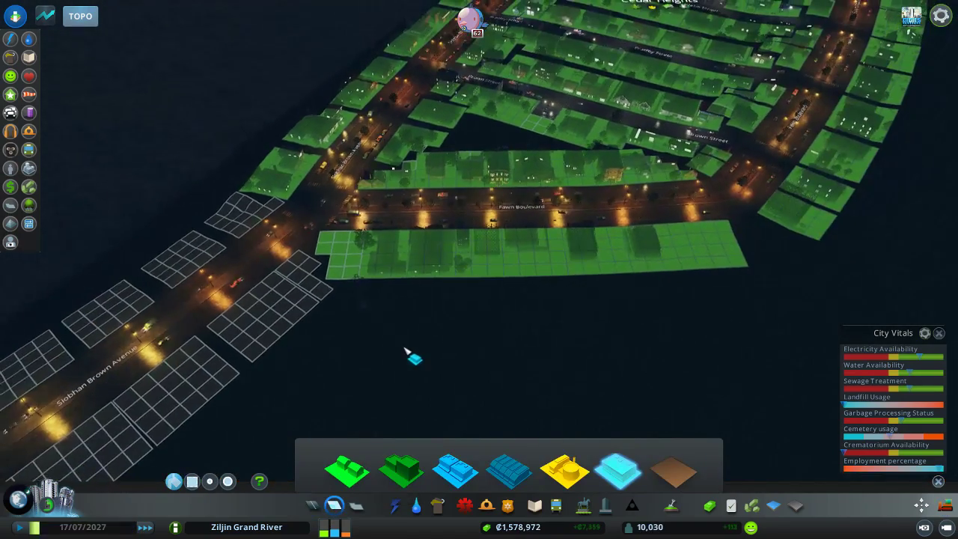
# Rotate and pan the camera from Cedar Heights across to Florence Park.
pyautogui.press('d')
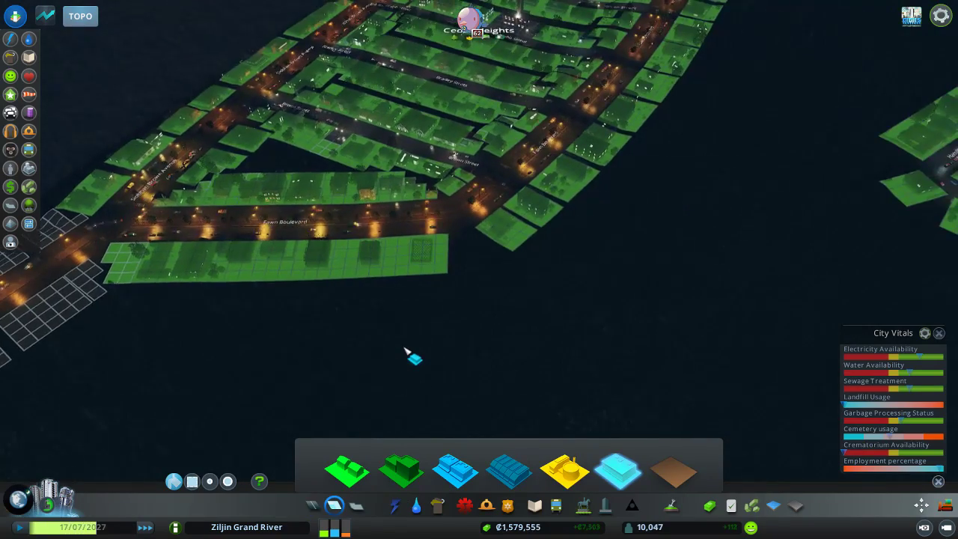
pyautogui.scroll(-3, 413, 358)
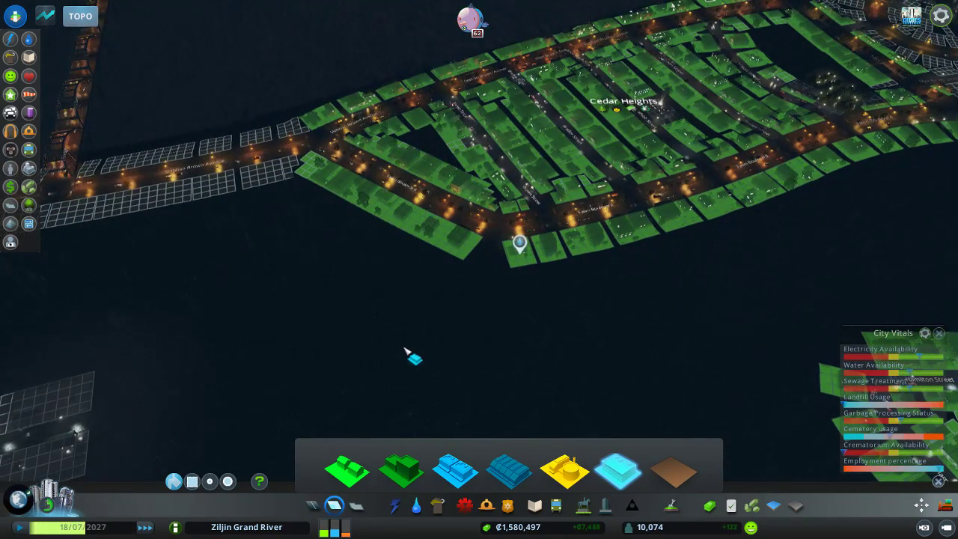
pyautogui.press('q')
pyautogui.press('w')
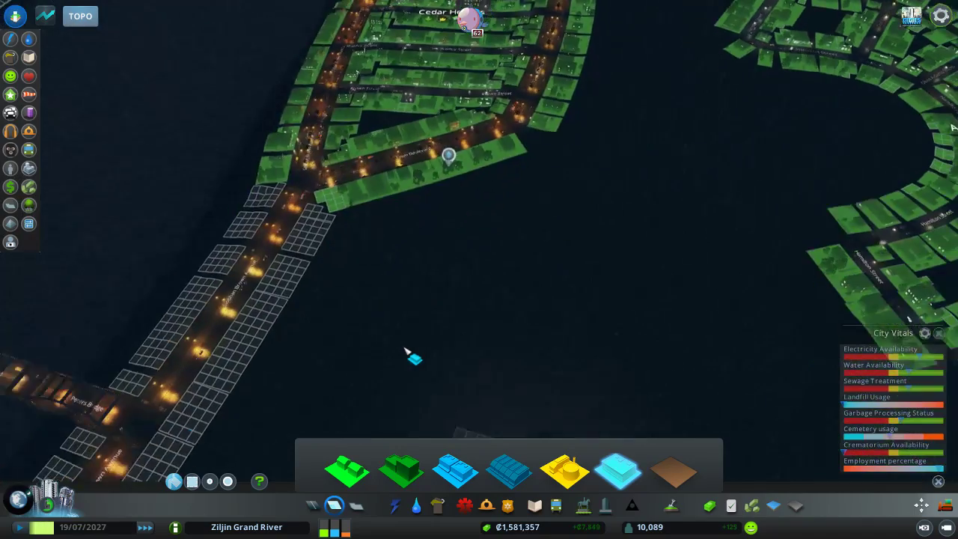
pyautogui.scroll(-3, 409, 355)
pyautogui.press('d')
pyautogui.press('d')
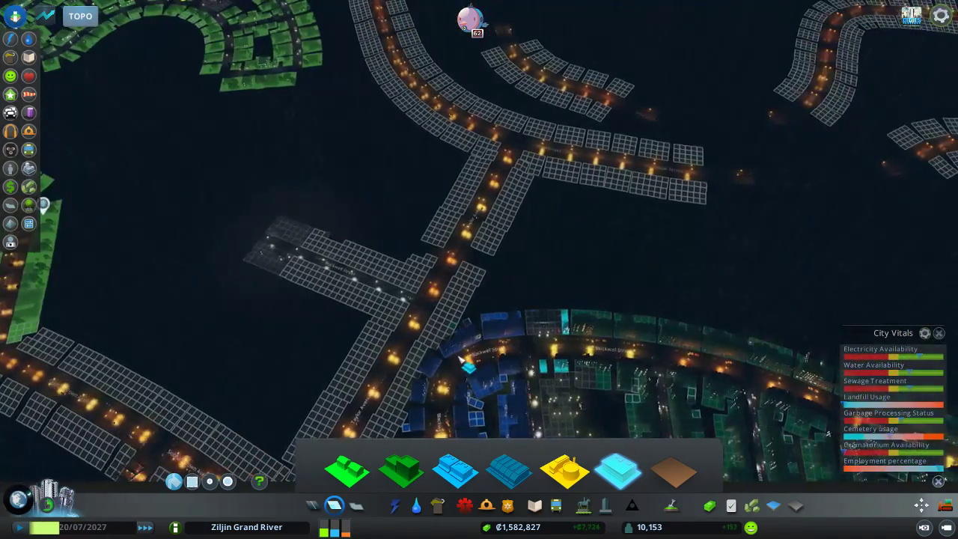
pyautogui.scroll(-3, 462, 362)
pyautogui.press('s')
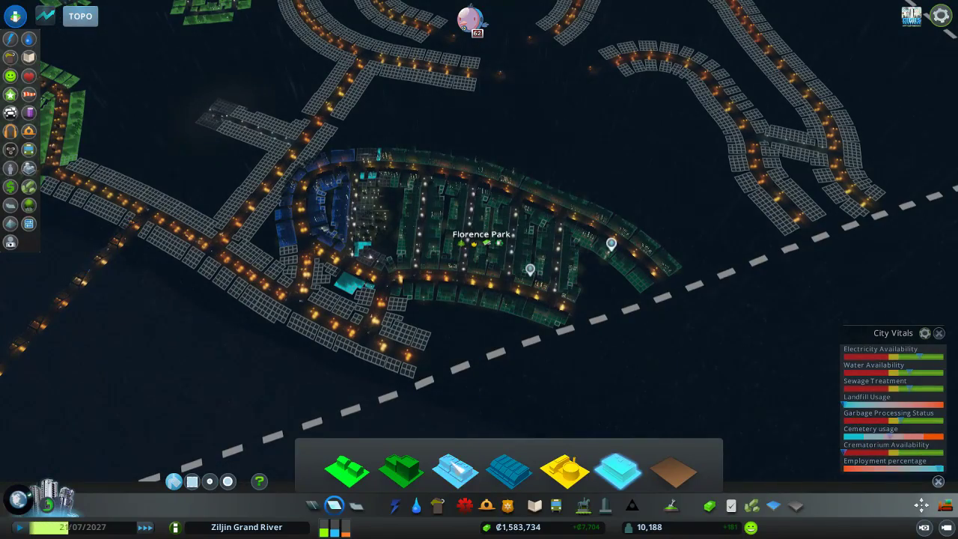
pyautogui.press('a')
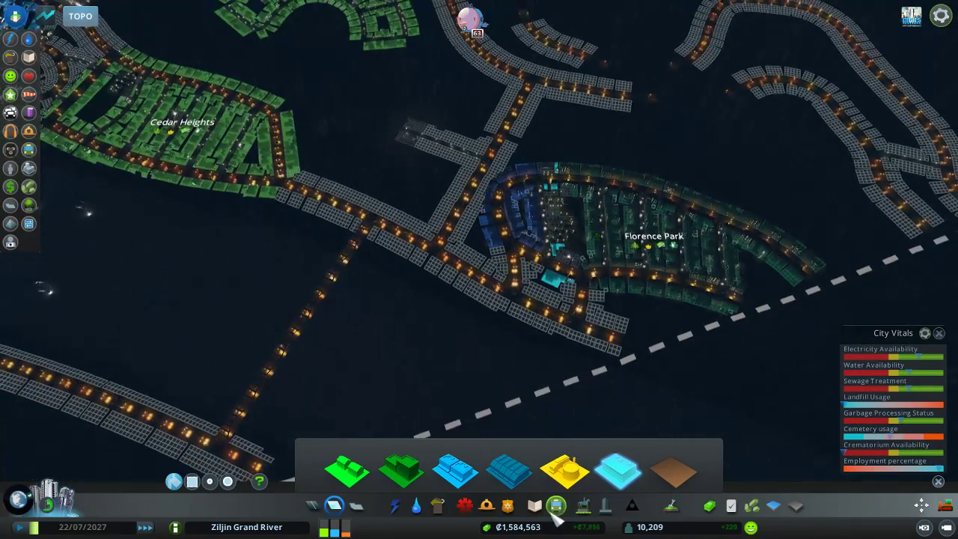
# Survey the city and bring up the land tile map showing two owned tiles.
pyautogui.click(556, 506)
pyautogui.press('q')
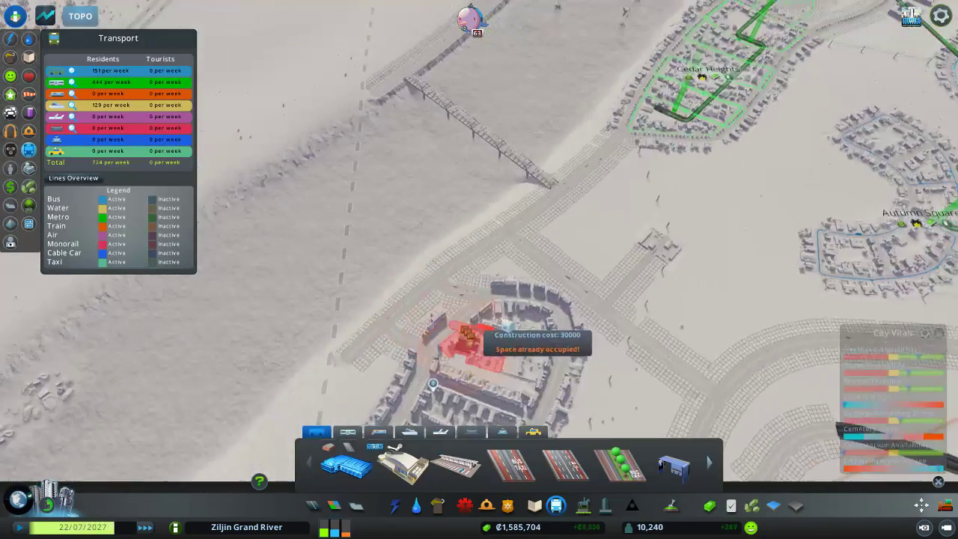
pyautogui.press('e')
pyautogui.scroll(-3, 532, 307)
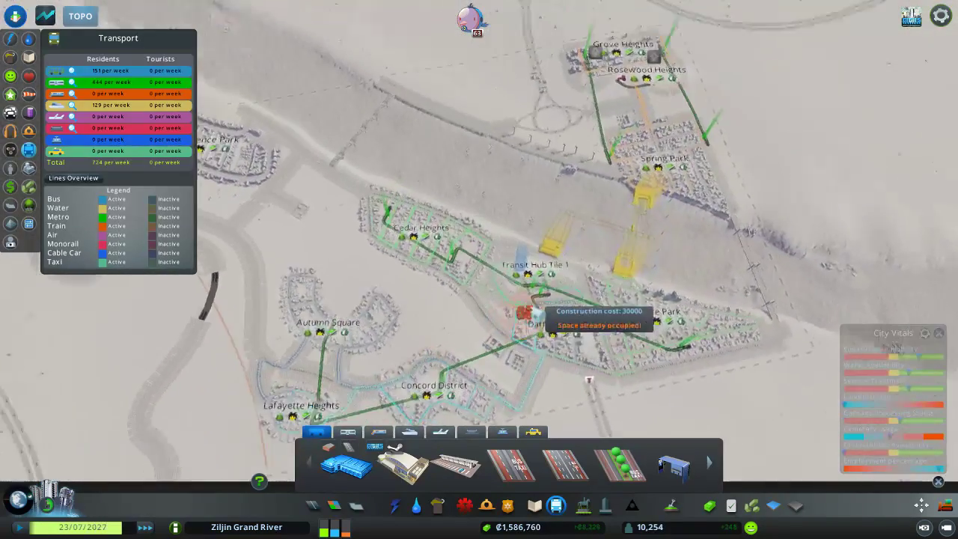
pyautogui.scroll(-3, 535, 313)
pyautogui.press('q')
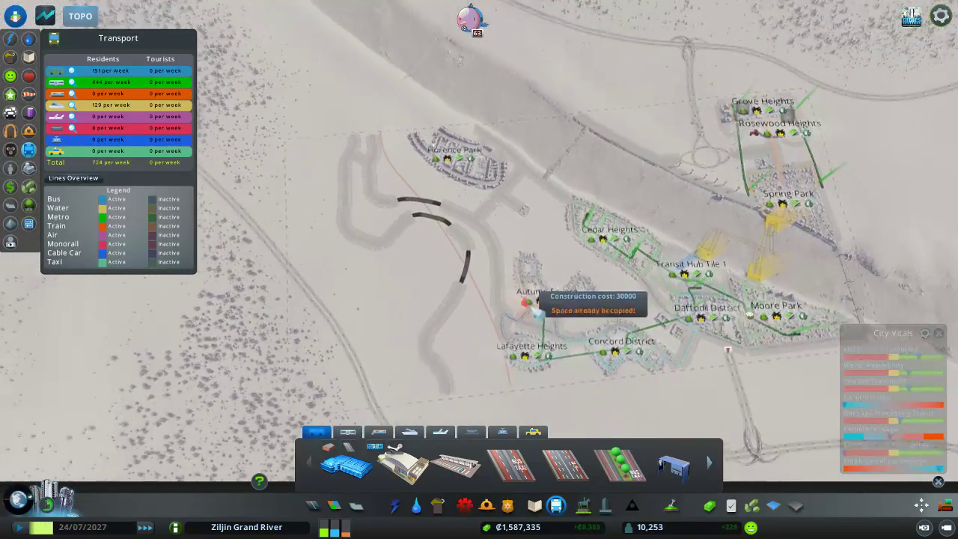
pyautogui.scroll(-3, 535, 313)
pyautogui.scroll(3, 524, 284)
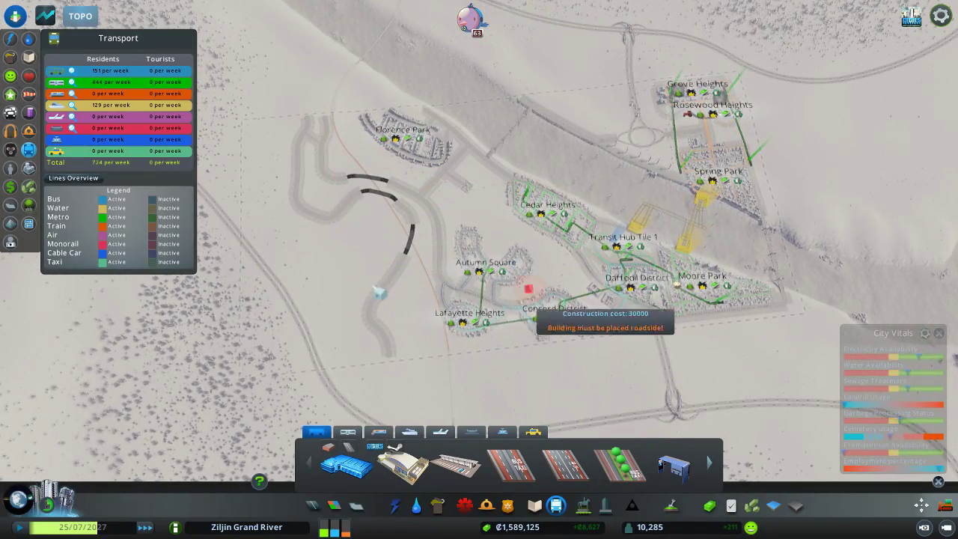
pyautogui.click(556, 506)
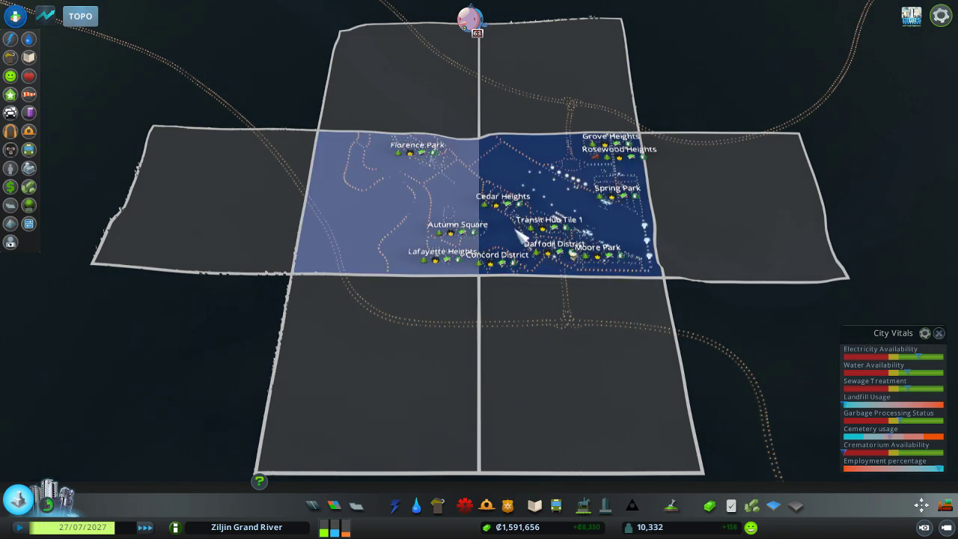
pyautogui.scroll(1, 419, 230)
# Leave the tile map and bring up road building over the road ends near Autumn Square.
pyautogui.press('Escape')
pyautogui.scroll(2, 419, 231)
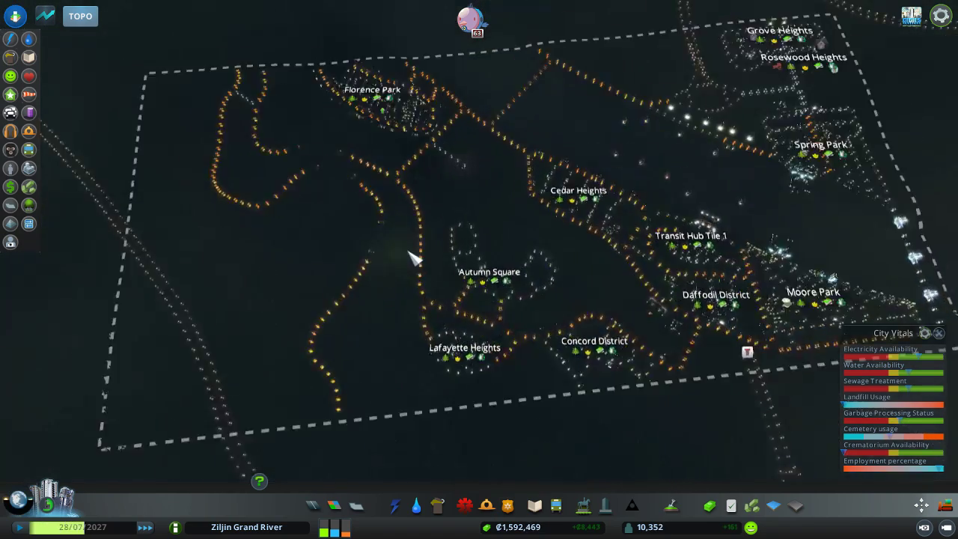
pyautogui.scroll(2, 434, 237)
pyautogui.scroll(2, 446, 243)
pyautogui.scroll(-3, 446, 242)
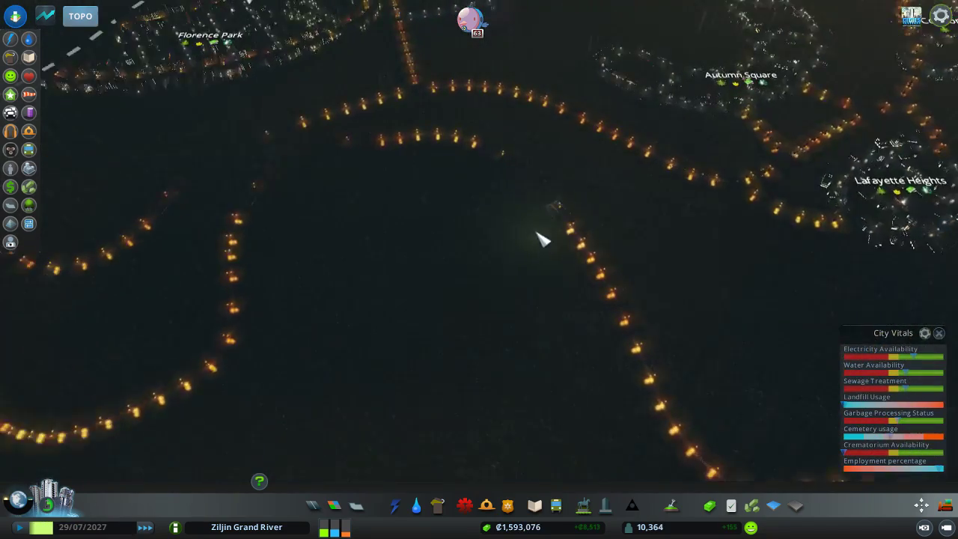
pyautogui.scroll(-1, 464, 255)
pyautogui.scroll(-1, 485, 285)
pyautogui.rightClick(485, 284)
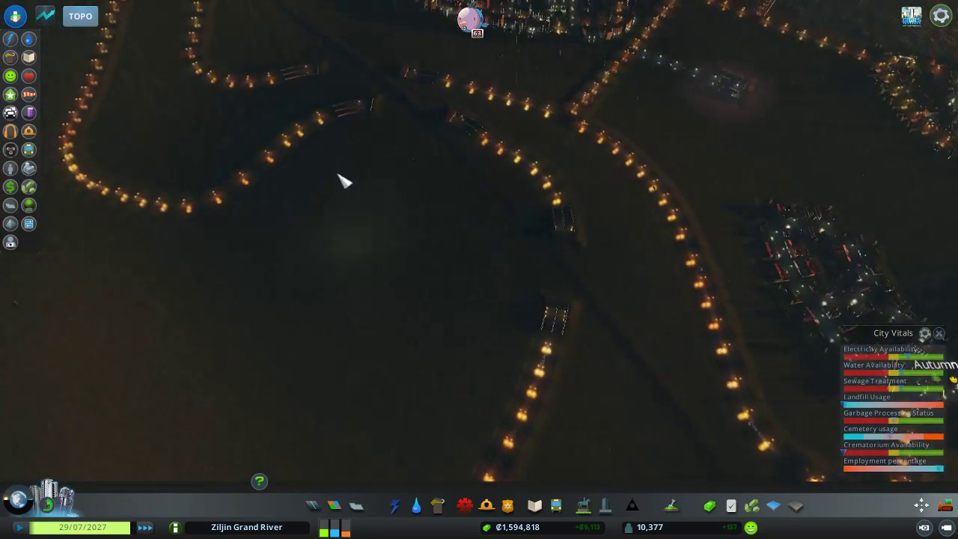
pyautogui.scroll(-2, 462, 226)
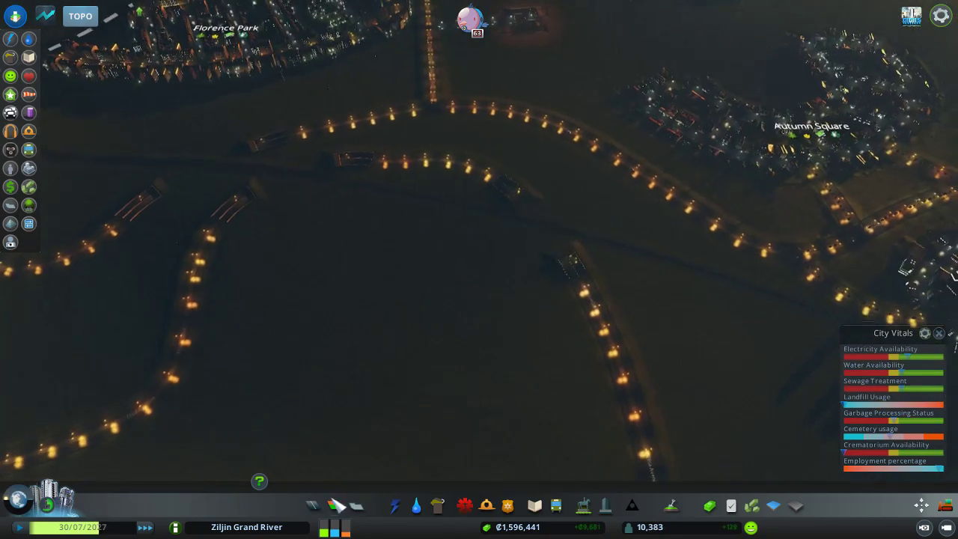
pyautogui.click(313, 506)
pyautogui.scroll(2, 349, 419)
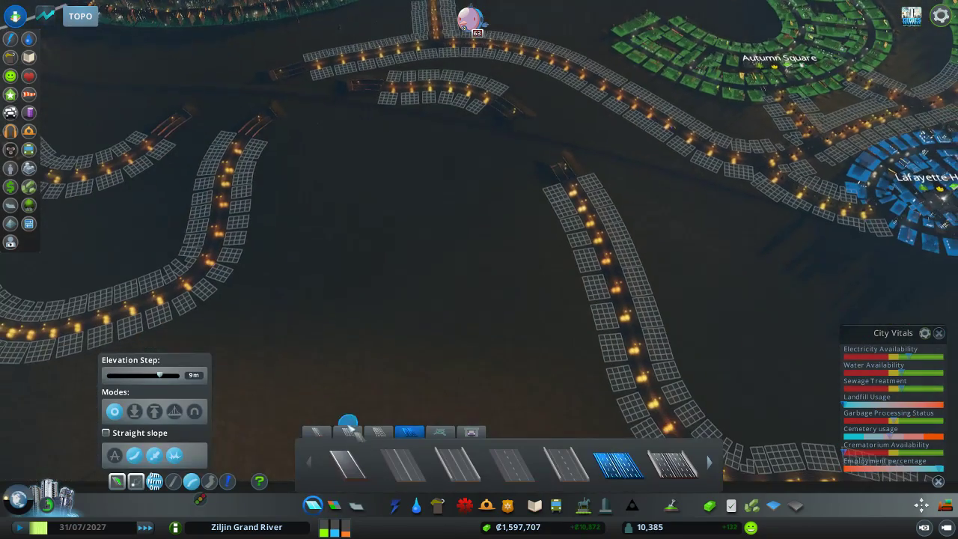
# Lay a straight medium road joining the two curved roads.
pyautogui.click(349, 431)
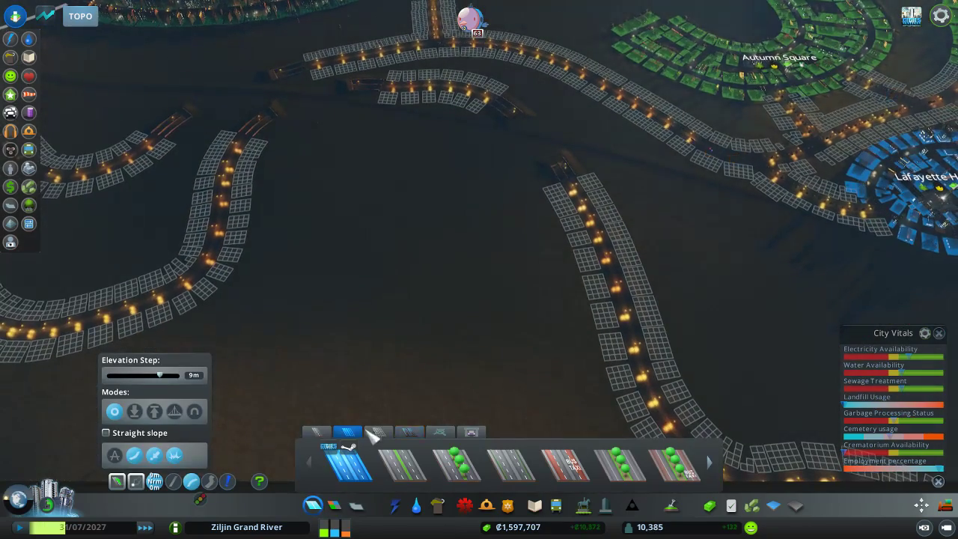
pyautogui.scroll(-3, 453, 375)
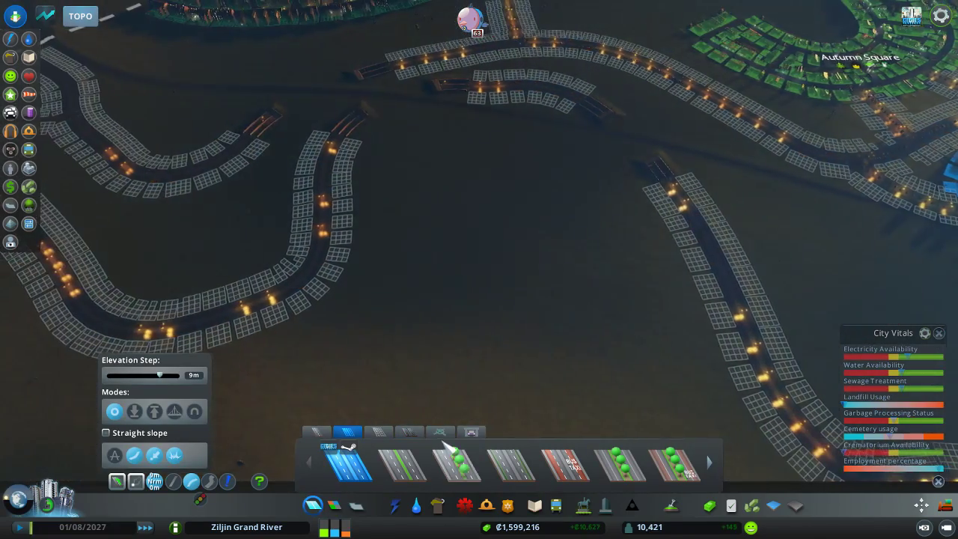
pyautogui.scroll(2, 404, 315)
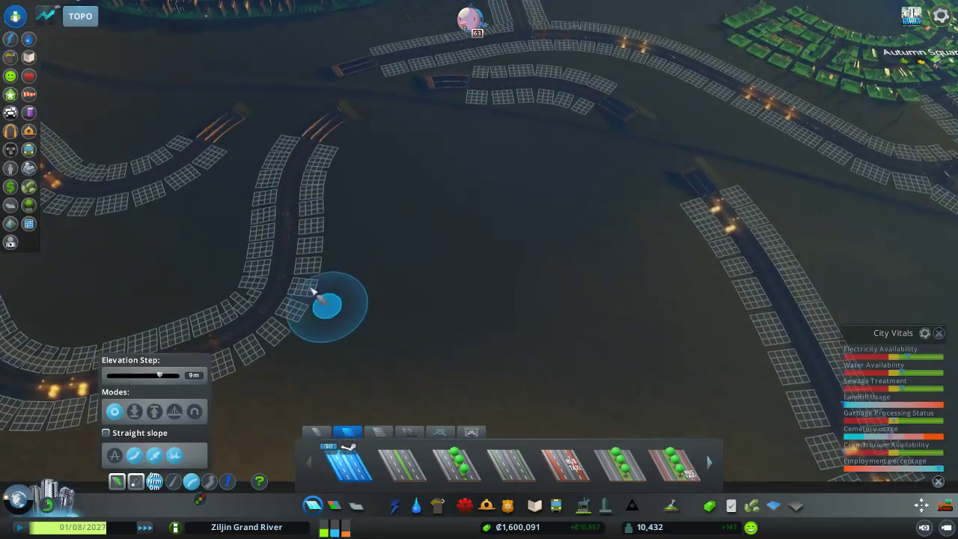
pyautogui.press('d')
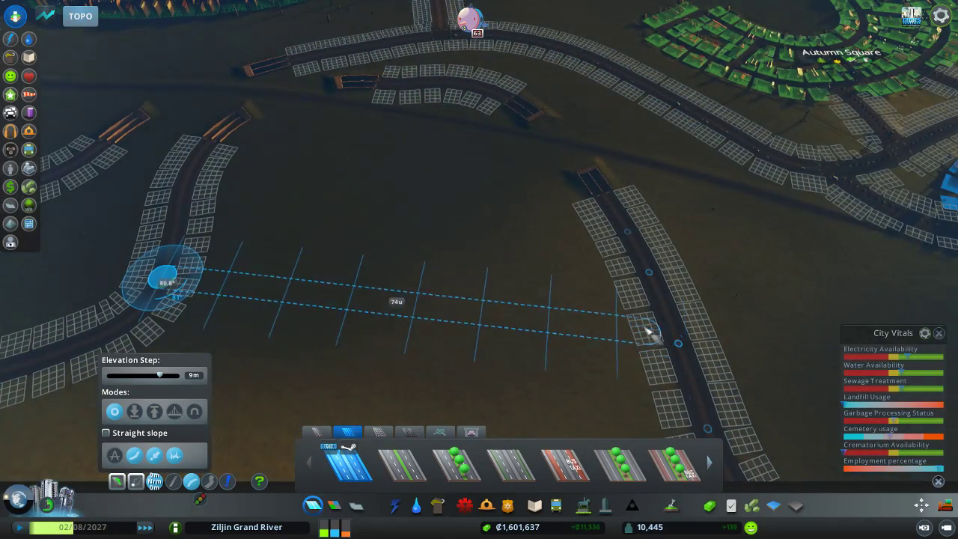
pyautogui.click(677, 342)
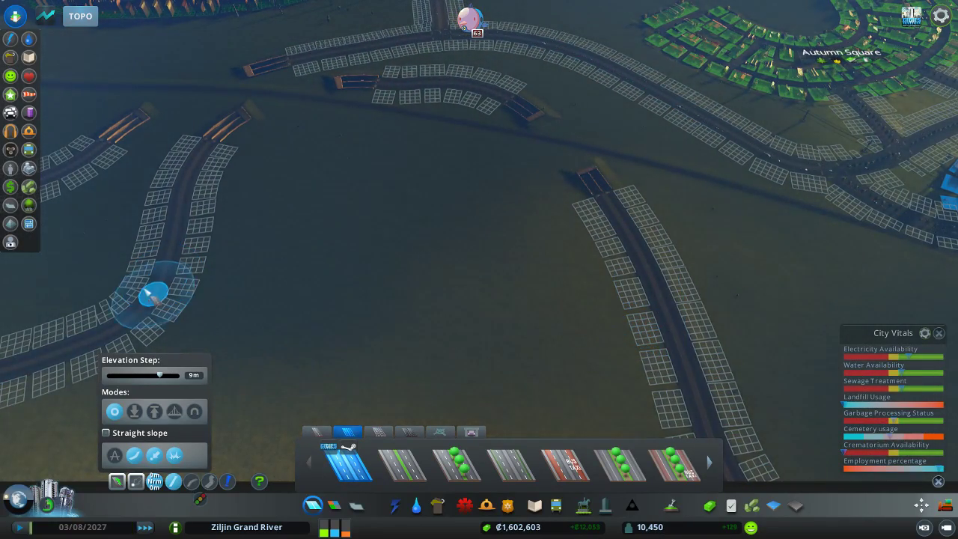
pyautogui.click(171, 283)
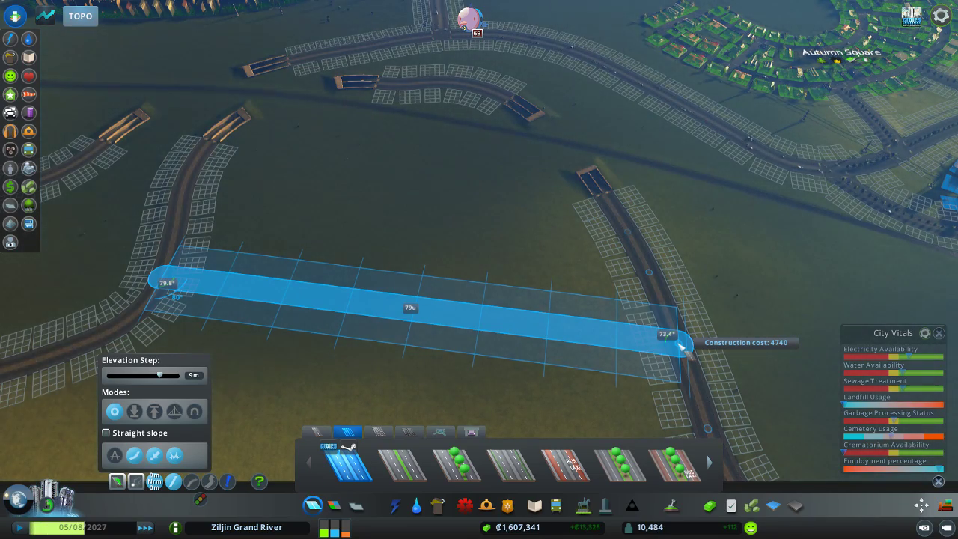
pyautogui.click(682, 348)
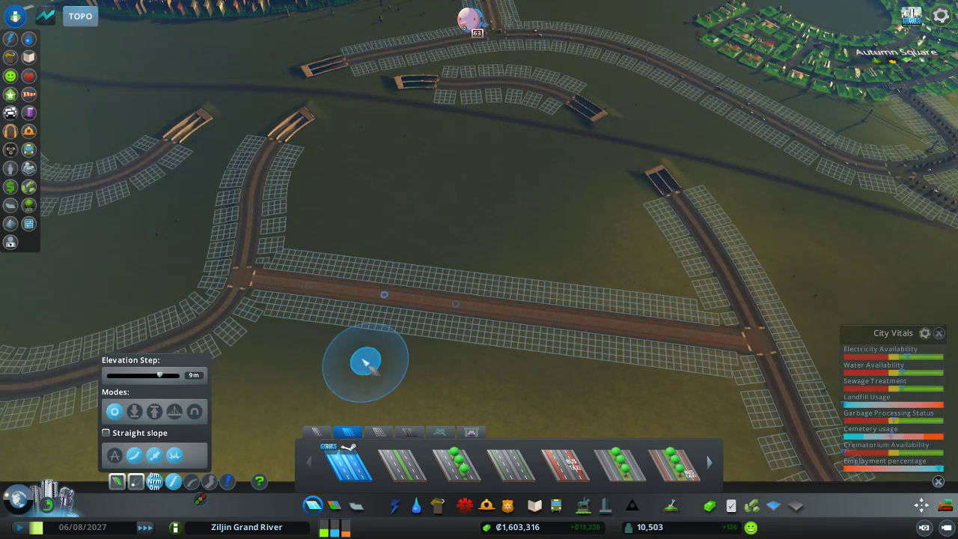
# Draw the upward and top sides of a rectangular block off the straight road.
pyautogui.click(312, 288)
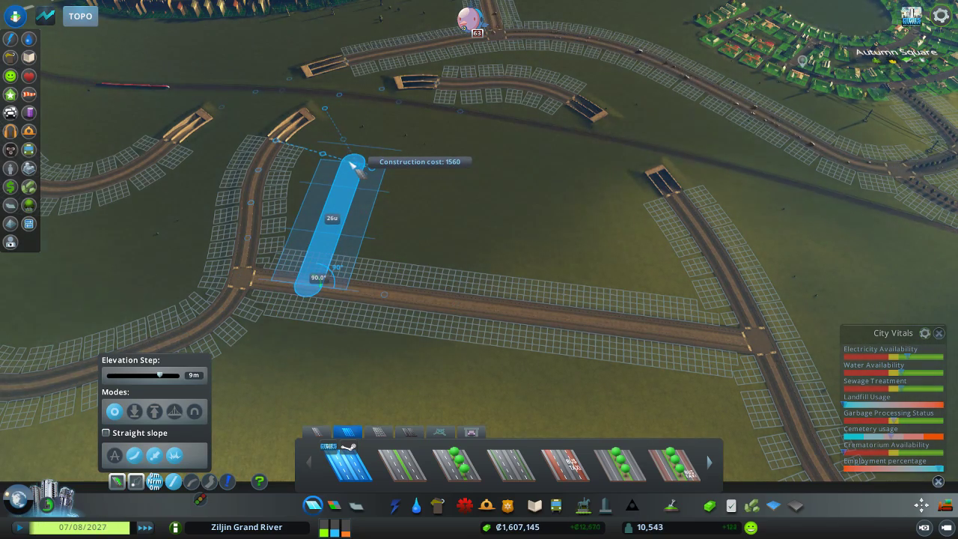
pyautogui.click(361, 149)
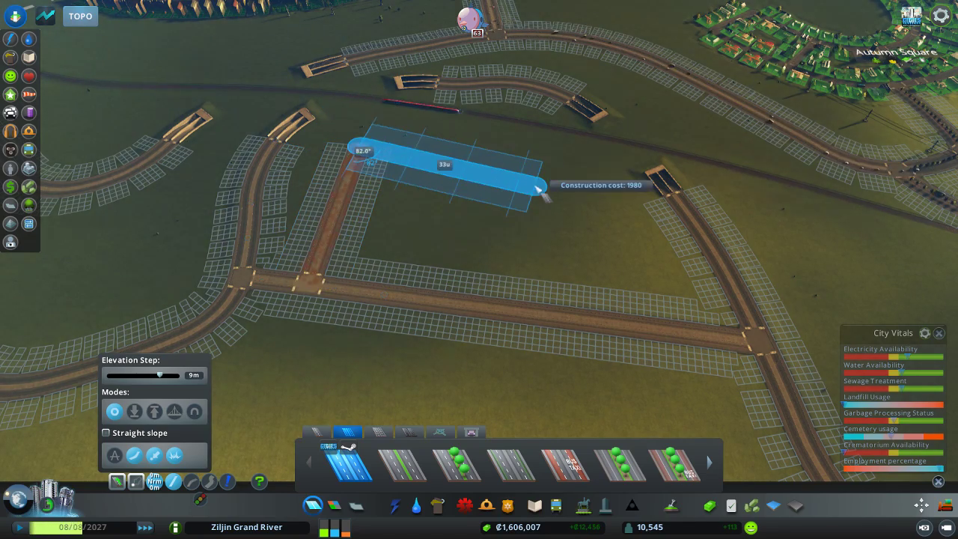
pyautogui.click(599, 192)
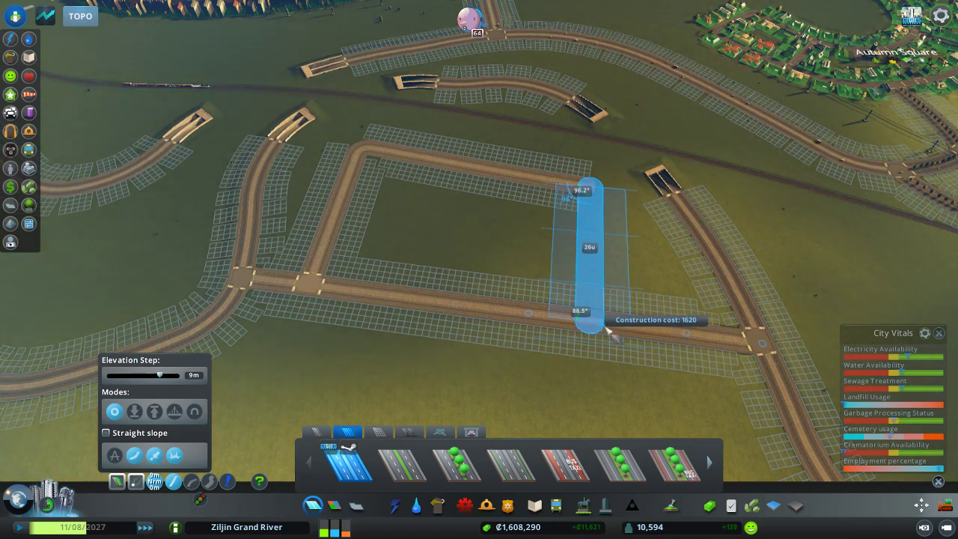
# Cancel the unfinished road segment, exit road building and orbit close around Florence Park.
pyautogui.rightClick(616, 329)
pyautogui.scroll(-3, 615, 330)
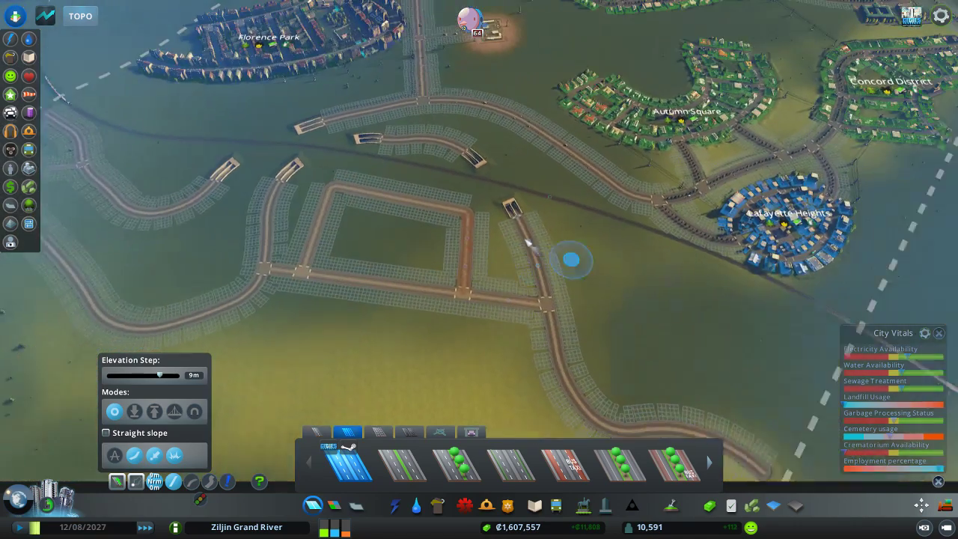
pyautogui.press('Escape')
pyautogui.moveTo(464, 337); pyautogui.dragTo(500, 301)
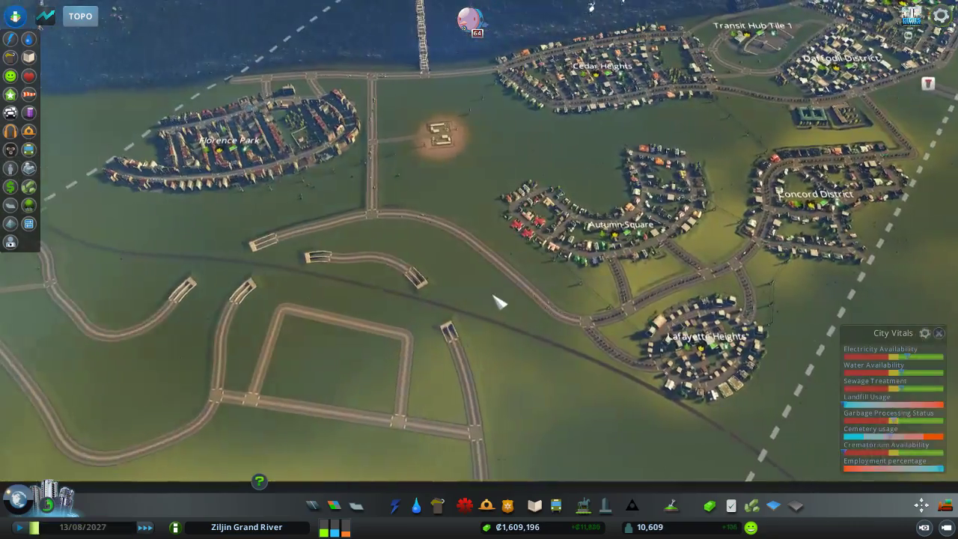
pyautogui.scroll(3, 499, 301)
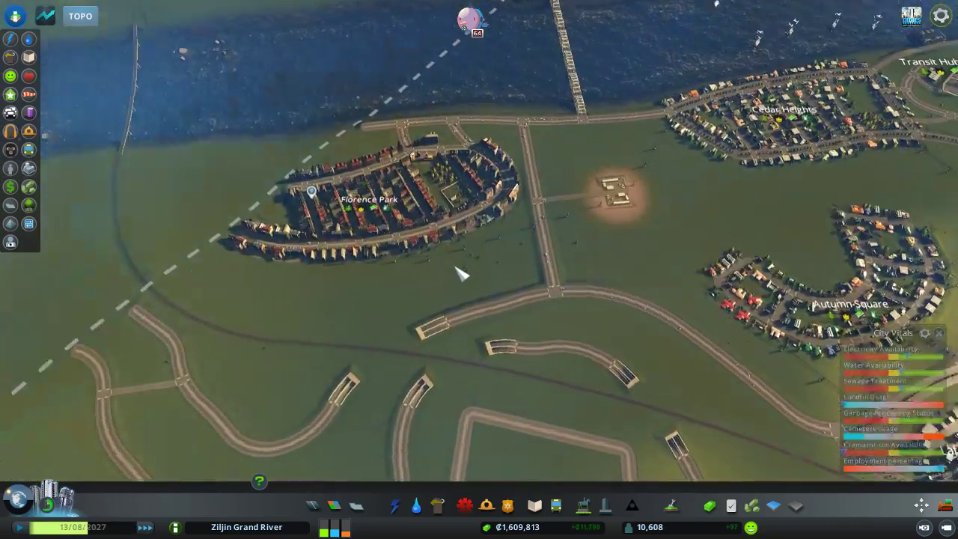
pyautogui.scroll(3, 464, 277)
pyautogui.moveTo(457, 274); pyautogui.dragTo(450, 278)
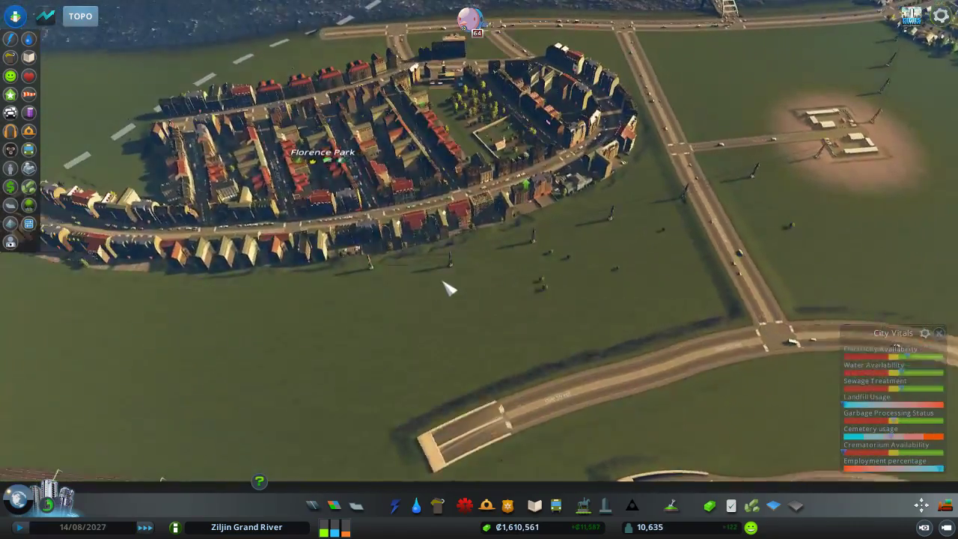
pyautogui.scroll(2, 465, 281)
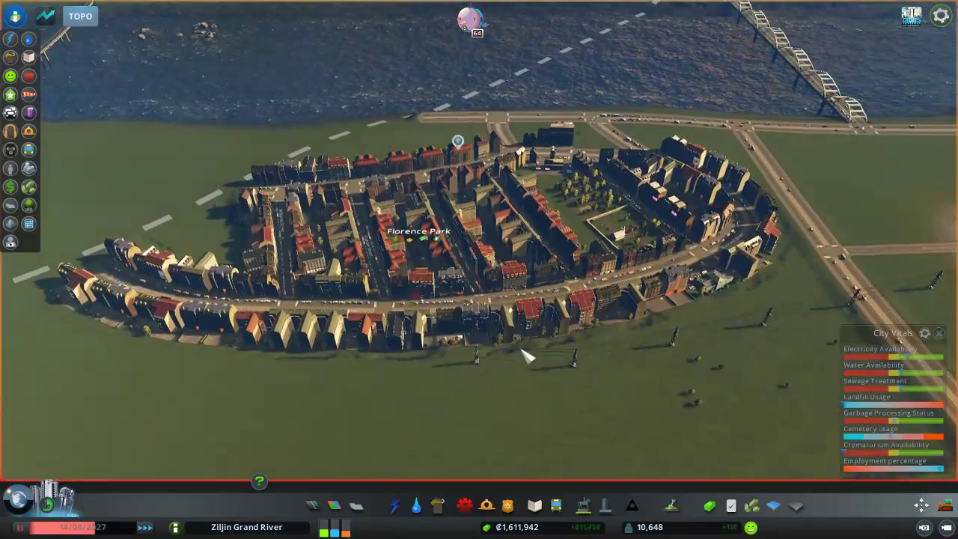
pyautogui.scroll(2, 547, 409)
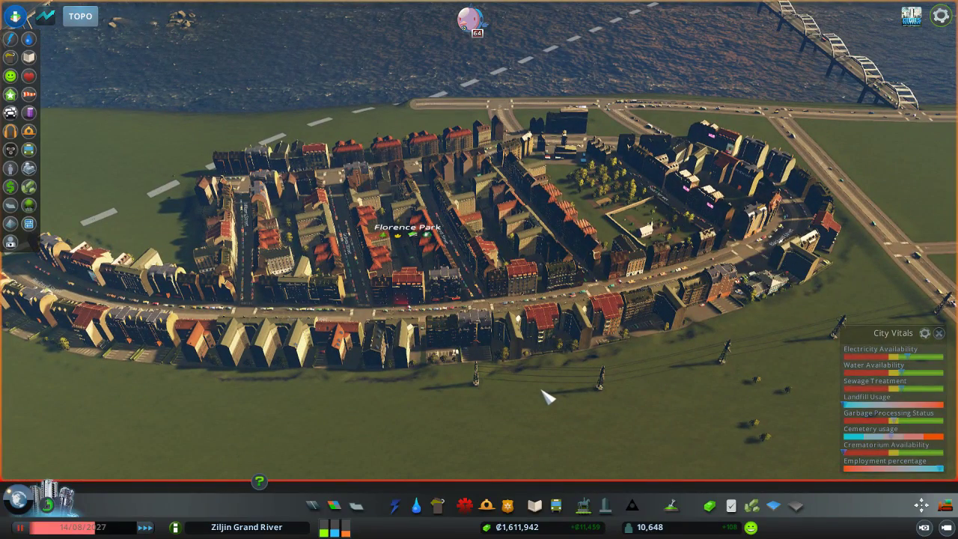